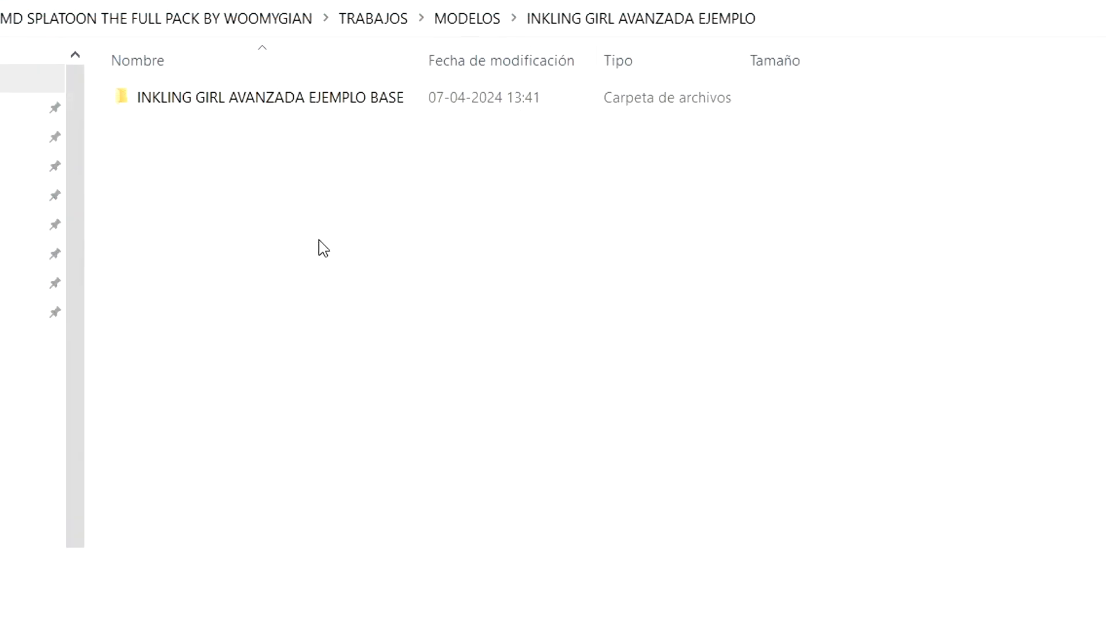
Duplicate the folder INKLING GIRL AVANZADA EJEMPLO BASE and rename the copy INKLING GIRL AVANZADA EJEMPLO ROPA1.
left_click(320, 97)
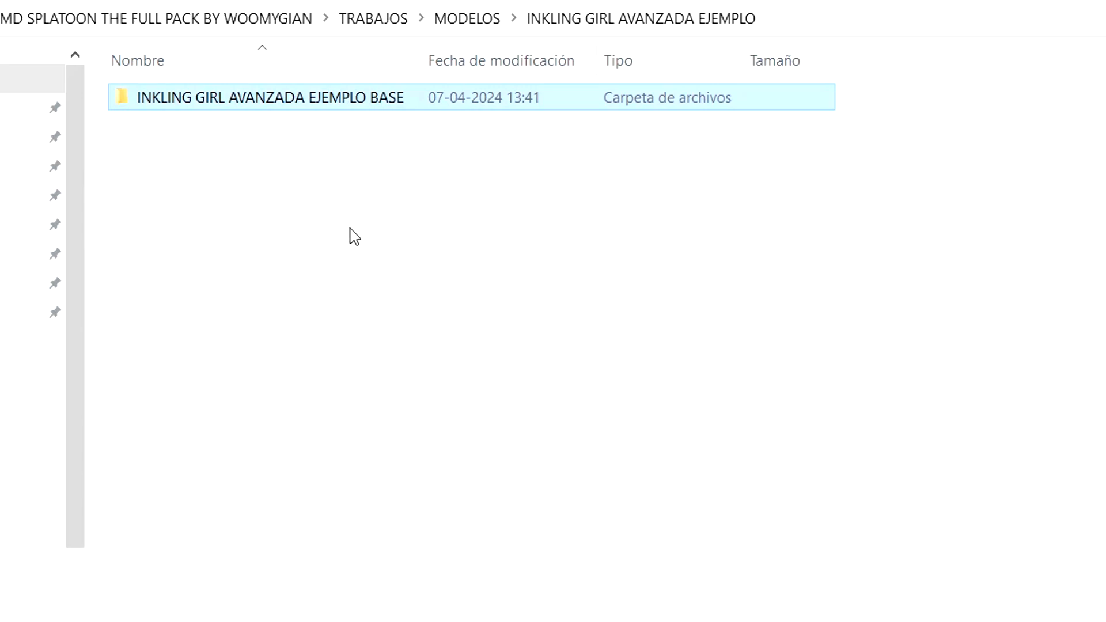
left_click(354, 241)
key("ctrl+v")
key("F2")
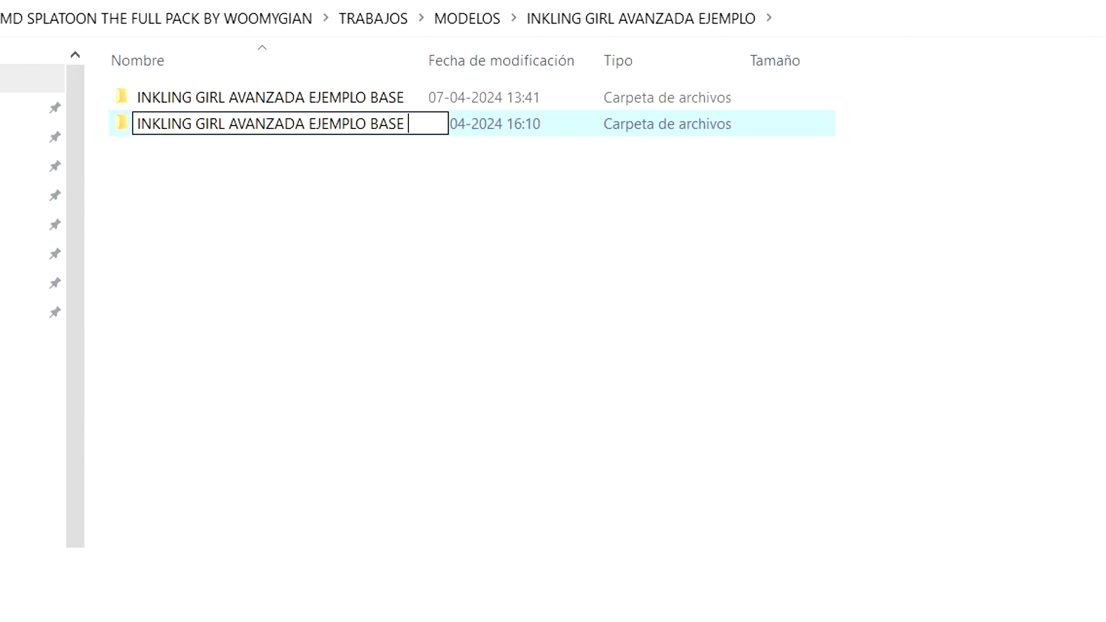
type("PARA LA ROPA")
key("ctrl+a")
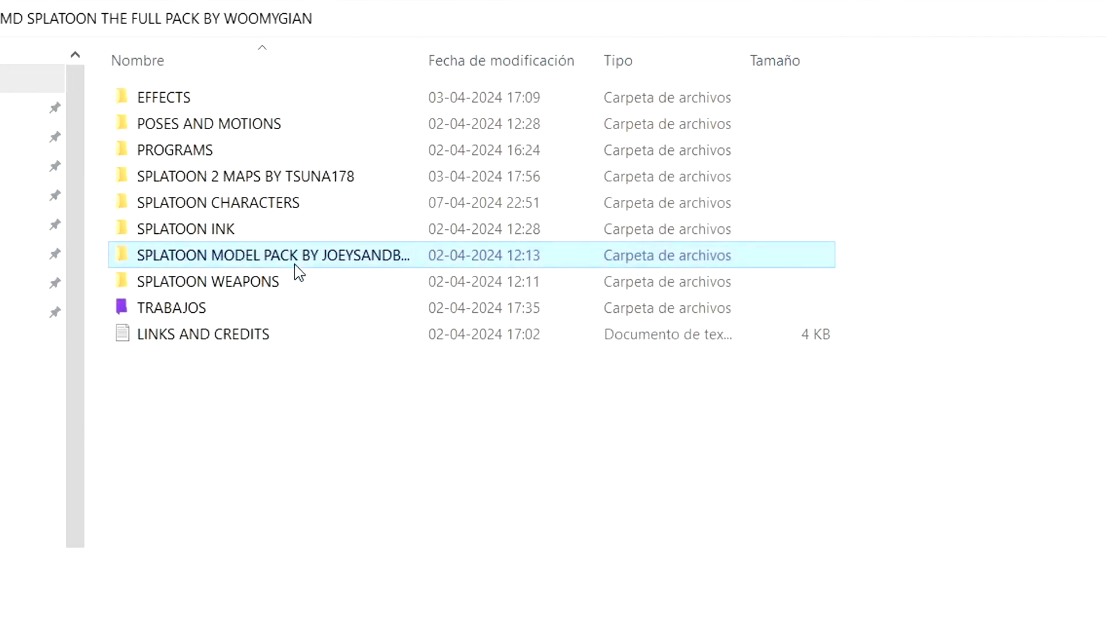
Open the CLOTHING folder inside SPLATOON MODEL PACK BY JOEYSANDBAG.
double_click(305, 257)
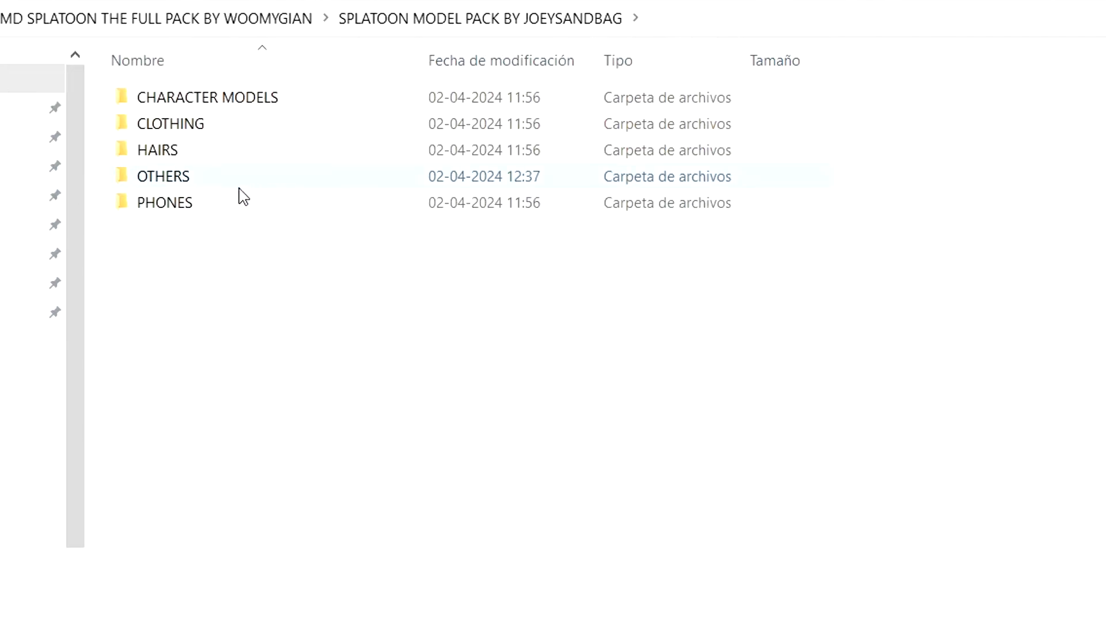
double_click(197, 130)
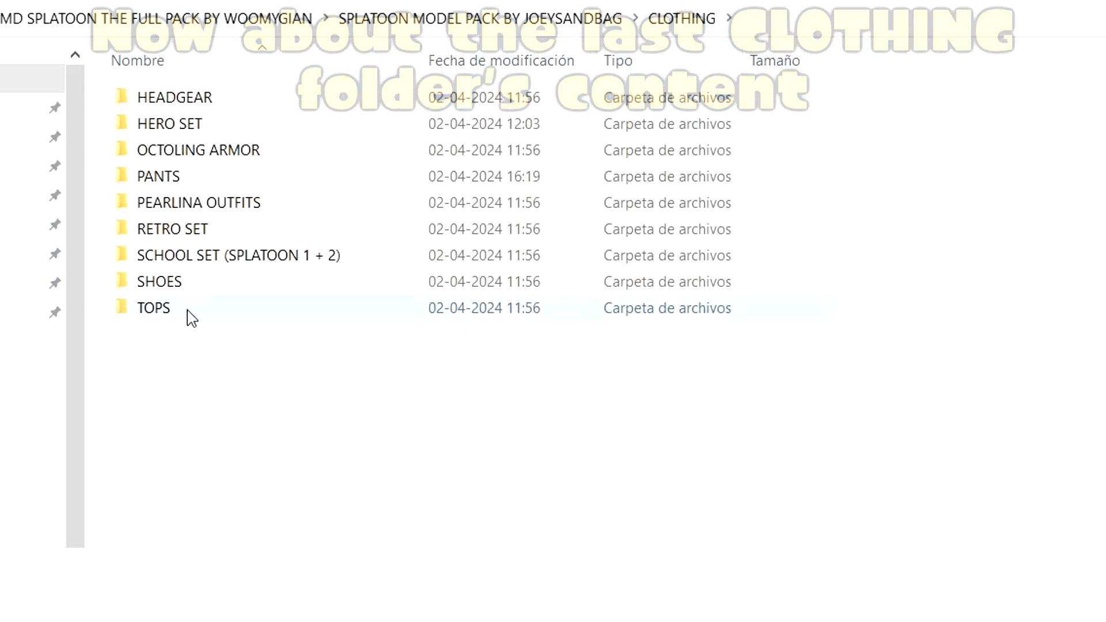
Review the outfit folders HERO SET, OCTOLING ARMOR, PEARLINA OUTFITS, RETRO SET and SCHOOL SET, first together and one by one.
left_click(229, 231, "ctrl")
left_click(231, 203, "ctrl")
left_click(230, 150, "ctrl")
left_click(231, 123, "ctrl")
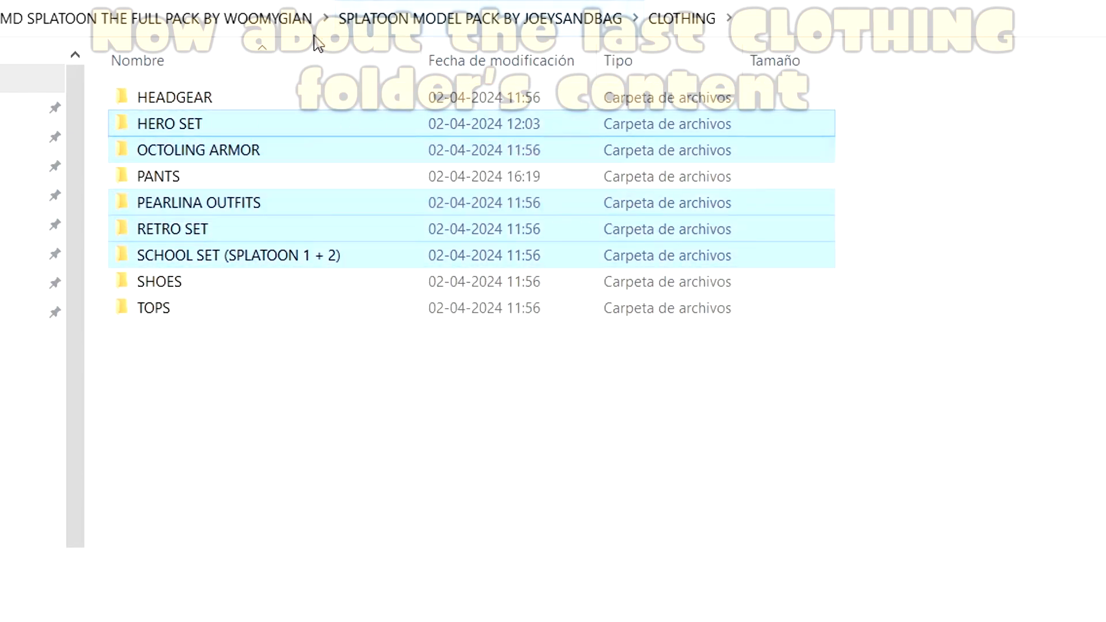
left_click(327, 255)
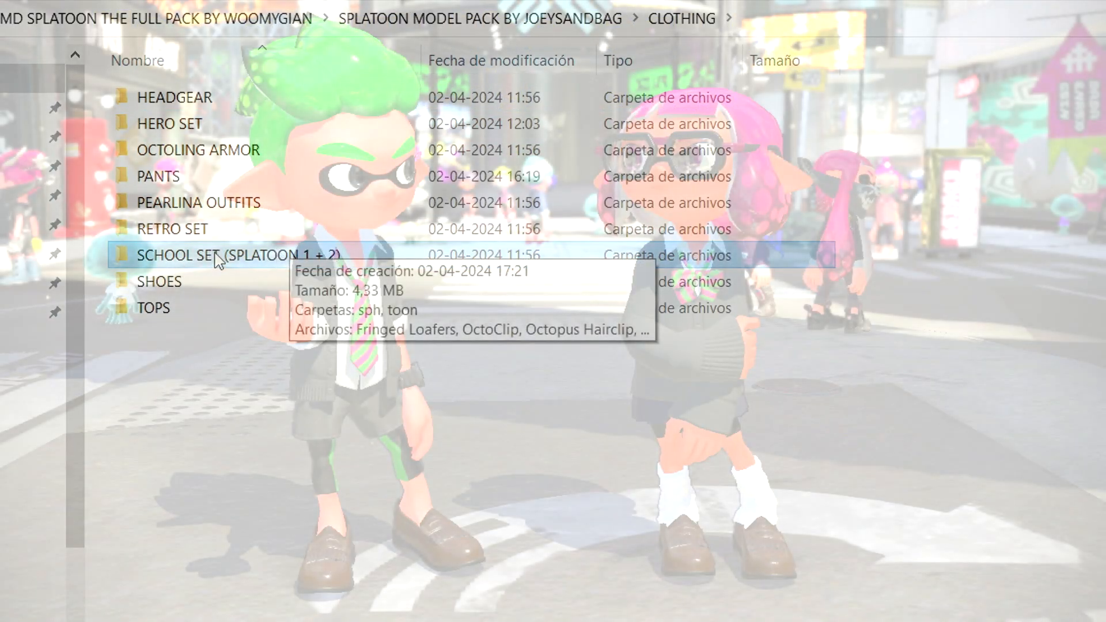
left_click(214, 230)
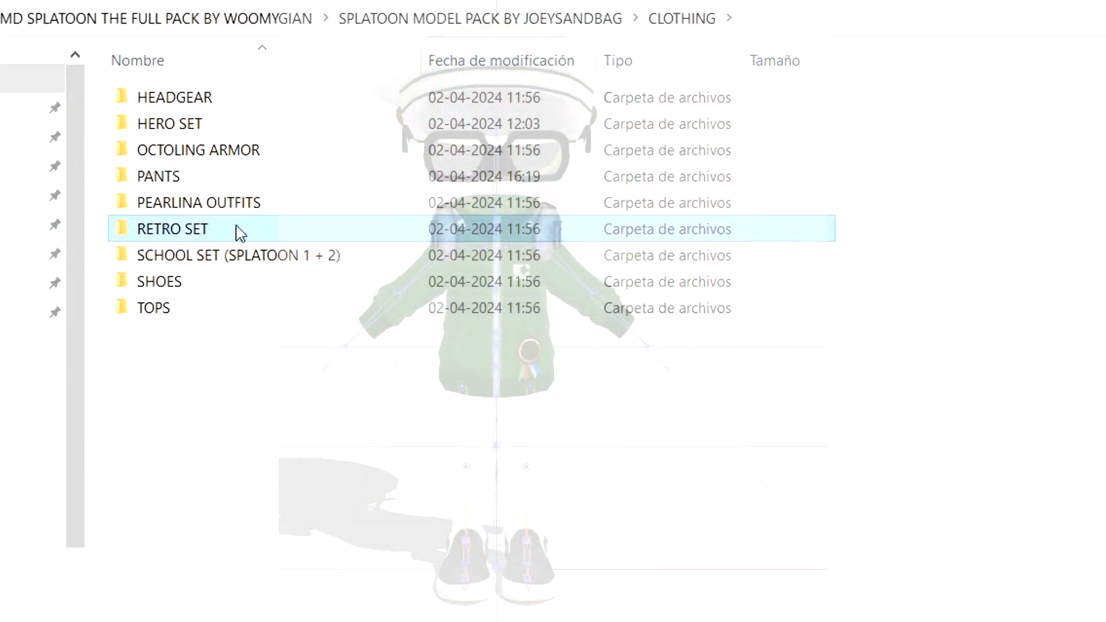
left_click(228, 202)
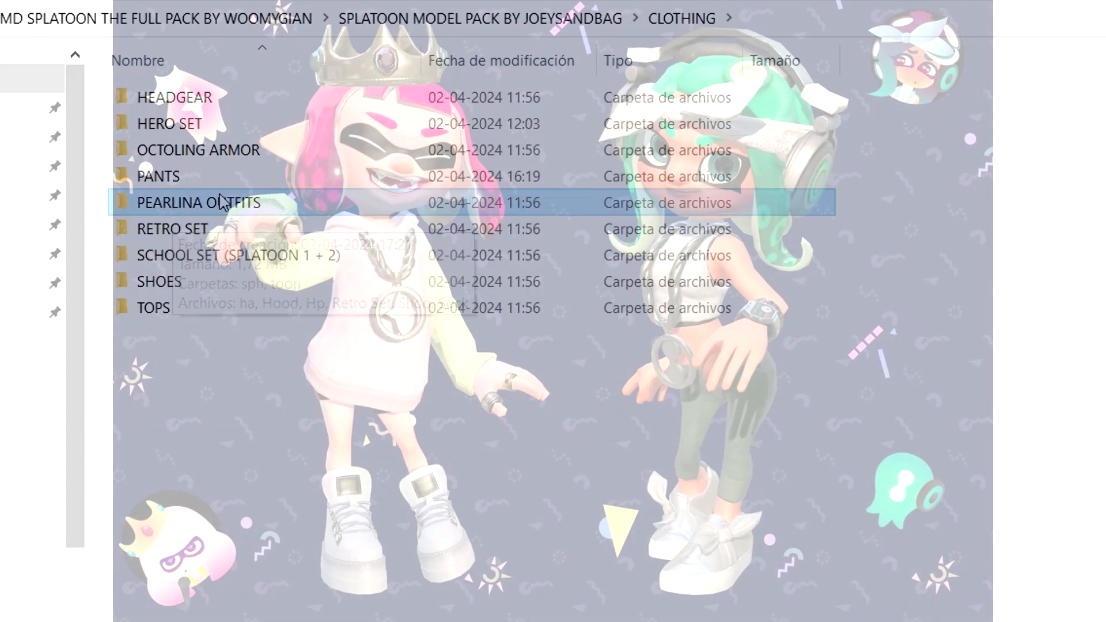
left_click(232, 151)
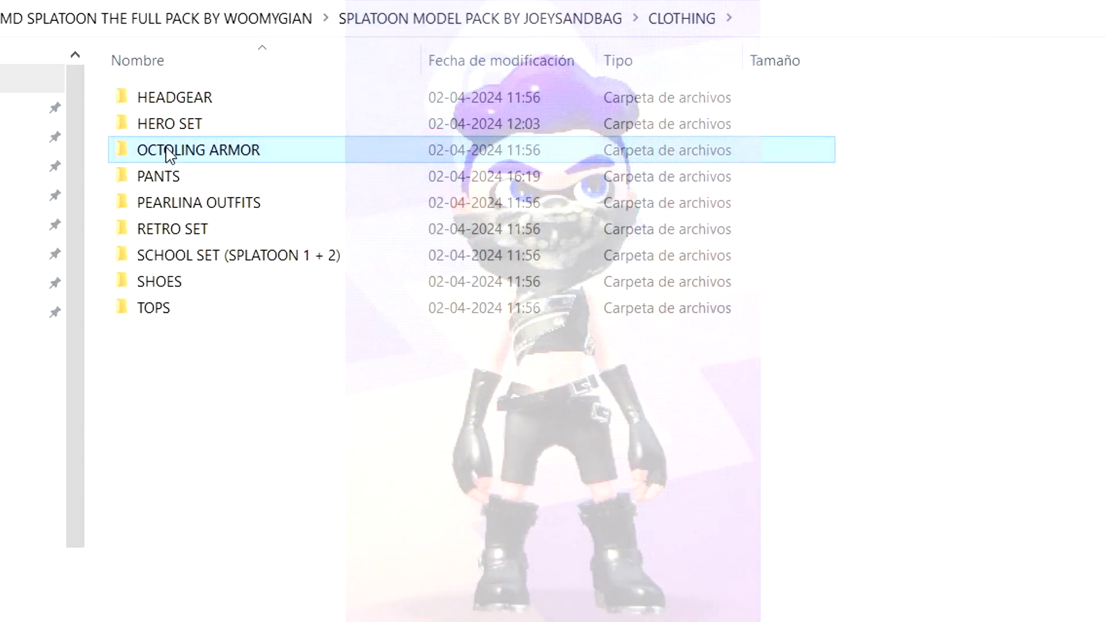
left_click(172, 124)
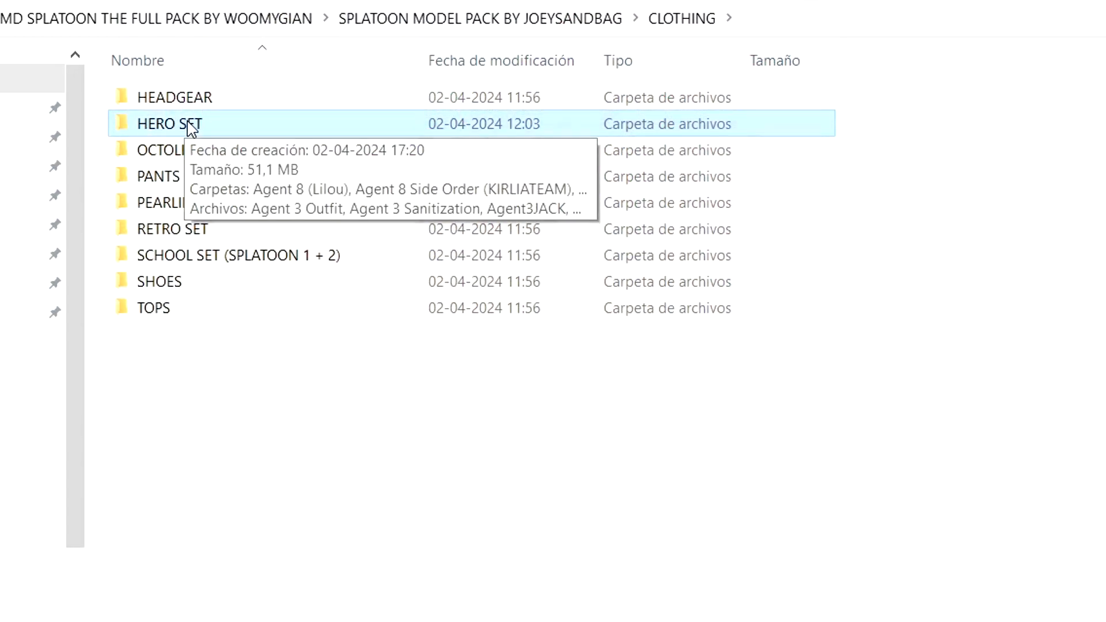
Browse the outfits in the HERO SET folder and open the Splatoon3 Semi Agent Cloth (KIRLIATEAM) folder.
double_click(191, 126)
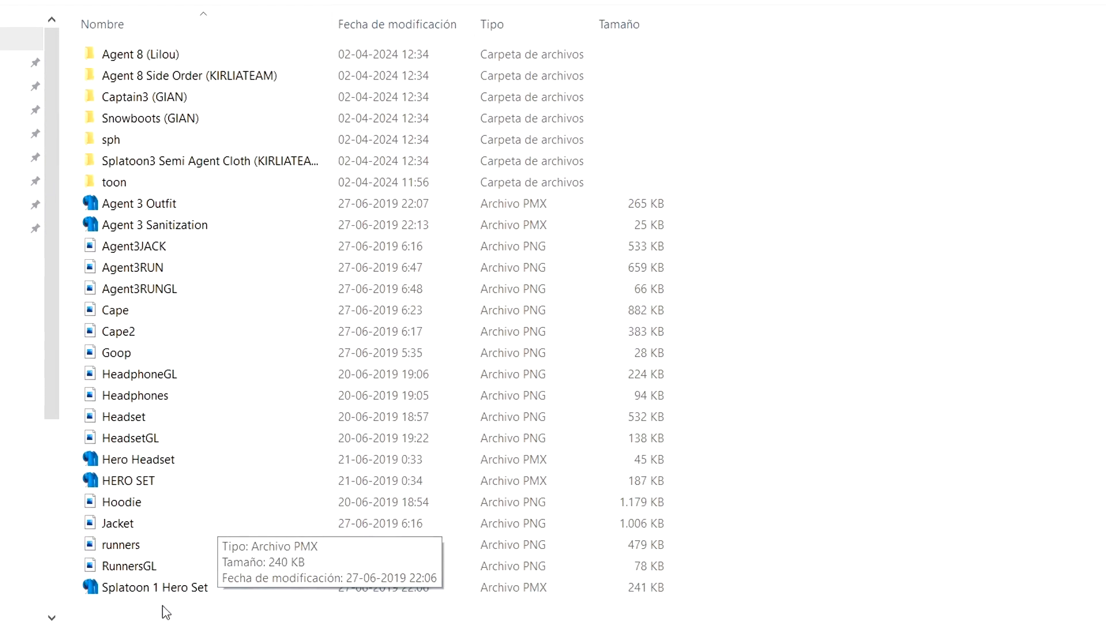
left_click_drag(163, 606, 183, 199)
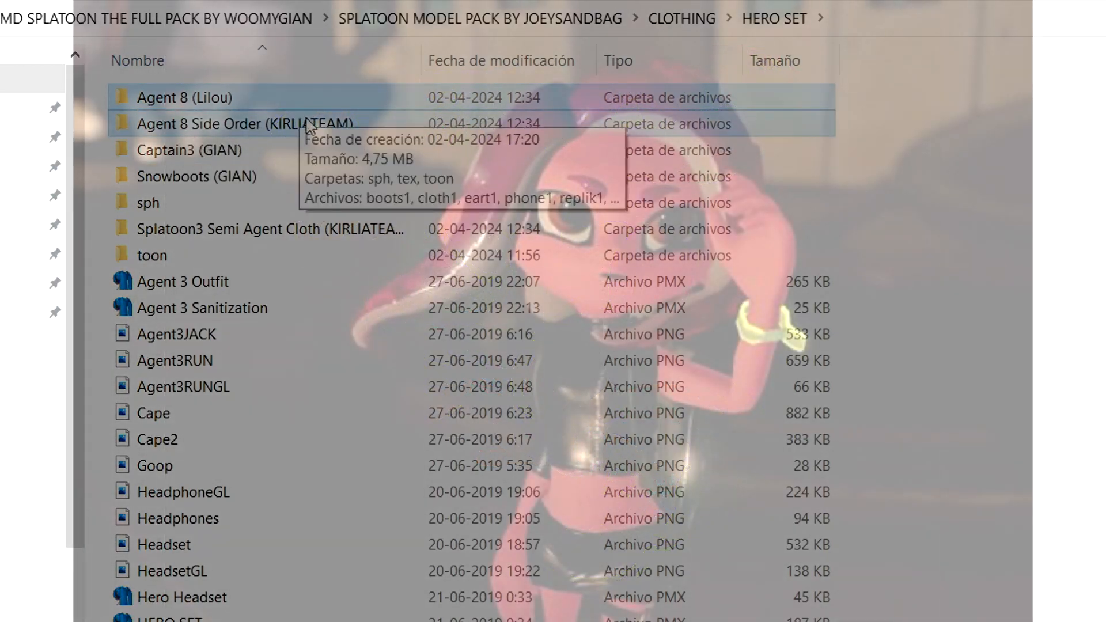
left_click(188, 177)
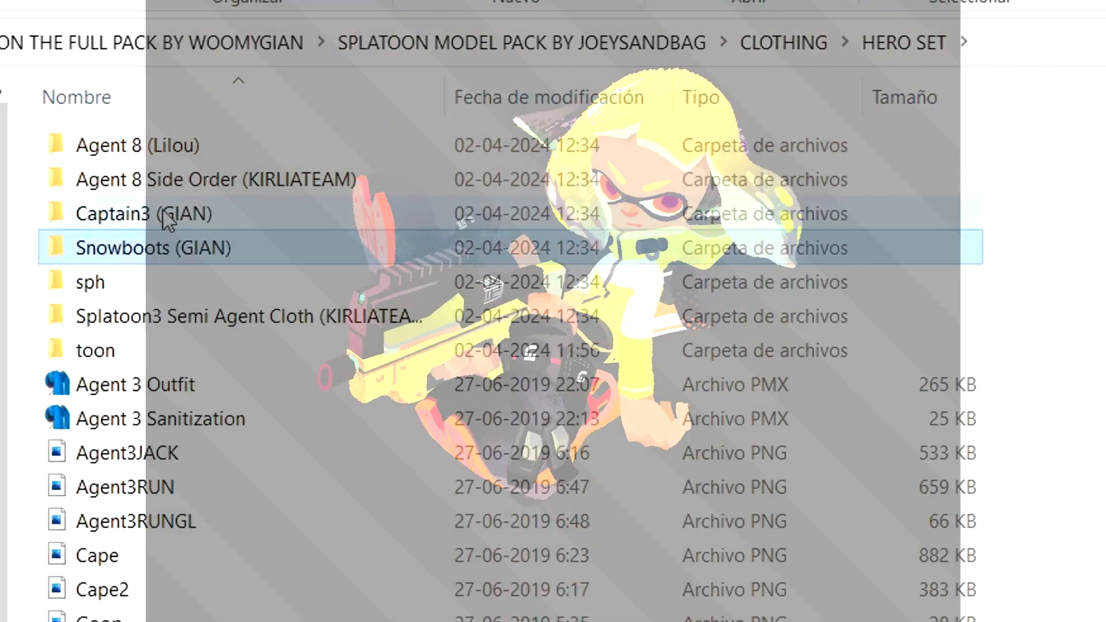
left_click(167, 220)
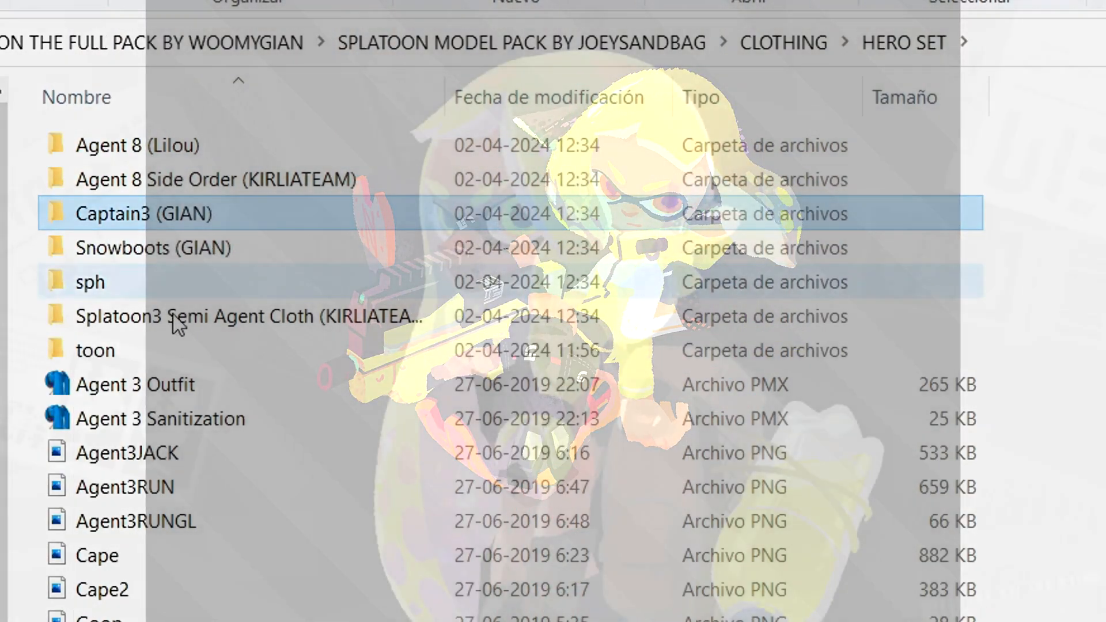
left_click(226, 317, "ctrl")
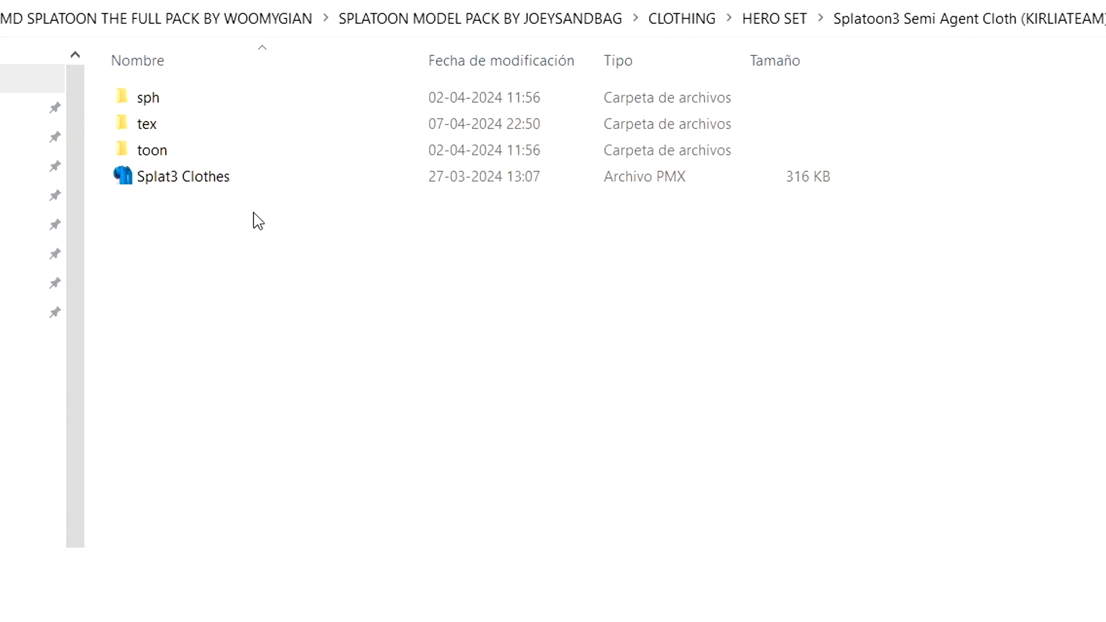
Copy the tex folder and the Splat3 Clothes PMX file into INKLING GIRL AVANZADA EJEMPLO ROPA1, replacing the duplicate texture files.
left_click(144, 124)
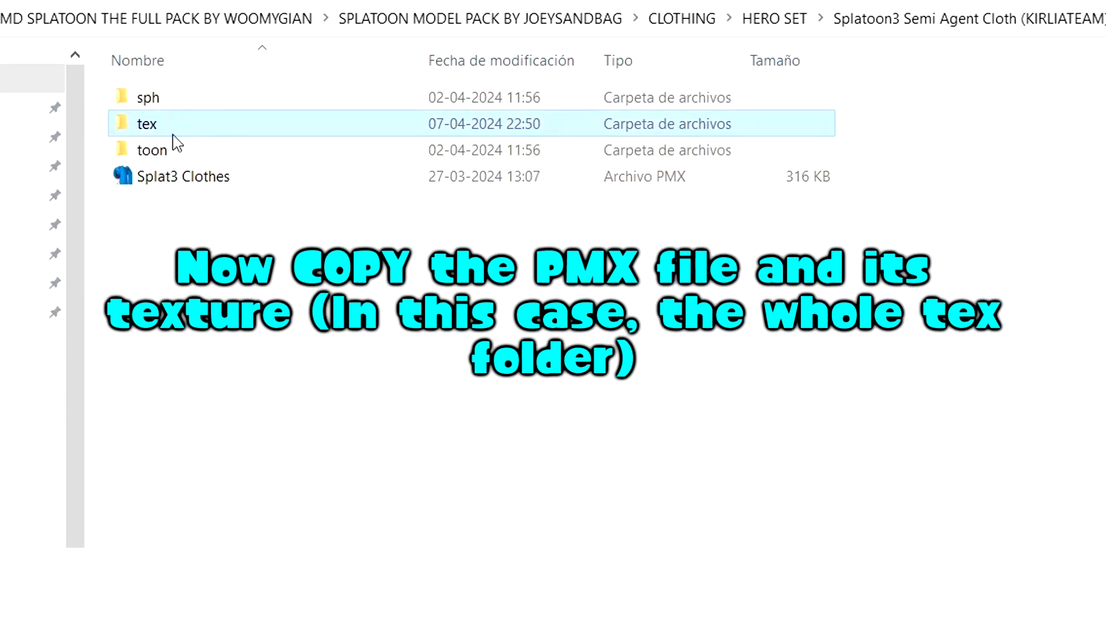
left_click(188, 177, "ctrl")
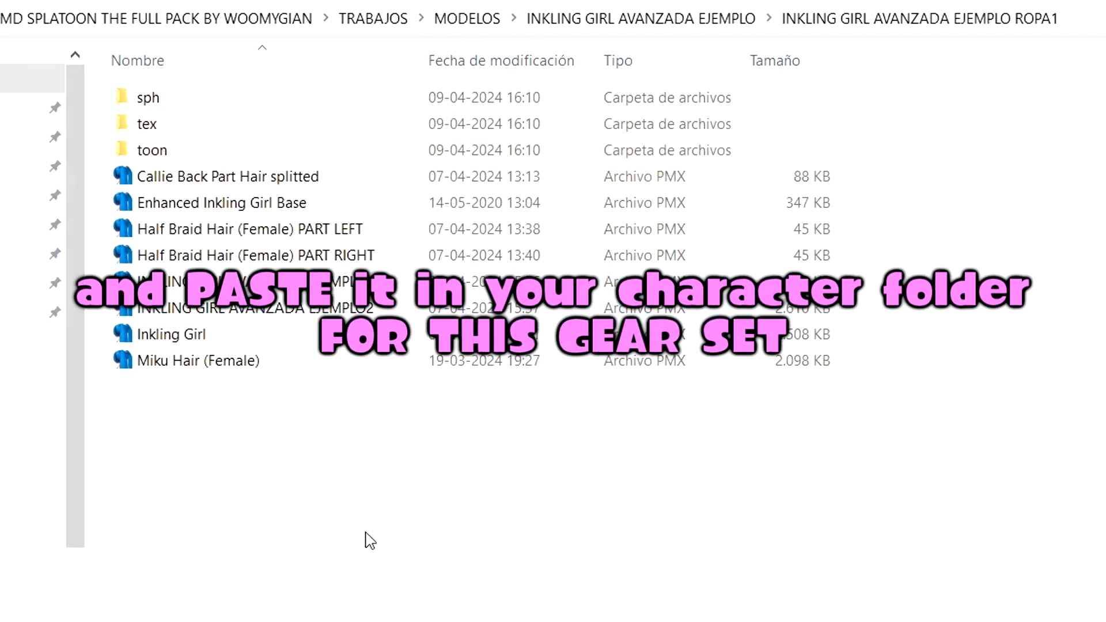
key("ctrl+v")
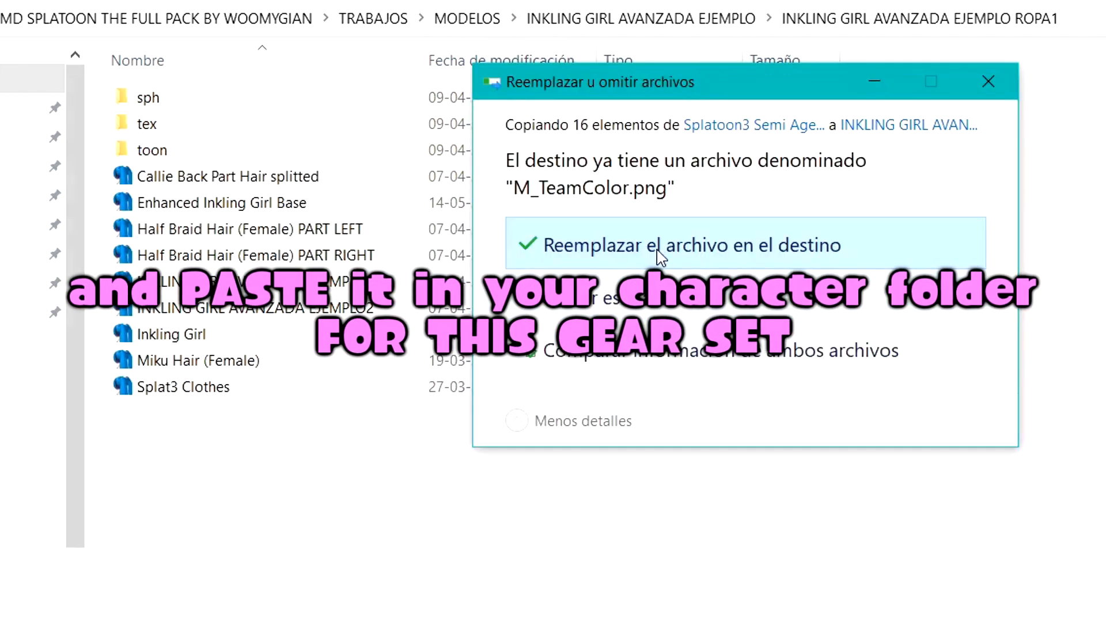
left_click(658, 254)
Open INKLING GIRL AVANZADA EJEMPLO2 in Pmx Editor and import the Splat3 Clothes model with the Add option.
double_click(301, 314)
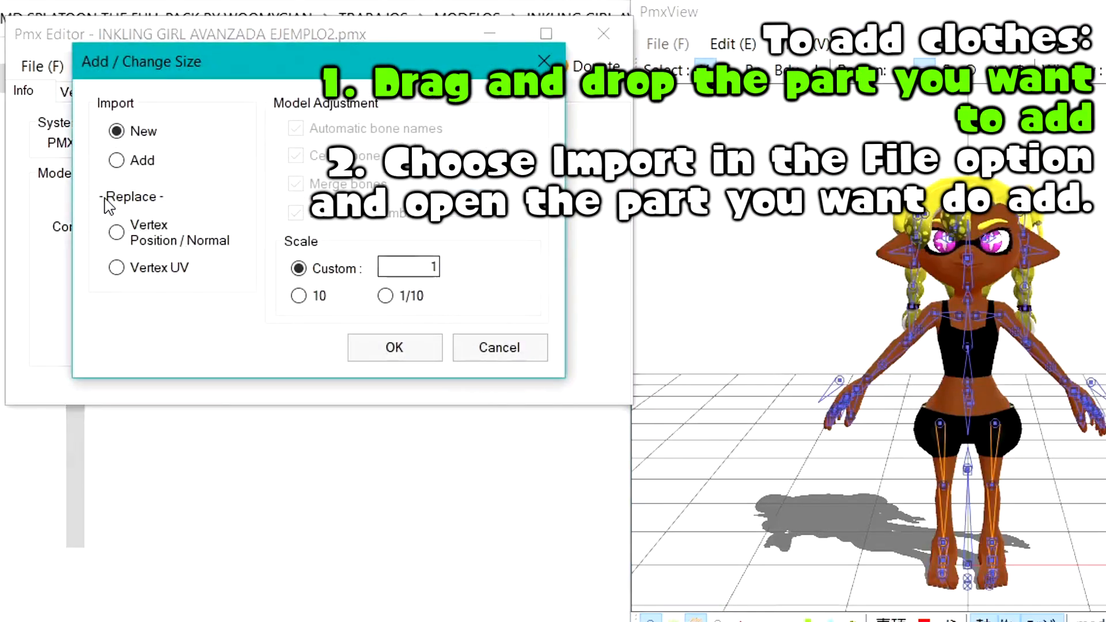
left_click(150, 162)
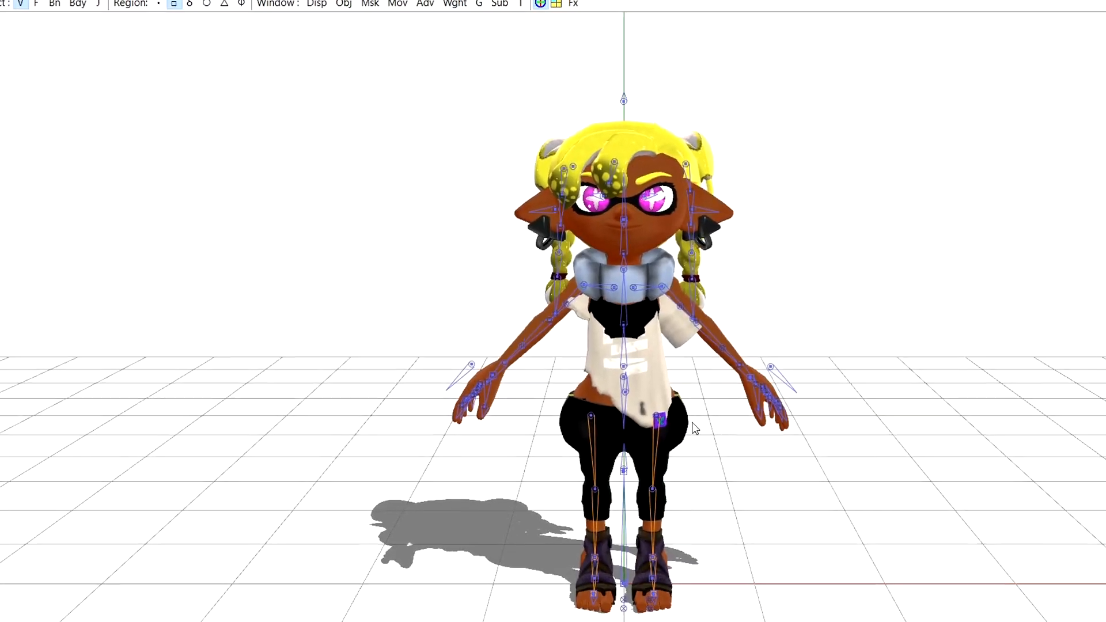
right_click_drag(611, 433, 651, 323)
scroll(494, 202, "down", 1)
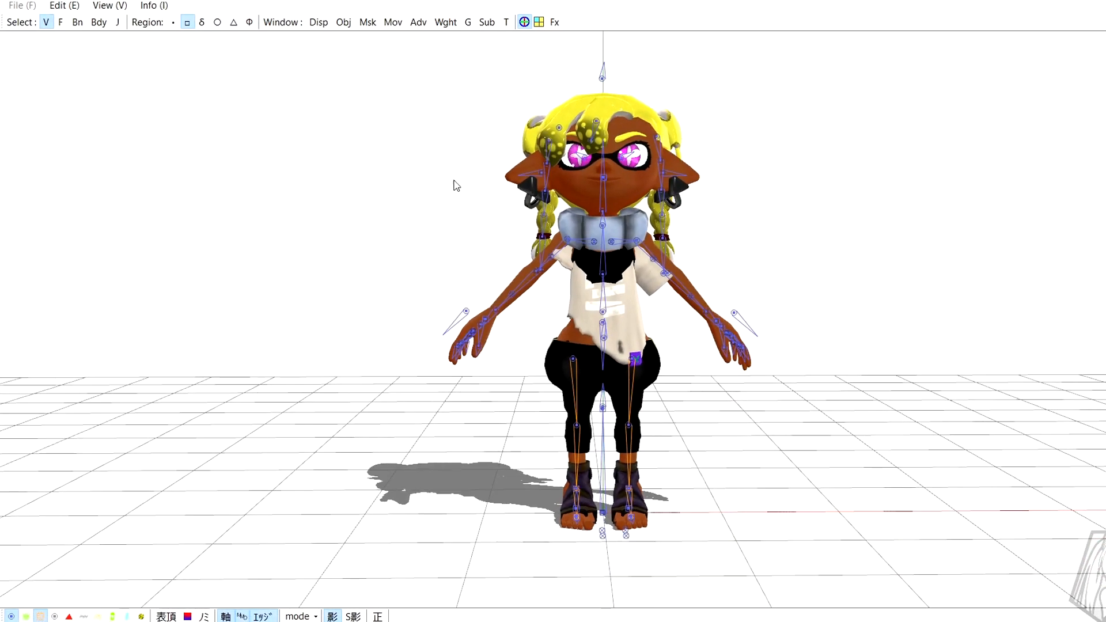
Mask the model's materials so that only the imported clothing parts are displayed.
left_click(366, 22)
scroll(89, 225, "down", 6)
left_click(77, 208)
left_click(76, 198)
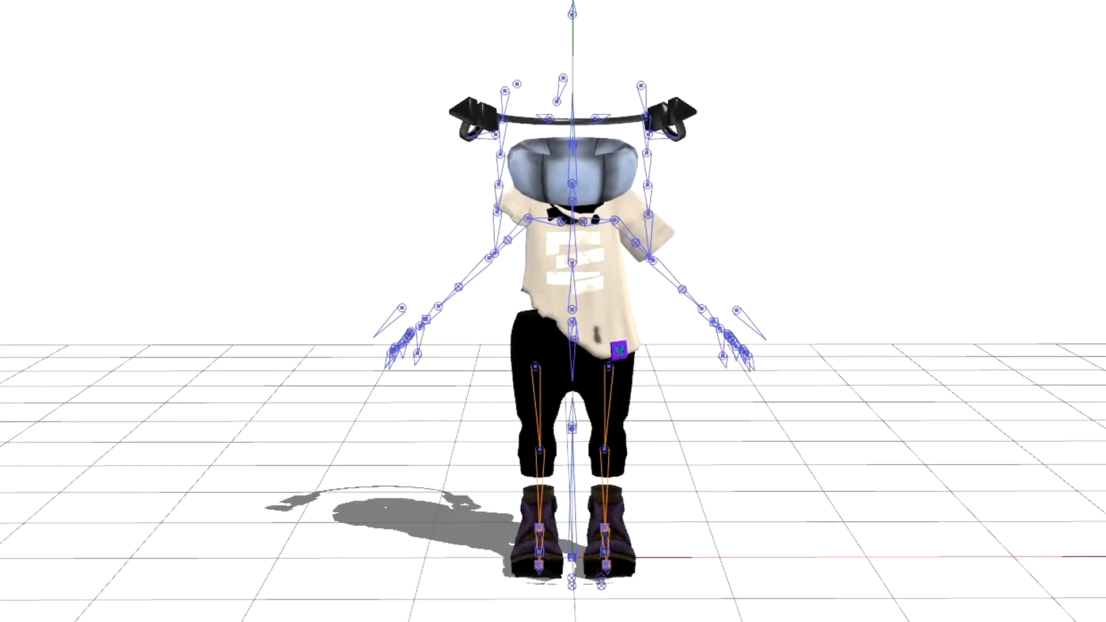
scroll(662, 464, "up", 4)
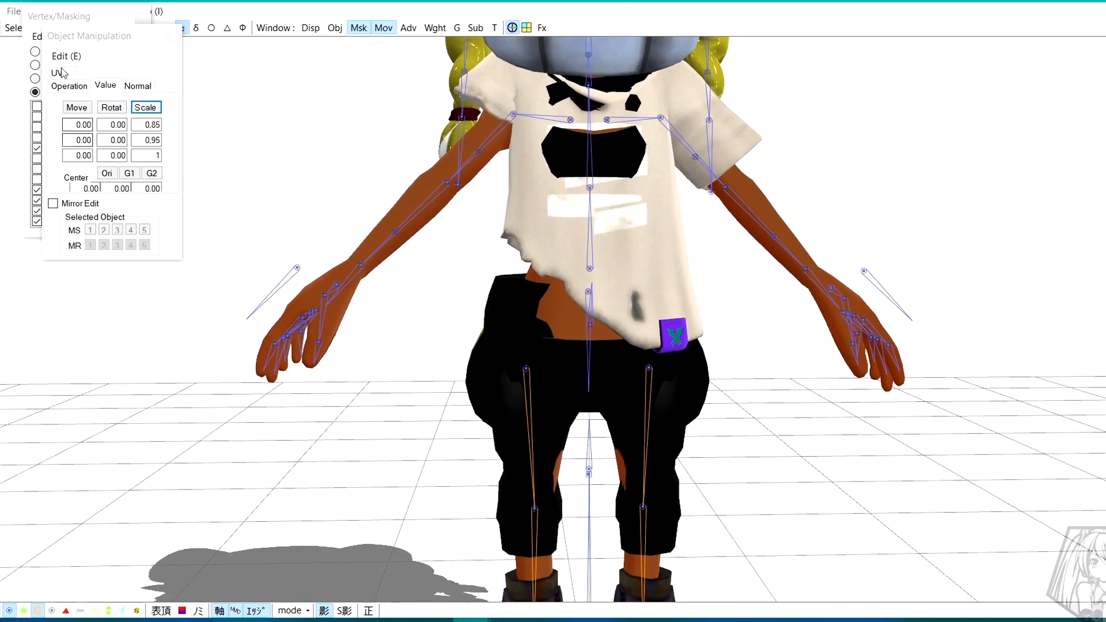
Highlight the M_TES063 material in the mask list and inspect how the clothes fit around the legs and feet.
left_click(69, 179)
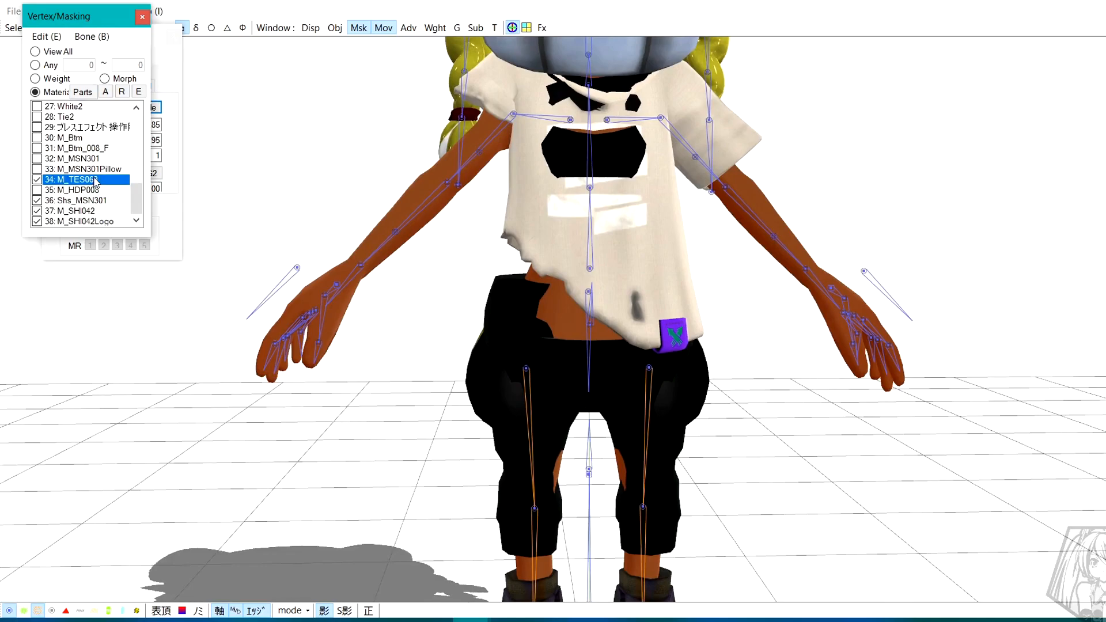
scroll(483, 331, "down", 5)
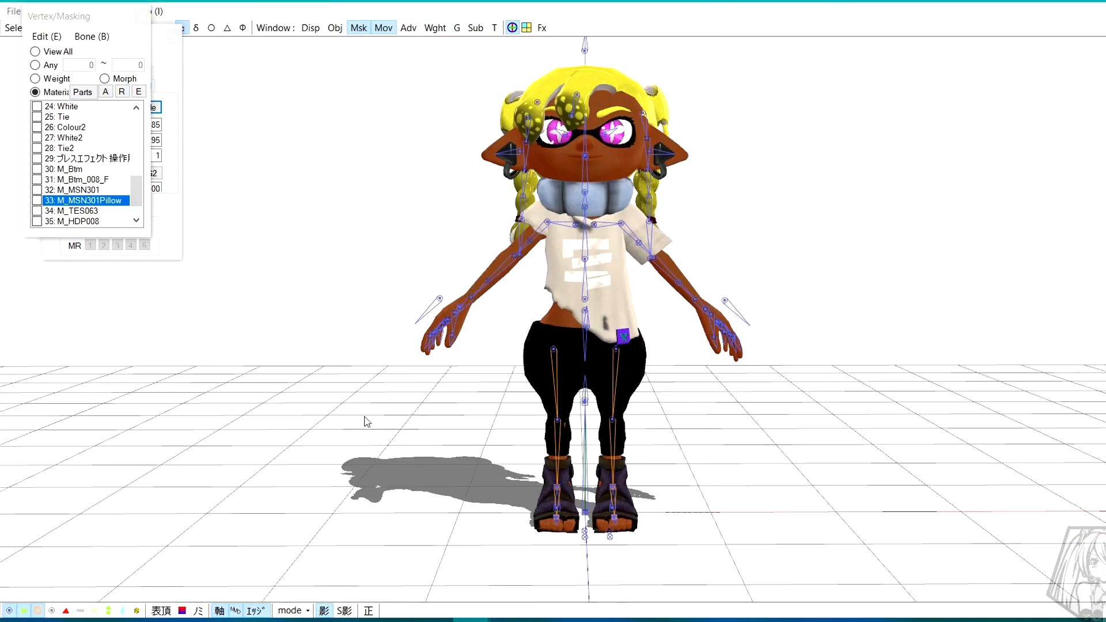
scroll(627, 393, "up", 2)
right_click_drag(628, 392, 618, 413)
middle_click_drag(628, 432, 638, 256)
scroll(638, 256, "up", 5)
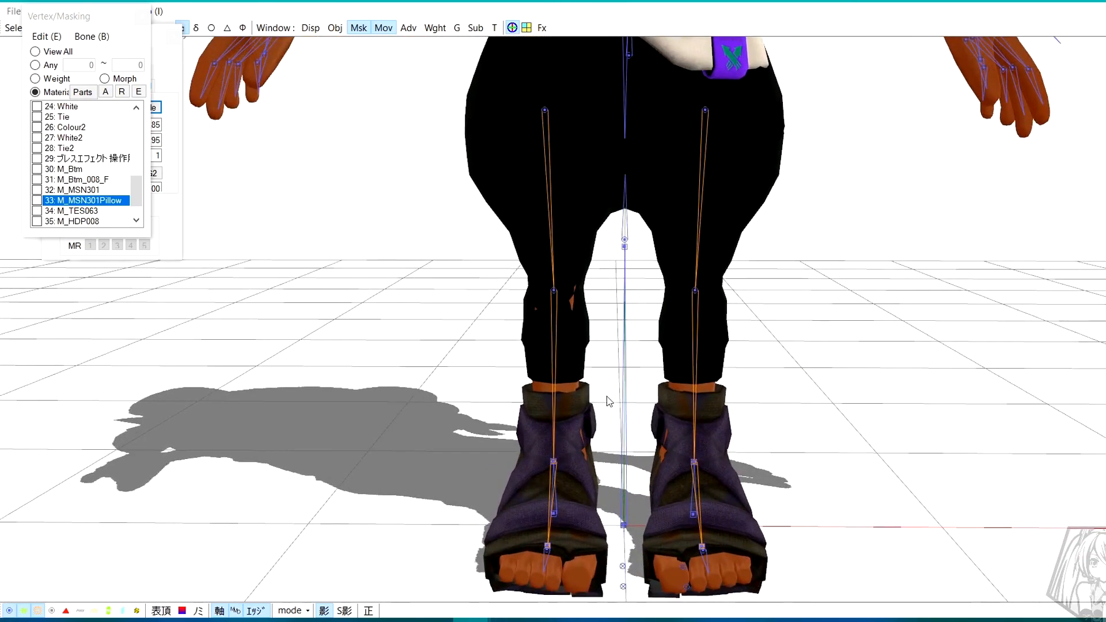
scroll(522, 244, "up", 1)
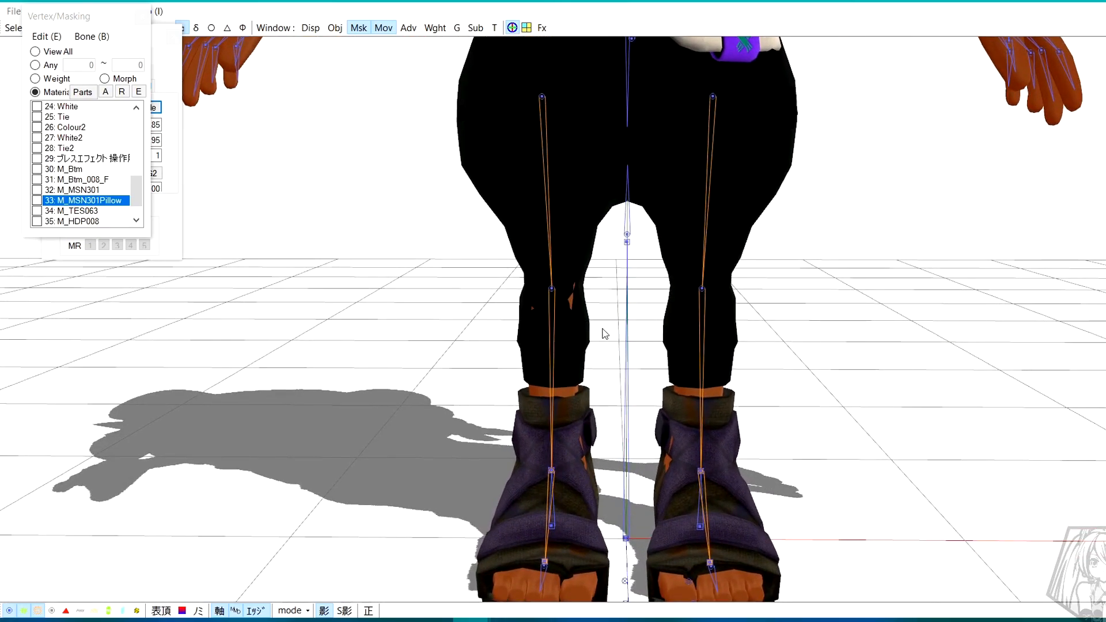
middle_click_drag(685, 421, 665, 259)
Limit vertex selection to the Body, Torso and Arms materials and delete the body vertices hidden inside the shoes, keeping those at visible joints.
scroll(98, 203, "up", 8)
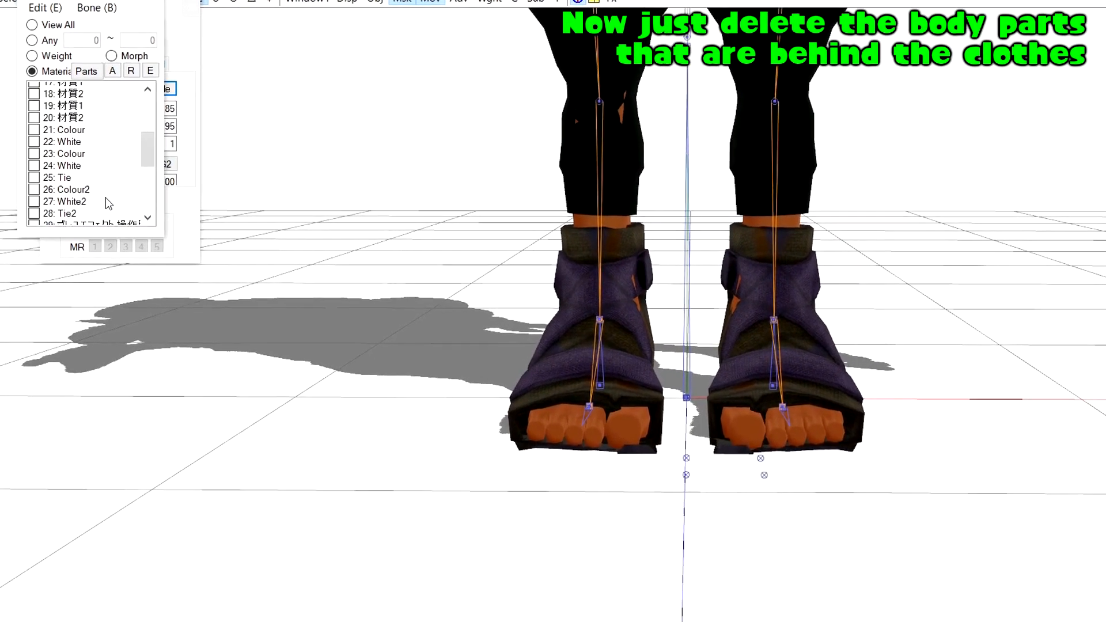
left_click(95, 92)
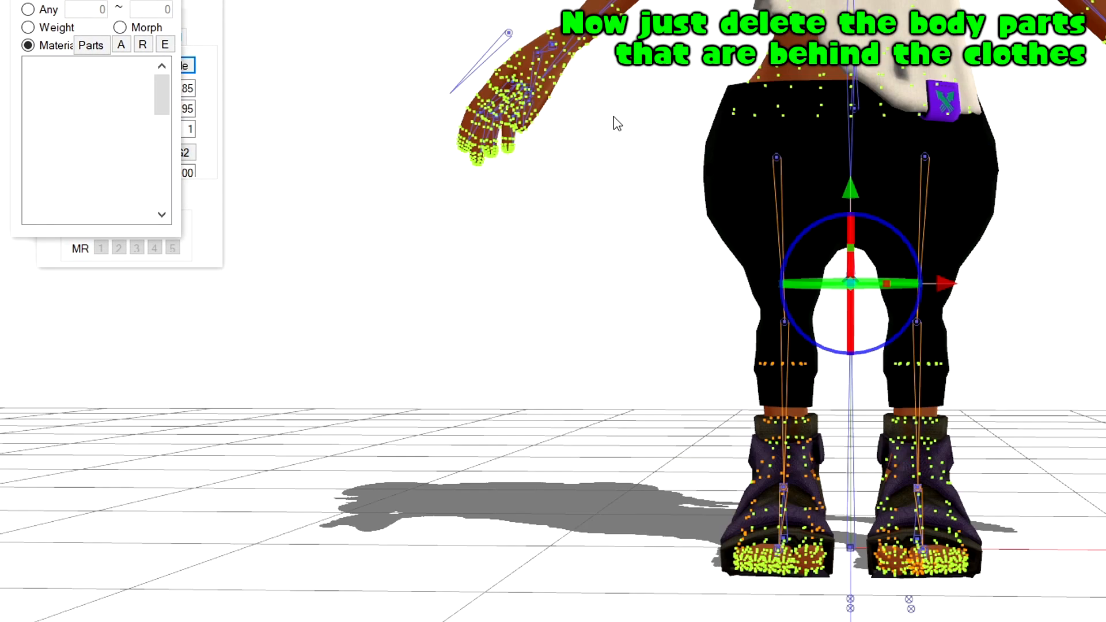
middle_click_drag(929, 467, 932, 424)
right_click_drag(1017, 530, 797, 558)
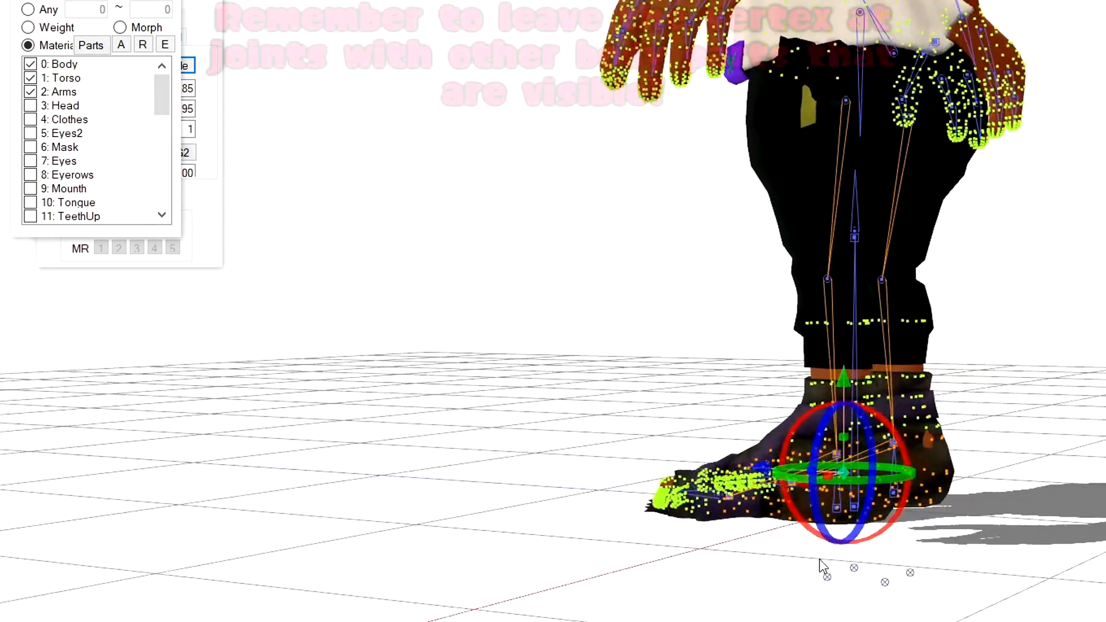
right_click_drag(820, 562, 954, 448)
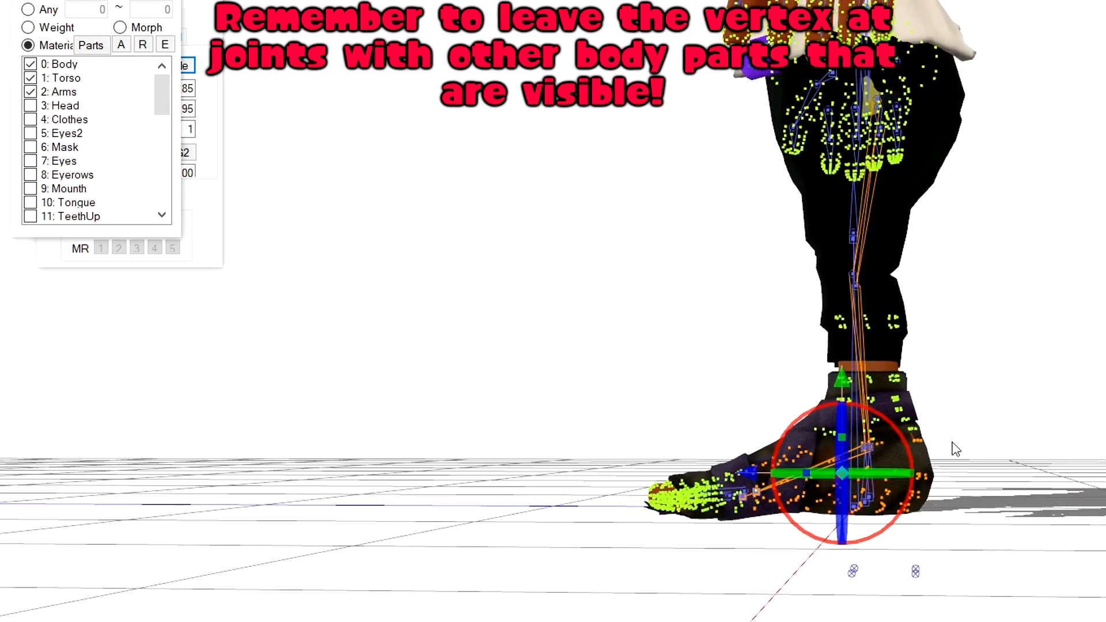
left_click_drag(905, 418, 900, 416)
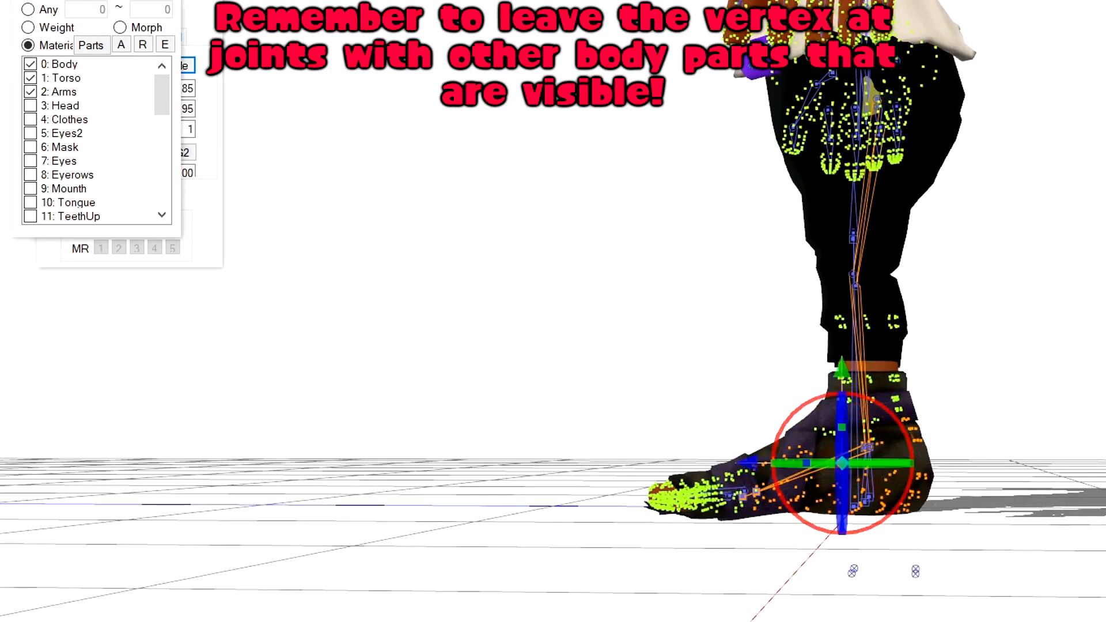
key("Delete")
key("Return")
Shrink the selected ankle vertices of one foot along the X axis so they do not collide with the shoe.
scroll(880, 429, "up", 2)
right_click_drag(880, 429, 952, 551)
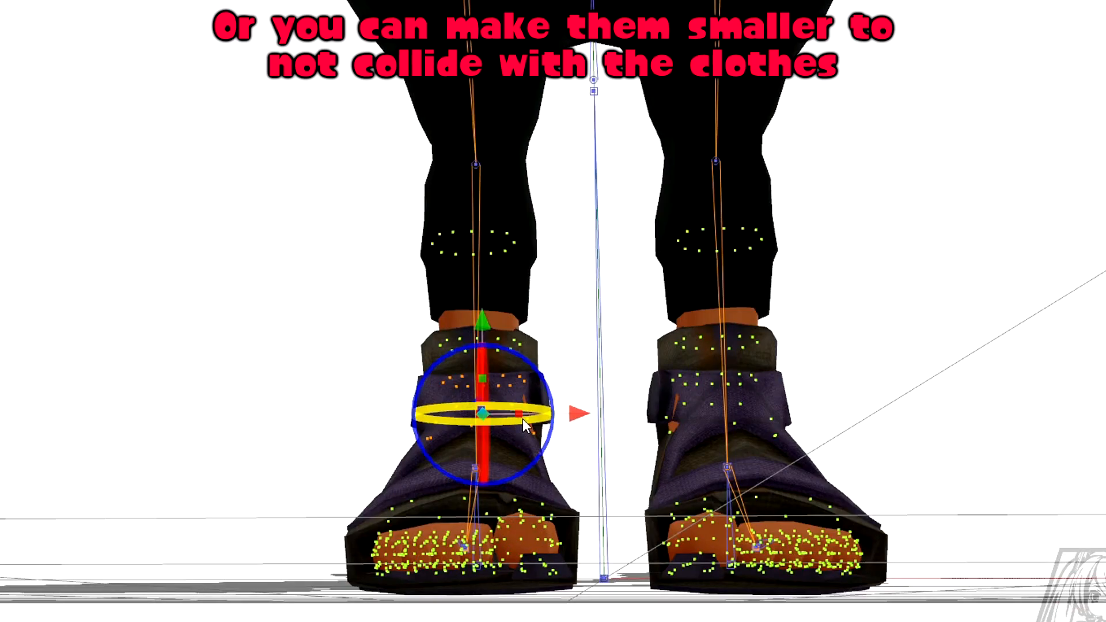
left_click_drag(520, 414, 512, 414)
right_click_drag(576, 414, 521, 415)
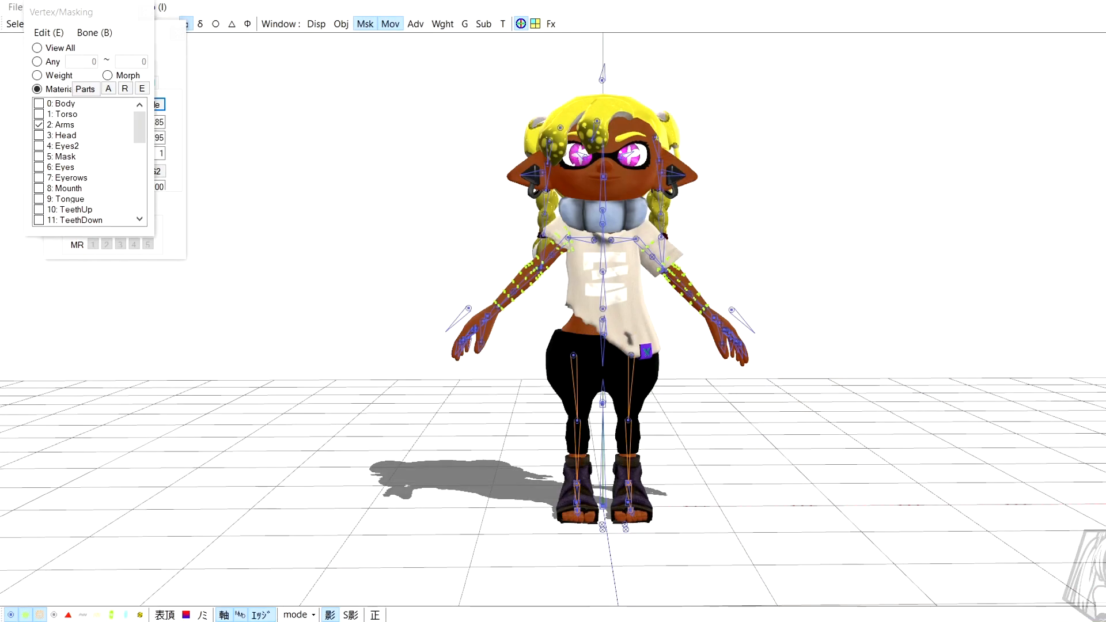
Bring up the Pmx Editor window and delete the shorts material morph from the end of the morph list.
mouse_move(479, 621)
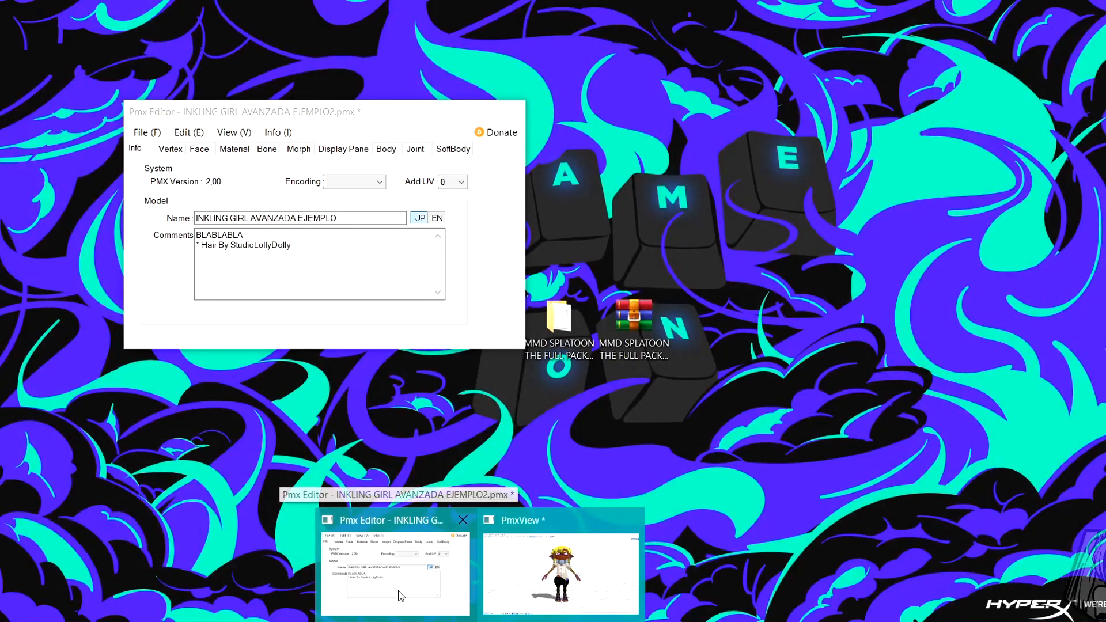
left_click(401, 596)
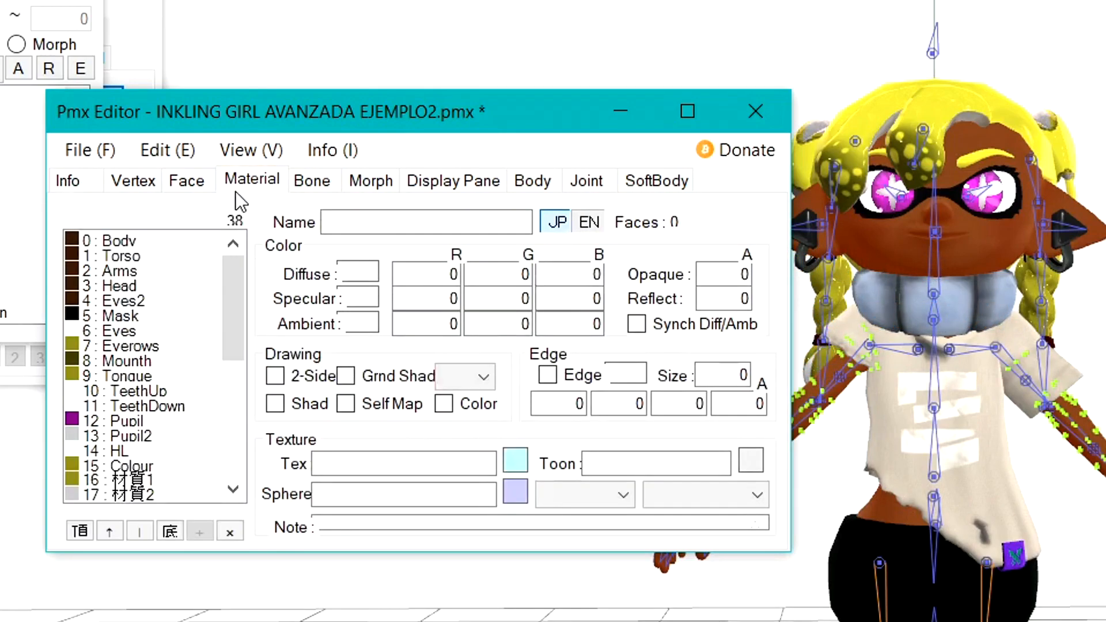
left_click(366, 186)
left_click_drag(243, 264, 189, 471)
left_click(183, 480)
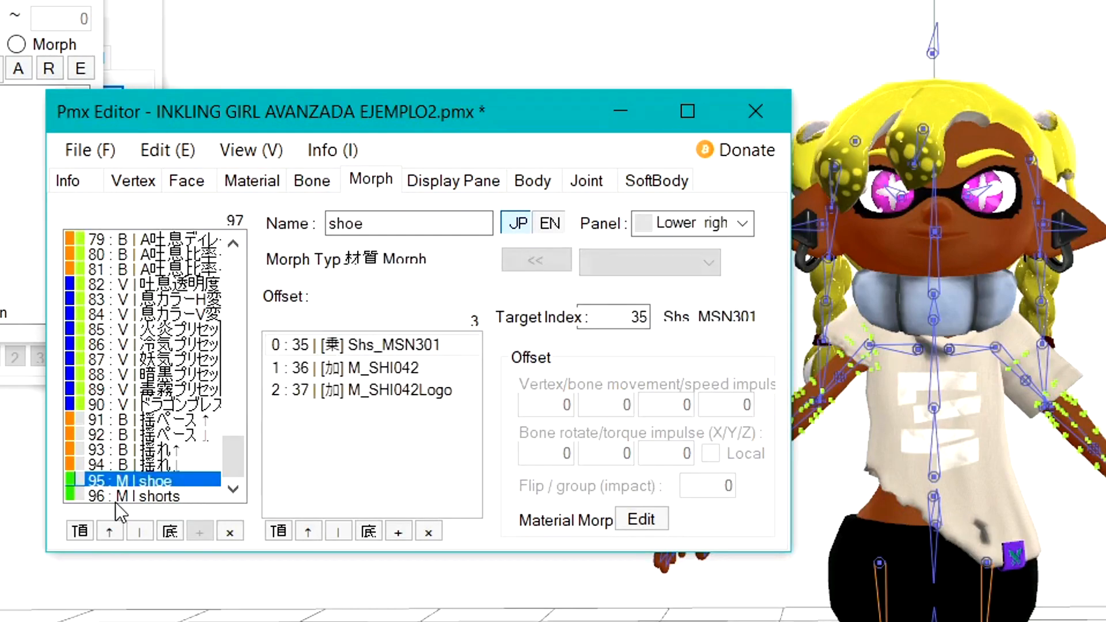
left_click(167, 496)
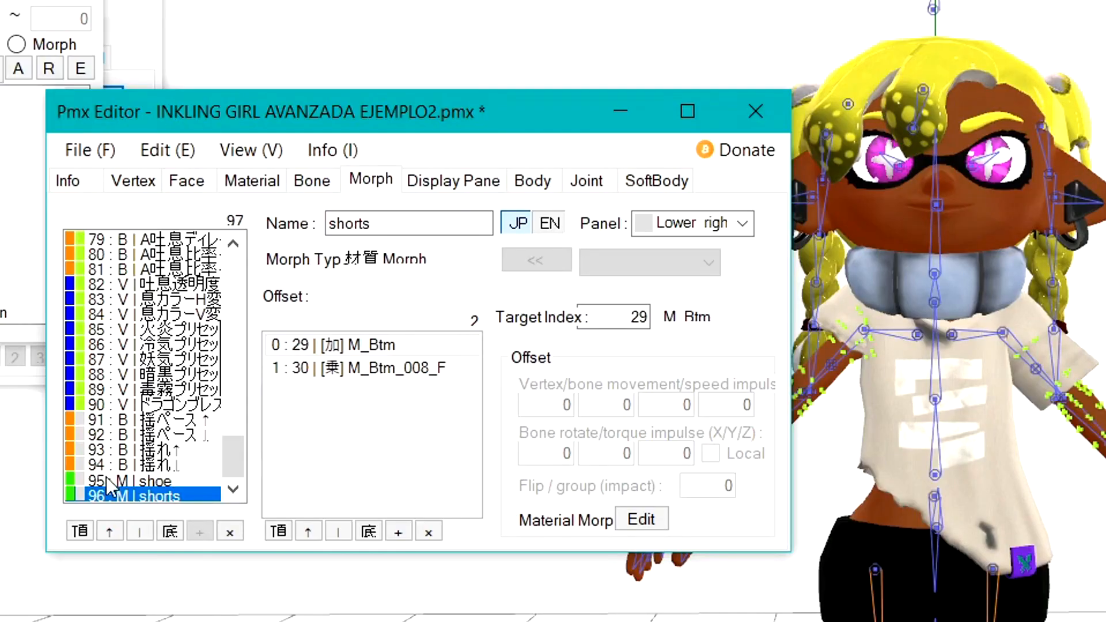
key("Delete")
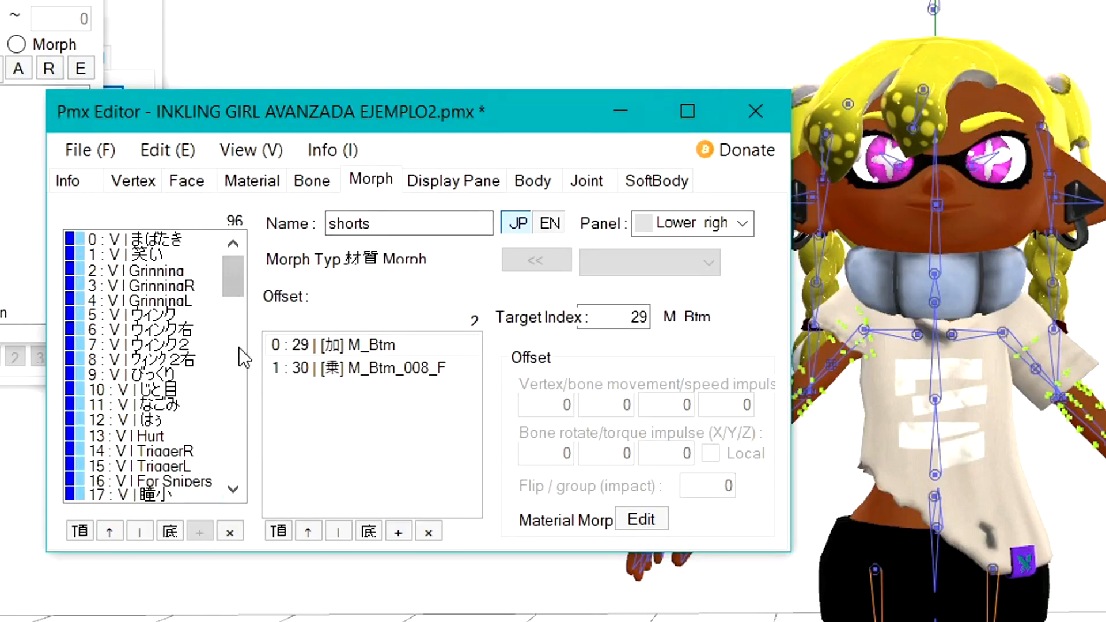
Check which materials the shoe morph covers, and set the opacity of materials M_SHI042 and M_SHI042Logo to 1.
left_click_drag(244, 276, 219, 507)
left_click(179, 485)
key("Down")
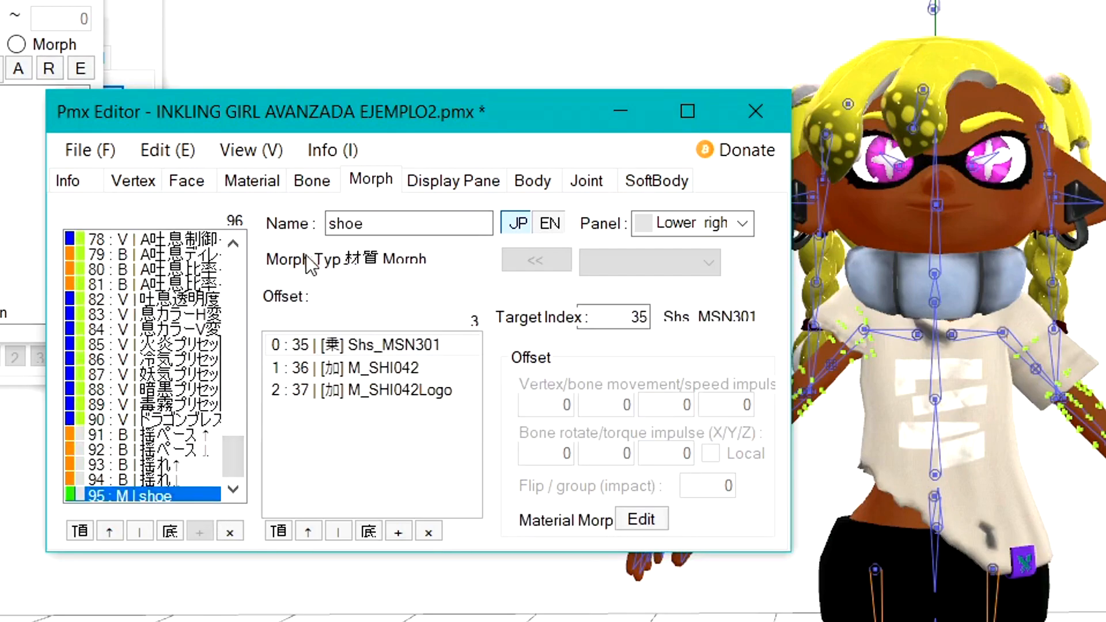
left_click(274, 179)
left_click_drag(227, 286, 168, 471)
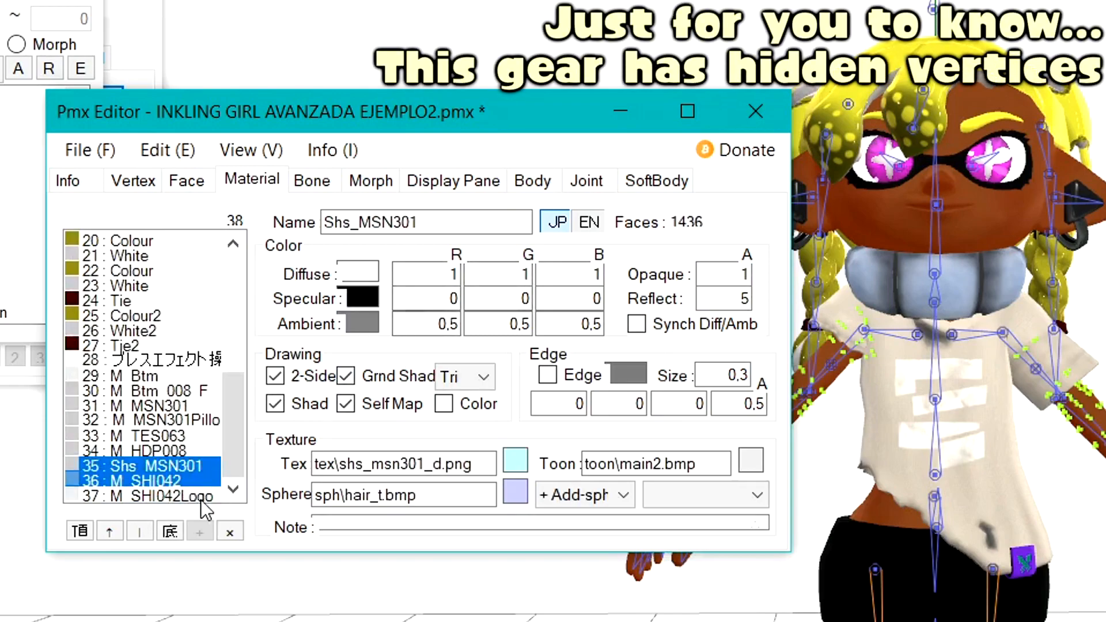
left_click(172, 496)
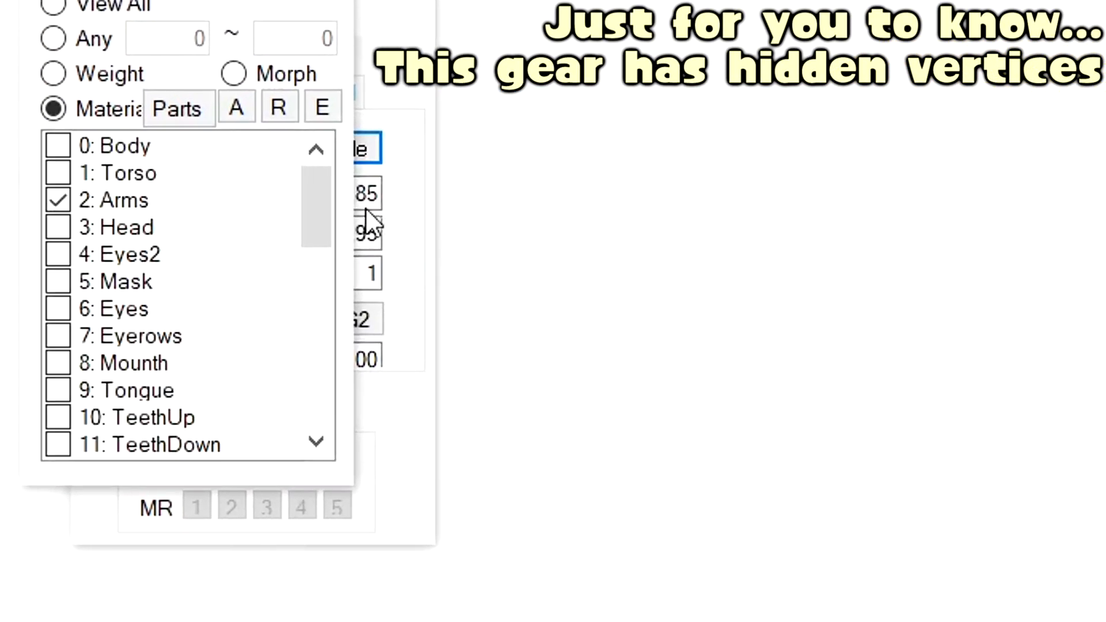
left_click_drag(310, 233, 265, 429)
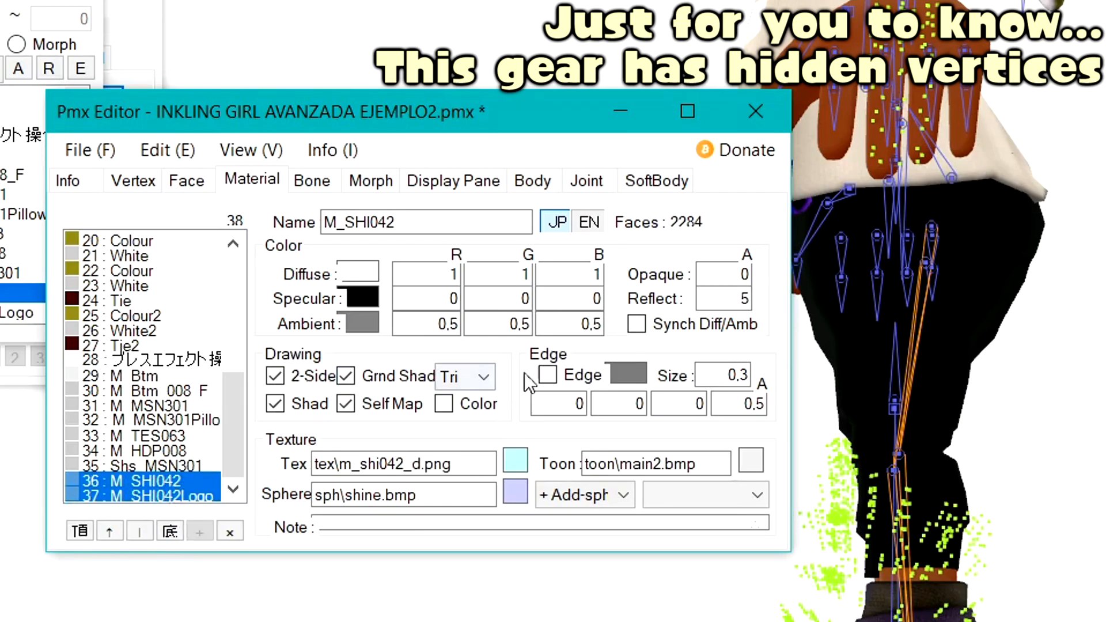
left_click_drag(802, 247, 144, 612)
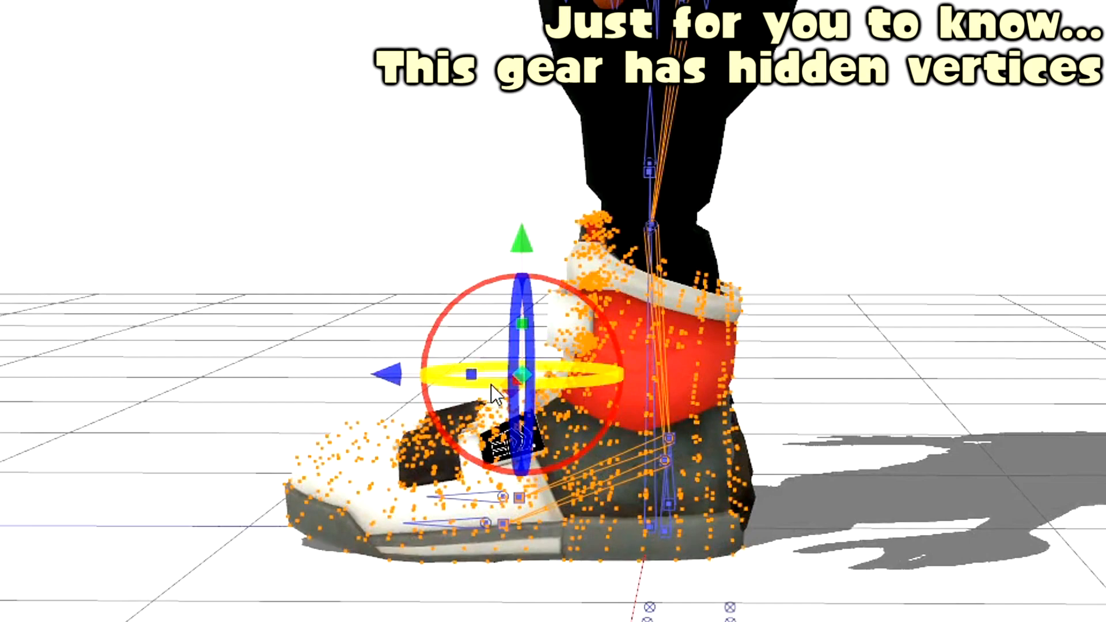
Shrink the selected shoe vertices slightly along the Z axis and shift them a little forward.
left_click_drag(474, 378, 495, 379)
left_click_drag(390, 381, 379, 381)
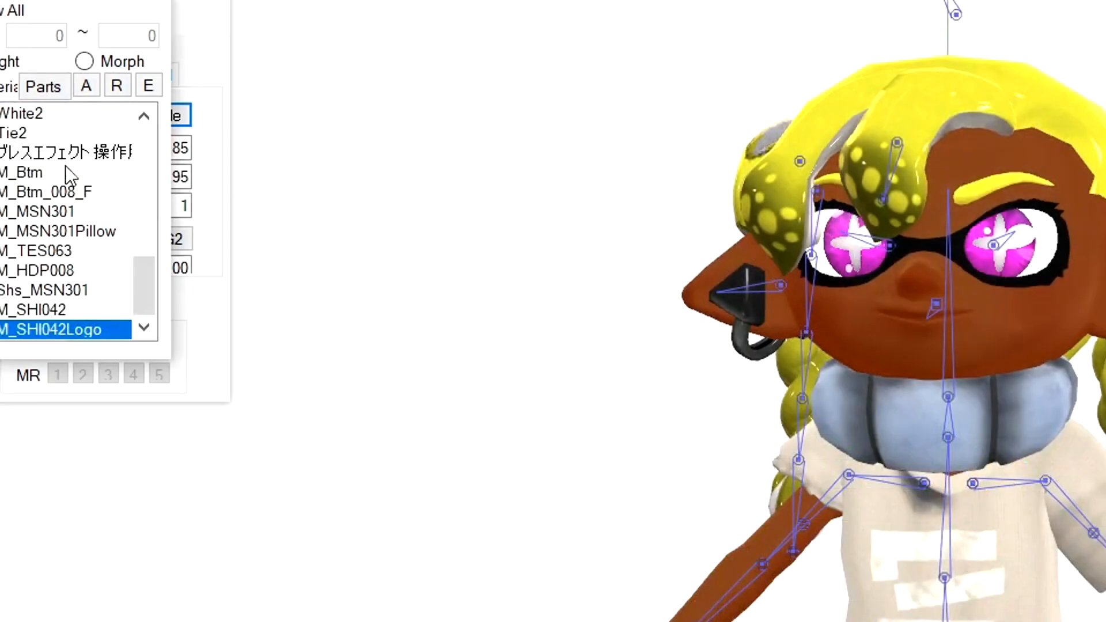
Delete the M_MSN301Pillow part from the model, and highlight the M_TES063 vertices to inspect the shirt around the neck.
left_click(143, 264)
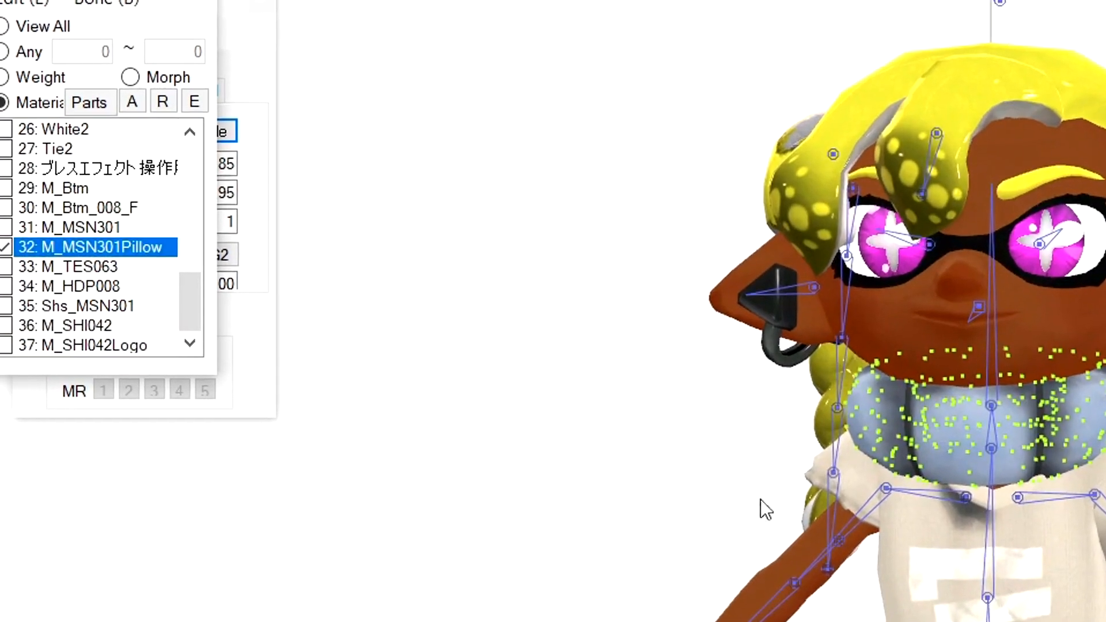
right_click(143, 269)
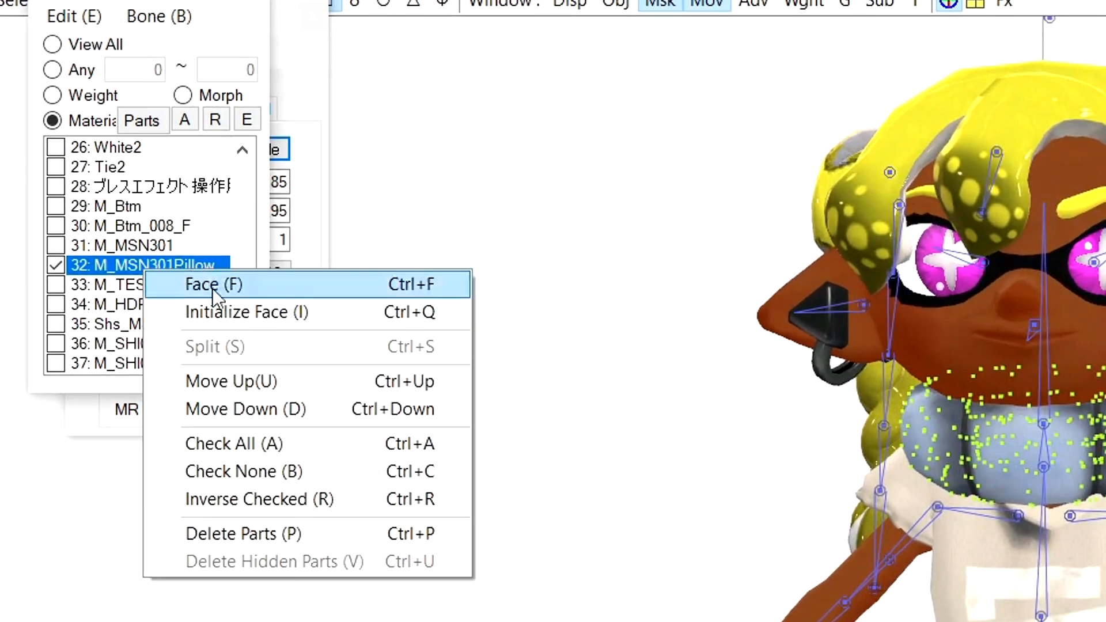
left_click(288, 531)
key("Return")
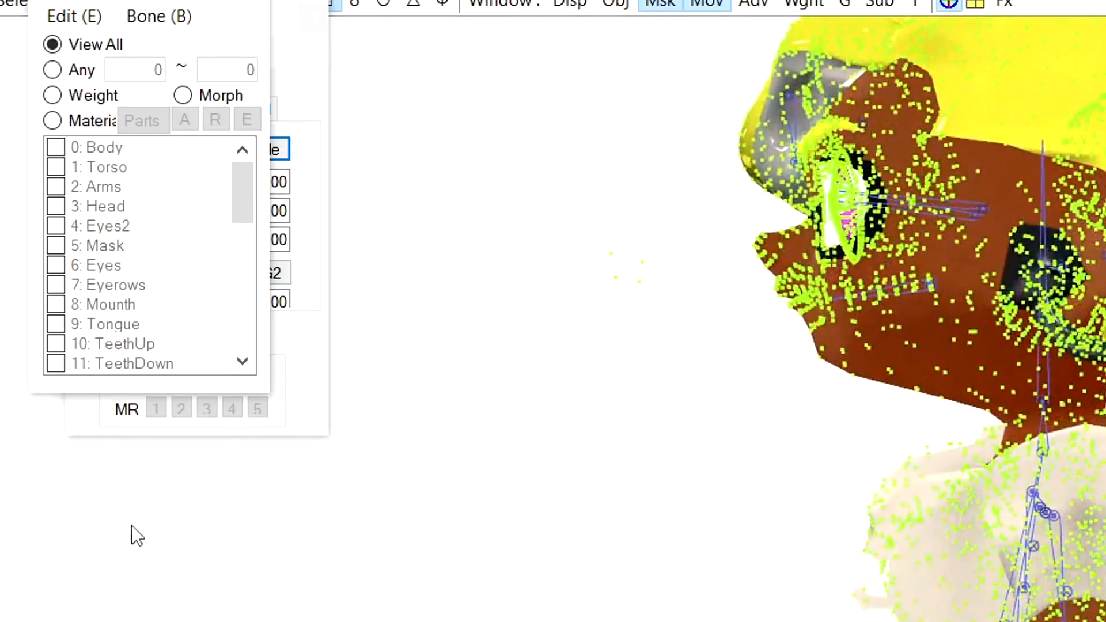
left_click(95, 122)
scroll(129, 271, "down", 8)
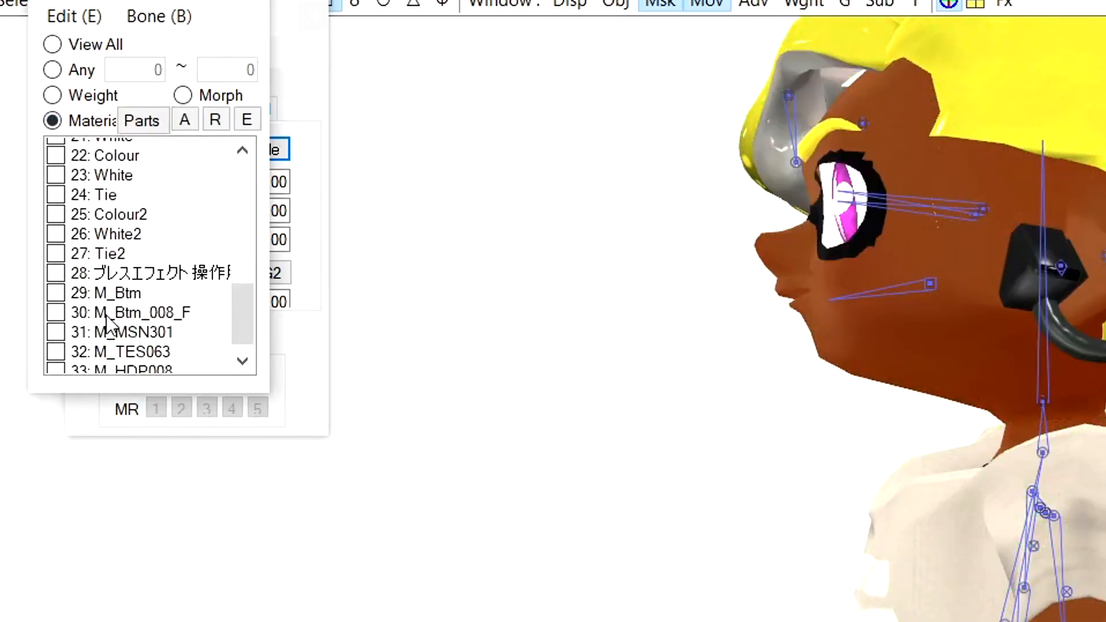
left_click(129, 287)
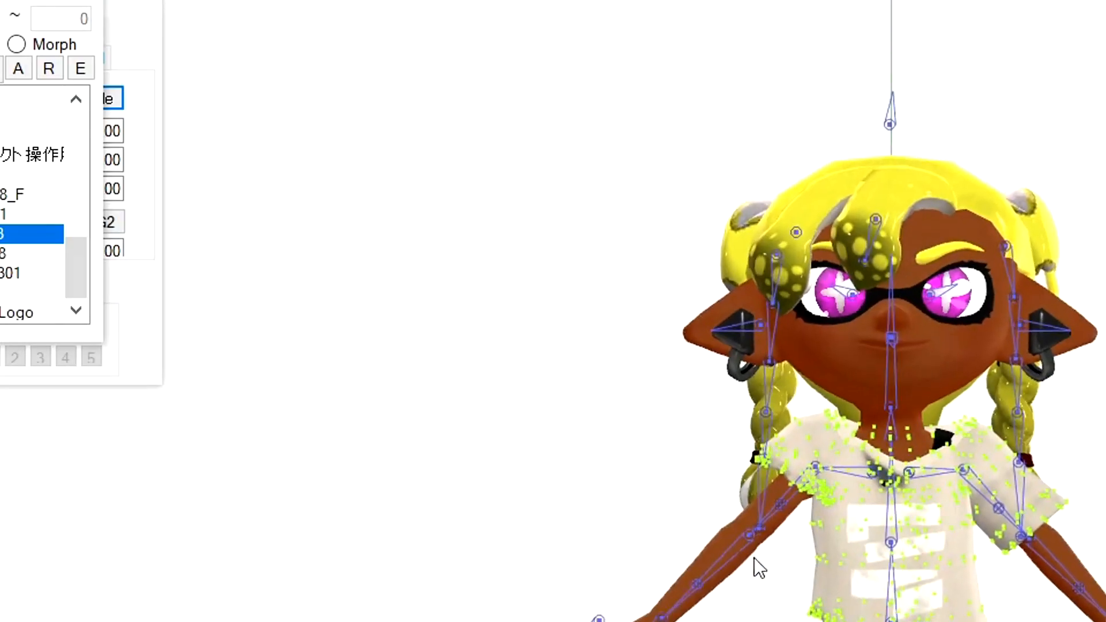
scroll(759, 568, "down", 3)
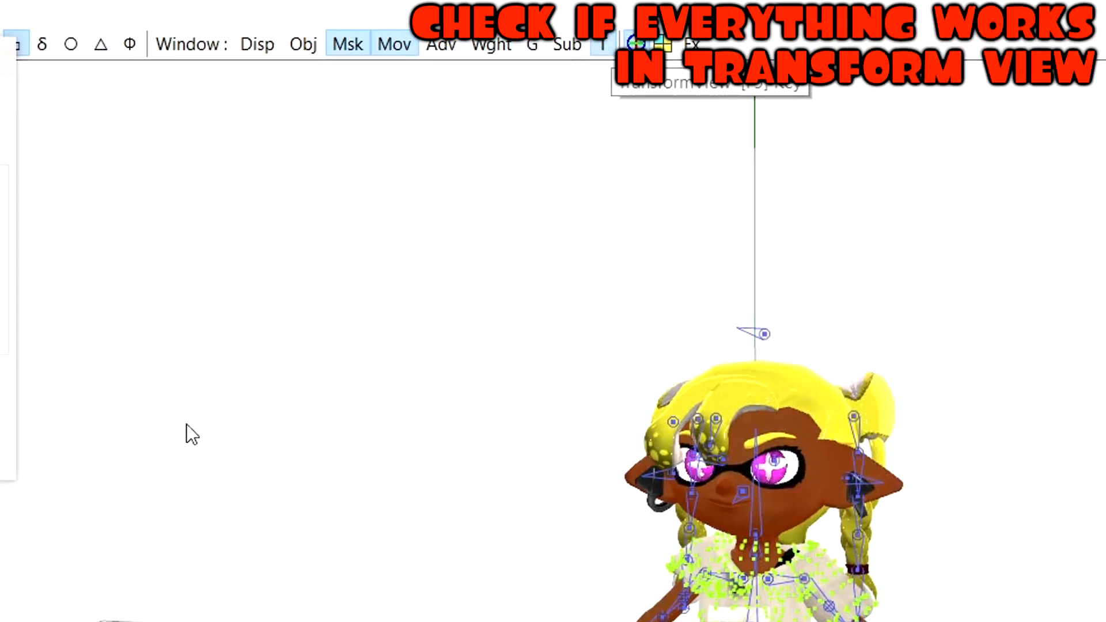
Open Transform View and move the model's center bone to test whether the clothes follow the body.
key("F5")
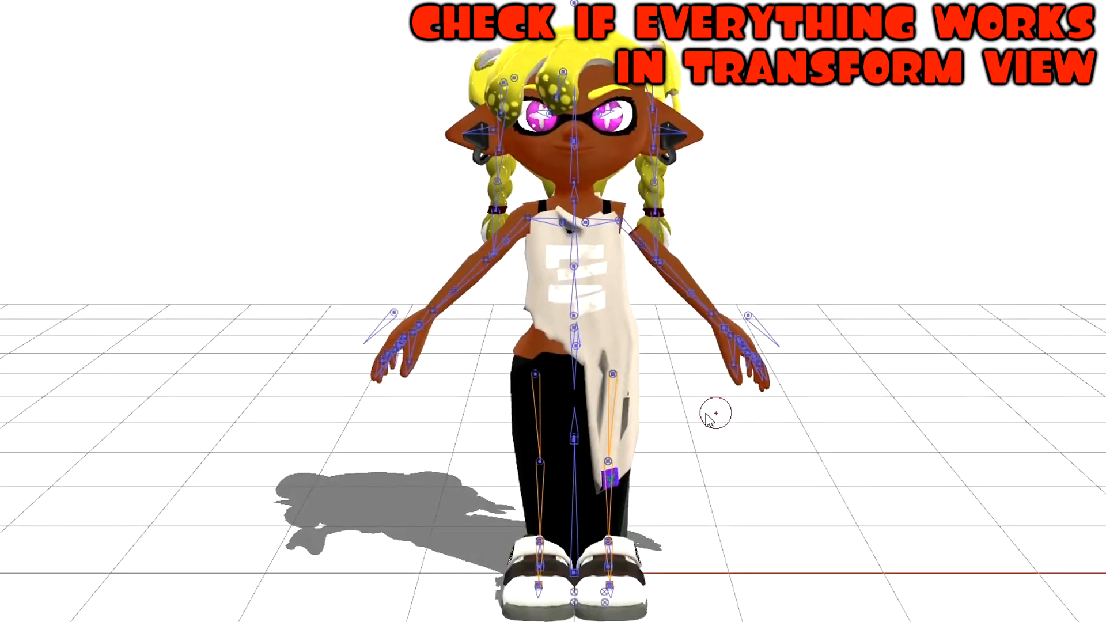
middle_click_drag(718, 414, 642, 319)
right_click_drag(642, 319, 588, 528)
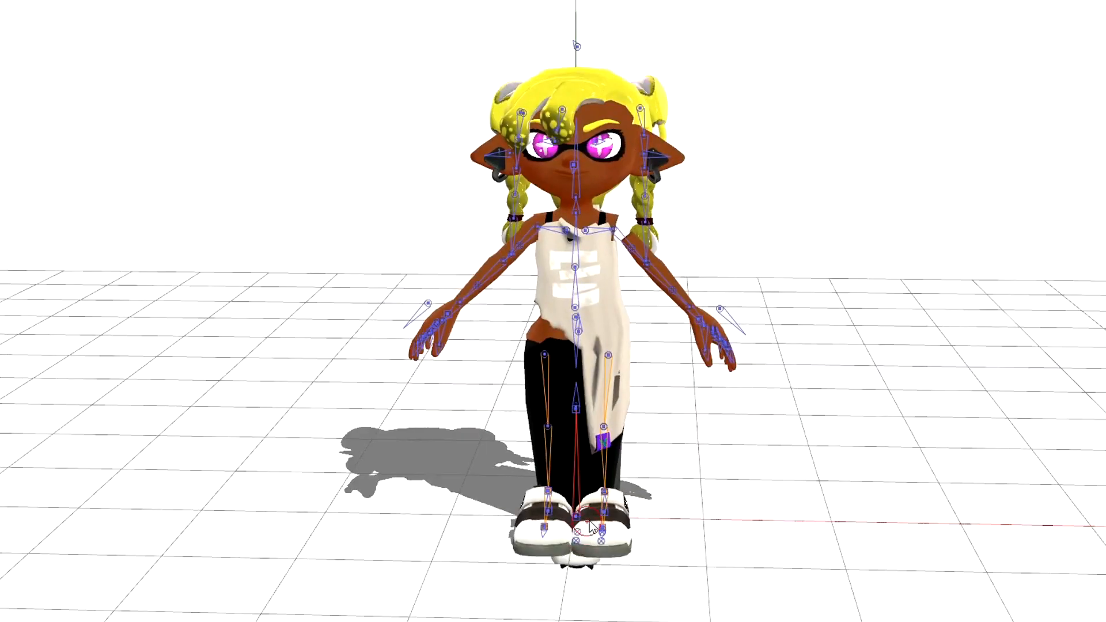
left_click_drag(579, 520, 422, 560)
right_click_drag(602, 496, 525, 532)
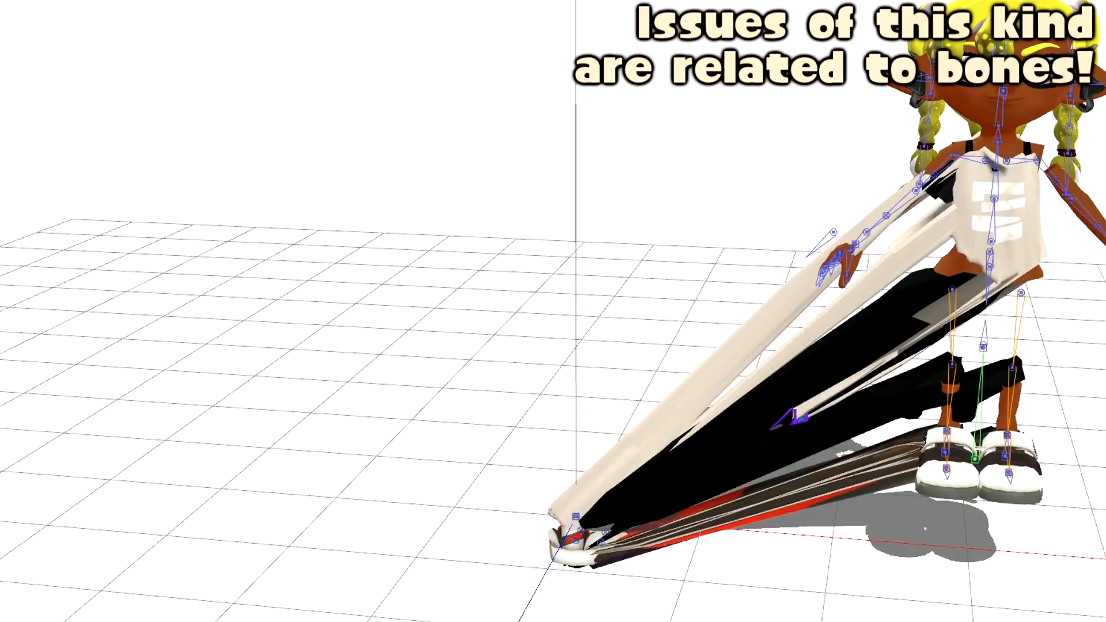
In the bone list, set the parents of the imported clothing bones to the matching body bones, using 76 for Knee_L.
mouse_move(558, 620)
left_click(351, 593)
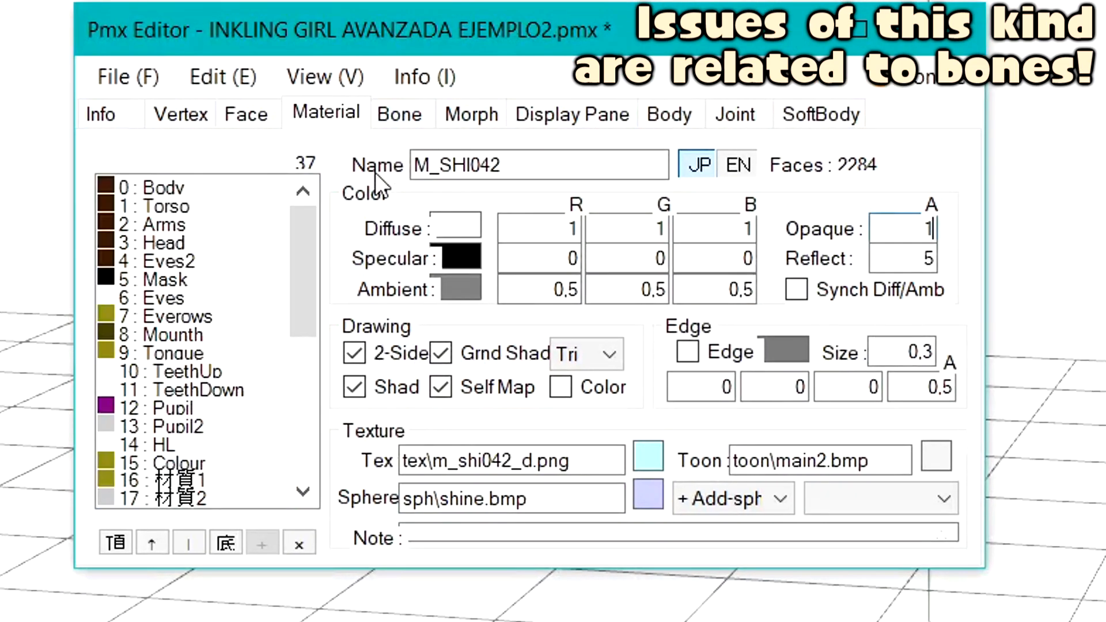
left_click(416, 109)
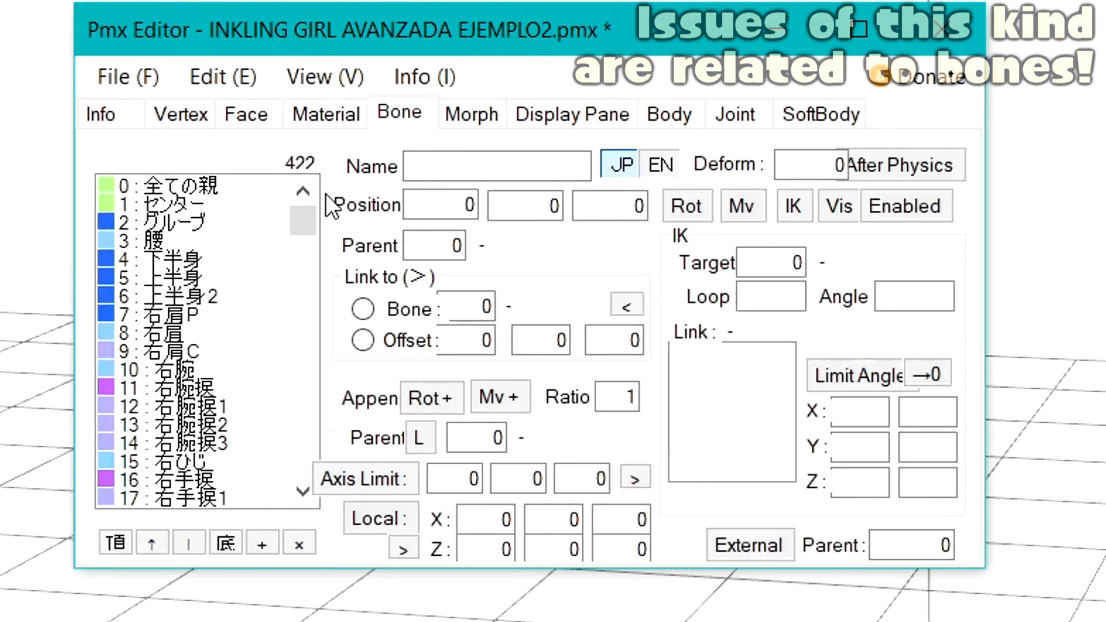
left_click_drag(302, 223, 261, 475)
mouse_move(205, 315)
left_mouse_down()
mouse_move(213, 506)
mouse_move(198, 317)
left_mouse_up()
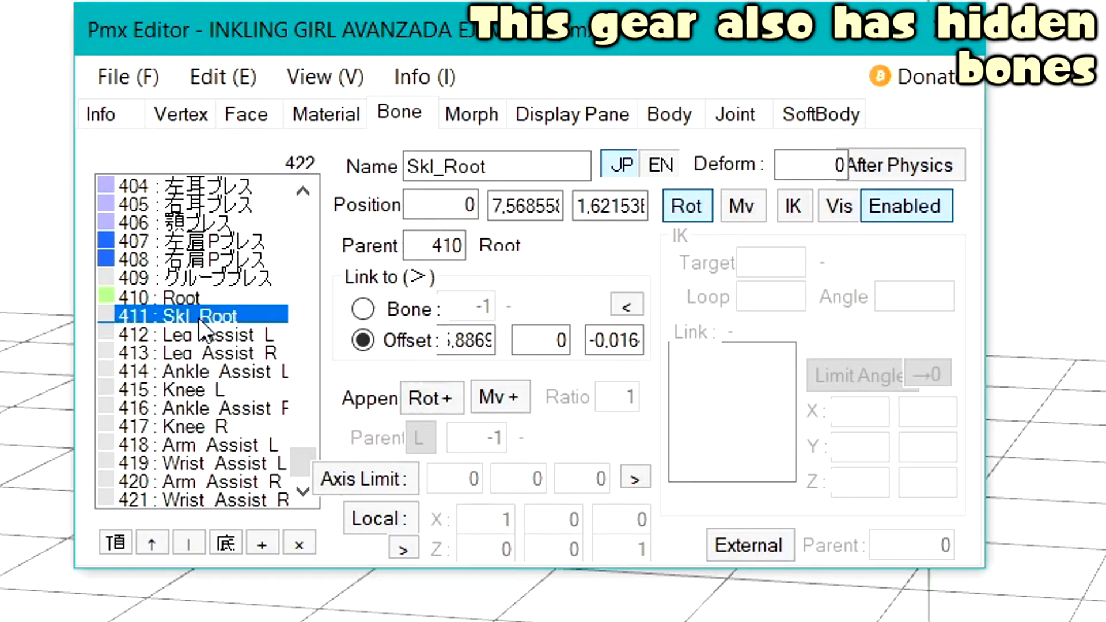
left_click(198, 300)
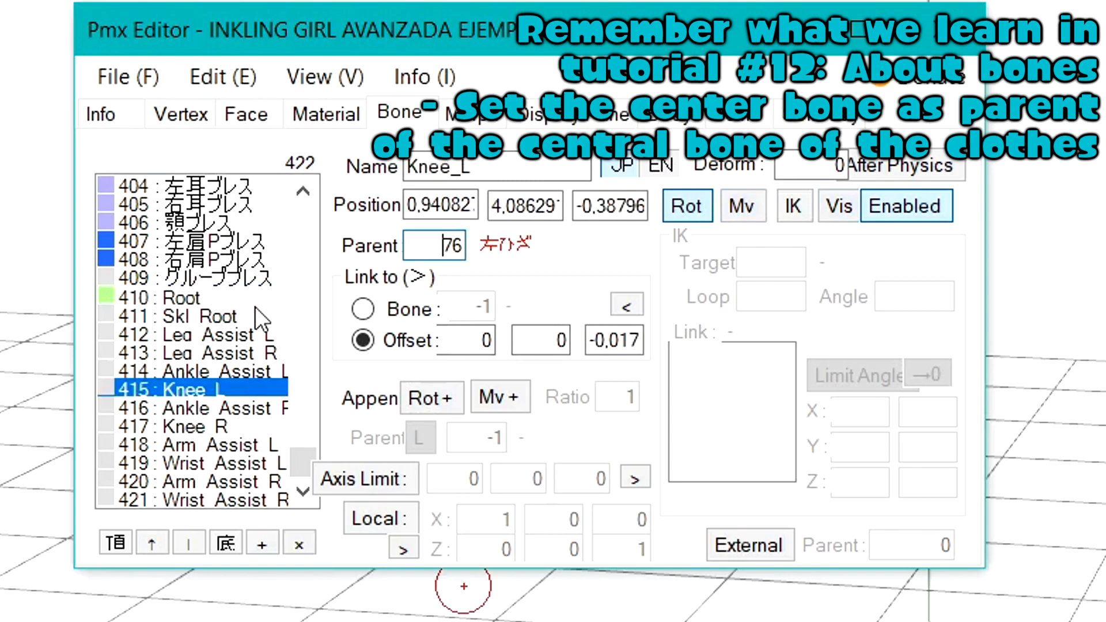
Look up the Deform value of parent bone 左足, and set Deform to 2 for the clothing's leg, knee and ankle bones.
left_click(242, 309)
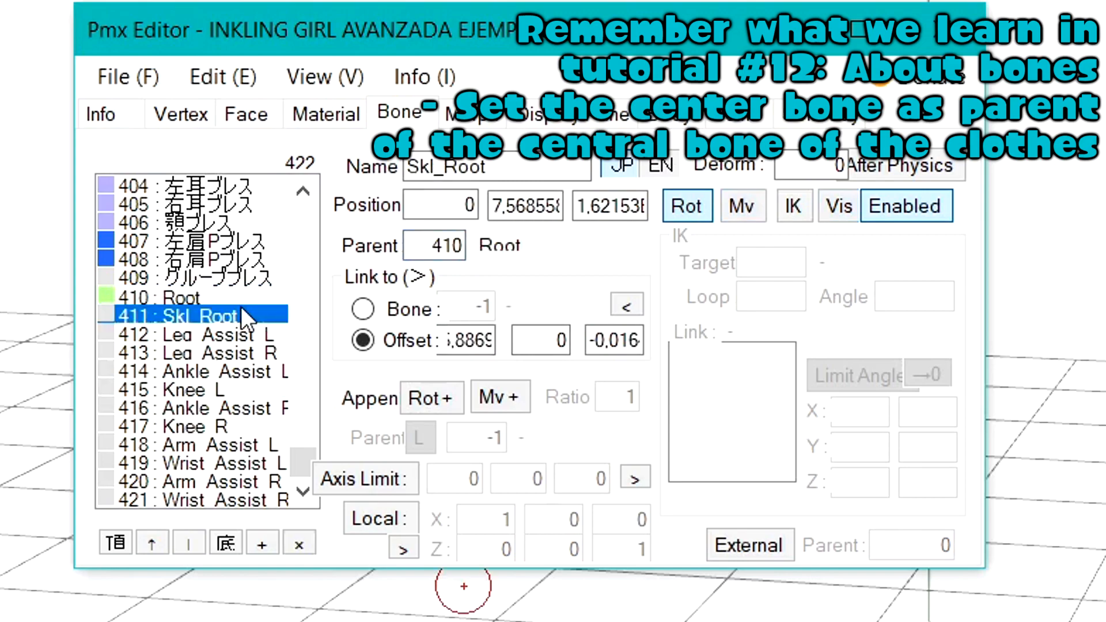
key("Down")
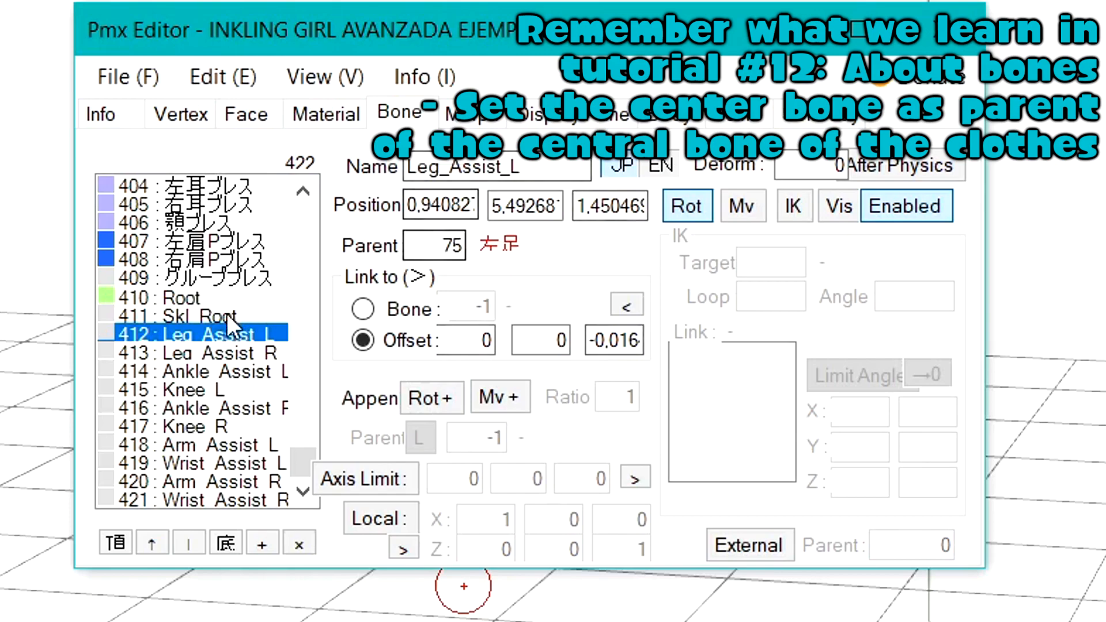
left_click_drag(293, 465, 340, 262)
scroll(261, 321, "down", 3)
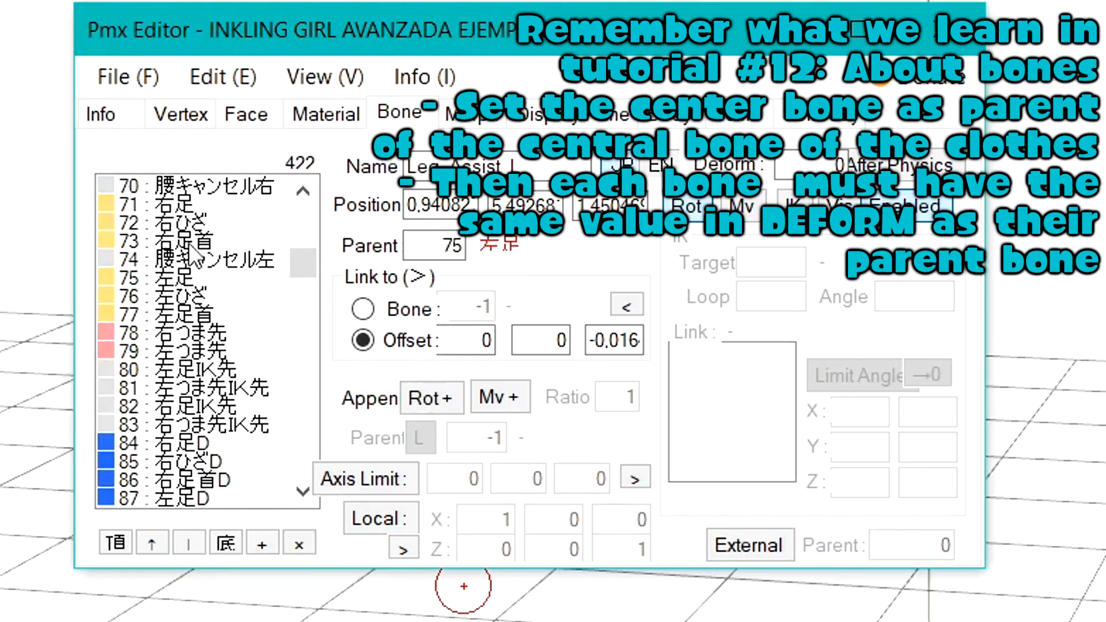
left_click(189, 278)
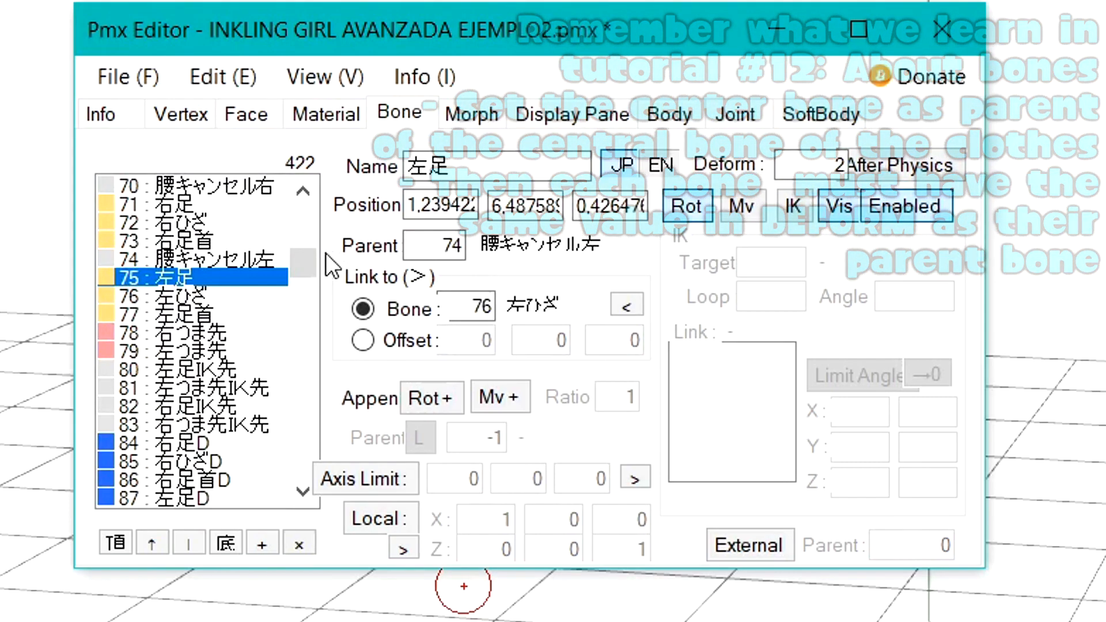
left_click_drag(312, 260, 249, 475)
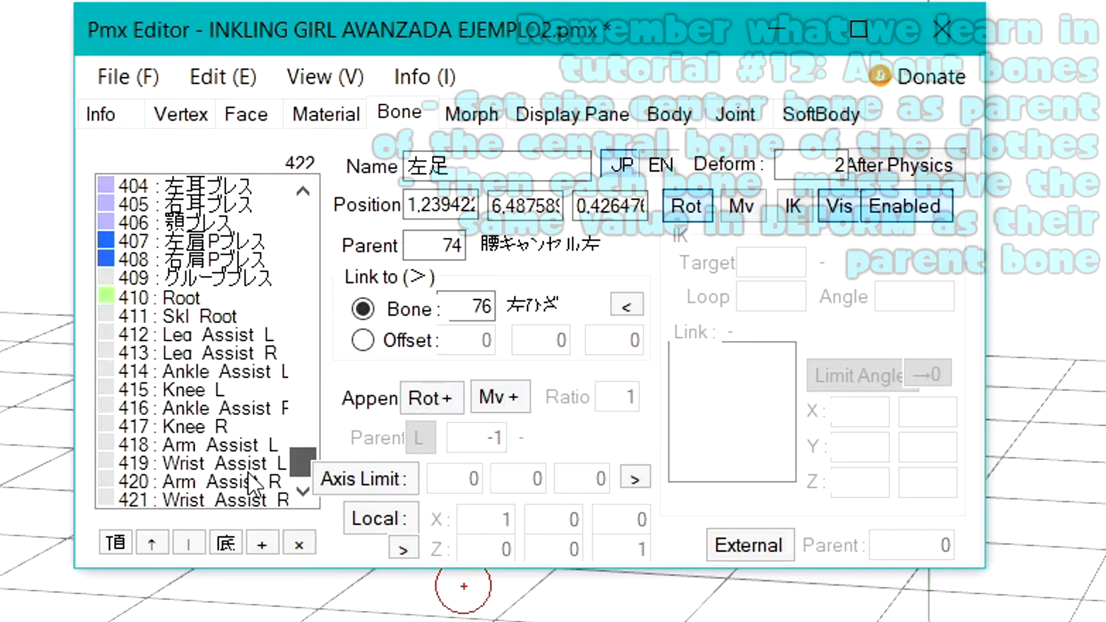
left_click(203, 336)
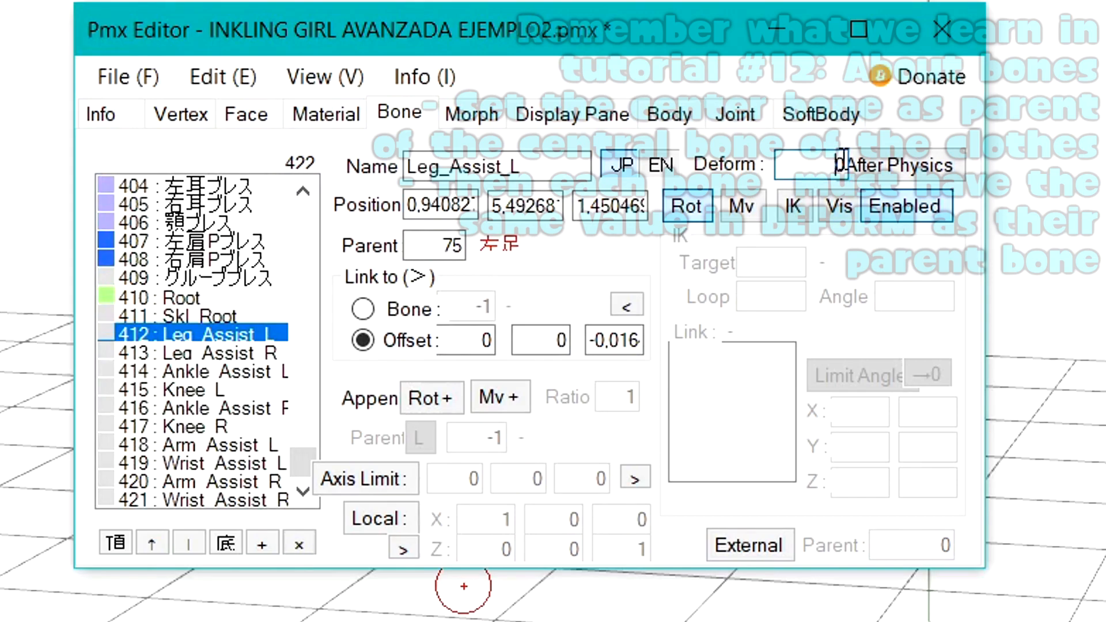
left_click(273, 370)
key("Down")
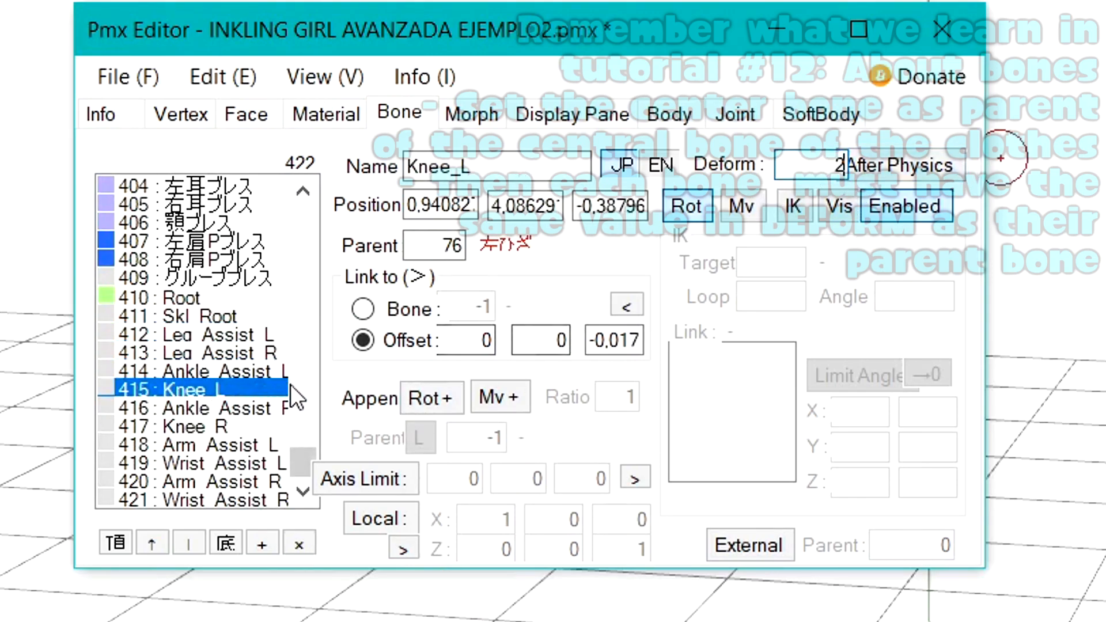
left_click(254, 407)
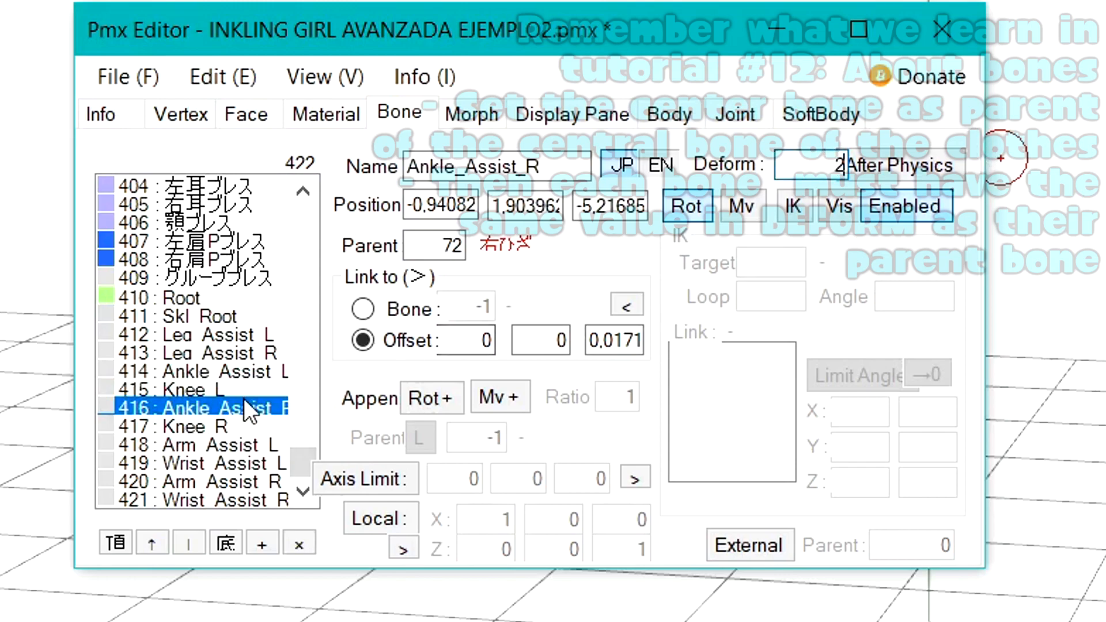
Review the parent and Deform values of the Arm_Assist and Wrist_Assist bones against those of their parent bones.
left_click(234, 461)
left_click(229, 447)
left_click(221, 482)
left_click(220, 493)
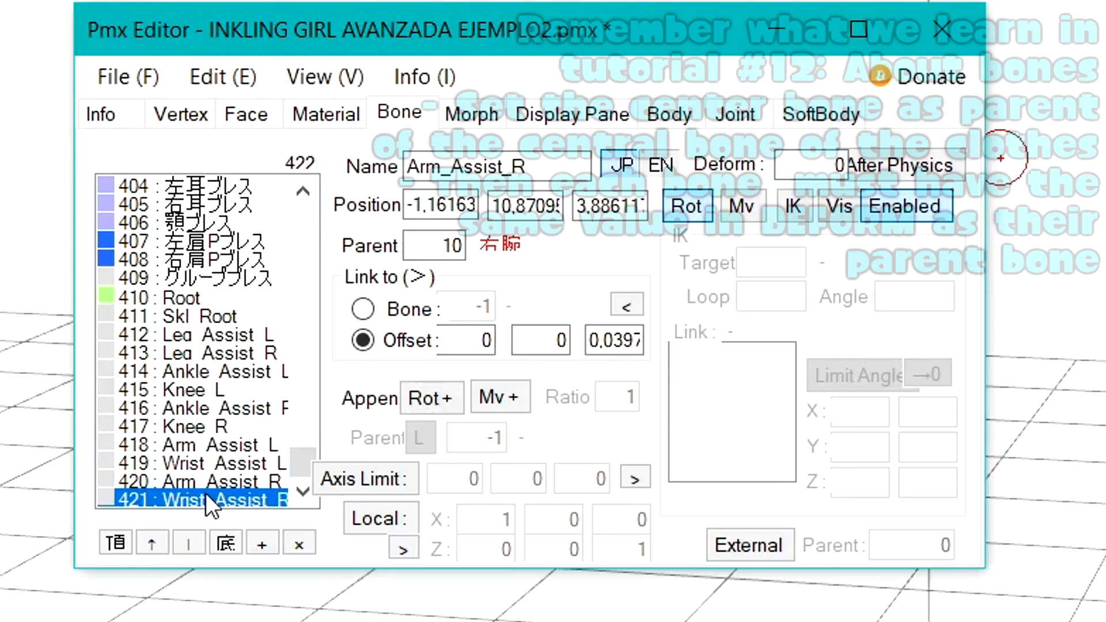
left_click(327, 241)
left_click_drag(302, 220, 254, 479)
left_click_drag(217, 408, 212, 525)
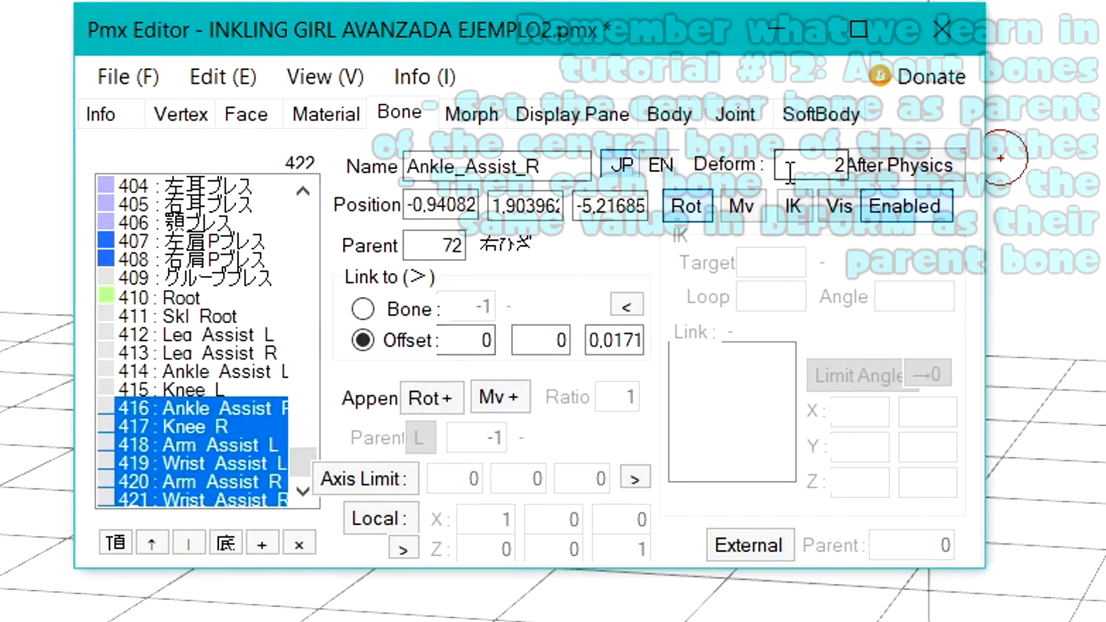
left_click(237, 447)
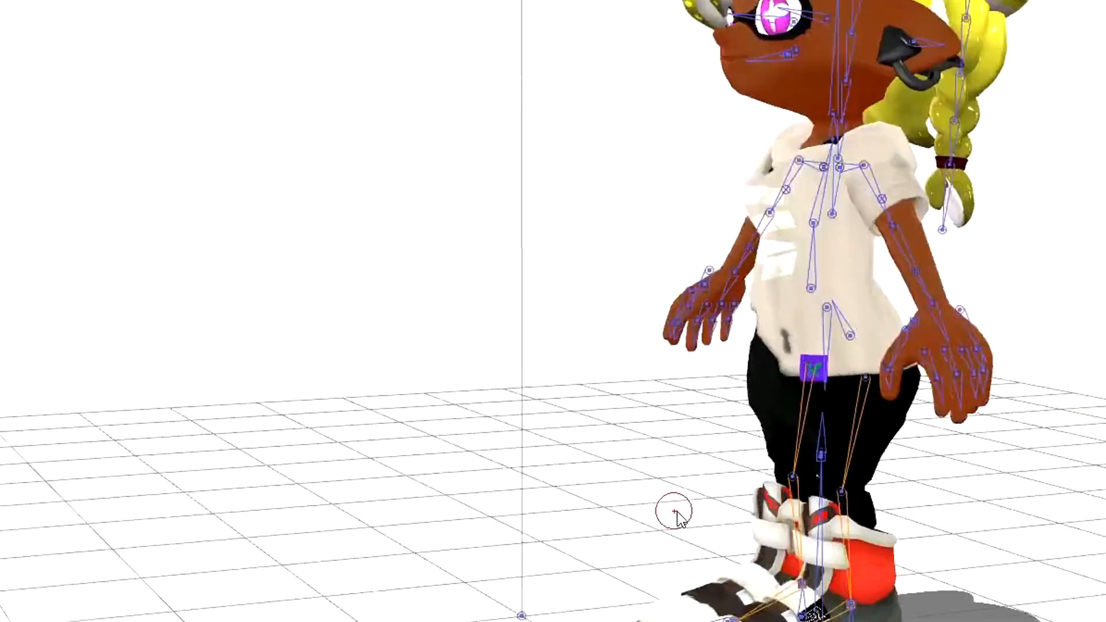
Test the left leg in Transform View by moving its foot outward and examine how the pants and shoe deform.
right_click_drag(674, 510, 597, 496)
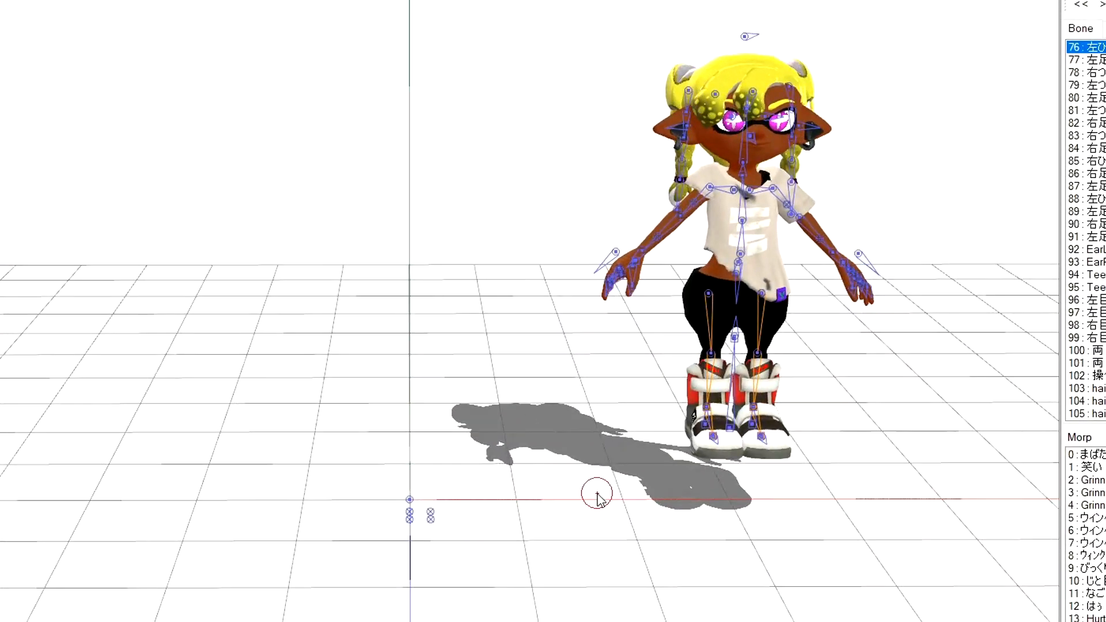
left_click_drag(713, 440, 429, 442)
left_click_drag(533, 432, 631, 415)
left_click_drag(707, 478, 661, 516)
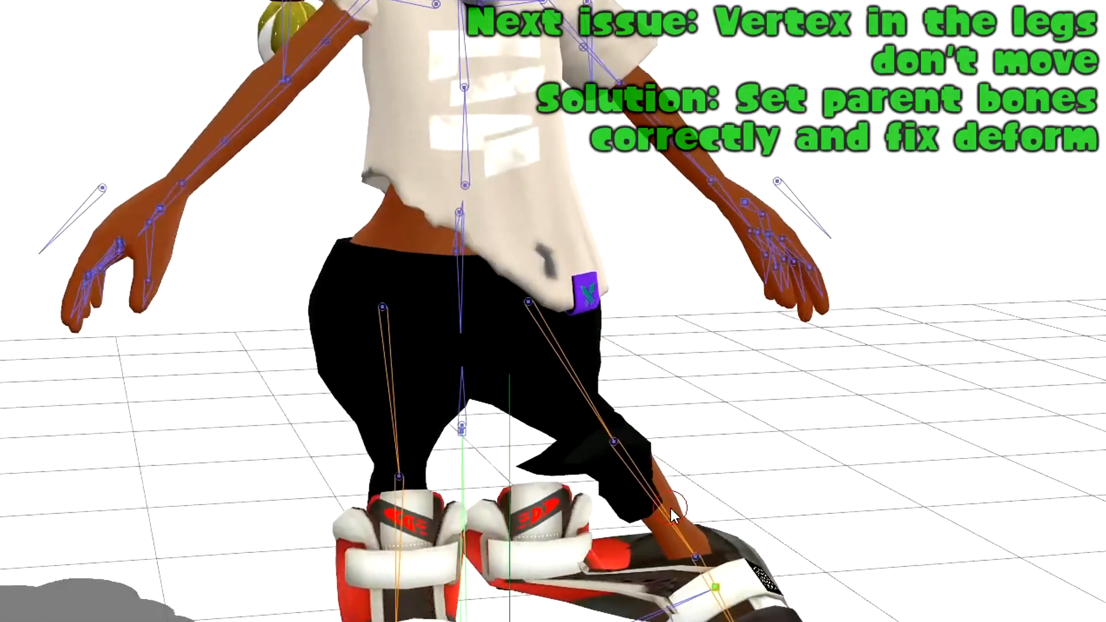
right_click_drag(669, 508, 627, 561)
middle_click_drag(627, 561, 646, 517)
scroll(646, 517, "up", 2)
right_click_drag(646, 517, 668, 484)
middle_click_drag(668, 484, 673, 495)
right_click_drag(643, 373, 697, 321)
Switch back to the Pmx Editor bone list and review the parent and Deform values of the clothing's leg, ankle and knee bones.
mouse_move(489, 619)
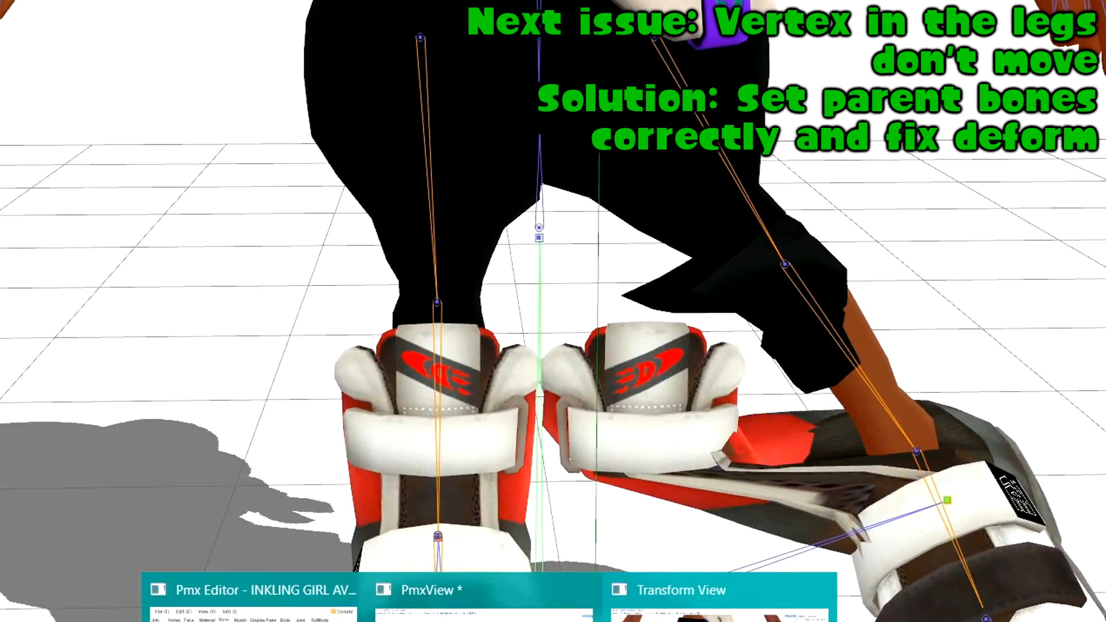
left_click(253, 598)
left_click_drag(298, 253, 293, 467)
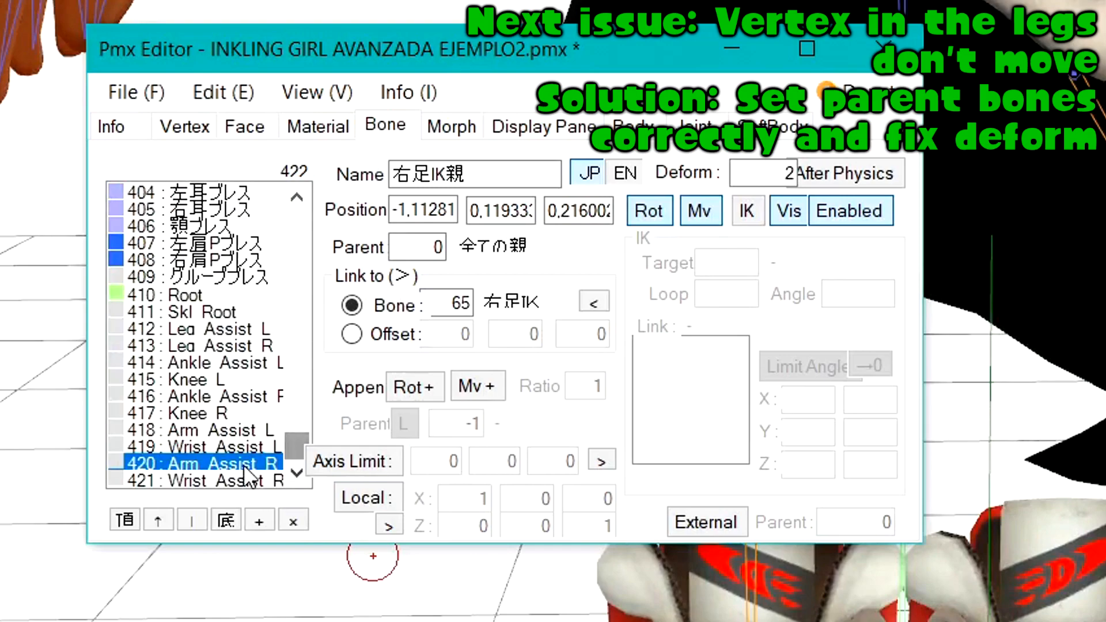
key("Up")
key("Up")
key("Up")
key("Up")
key("Up")
key("Up")
key("Up")
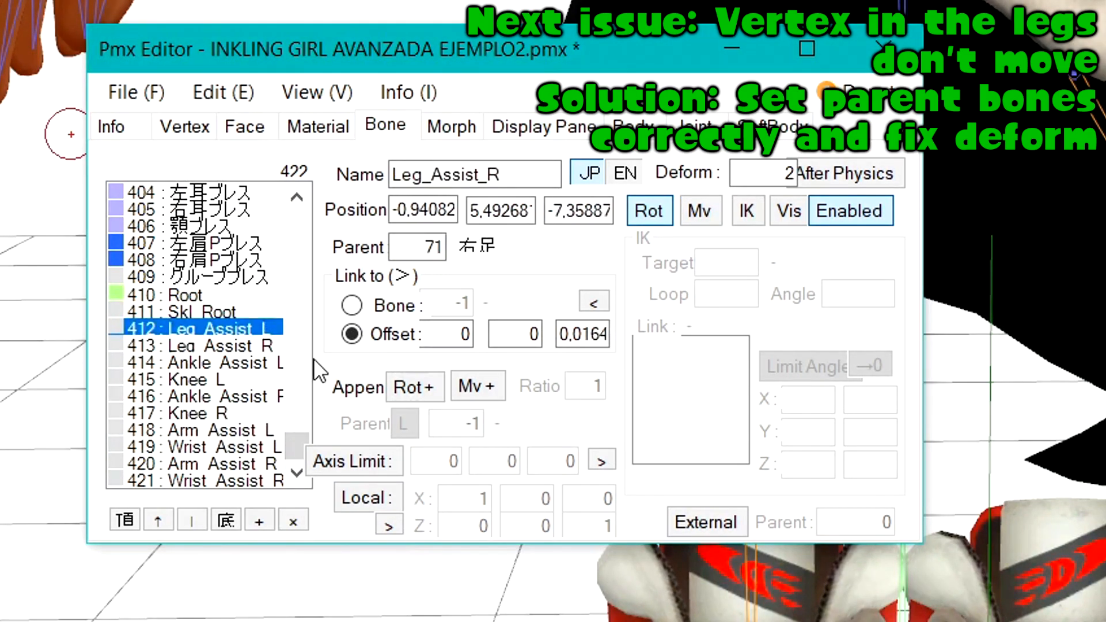
key("Down")
key("Down")
key("Down")
key("Down")
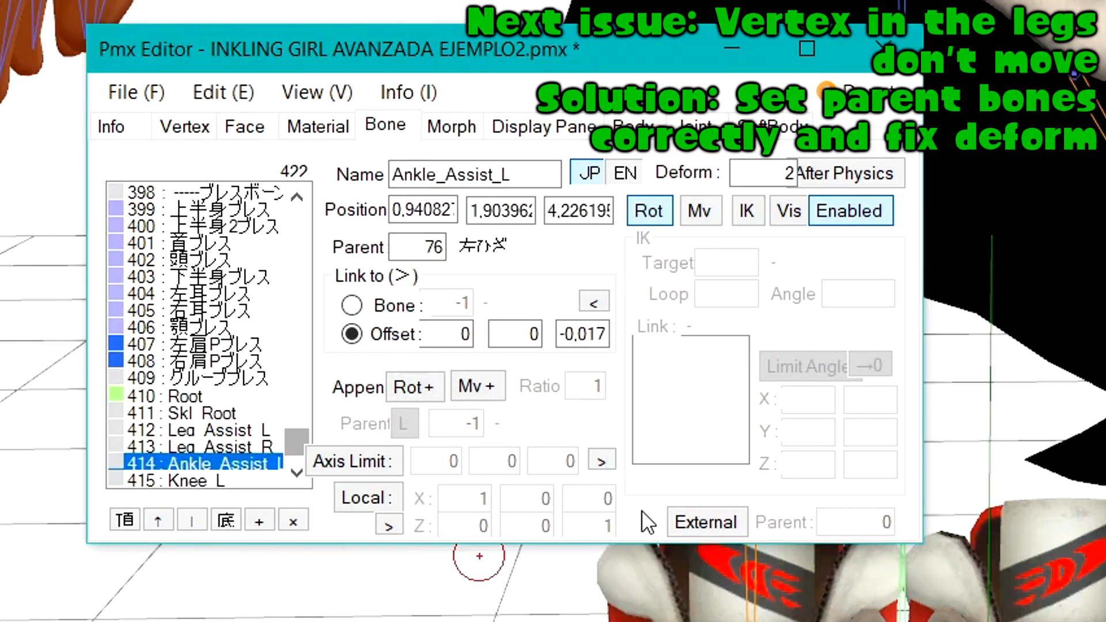
Compare the parent and Deform values of the body bones 左ひざ, 右足D and 右ひざD, and return to the clothing bones in the list.
key("Up")
key("Up")
key("Up")
key("Up")
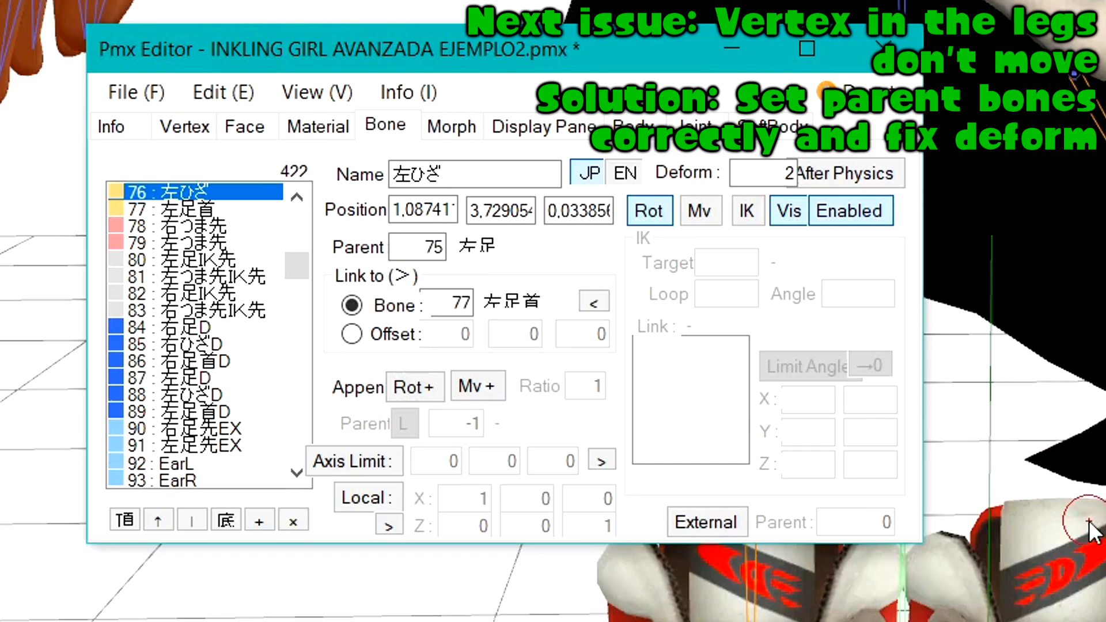
key("Down")
key("Down")
key("Down")
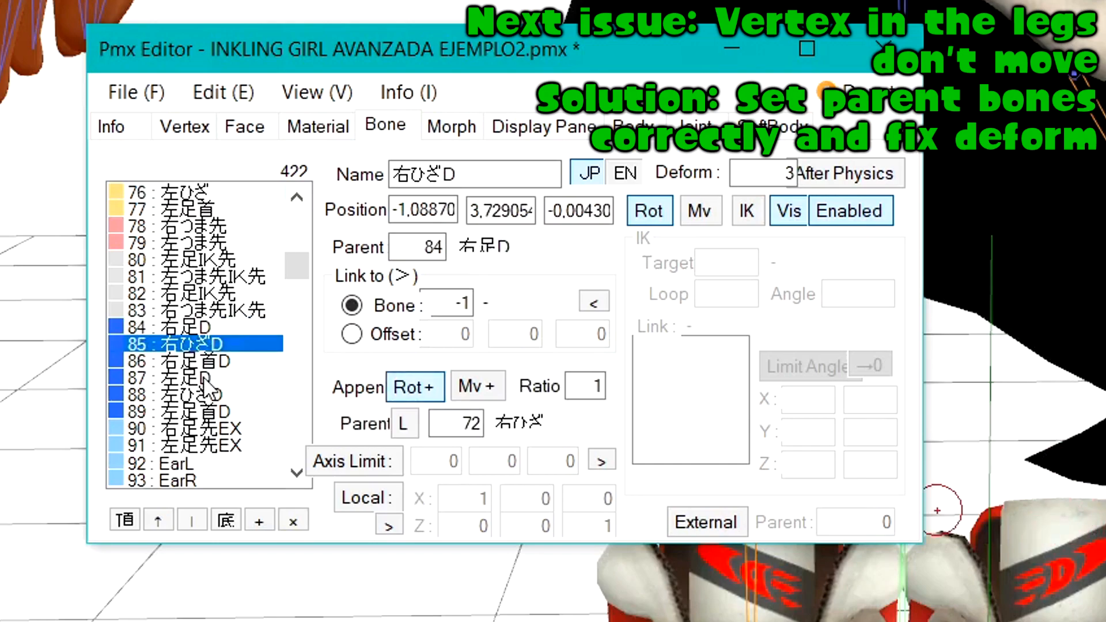
key("Up")
key("Up")
key("Up")
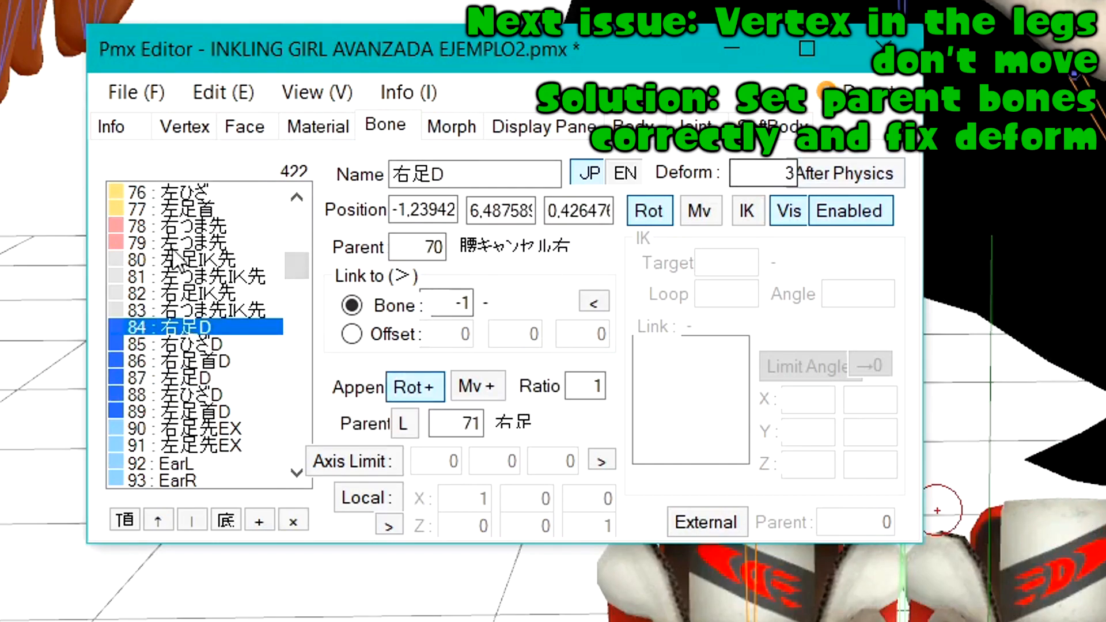
left_click_drag(291, 269, 311, 476)
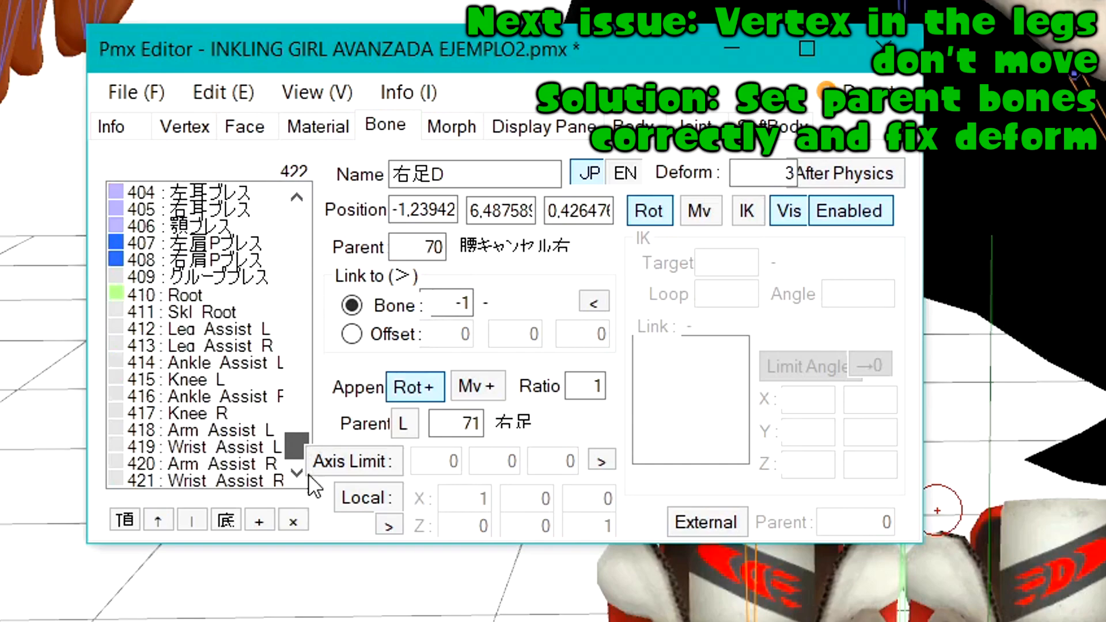
left_click(209, 309)
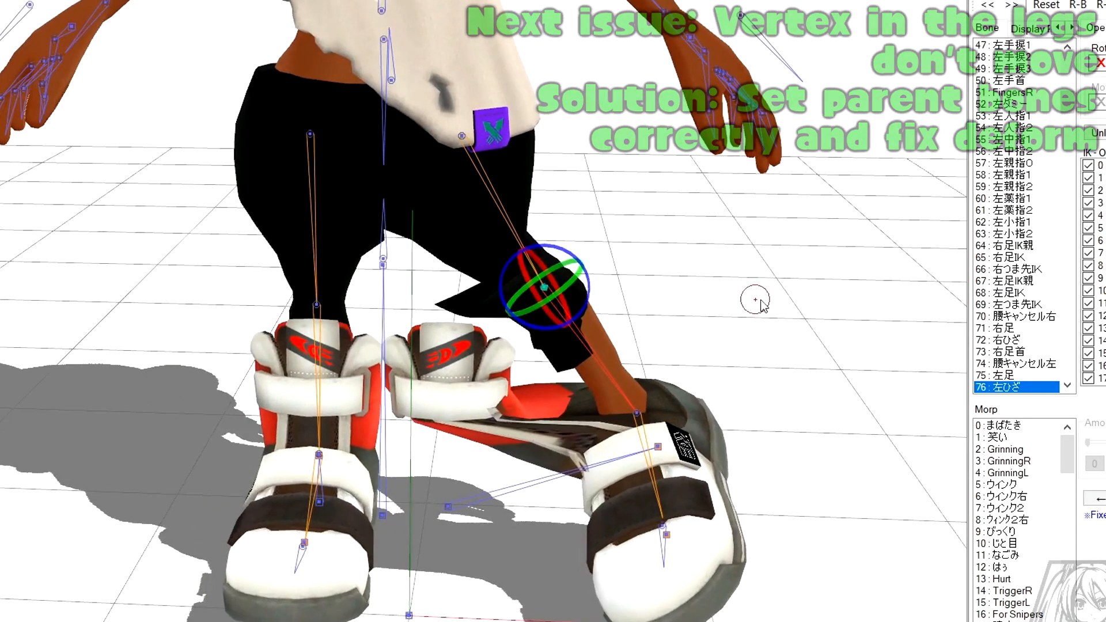
In Transform View, go through the clothing bones from Root to Knee_L to find where each sits on the model.
scroll(630, 323, "up", 2)
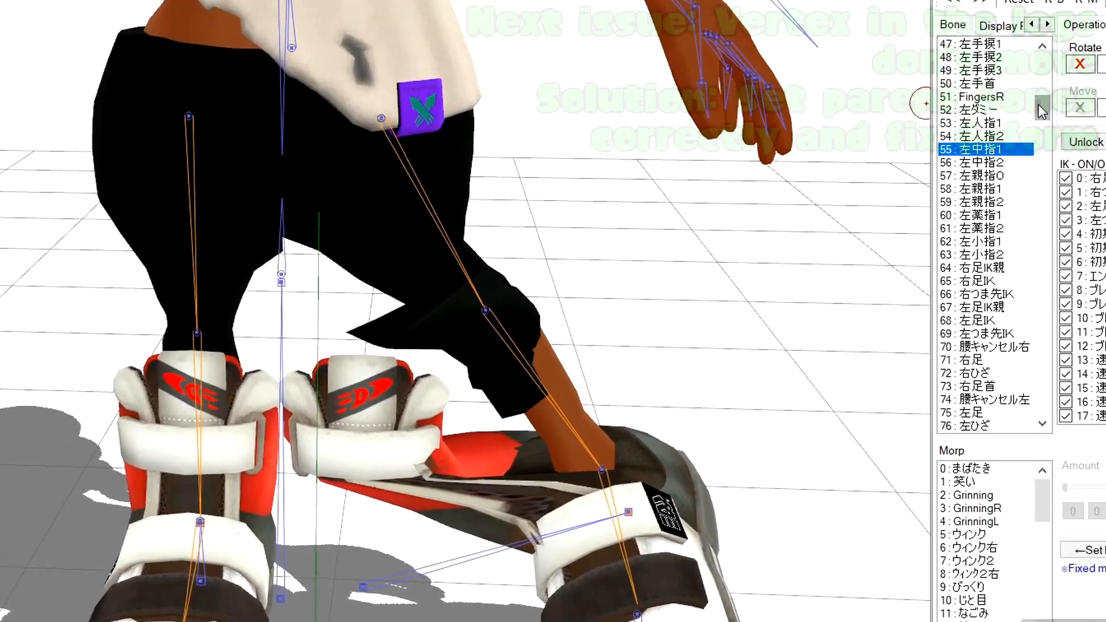
left_click_drag(1063, 104, 1044, 374)
left_click(1031, 261)
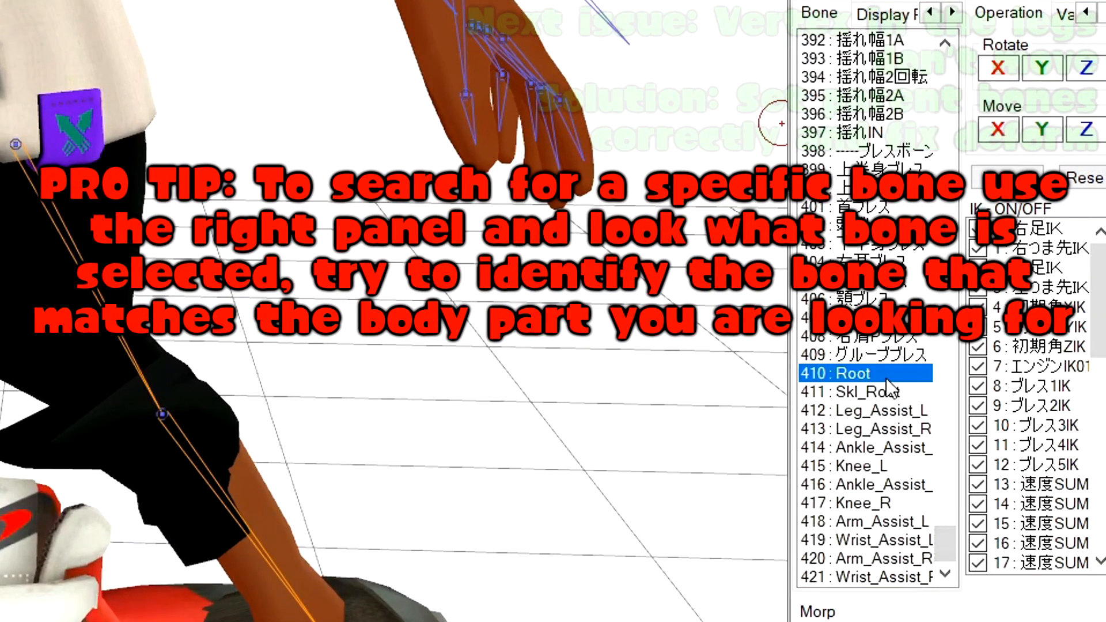
key("Down")
key("Down")
key("Down")
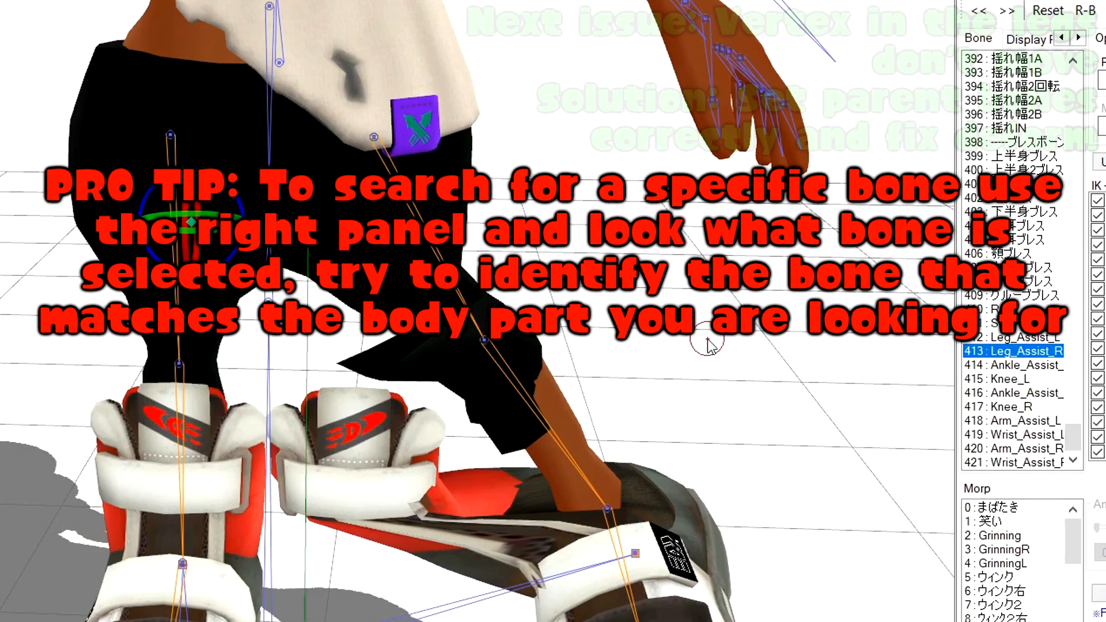
key("Down")
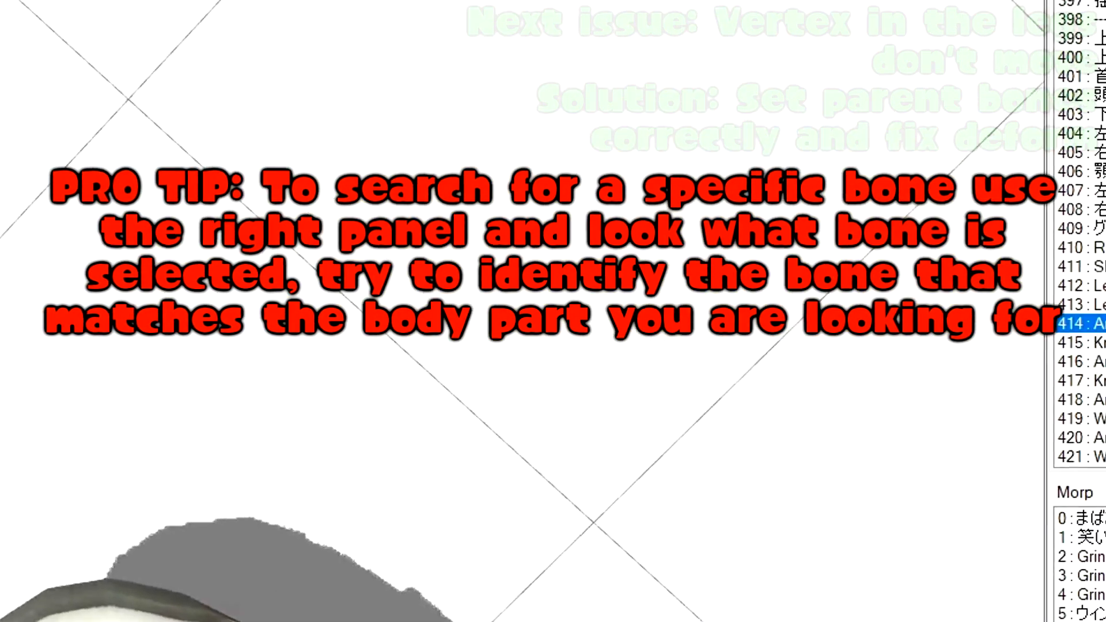
key("Down")
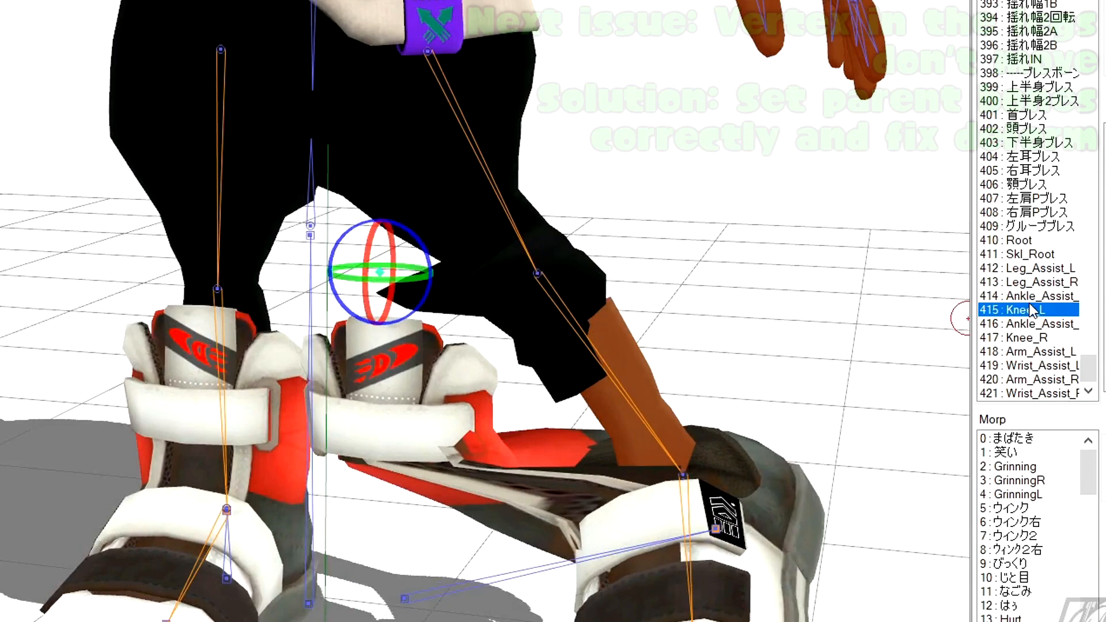
key("Up")
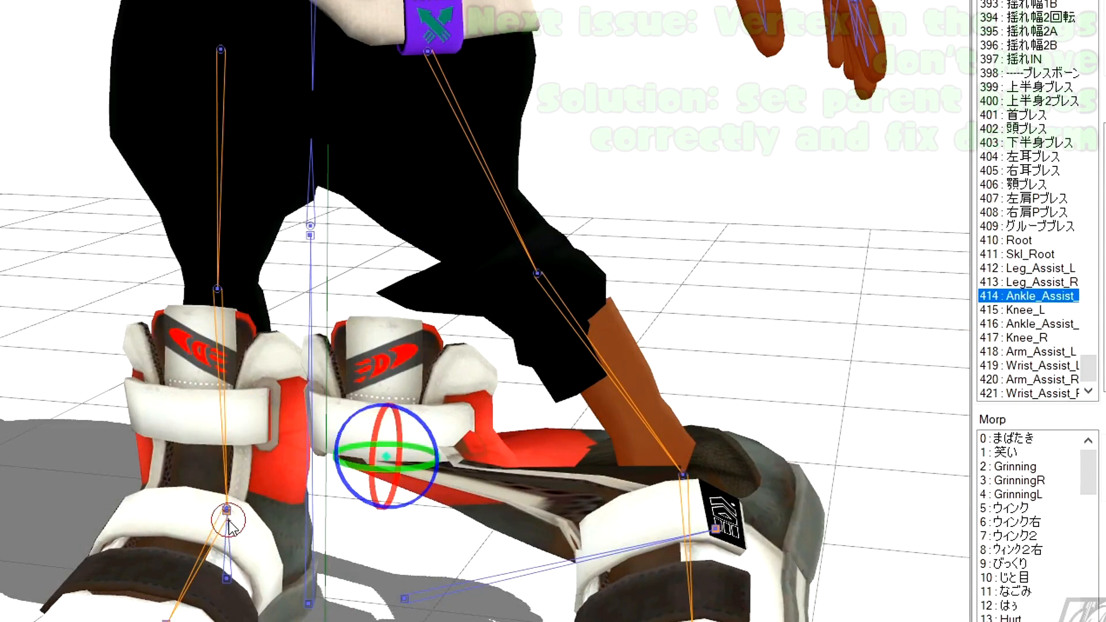
Move the right foot's IK bone outward to test how the right pant leg and shoe follow.
left_click(227, 510)
left_click_drag(227, 508, 0, 414)
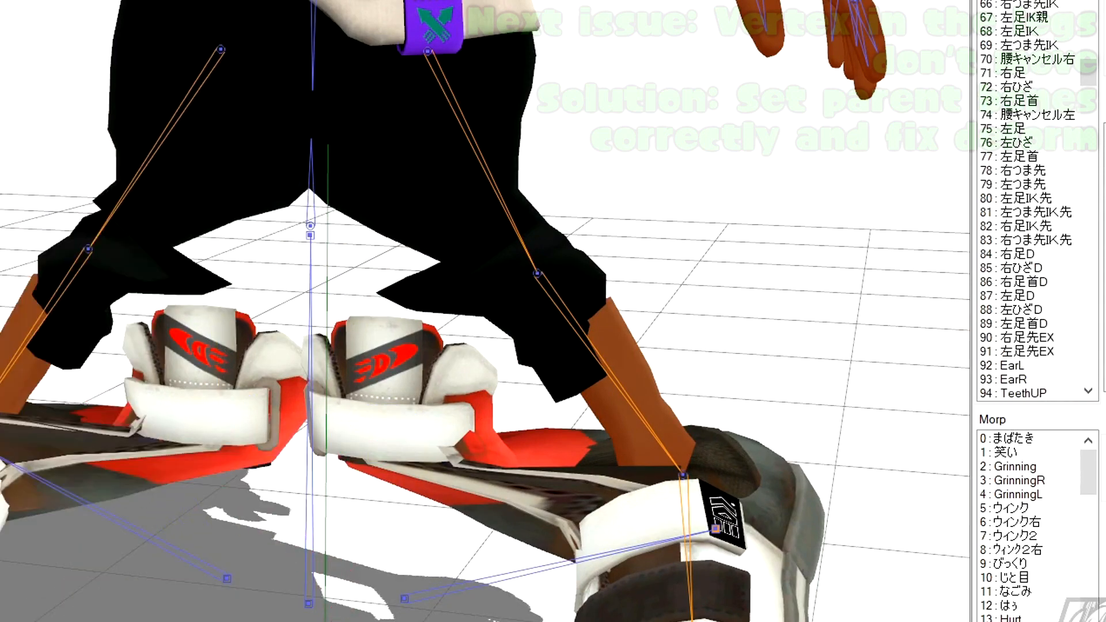
mouse_move(129, 586)
right_mouse_down()
mouse_move(172, 592)
mouse_move(125, 586)
right_mouse_up()
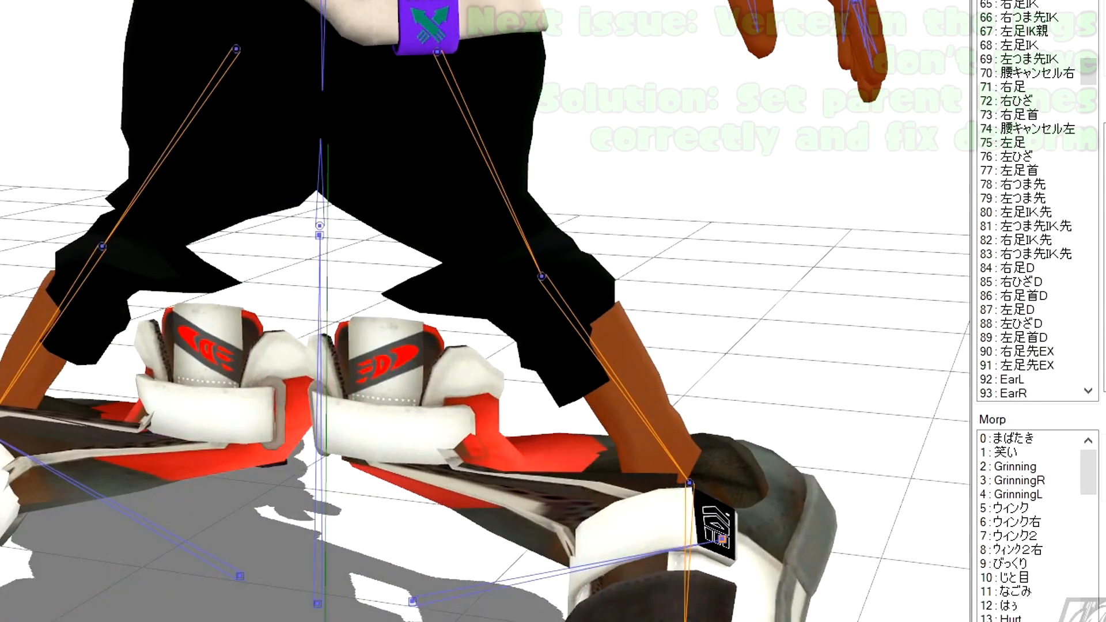
Look up the body's left knee bone 左ひざ and left ankle bone 左足首 in the Pmx Editor bone list.
left_click(57, 593)
left_click(253, 273)
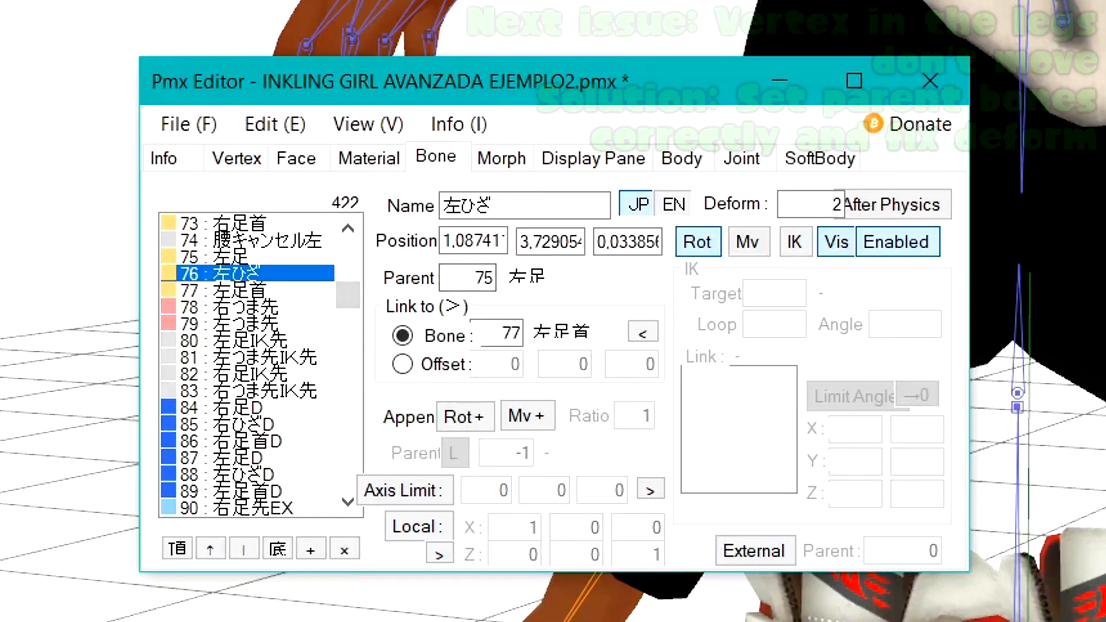
left_click(253, 290)
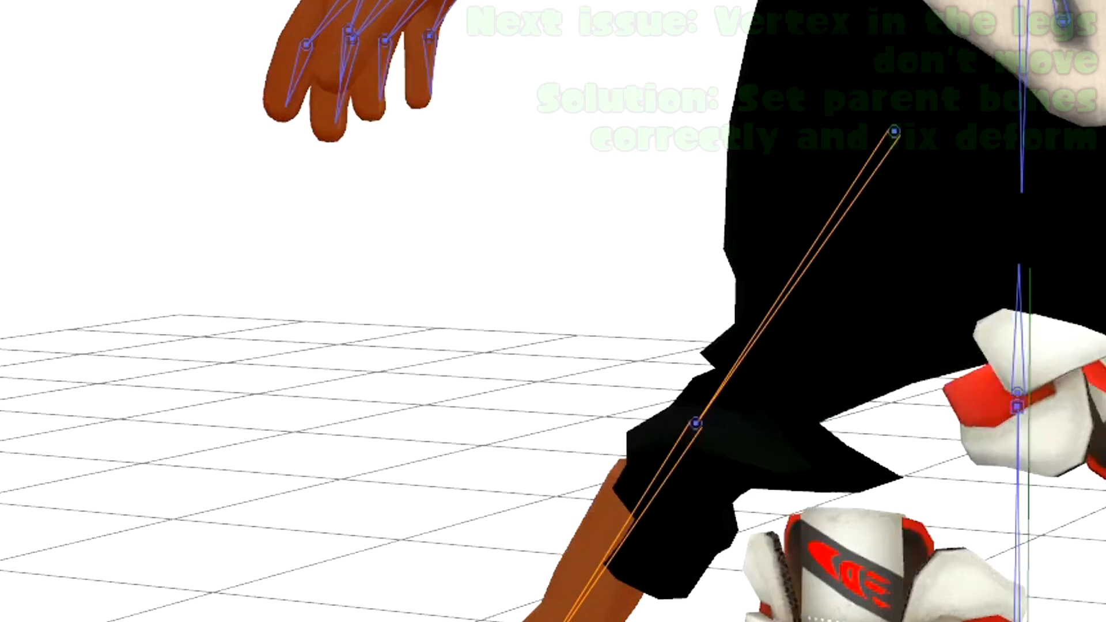
Identify the left knee bone on the posed leg, and open the Ankle_Assist_L and Knee_L bone entries for re-parenting.
left_click_drag(590, 487, 844, 375)
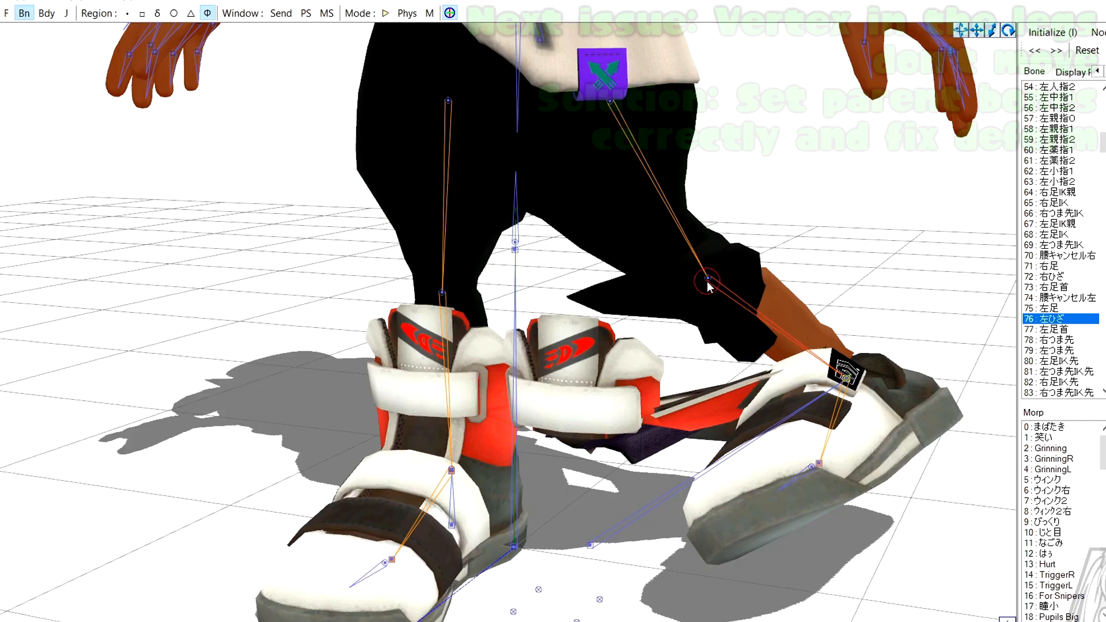
left_click(708, 278)
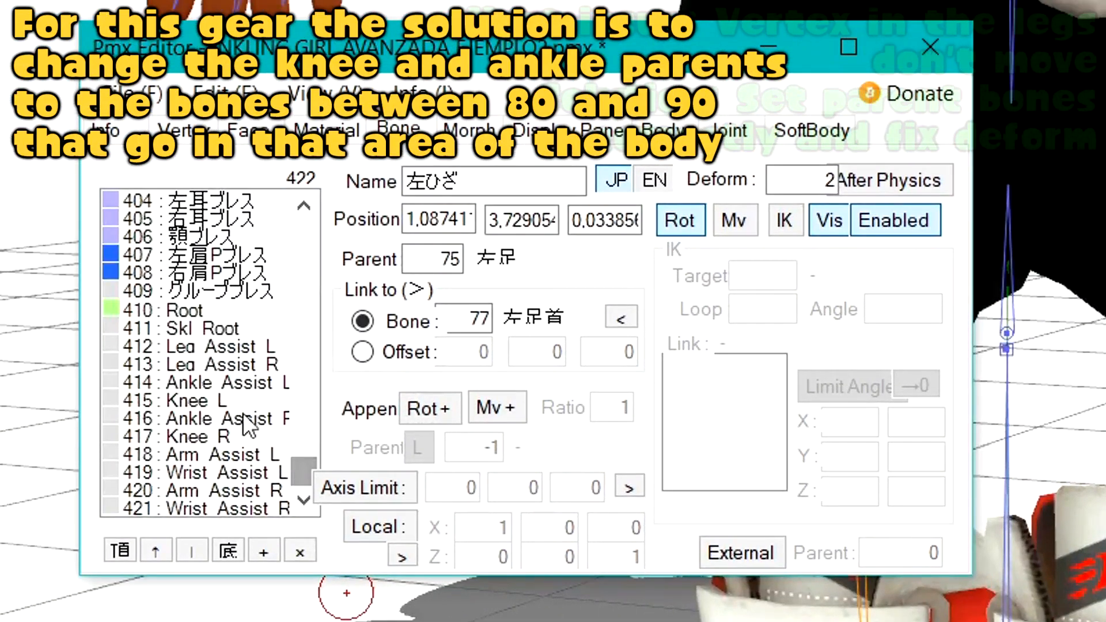
left_click(201, 382)
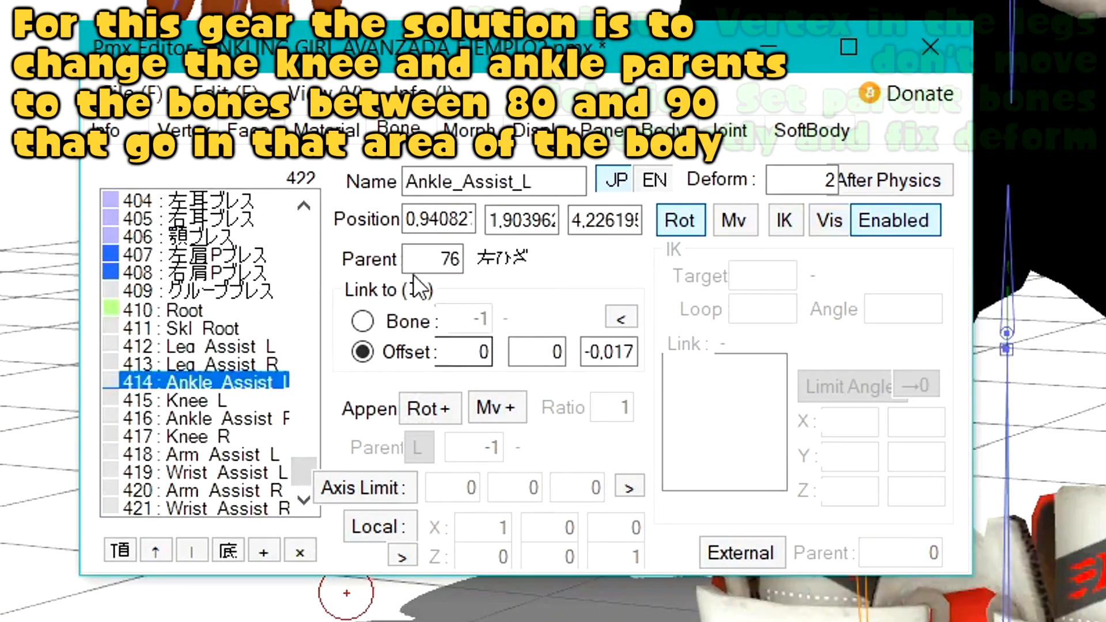
left_click(231, 399)
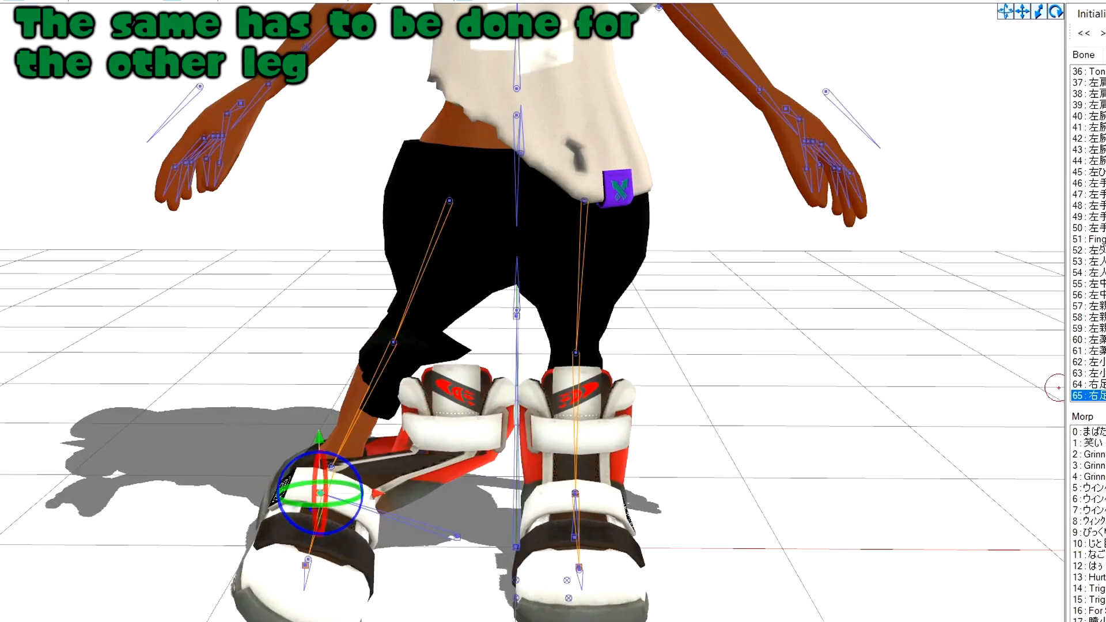
Find the right knee bone 右ひざD in the bone list and look up its Deform value.
scroll(1100, 248, "down", 12)
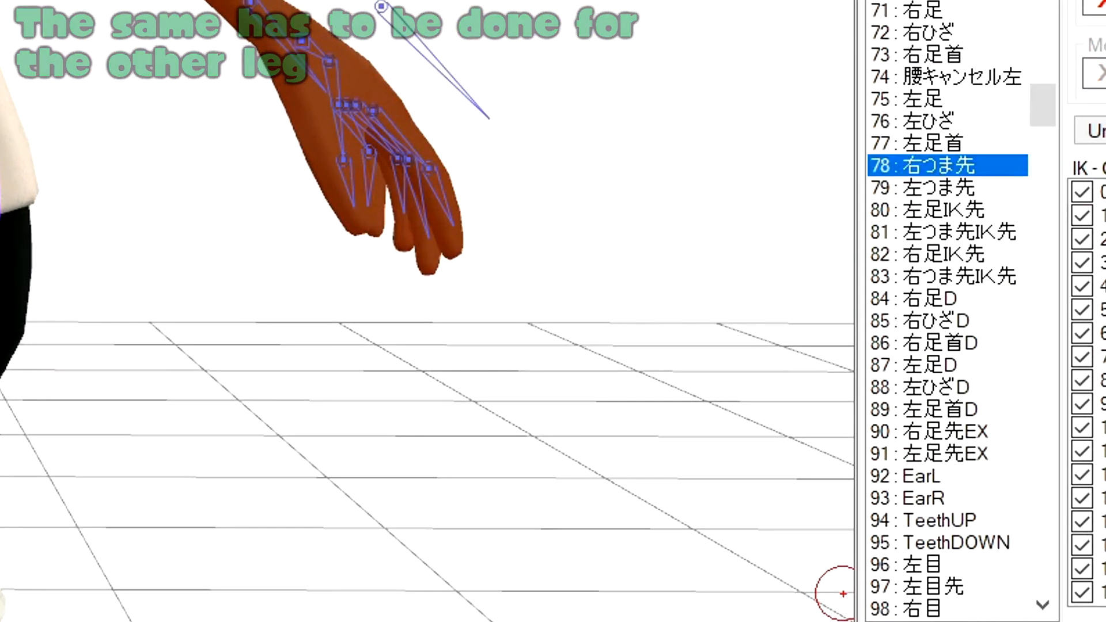
key("Down")
key("Down")
key("Down")
key("Down")
key("Down")
key("Down")
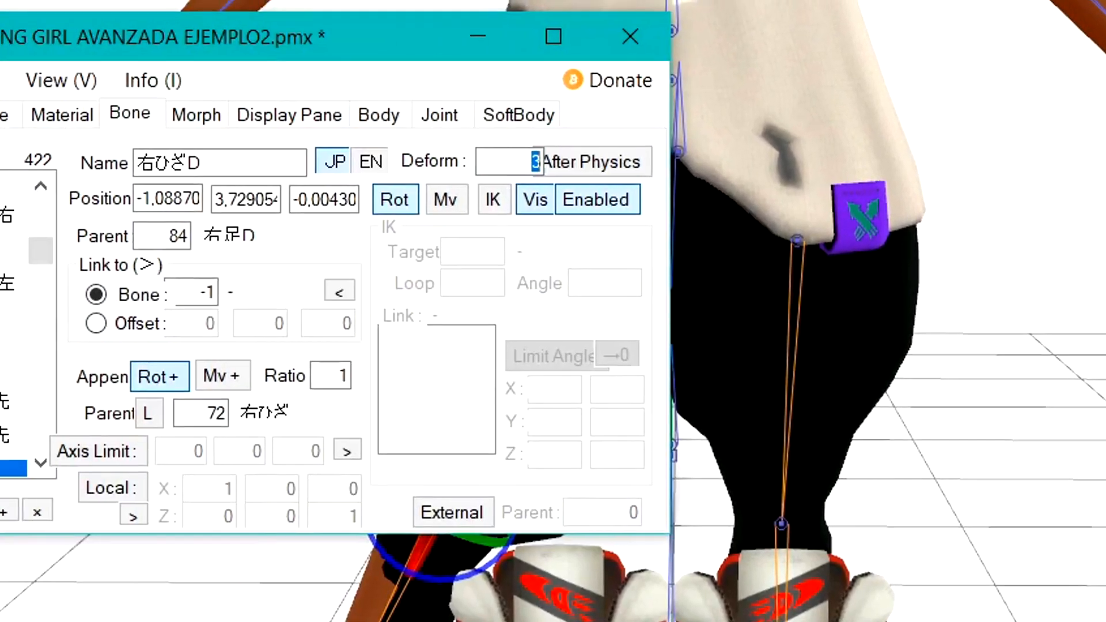
Select Ankle_Assist_R and Knee_R together and change their parent to 右ひざD, matching its Deform value.
left_click_drag(261, 249, 233, 438)
scroll(236, 440, "down", 2)
left_click(218, 405)
left_click(191, 385, "ctrl")
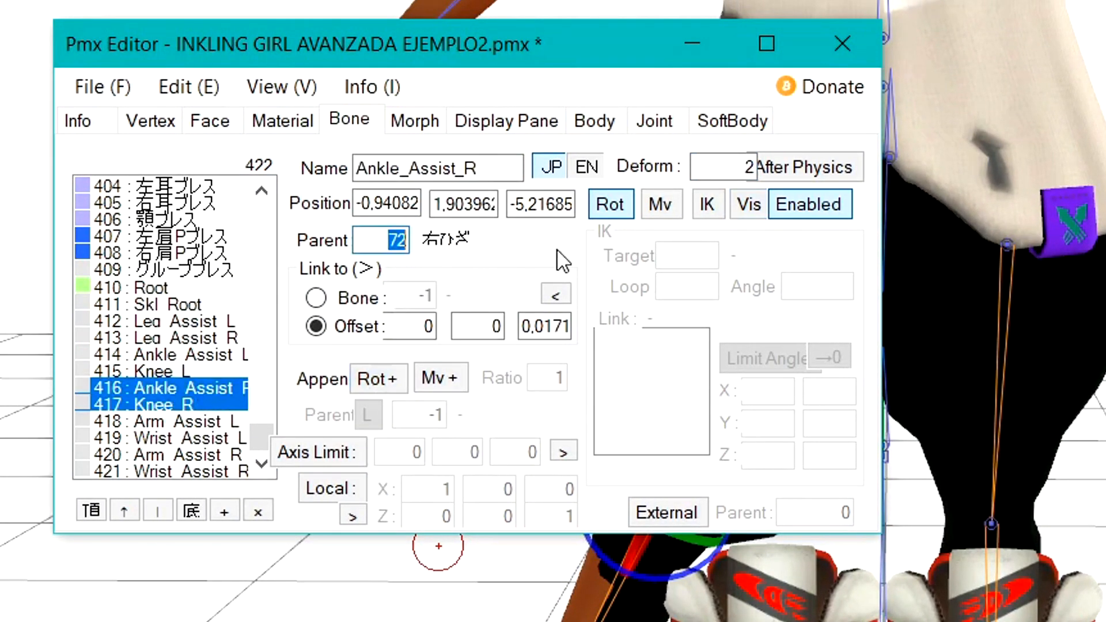
left_click(747, 146)
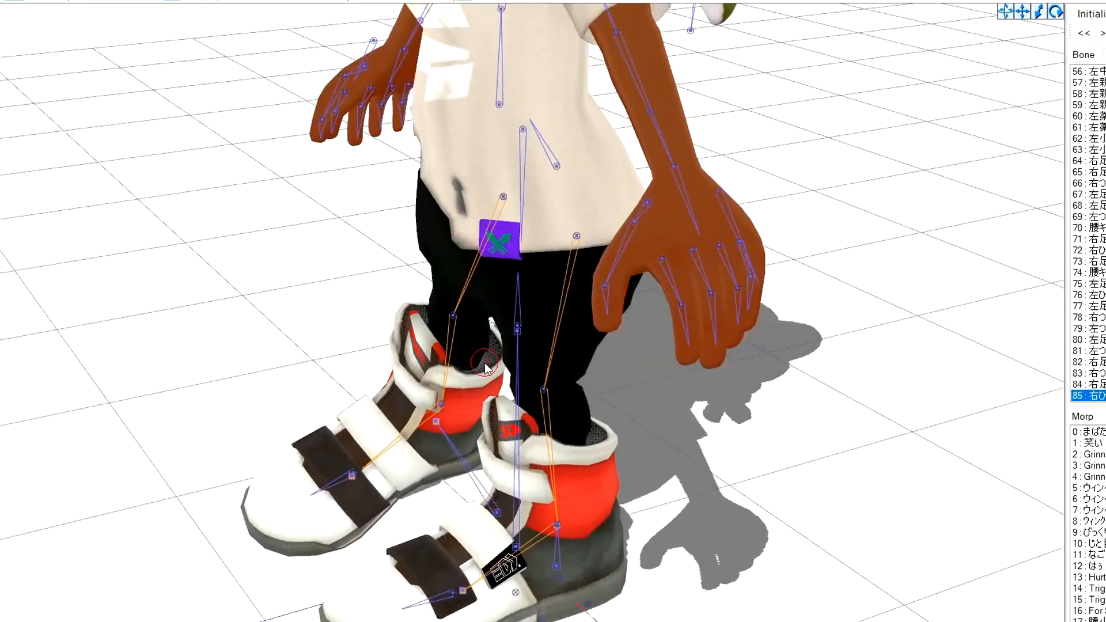
Rotate the left toe bone, number 91, in Transform View to test whether the shoe tip follows it.
right_click_drag(967, 199, 518, 460)
scroll(463, 489, "up", 3)
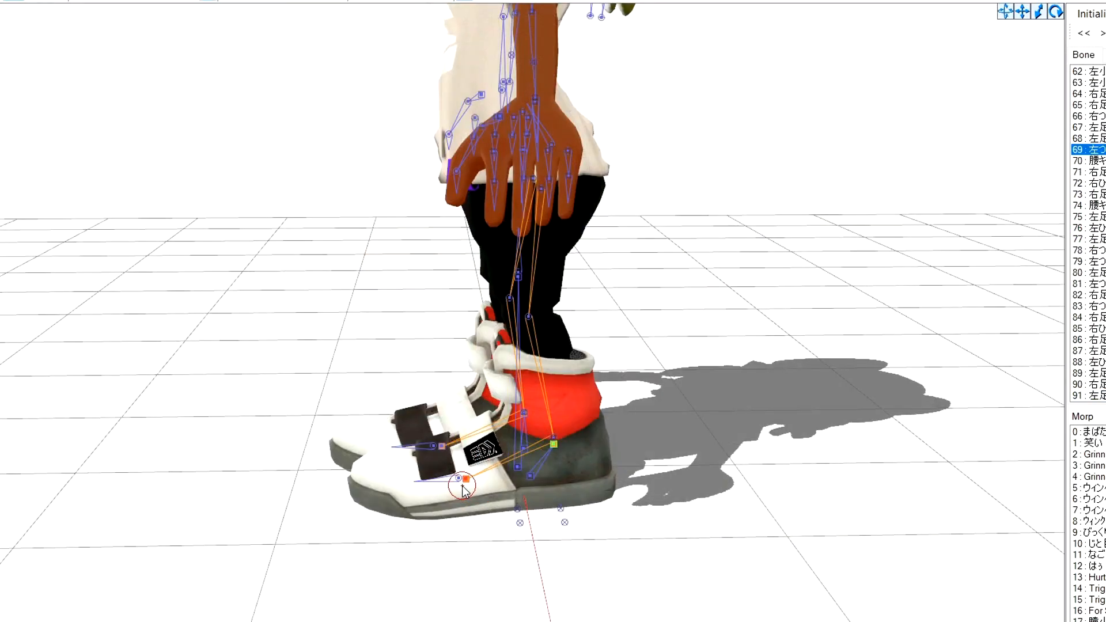
left_click(453, 480)
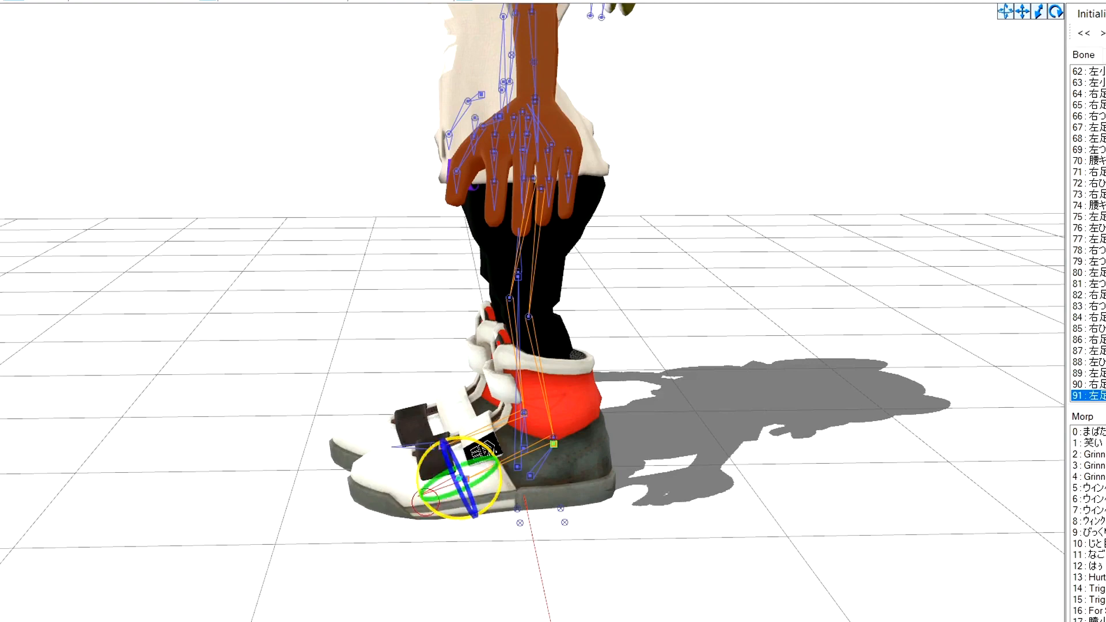
left_click_drag(420, 501, 423, 504)
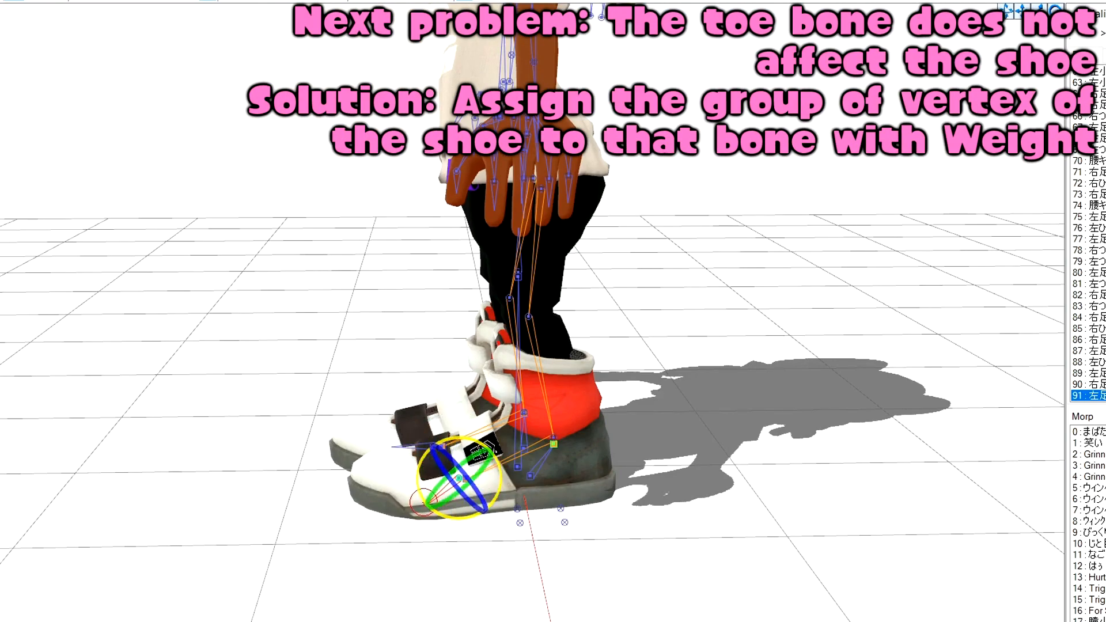
Select the toe vertices of the left shoe in Transform View and send that selection to the main model view.
right_click_drag(514, 485, 486, 418)
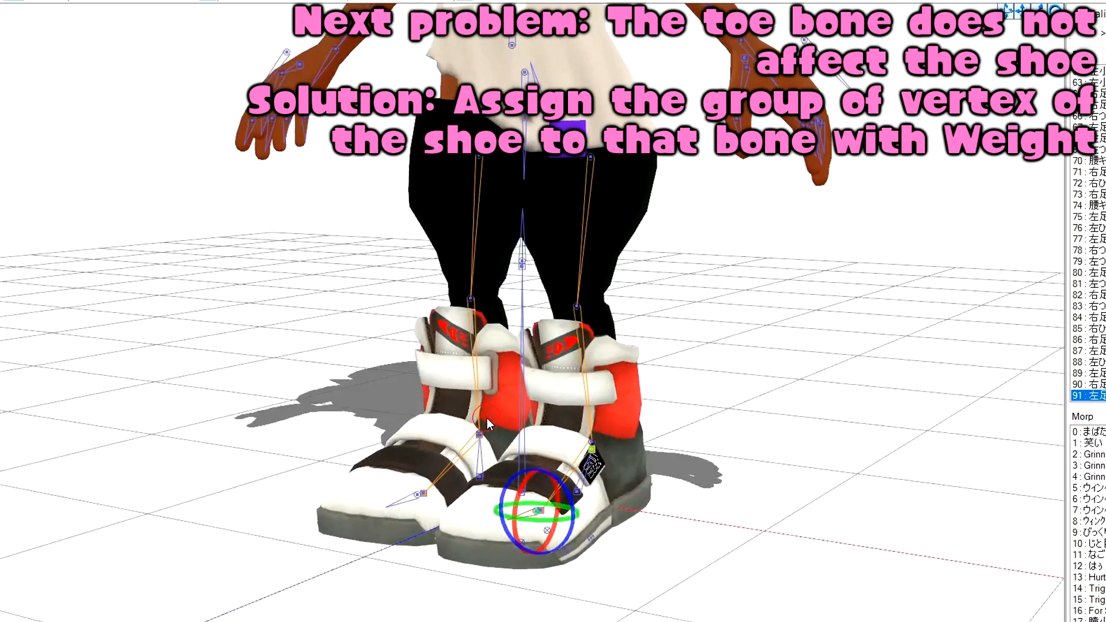
right_click_drag(409, 438, 660, 478)
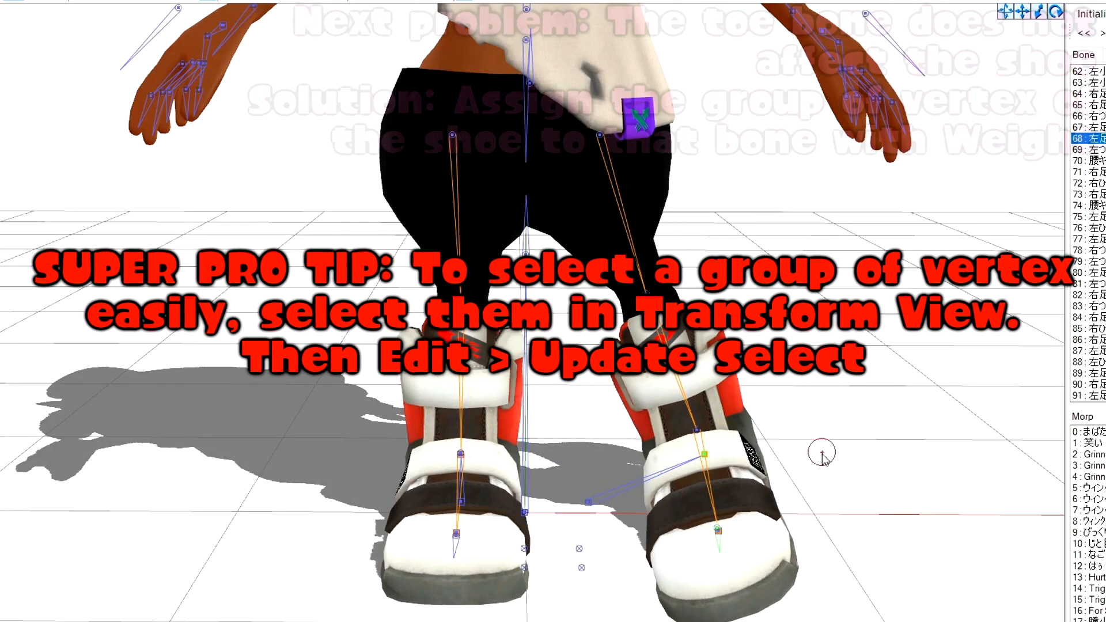
left_click(637, 503)
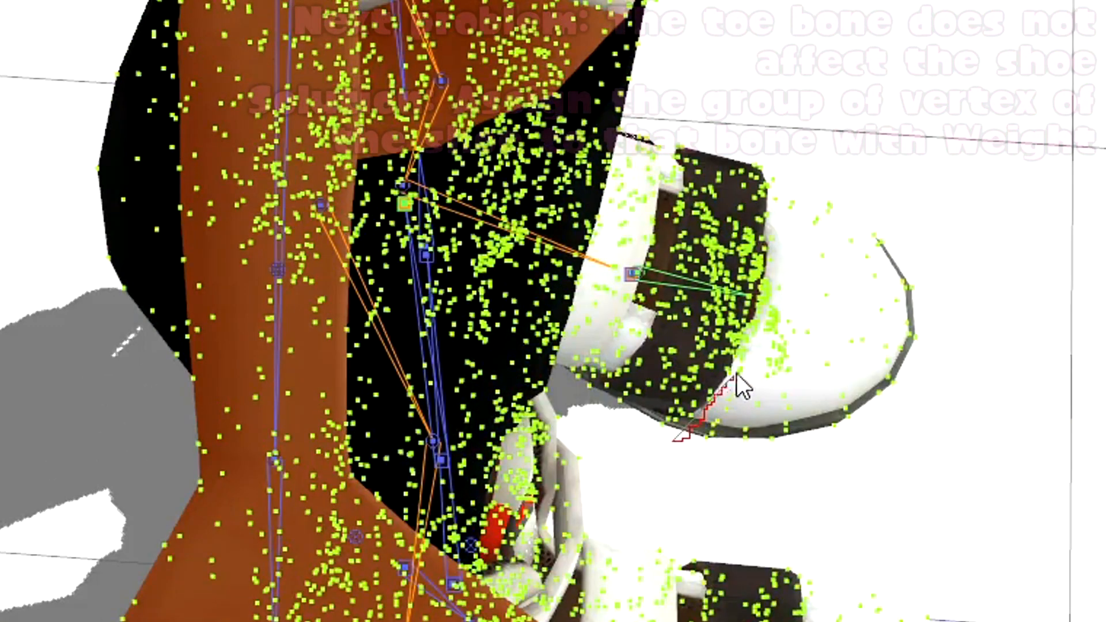
left_click_drag(758, 340, 758, 340)
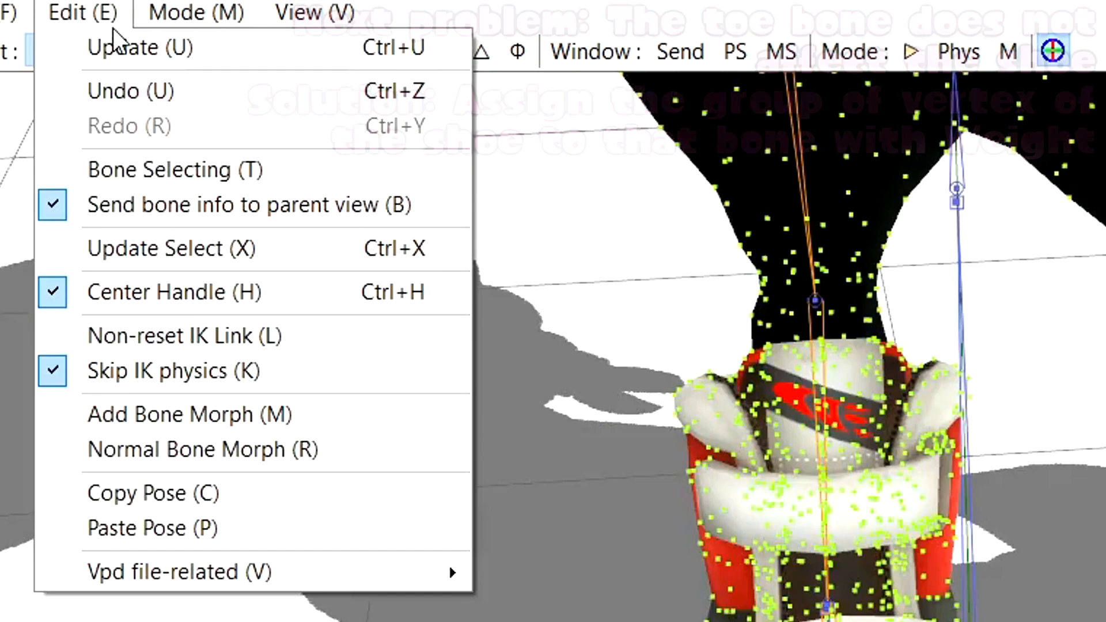
left_click(250, 246)
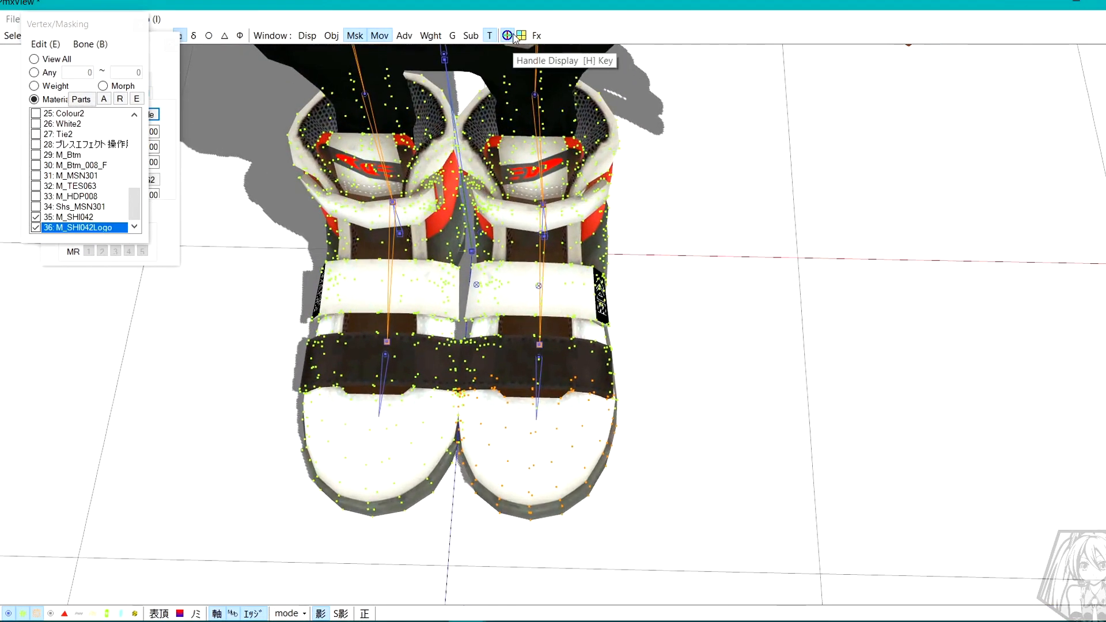
Show the transform handle and try shifting the selected left toe vertices sideways to check the selection.
left_click(513, 37)
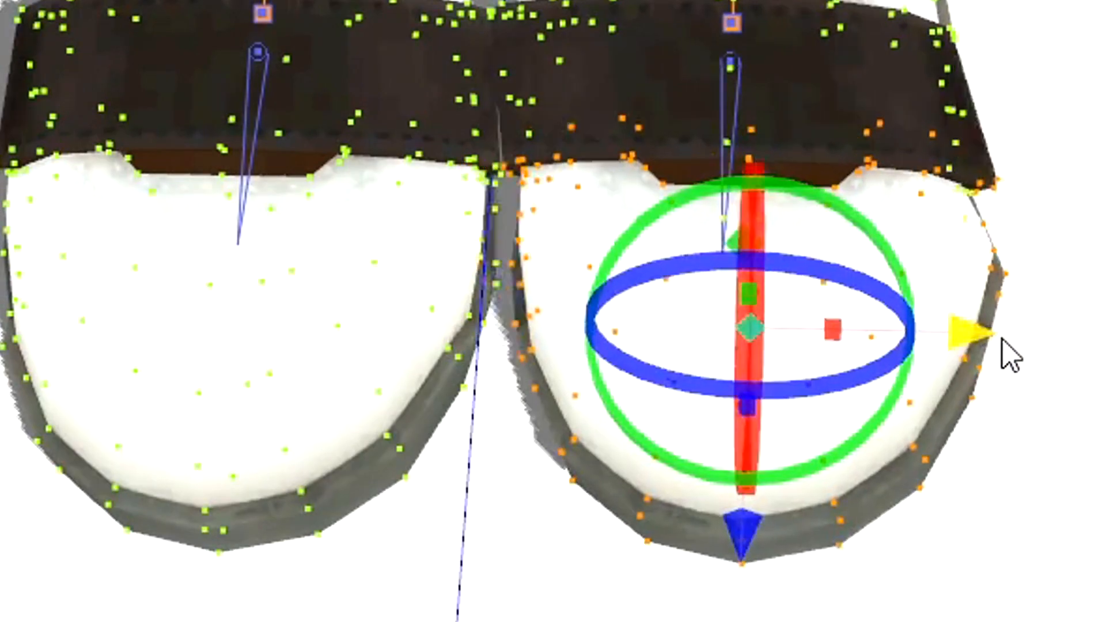
left_click_drag(1001, 339, 1076, 341)
scroll(454, 433, "up", 3)
right_click_drag(541, 413, 604, 347)
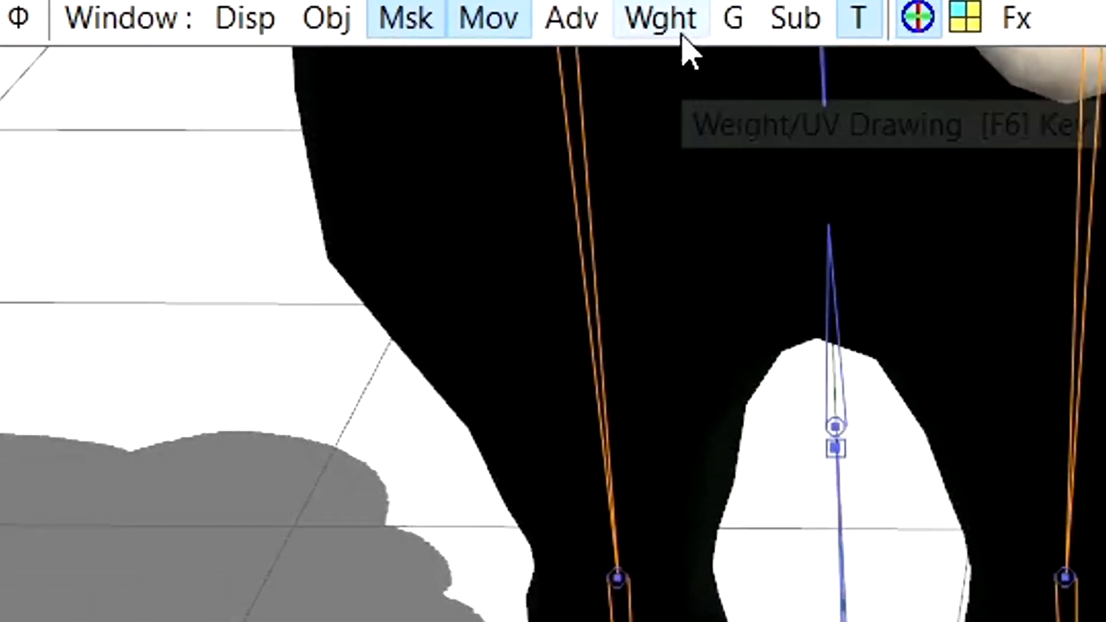
Use Weight/UV Drawing, limited to the selected vertices, to assign the left shoe's toe vertices to the left toe bone at weight 100.
left_click(431, 30)
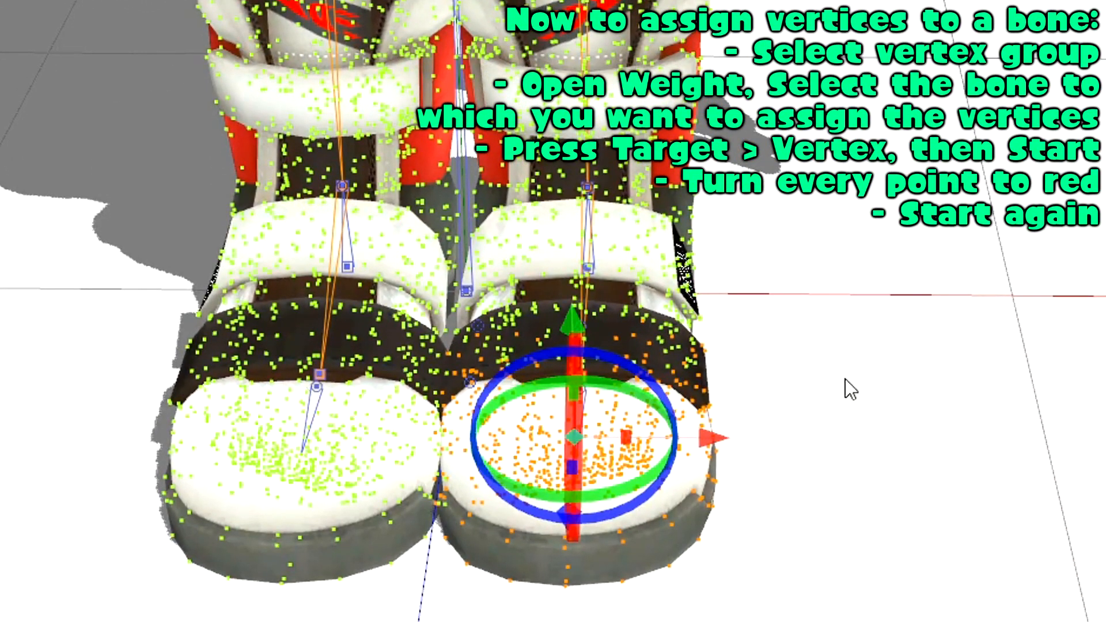
right_click_drag(844, 379, 8, 236)
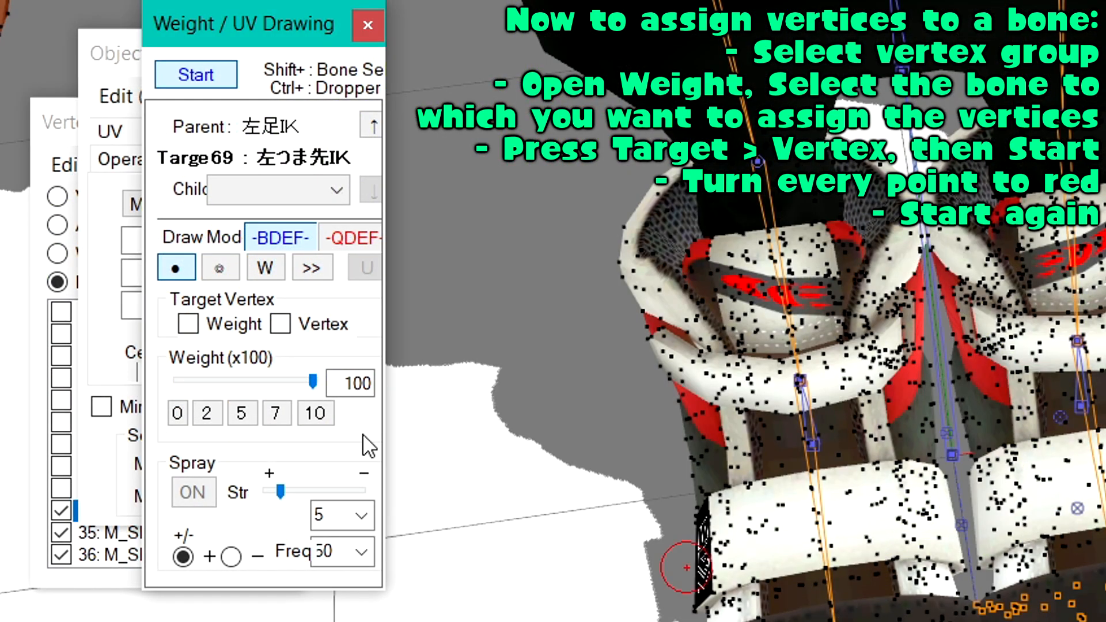
left_click(305, 324)
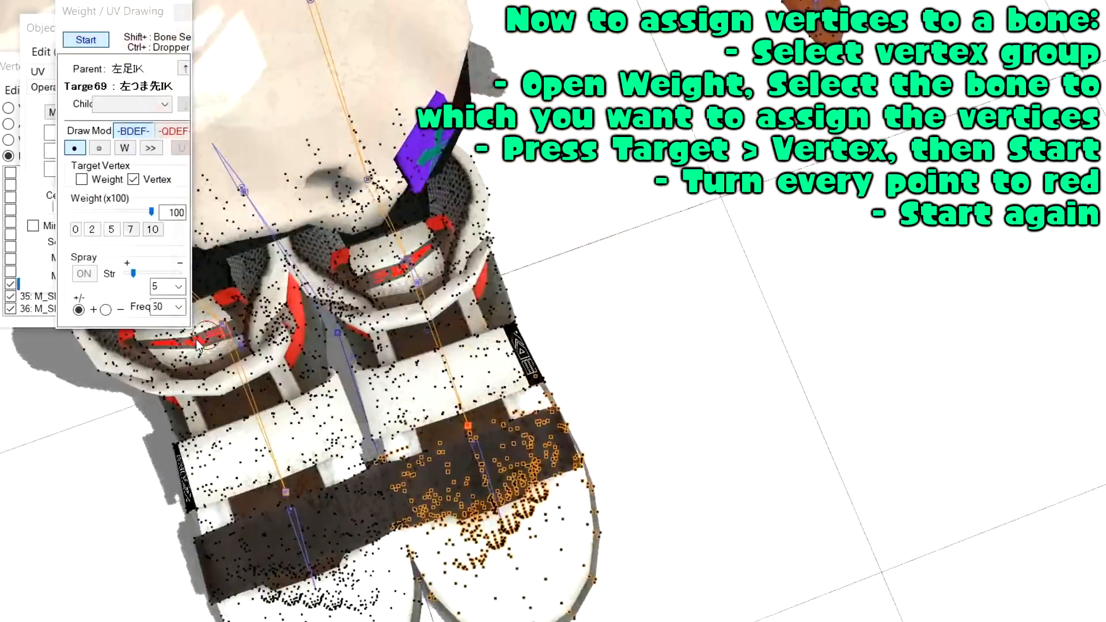
right_click_drag(197, 344, 628, 384)
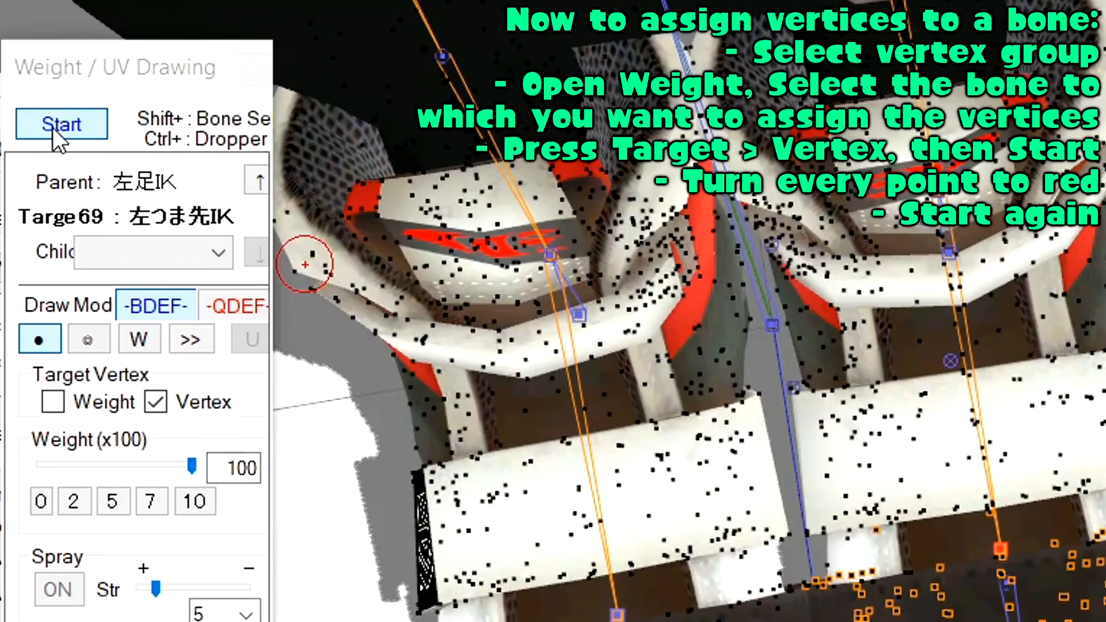
left_click(55, 130)
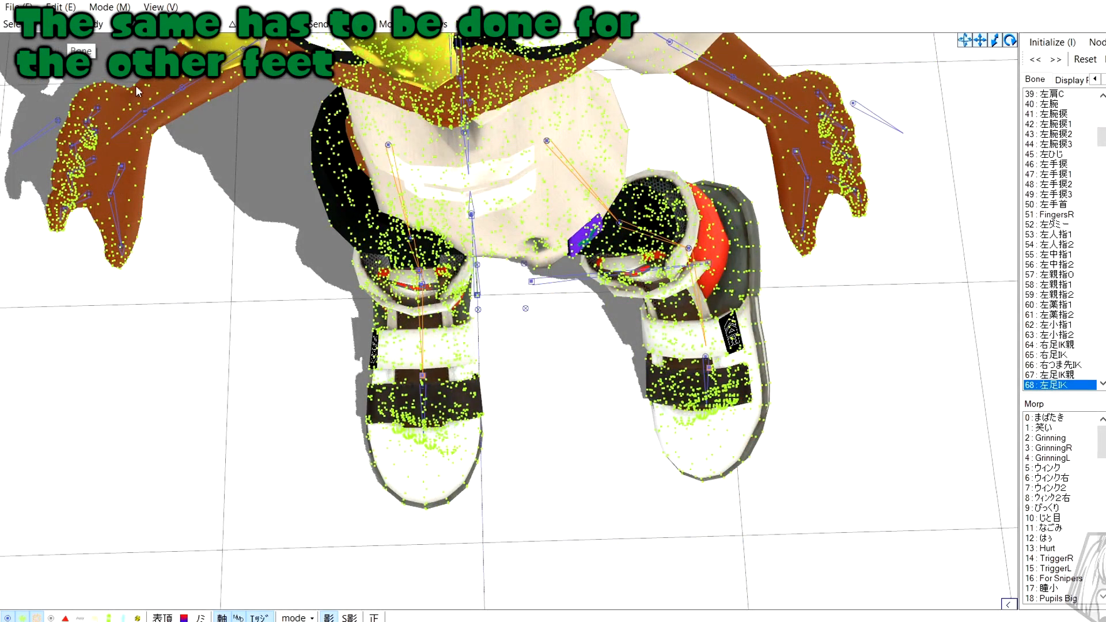
Select the right shoe and foot's toe vertices in Transform View, update the selection, and assign them to bone 右足先EX at weight 100.
left_click_drag(528, 506, 472, 395)
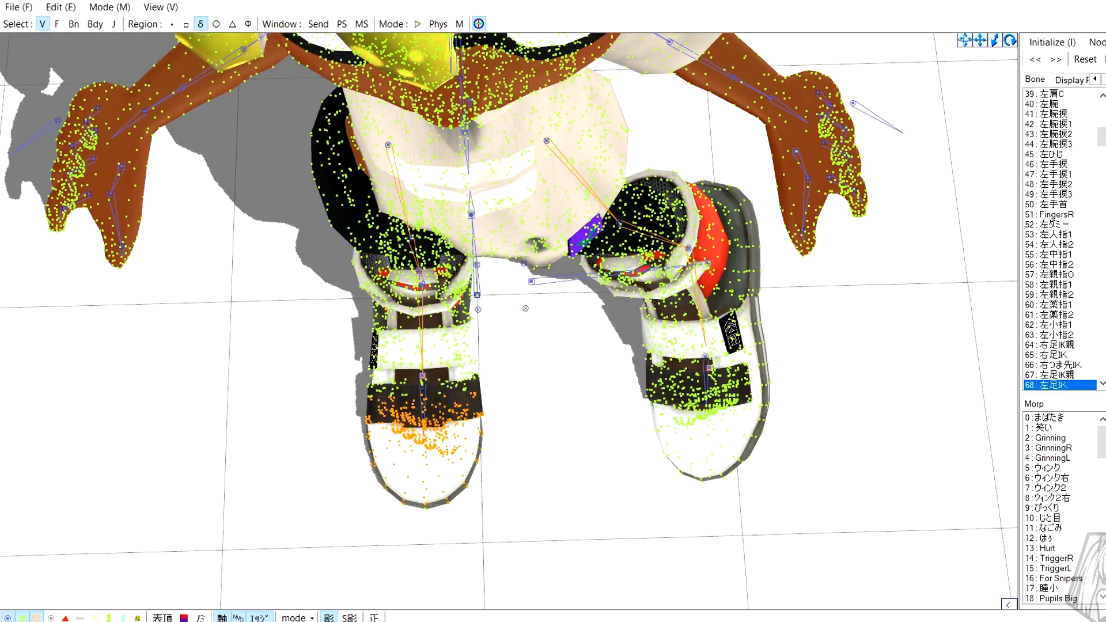
mouse_move(478, 621)
left_click(404, 581)
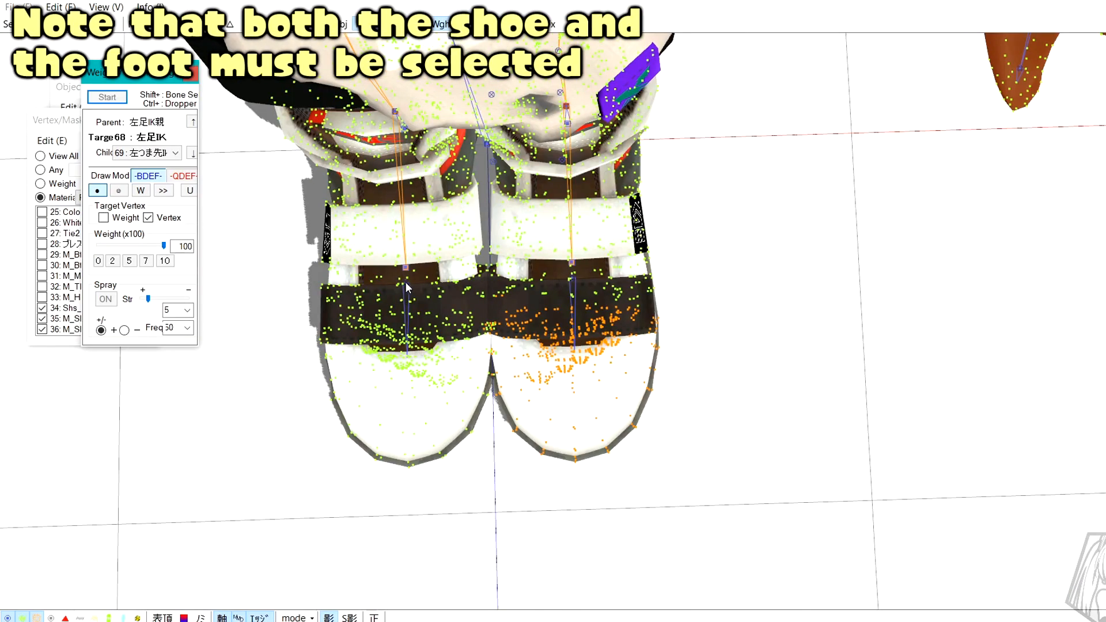
left_click(406, 282)
left_click(107, 97)
left_click(587, 587)
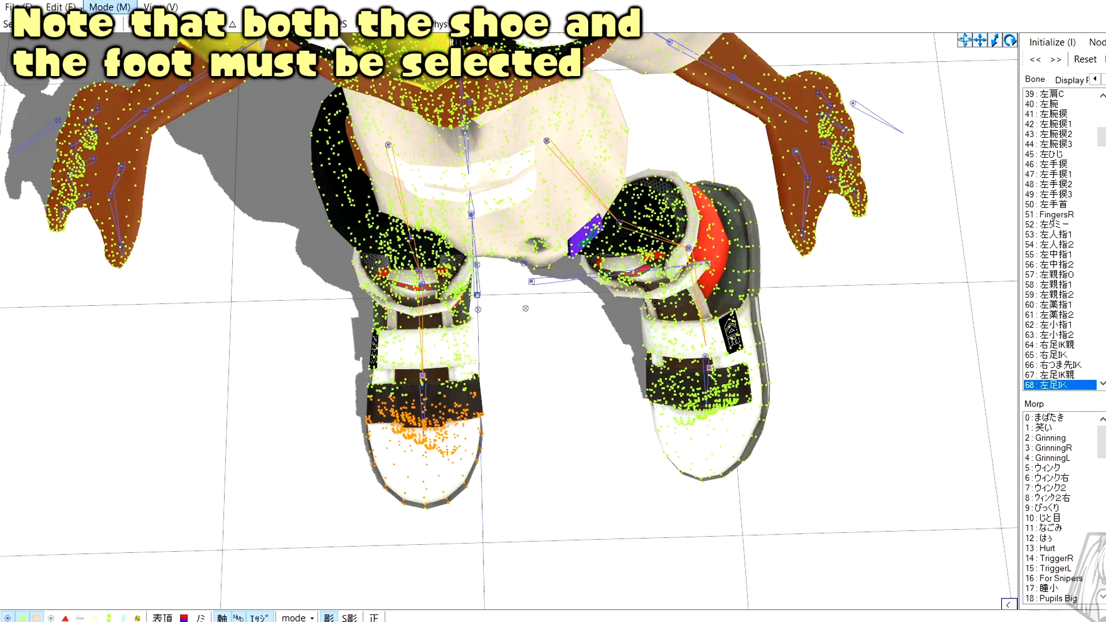
left_click(60, 7)
left_click(176, 111)
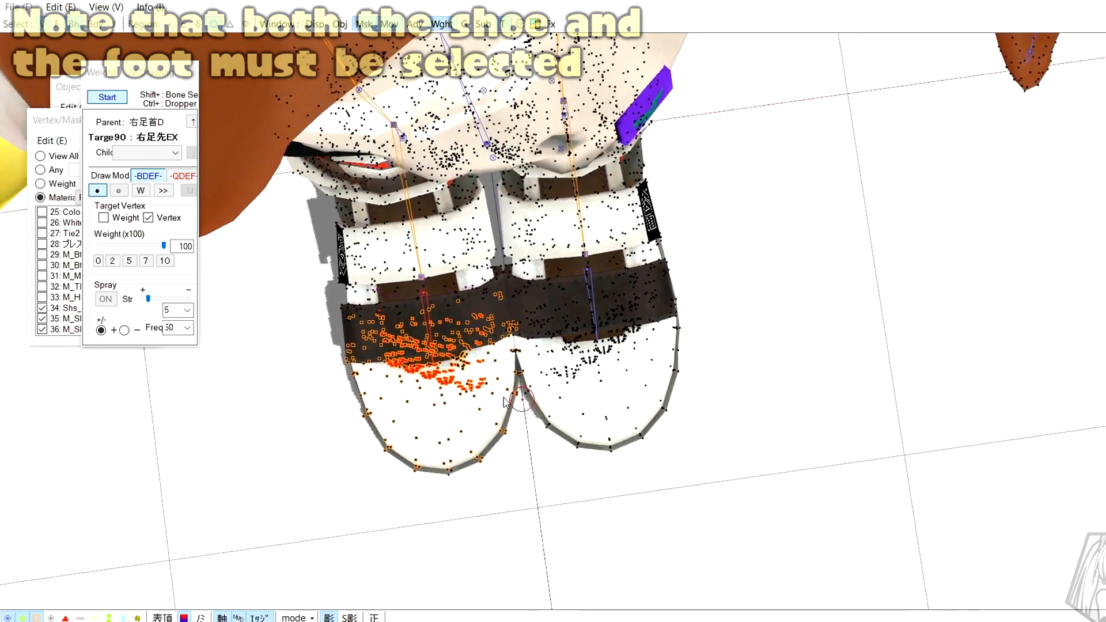
right_click_drag(501, 377, 479, 380)
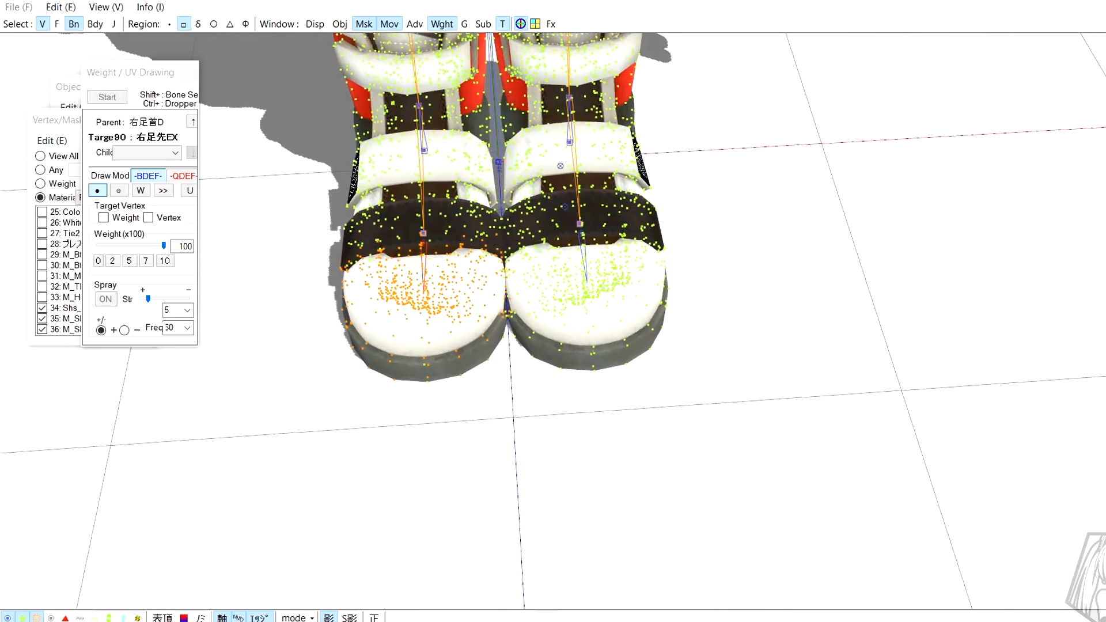
Rotate the right toe bone in Transform View to test whether the shoe tip follows it.
mouse_move(479, 621)
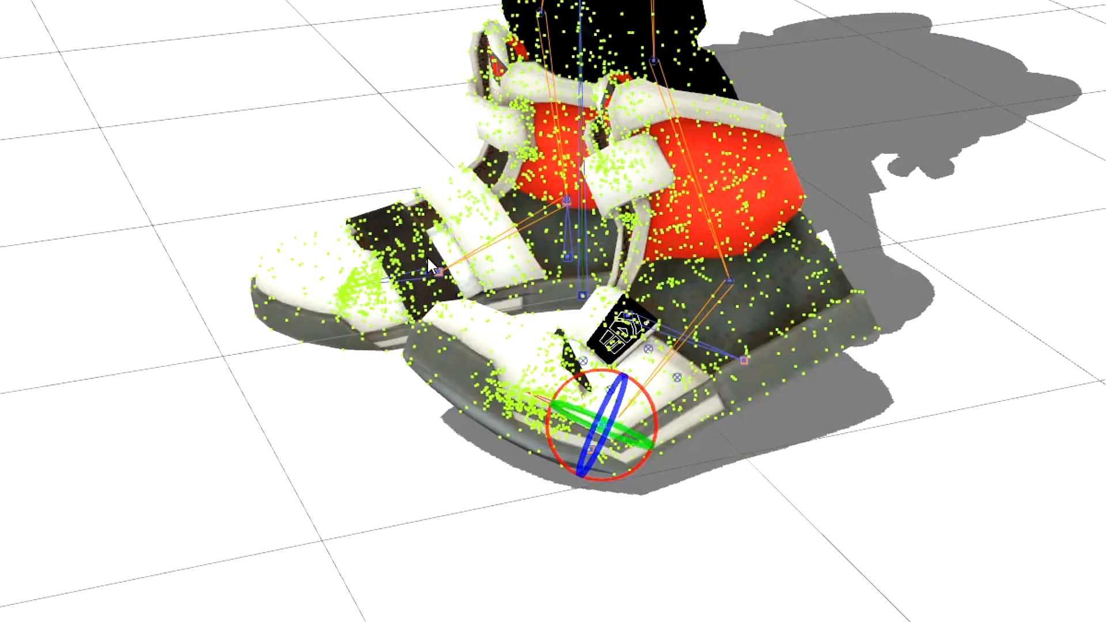
left_click(425, 290)
left_click_drag(425, 290, 429, 271)
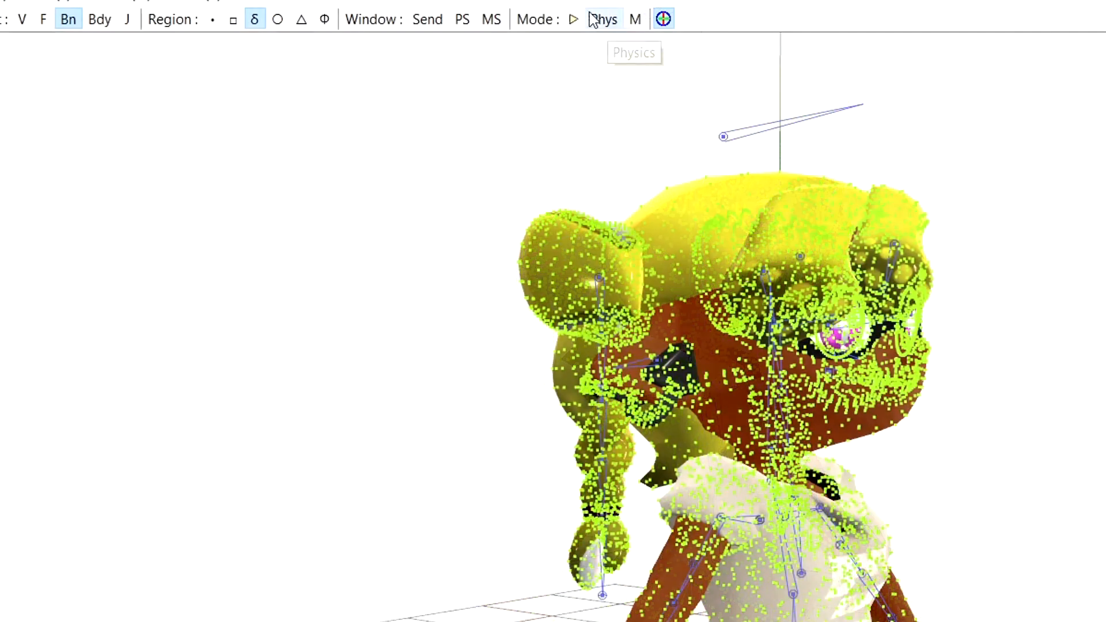
Run the physics simulation in Transform View and inspect the model from different angles.
left_click(594, 18)
left_click(573, 19)
right_click_drag(1008, 437, 895, 510)
middle_click_drag(895, 510, 892, 455)
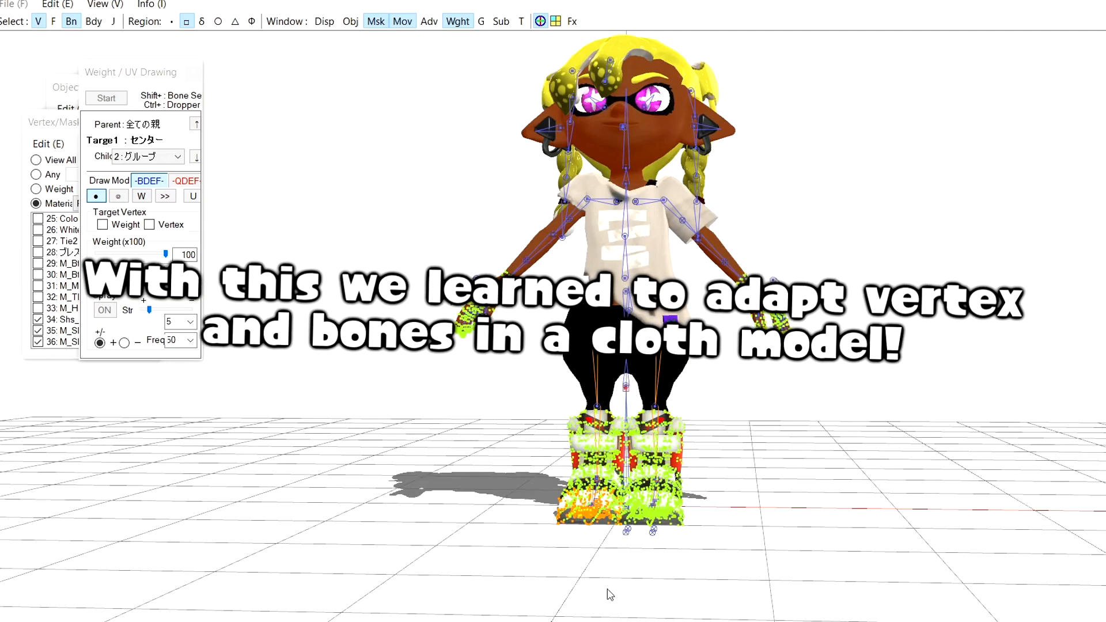
Save the edited model through Save As as INKLING GIRL AVANZADA EJEMPLO2.pmx and close the editor.
mouse_move(456, 621)
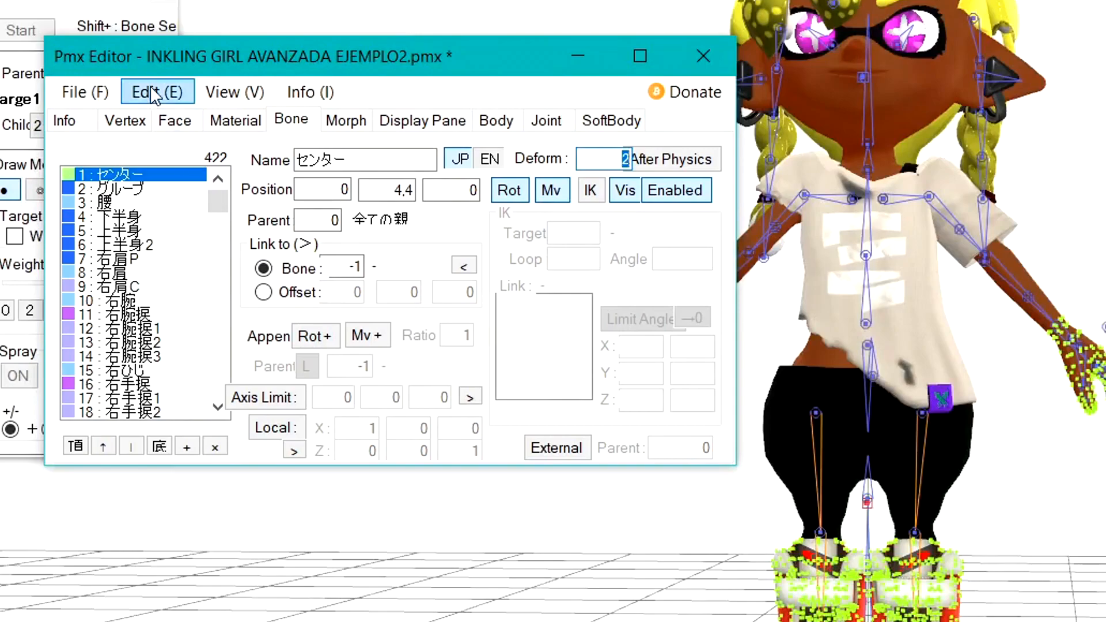
left_click(92, 93)
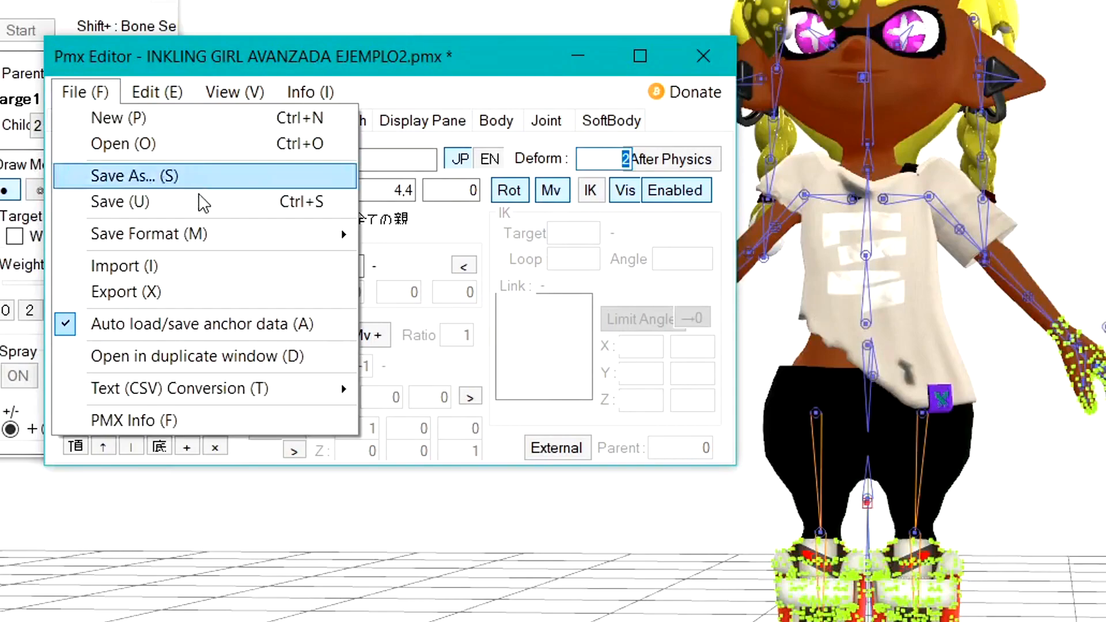
left_click(193, 180)
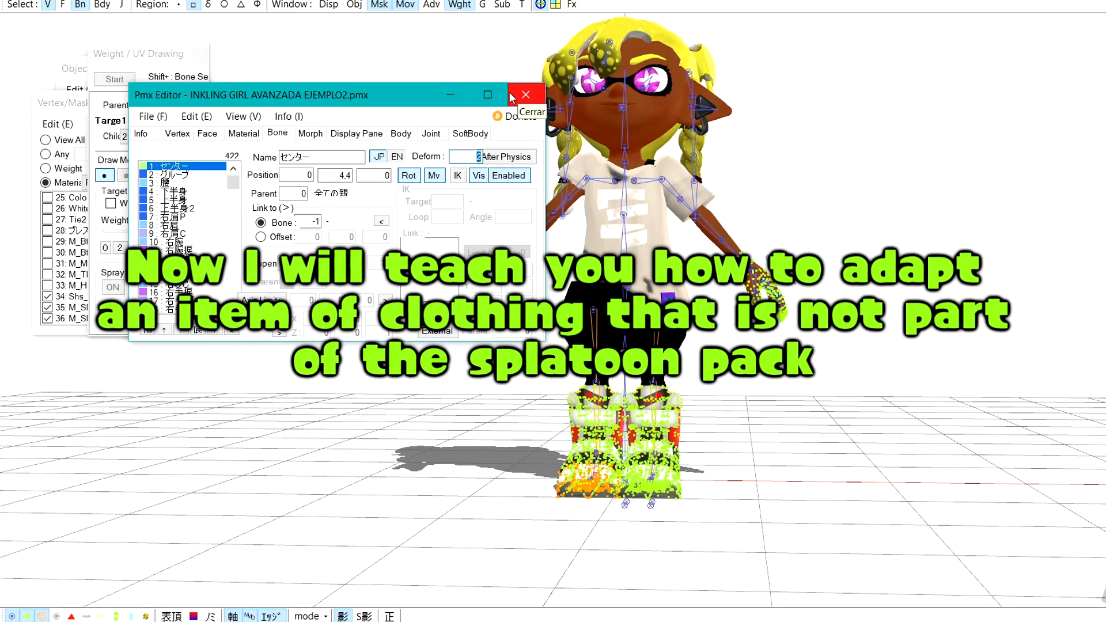
left_click(501, 103)
Switch to Google Chrome and show the image results for the search "mmd girl dress dl".
left_click_drag(765, 1, 718, 26)
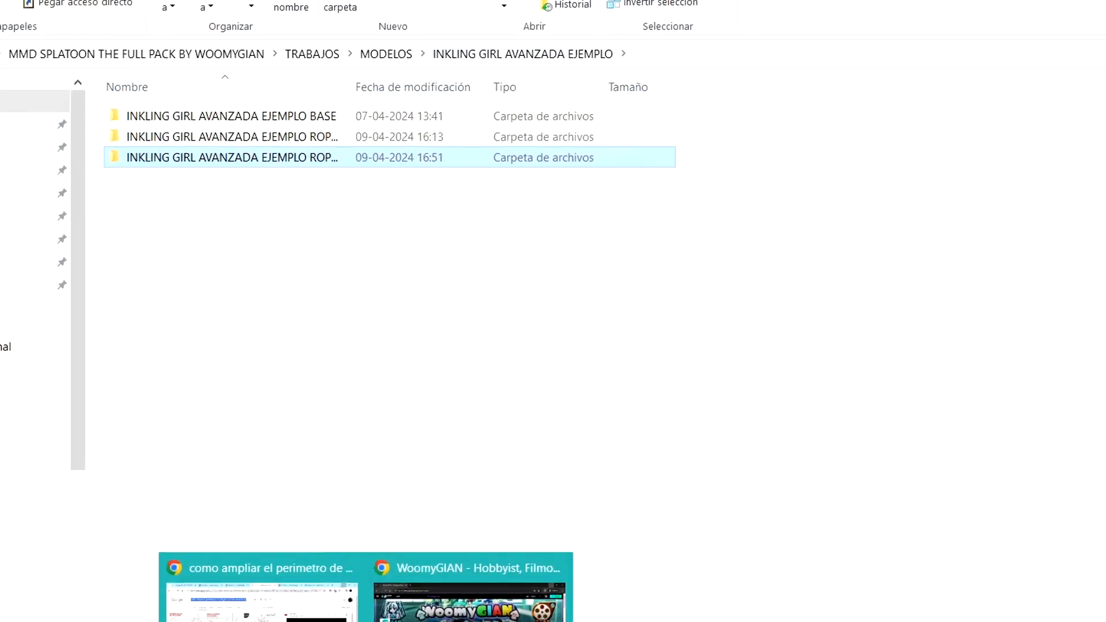
left_click(469, 585)
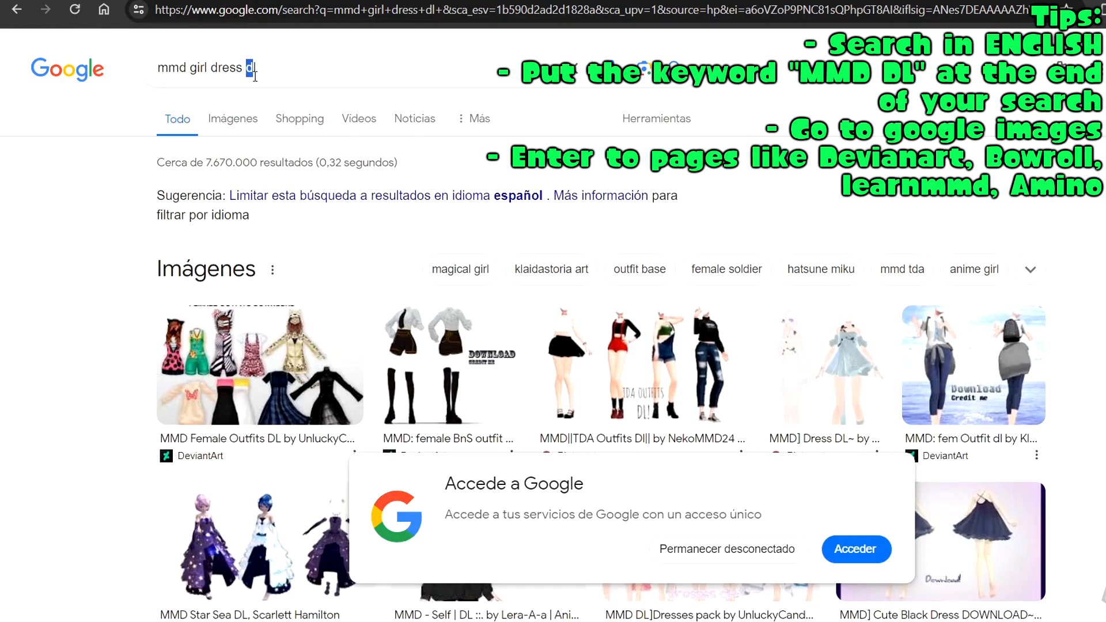
left_click_drag(255, 75, 258, 78)
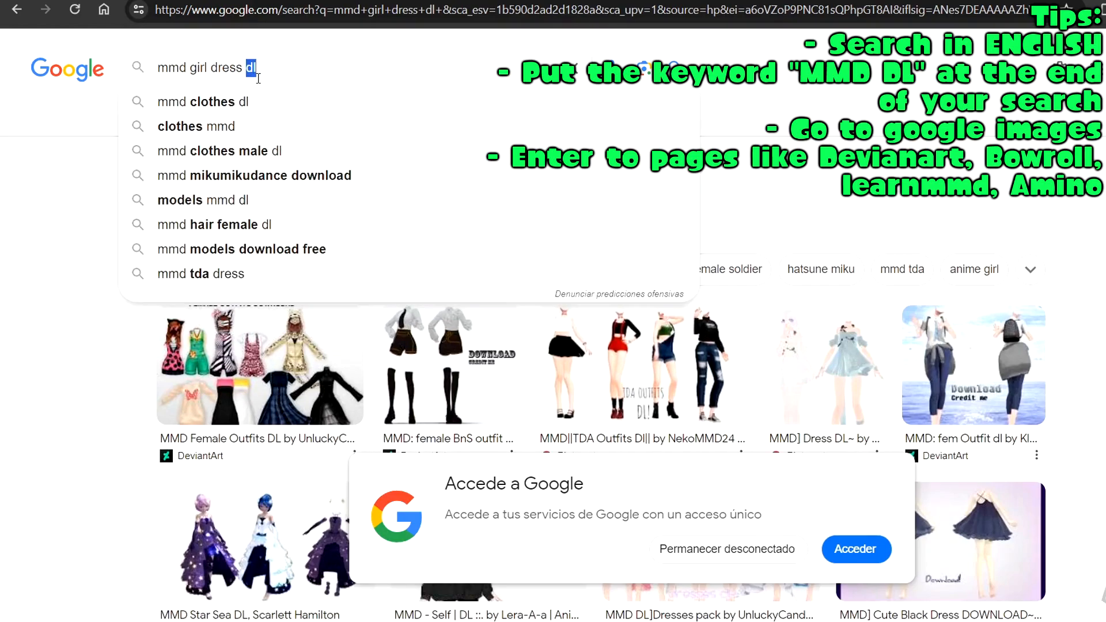
left_click(50, 224)
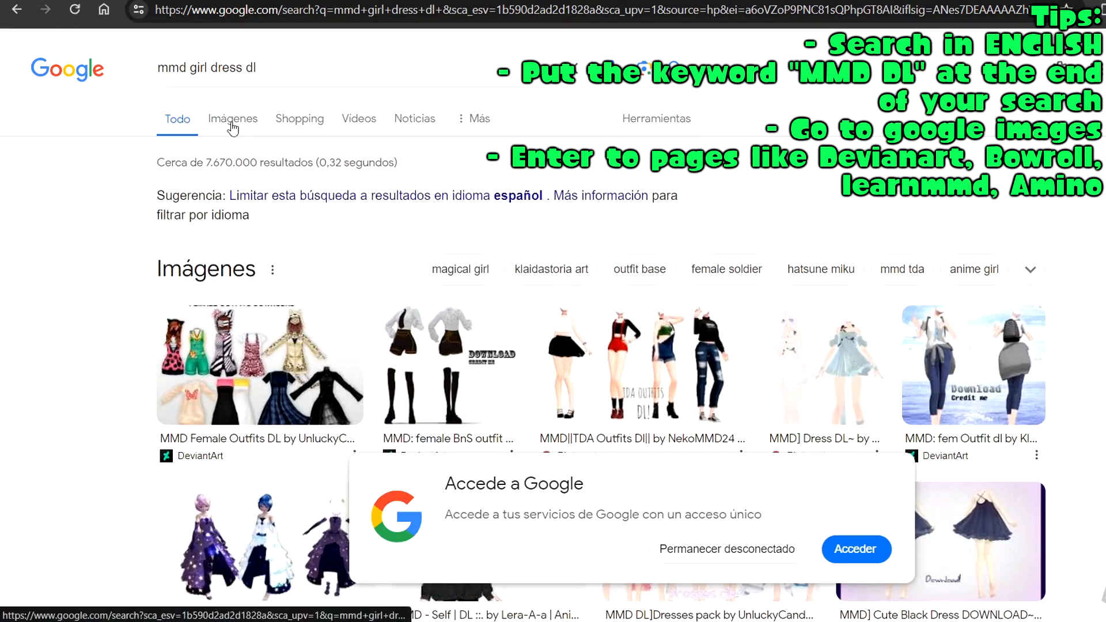
left_click(232, 121)
Browse the dress images, preview the DeviantArt result "MMD Dress DL", and look through its related outfits.
scroll(575, 420, "down", 3)
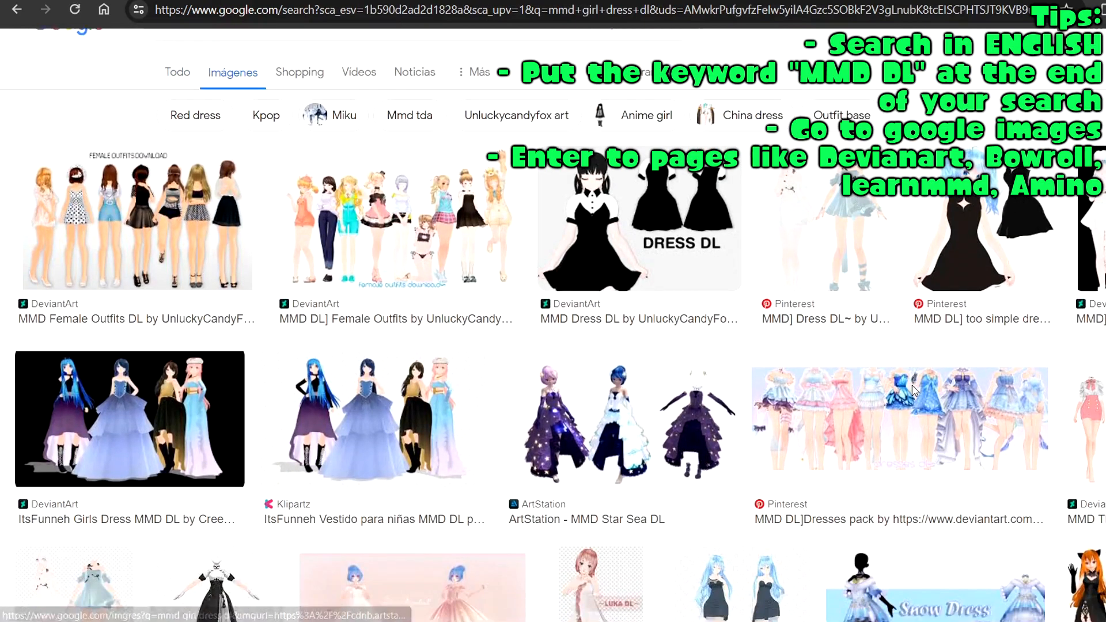
scroll(998, 399, "down", 4)
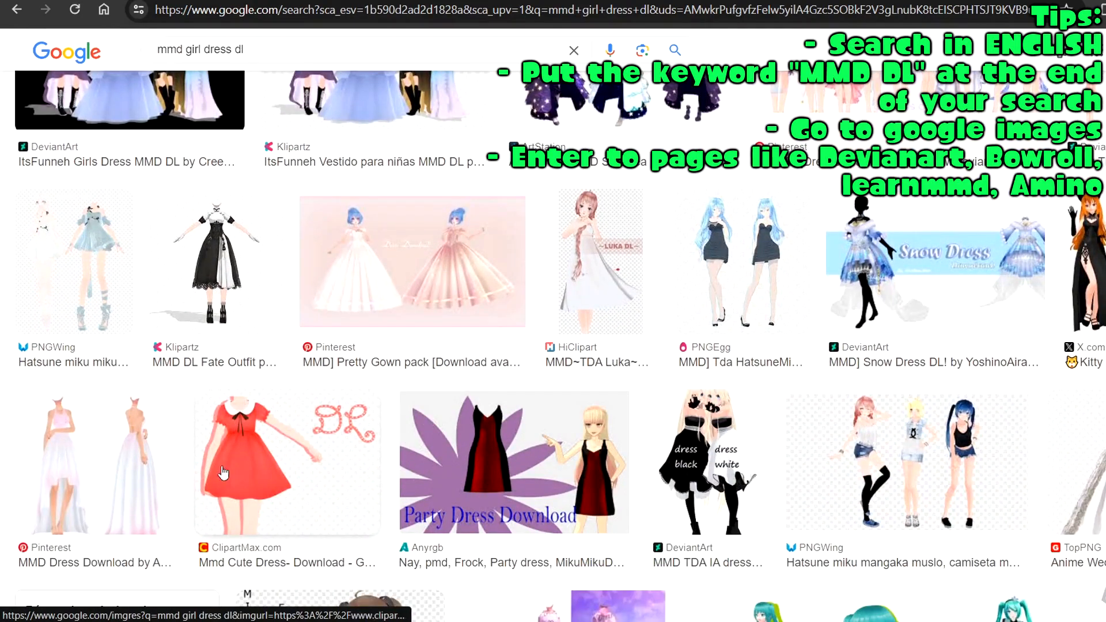
scroll(79, 402, "up", 6)
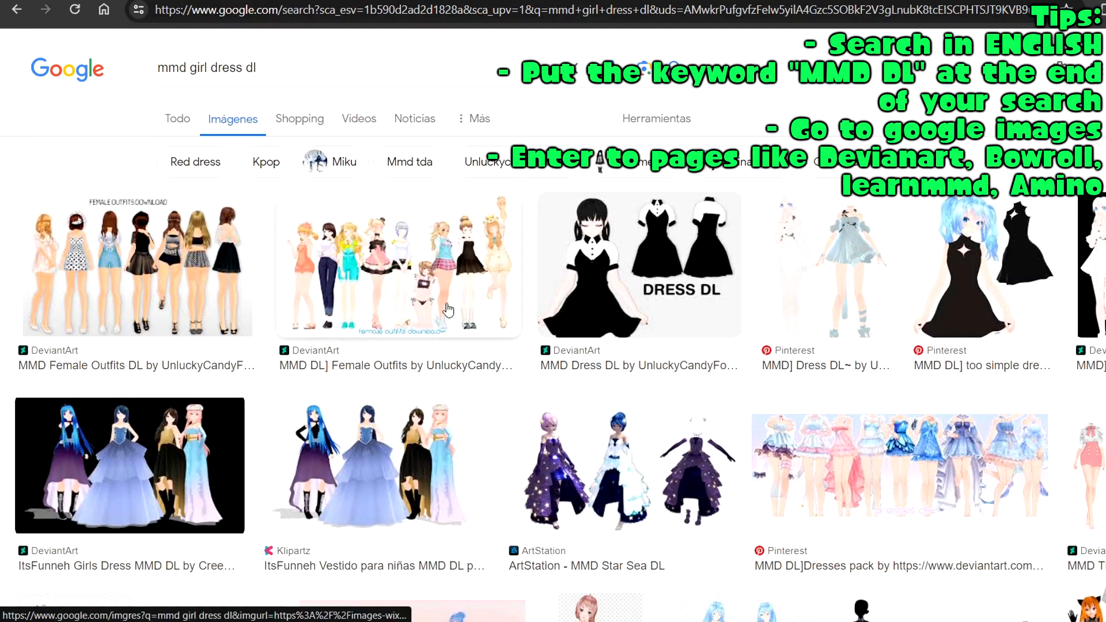
left_click(676, 306)
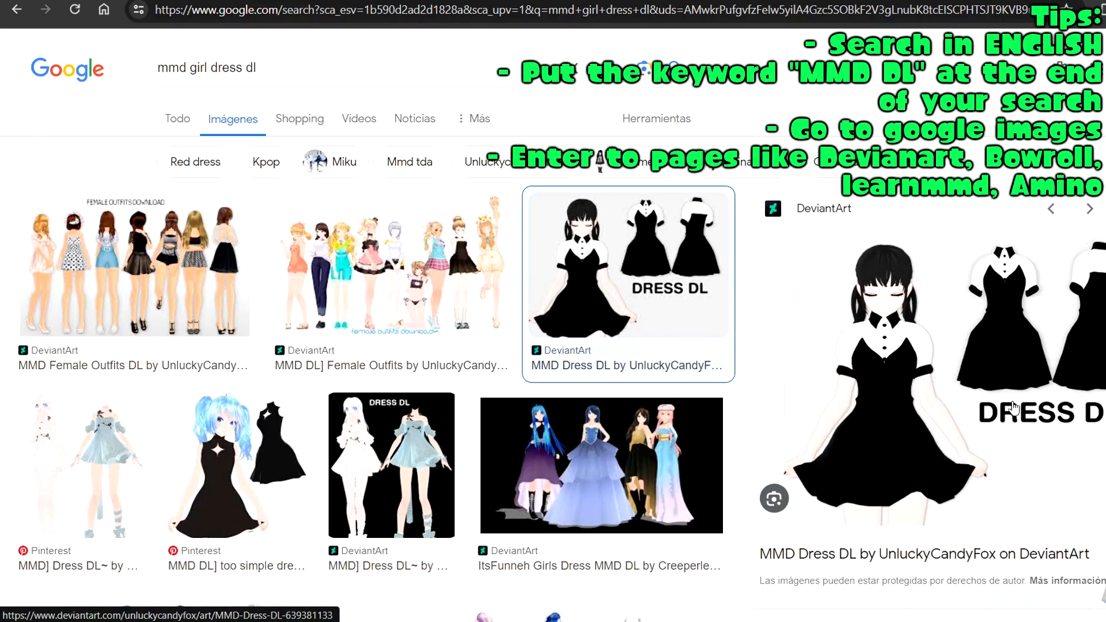
scroll(979, 403, "down", 8)
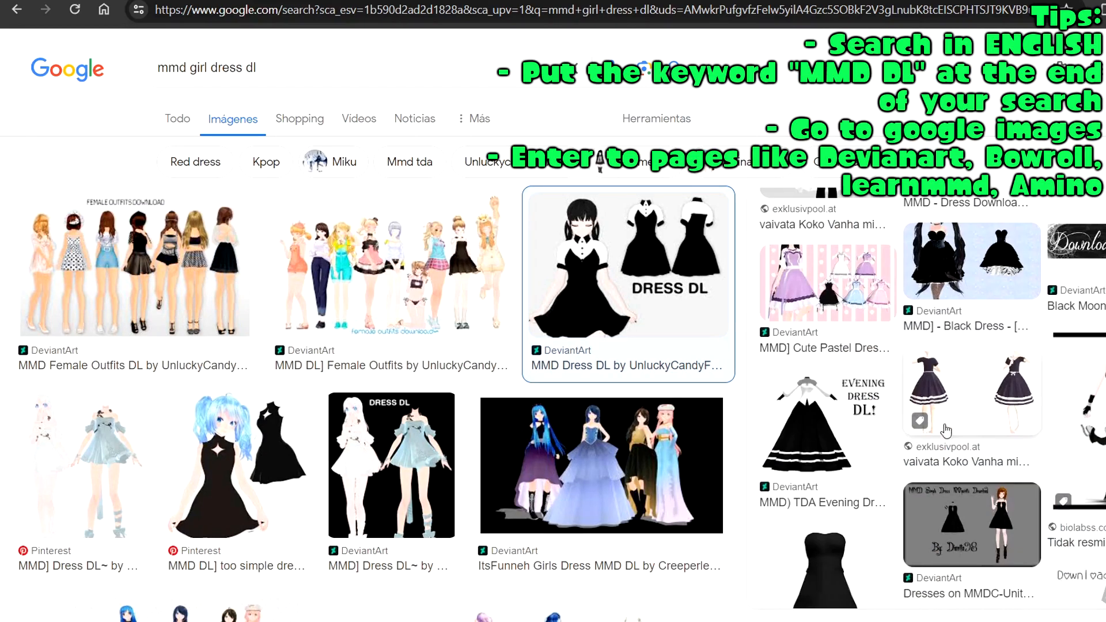
Preview "MMD Little Black Dress DL" among the related images, open its DeviantArt page and read the download and credit notes.
left_click(845, 466)
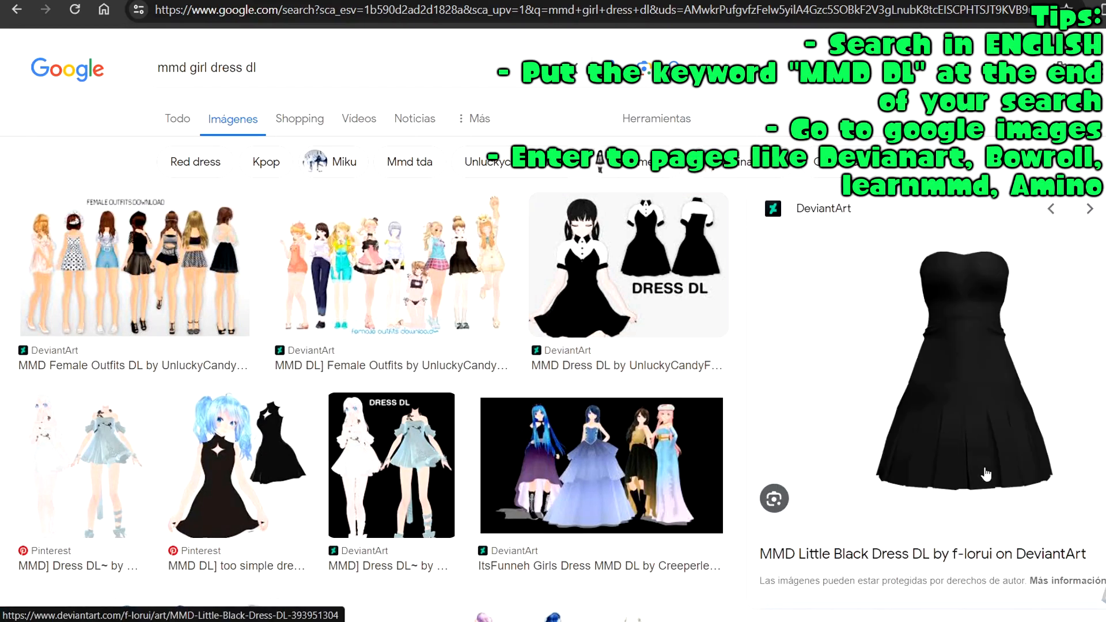
scroll(825, 441, "down", 3)
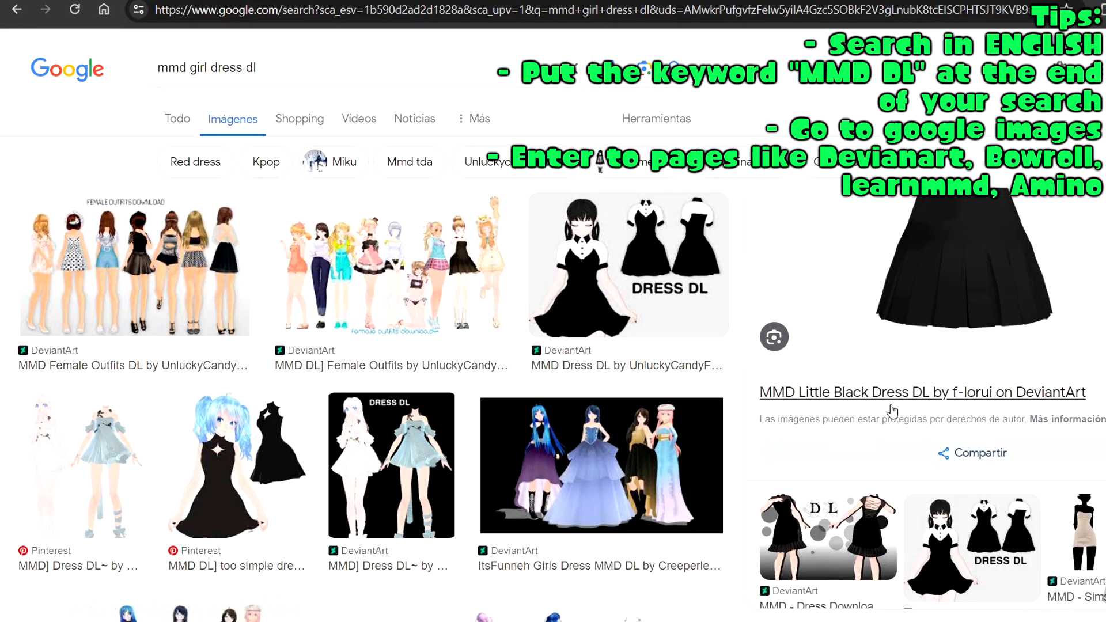
left_click(893, 398)
scroll(509, 481, "down", 8)
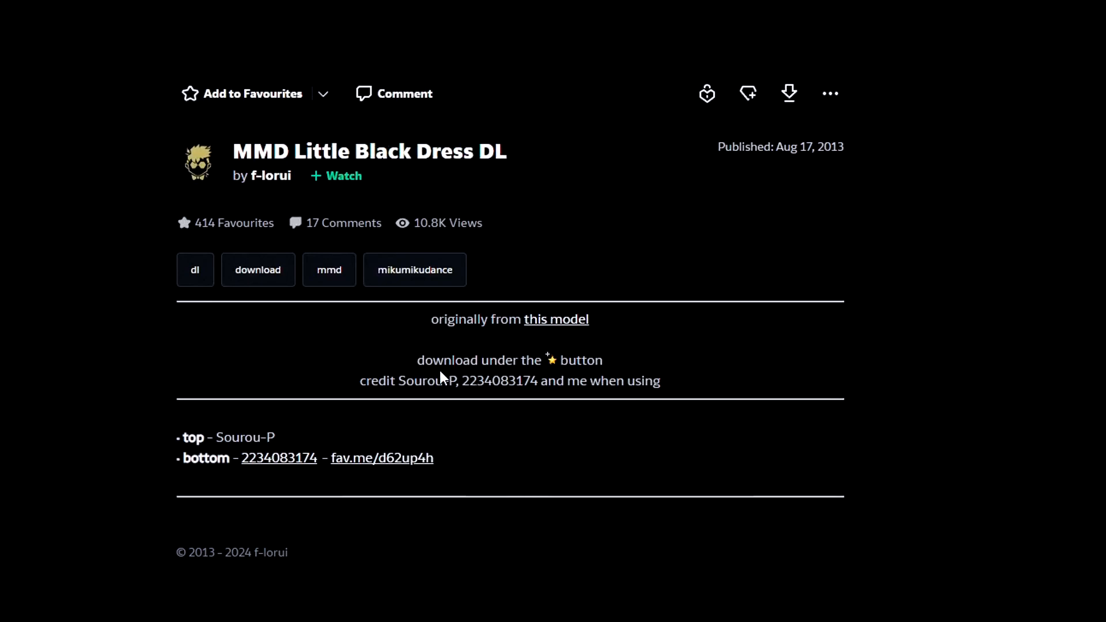
Check the dress page's comments, copy the author's name, and download MMD Little Black Dress DL as a ZIP archive.
scroll(557, 410, "down", 4)
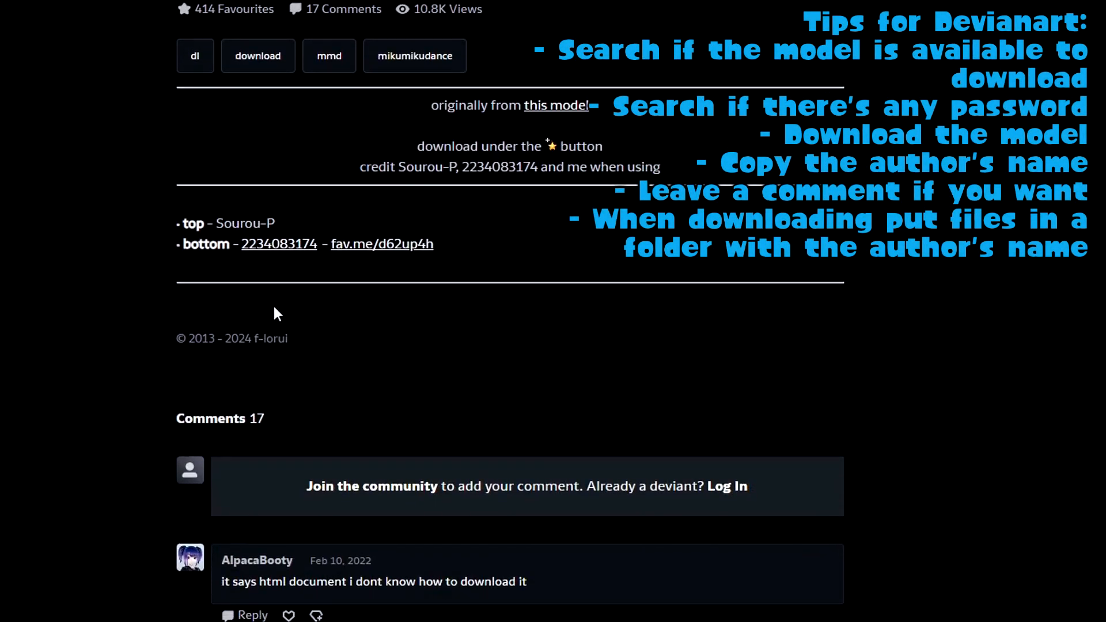
scroll(275, 311, "up", 2)
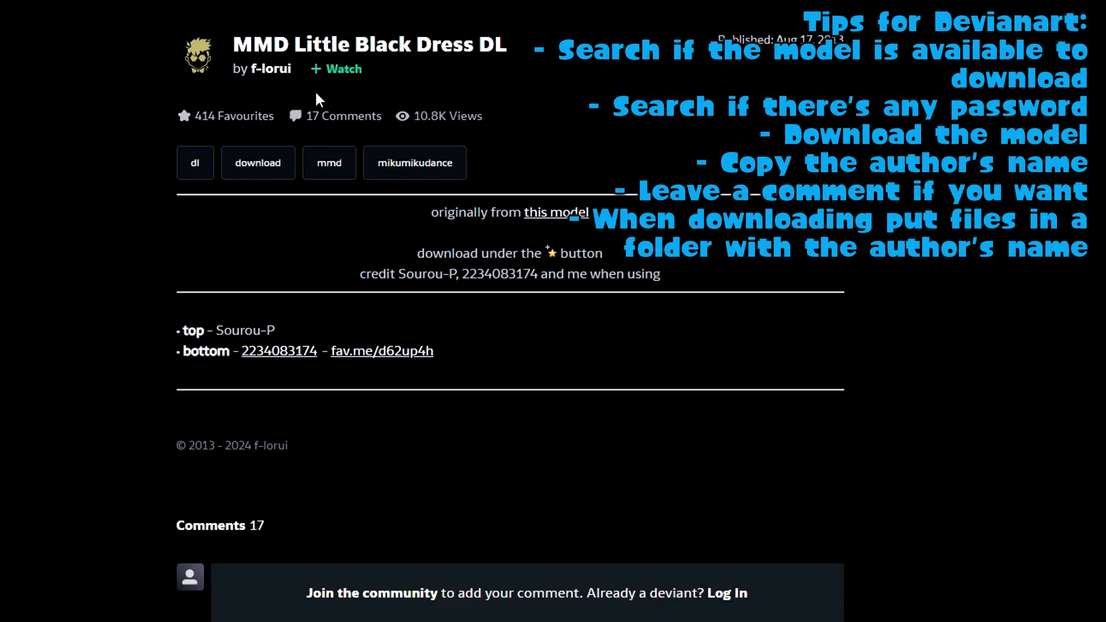
left_click_drag(315, 92, 251, 69)
scroll(694, 487, "up", 9)
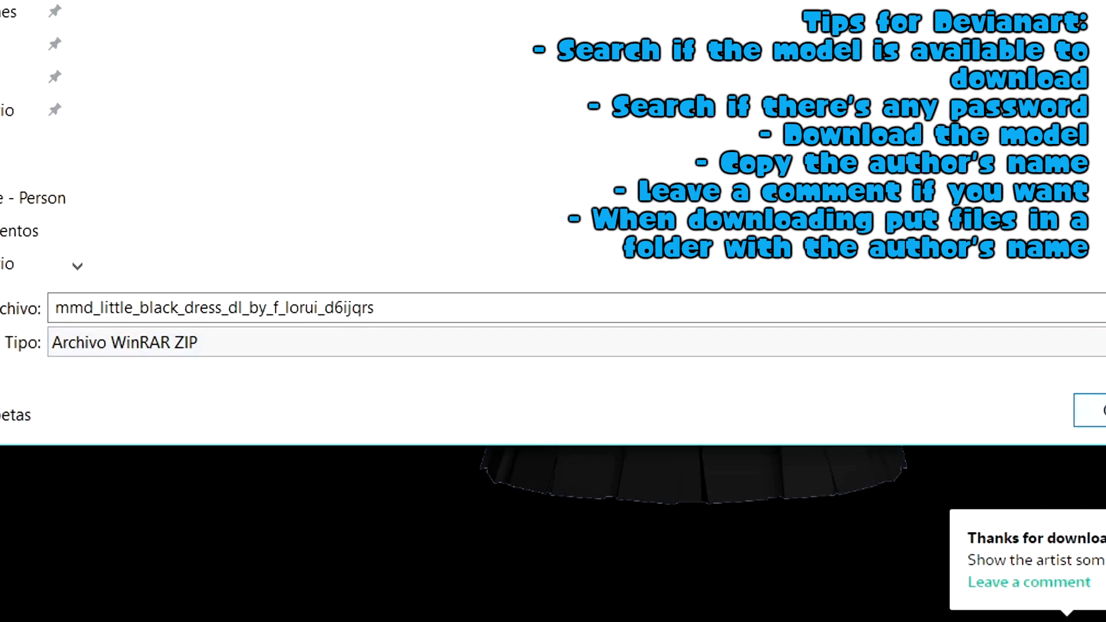
key("Return")
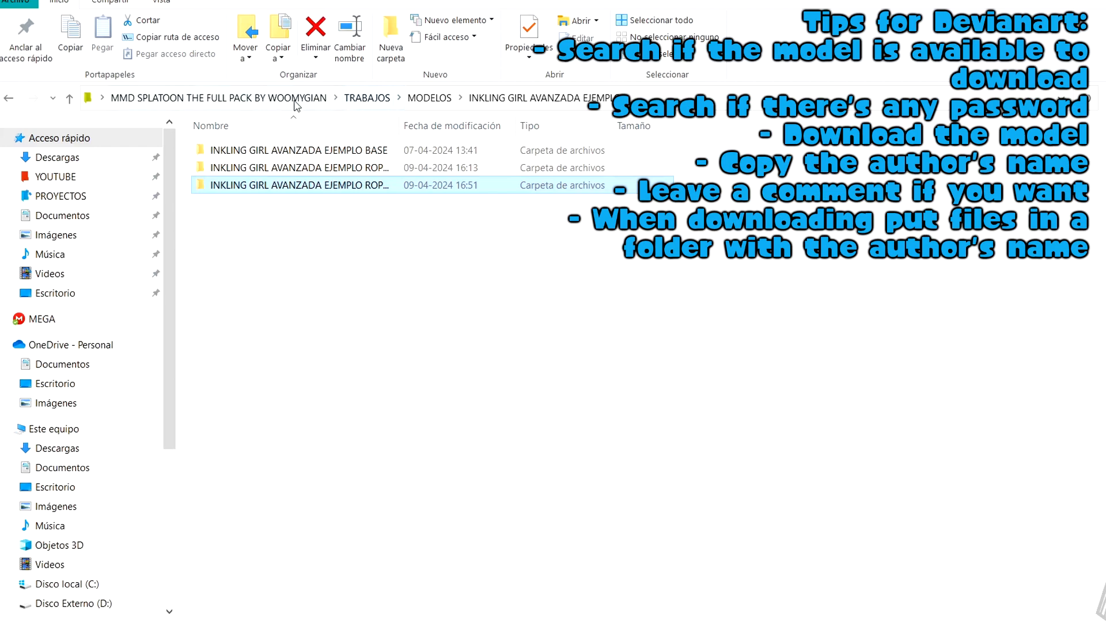
Create a folder named DESCARGADOS inside the TRABAJOS folder and open it.
left_click(295, 105)
double_click(288, 288)
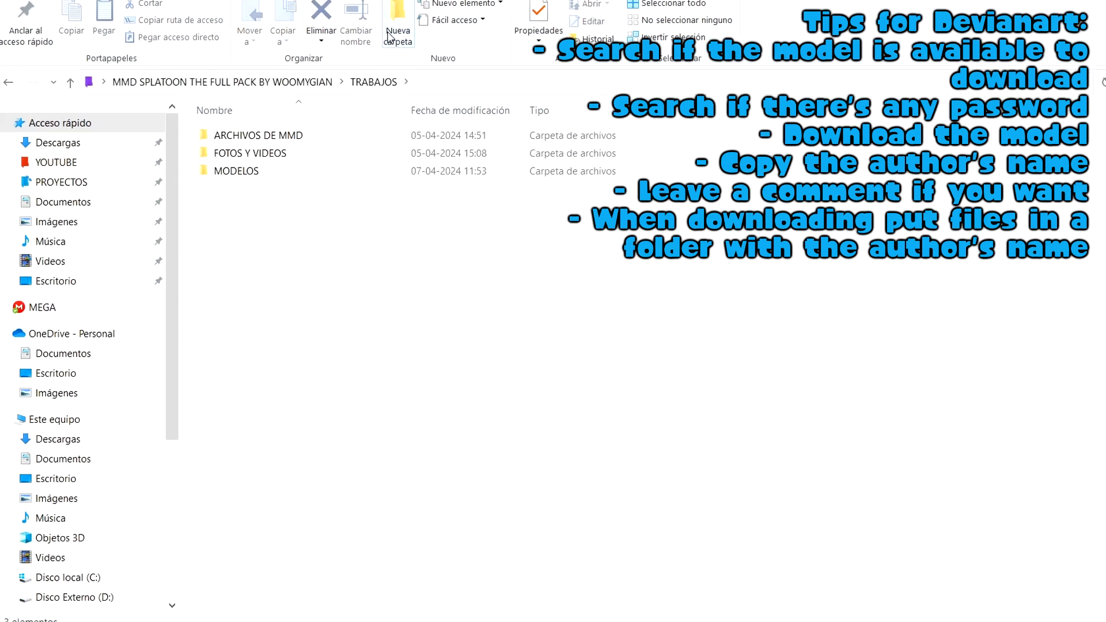
left_click(386, 40)
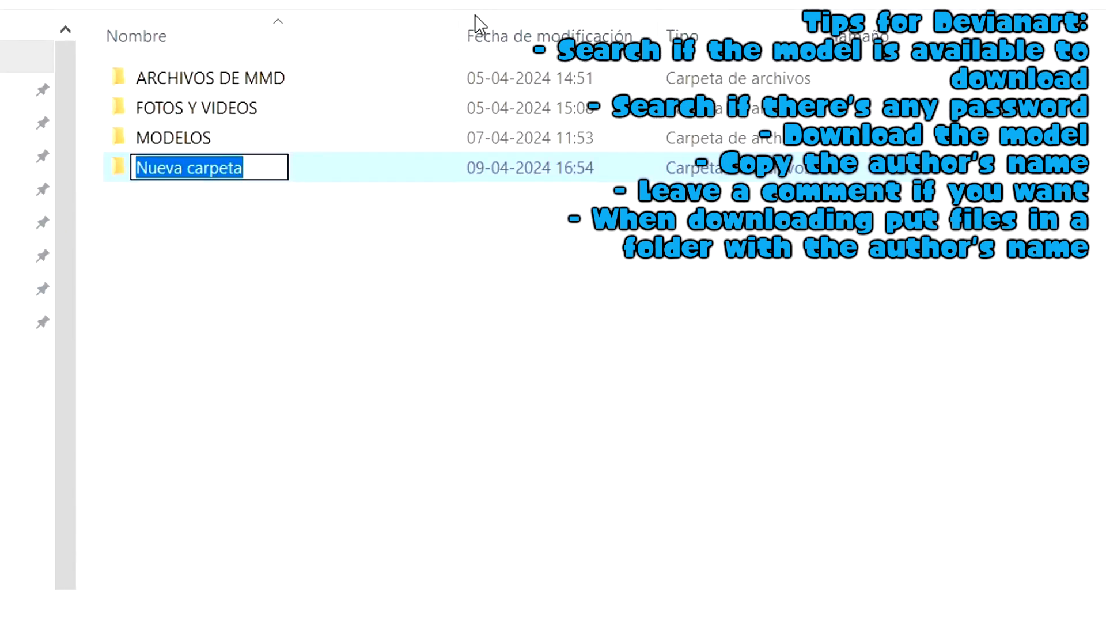
type("DESCARGADOS")
key("Return")
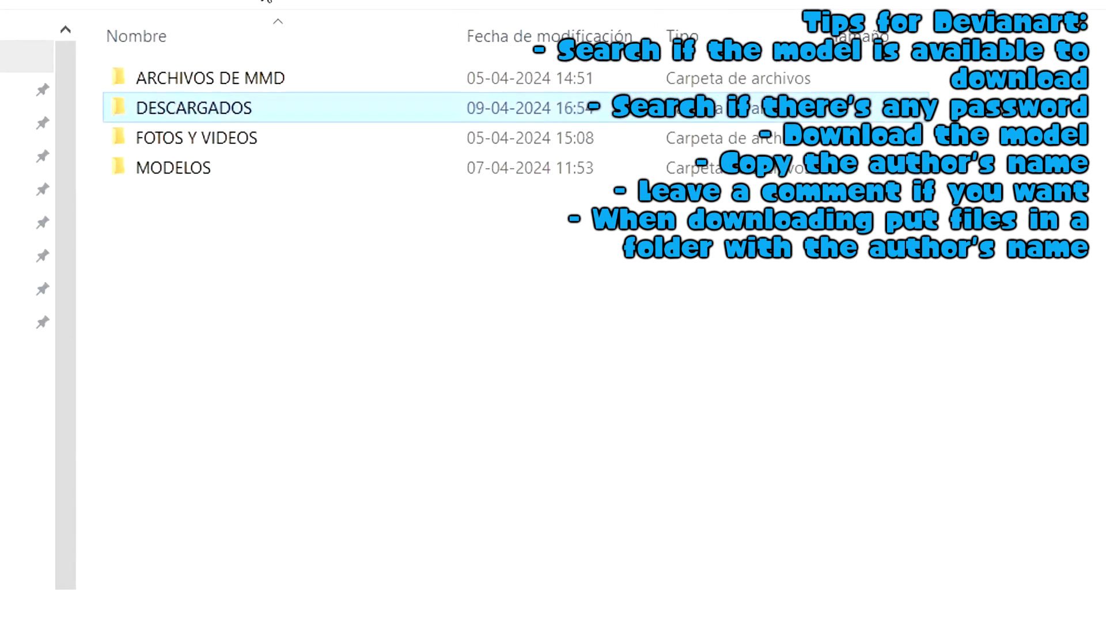
double_click(338, 113)
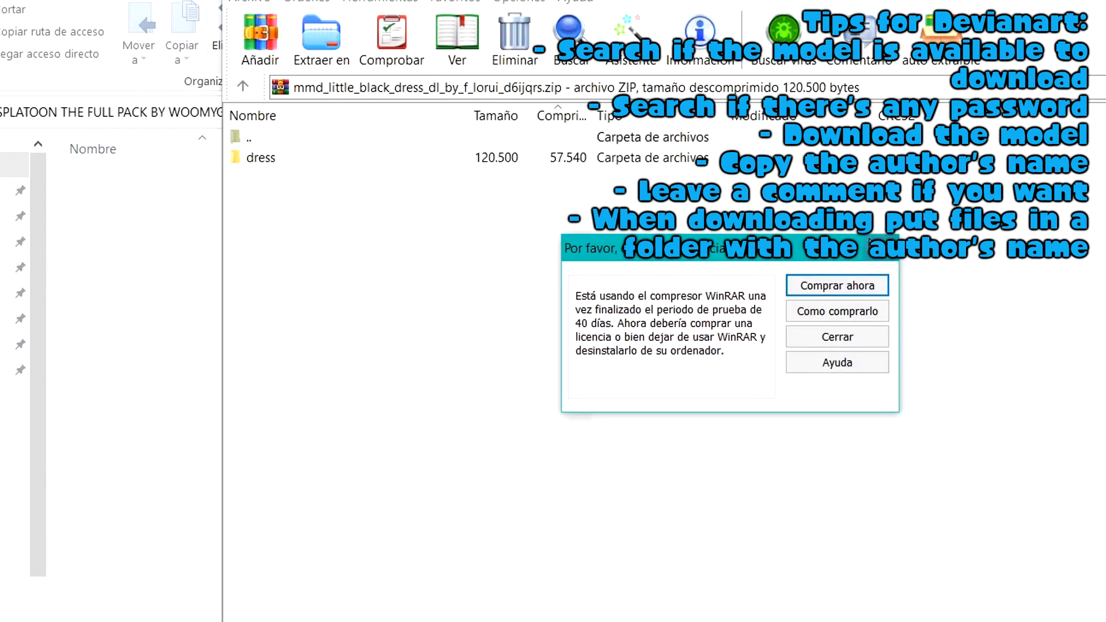
Extract the dress folder from the downloaded ZIP into DESCARGADOS and append a hyphen and the author's name to its folder name.
left_click(869, 240)
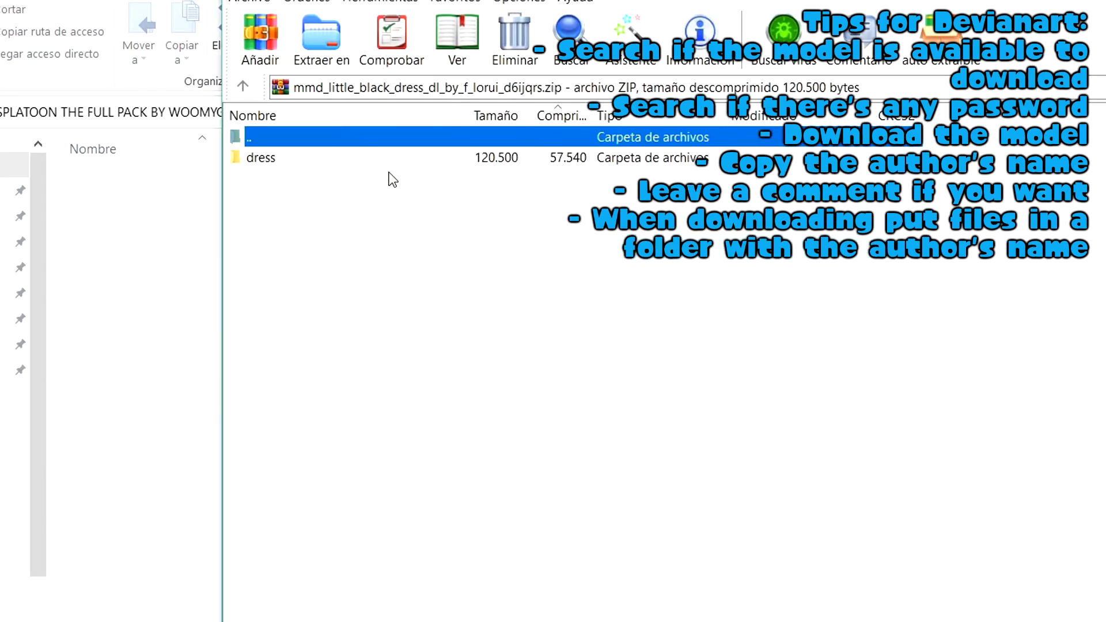
left_click_drag(447, 156, 148, 259)
key("F2")
key("Right")
type("- f-lorui")
key("Return")
Open the dress model from its extracted folder in Pmx Editor and look over its mesh and bones in the enlarged model view.
double_click(268, 191)
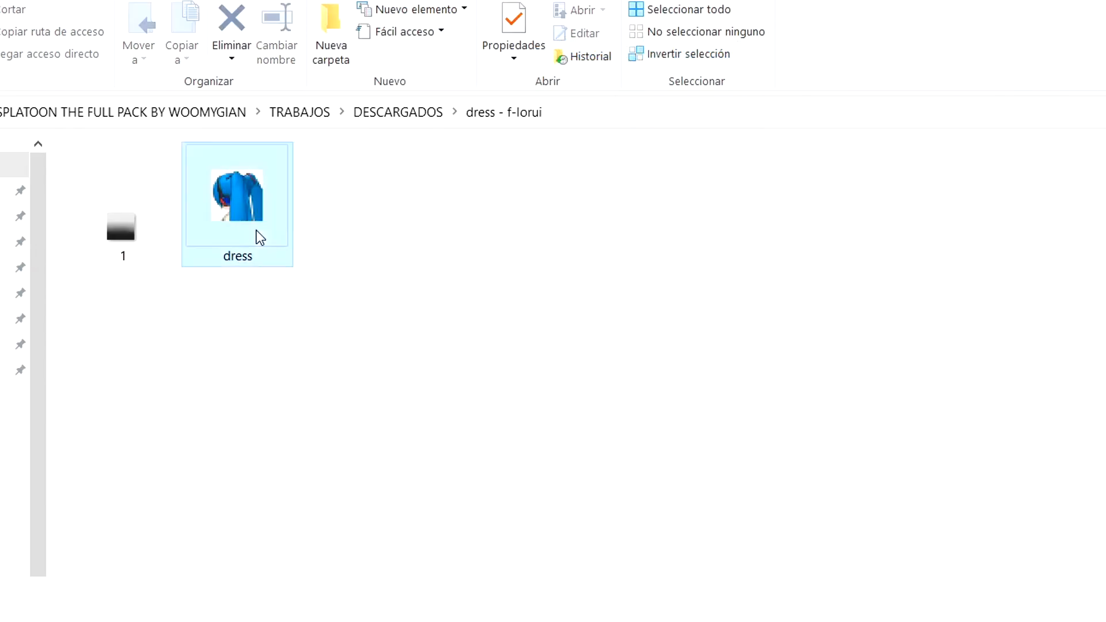
double_click(289, 238)
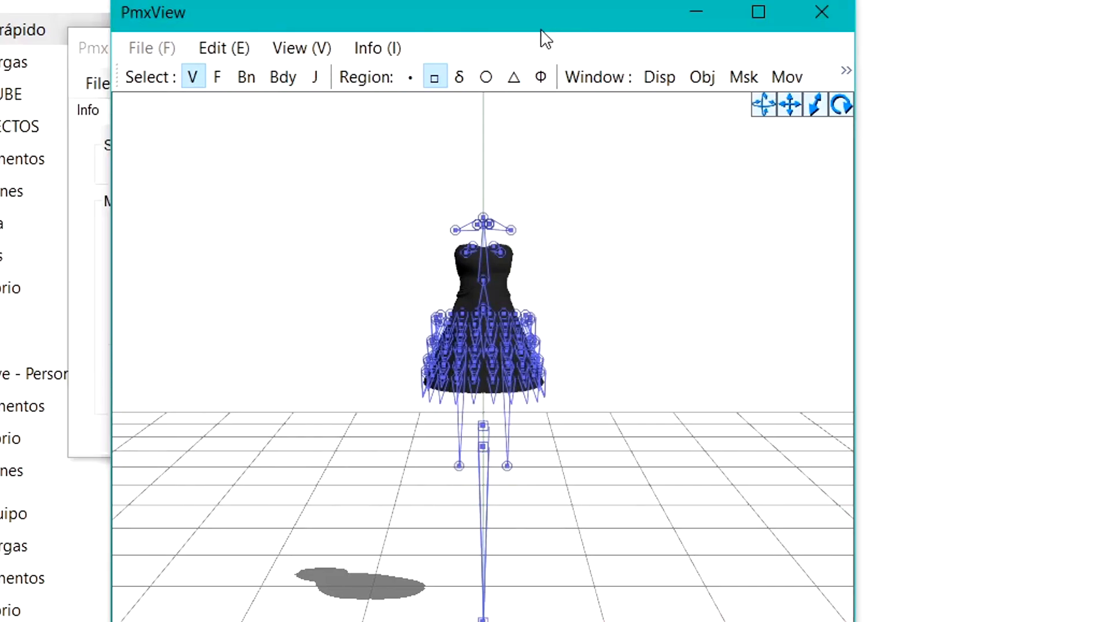
double_click(541, 32)
scroll(635, 295, "up", 4)
scroll(635, 294, "down", 3)
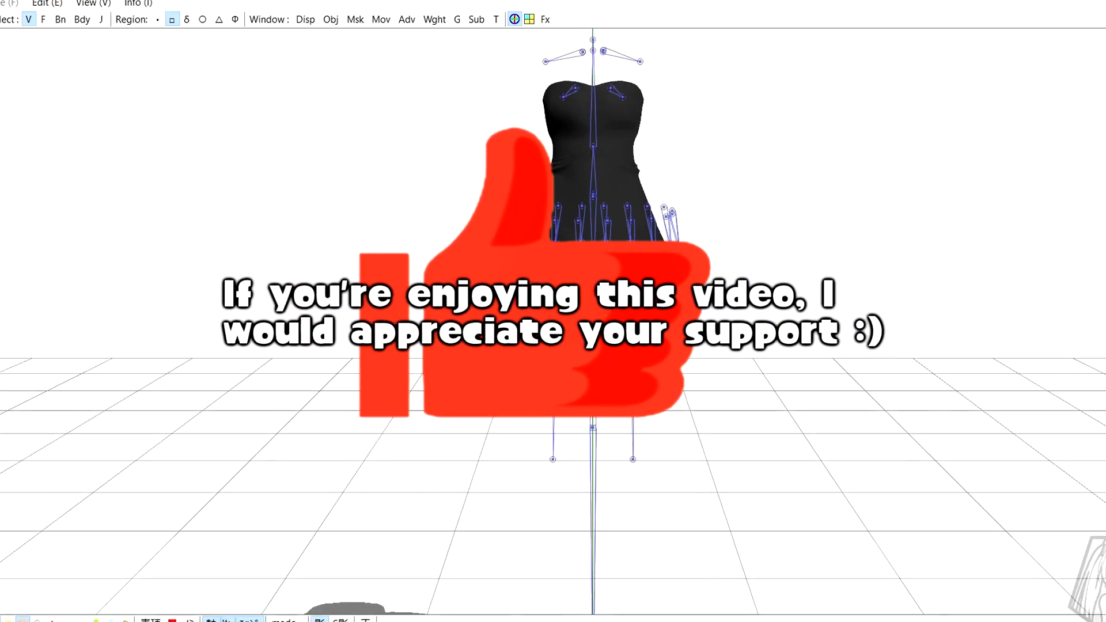
scroll(634, 293, "down", 3)
mouse_move(666, 287)
right_mouse_down()
mouse_move(603, 291)
mouse_move(610, 303)
mouse_move(735, 301)
mouse_move(681, 291)
mouse_move(634, 350)
mouse_move(654, 334)
mouse_move(684, 344)
mouse_move(645, 288)
right_mouse_up()
scroll(657, 323, "up", 4)
Test the dress in the transform preview with physics running and rigid bodies displayed, moving its bones to watch the skirt react.
left_click(495, 20)
left_click(785, 24)
left_click_drag(444, 249, 564, 332)
right_click_drag(563, 333, 150, 124)
left_click(219, 24)
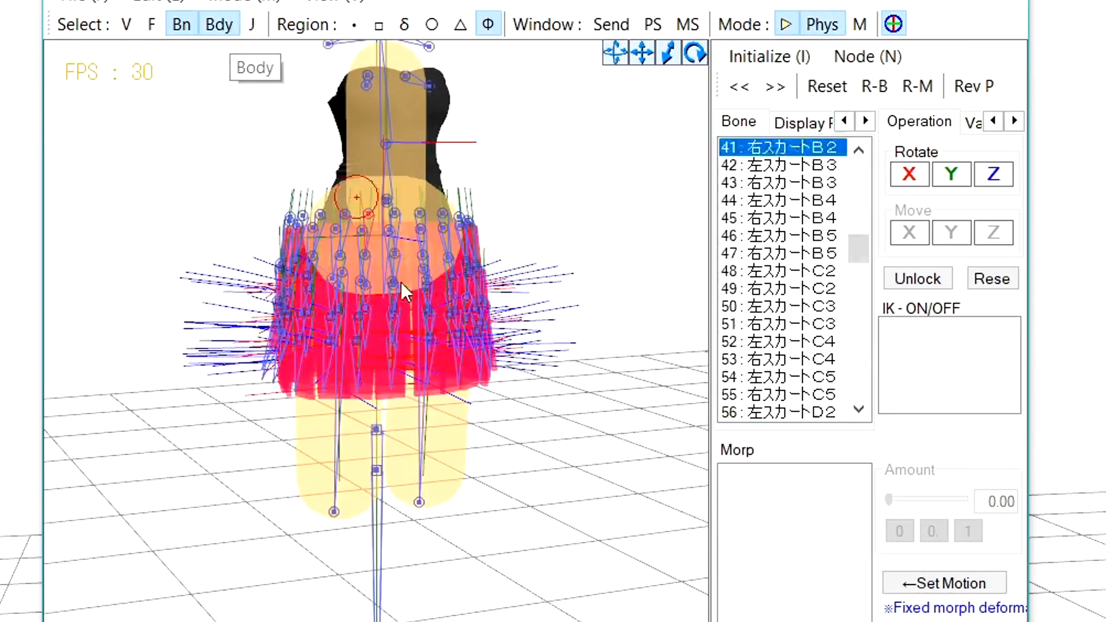
right_click_drag(449, 387, 407, 405)
left_click_drag(407, 405, 379, 410)
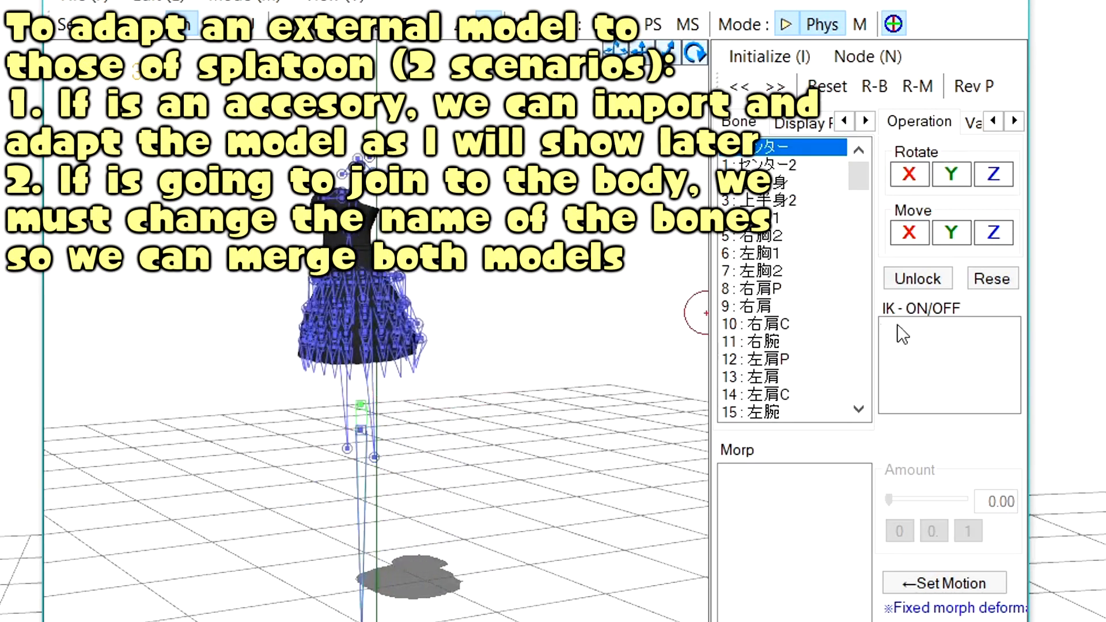
Review the dress's bones in the transform preview, and bring up its bone list in the editor window.
scroll(728, 288, "down", 20)
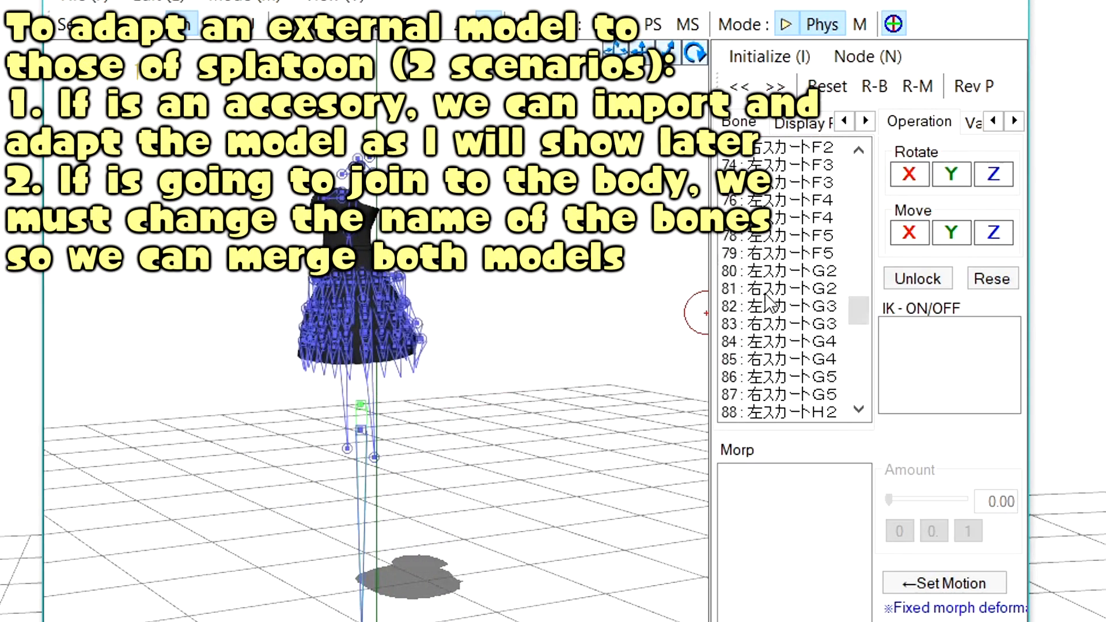
left_click_drag(404, 416, 519, 478)
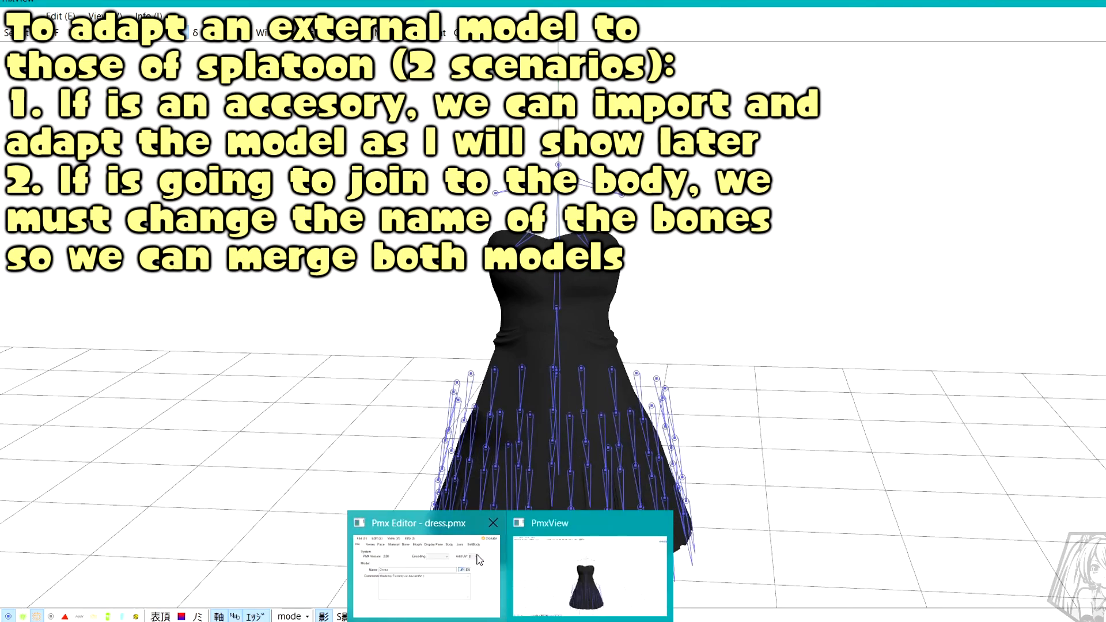
left_click(477, 559)
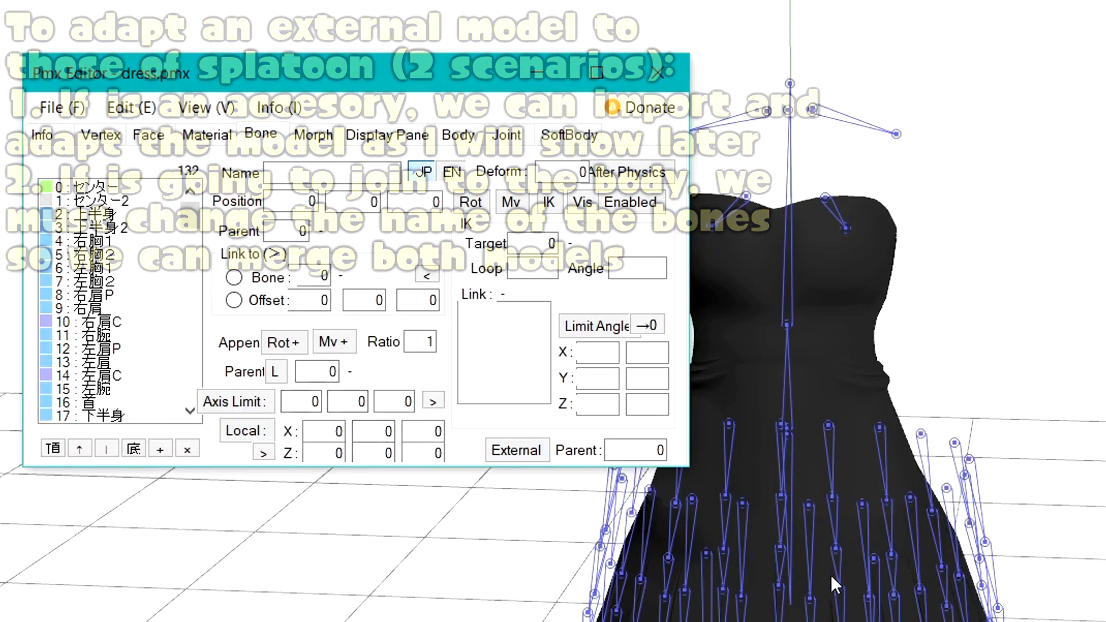
scroll(831, 575, "down", 3)
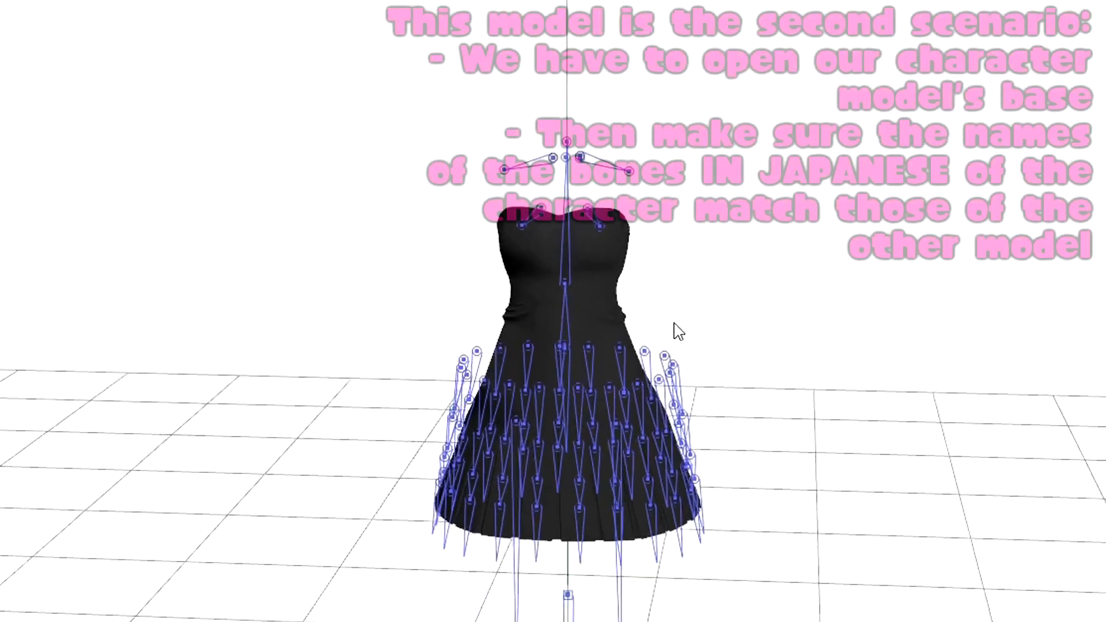
scroll(555, 311, "down", 2)
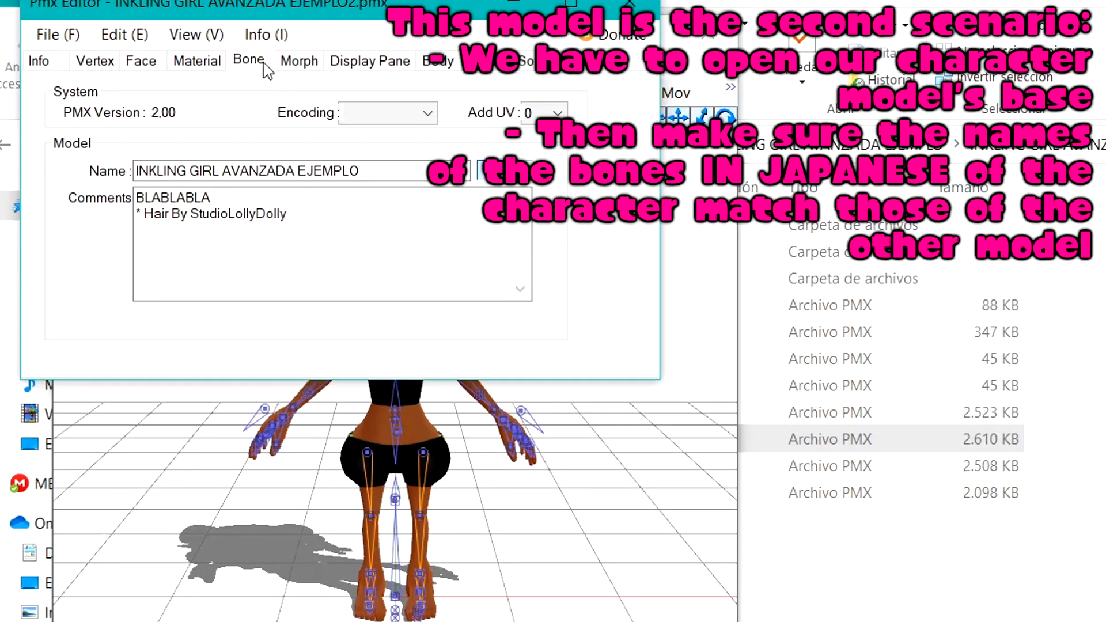
Show the Inkling girl's bone list and compare its root bone 全ての親 with the bone at the dress's origin.
left_click(263, 64)
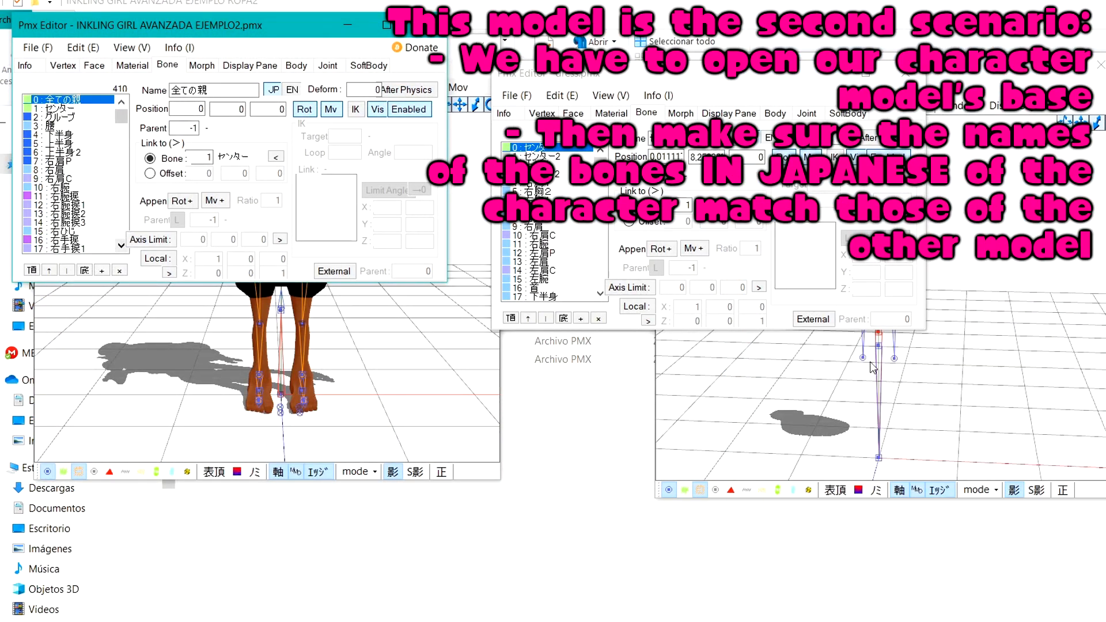
left_click(876, 367)
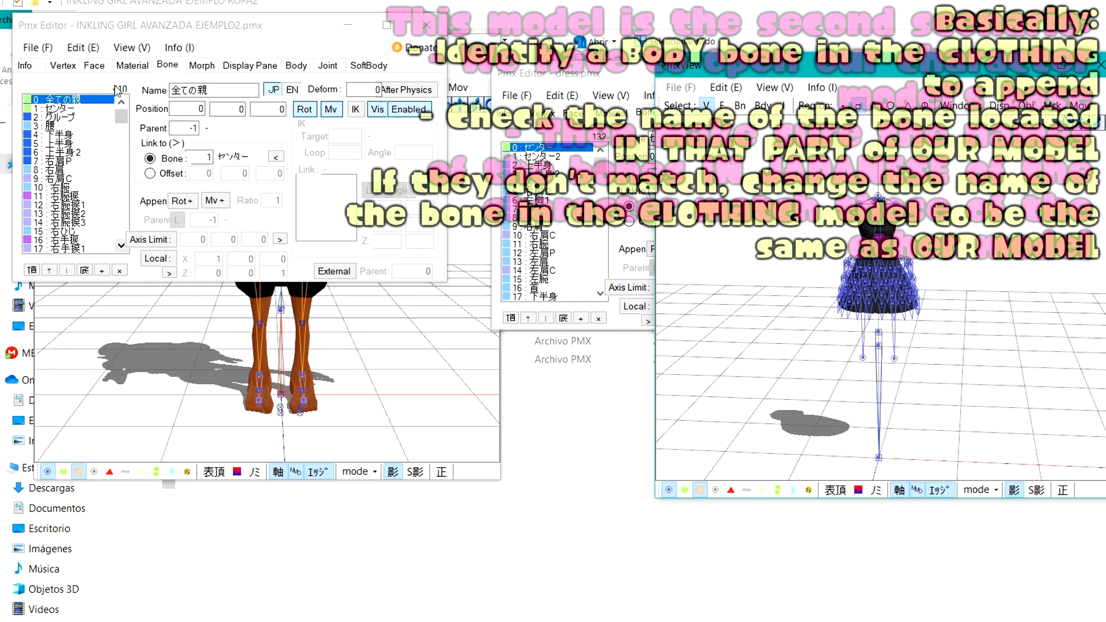
left_click(64, 101)
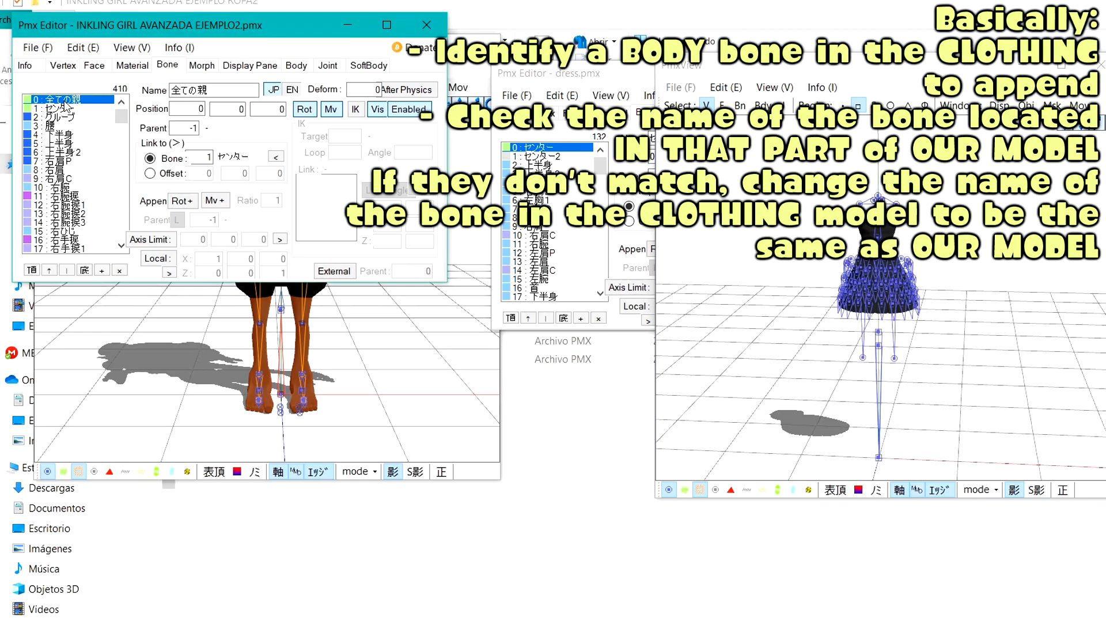
left_click(885, 468)
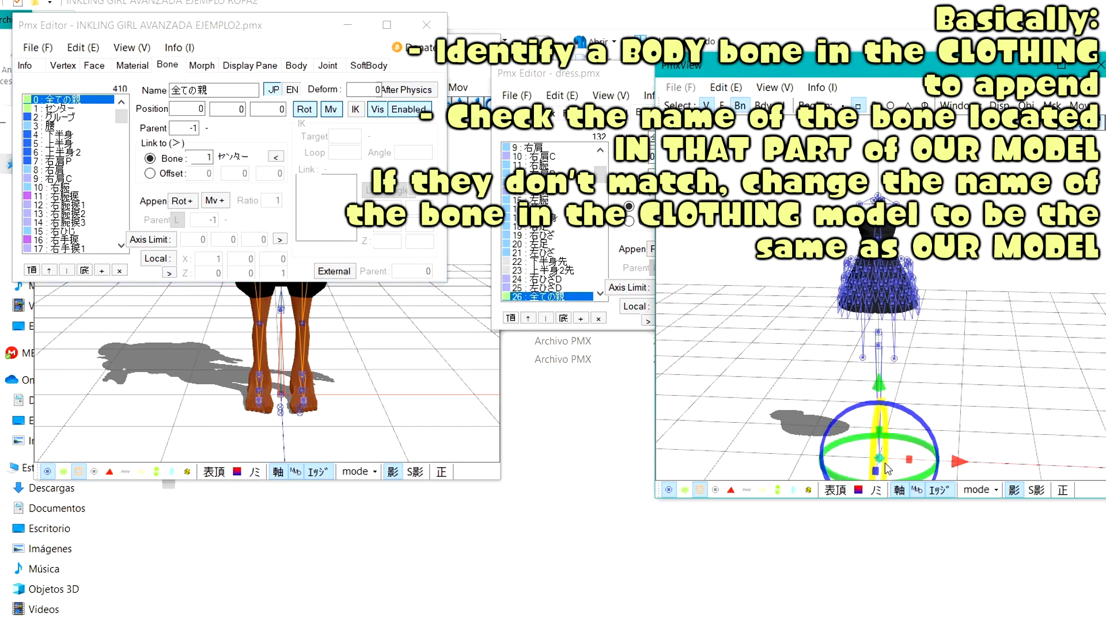
left_click(237, 88)
left_click_drag(603, 81, 353, 31)
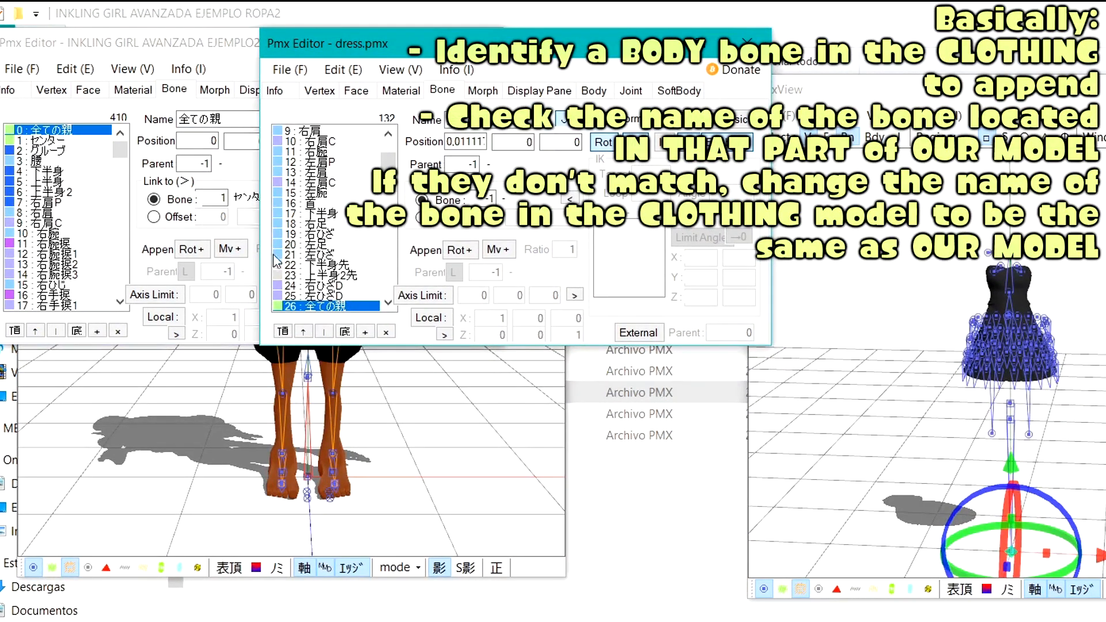
Compare the Japanese names of the dress's left and right knee bones with the character's 左ひざ and 右ひざ bones.
left_click(1017, 430)
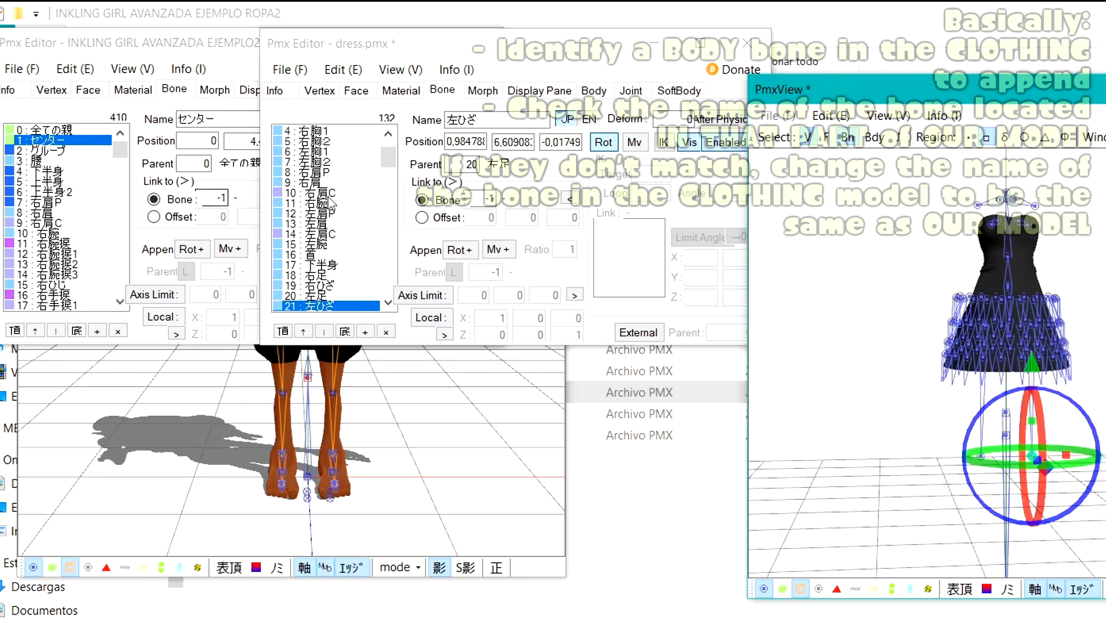
scroll(95, 217, "down", 2)
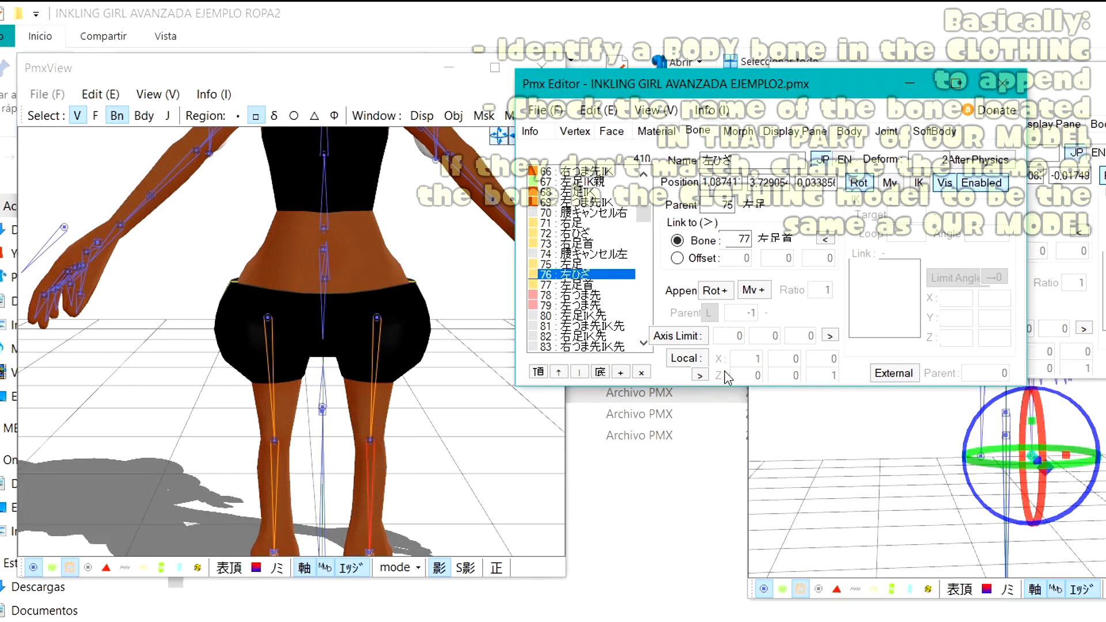
left_click_drag(934, 483, 989, 450)
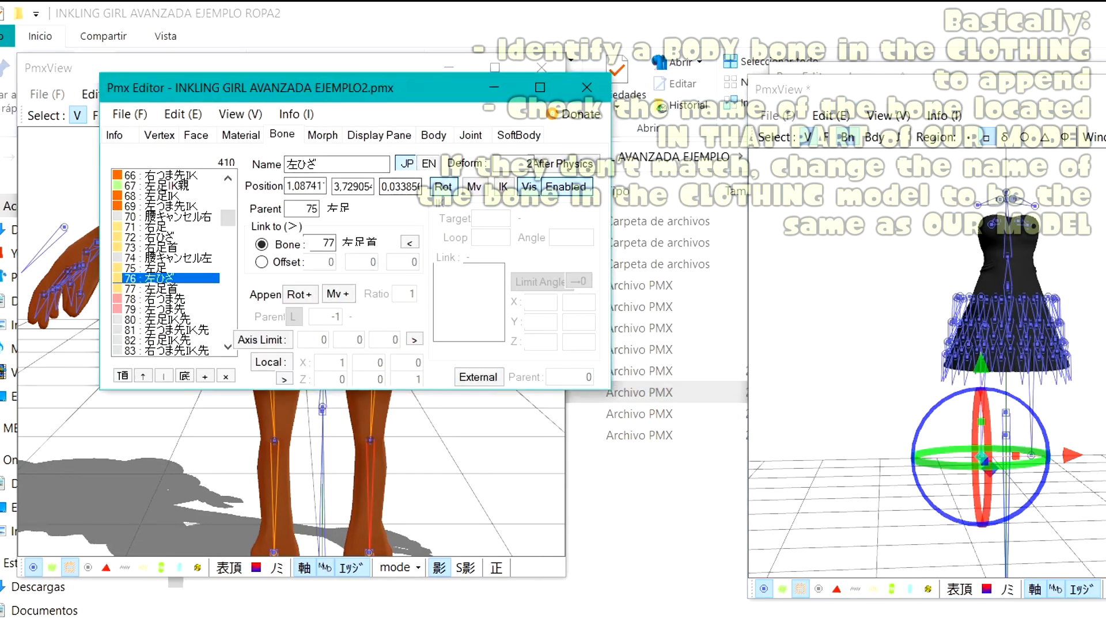
left_click(834, 68)
left_click_drag(839, 73, 613, 66)
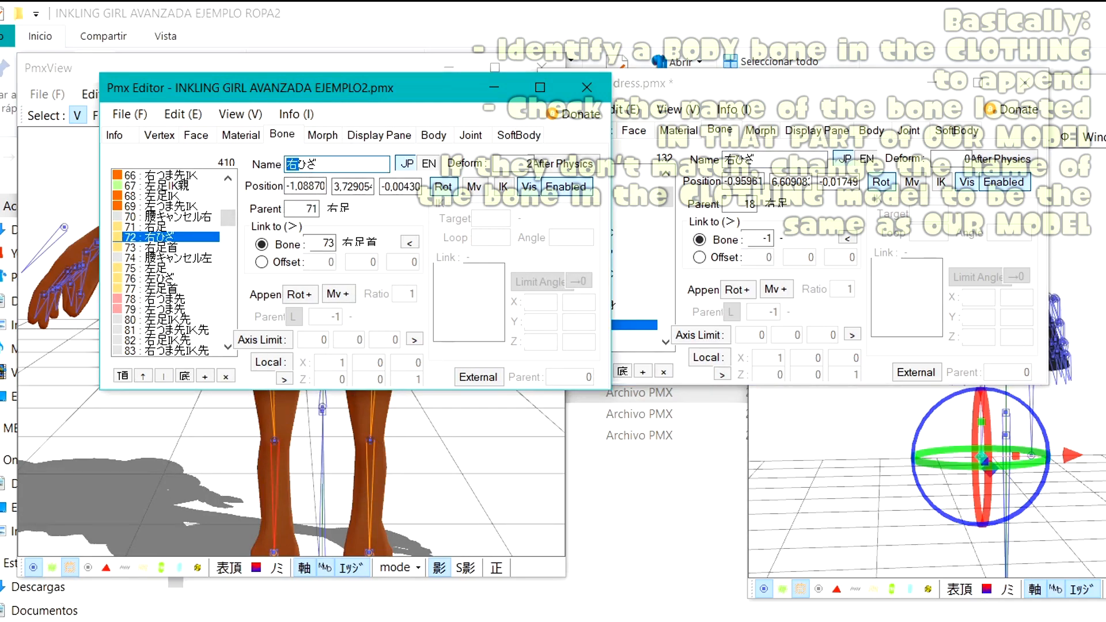
Remove the dress's four chest bones 右胸1, 右胸2, 左胸1 and 左胸2.
left_click(1001, 476)
left_click_drag(933, 434, 932, 435)
scroll(1086, 461, "up", 5)
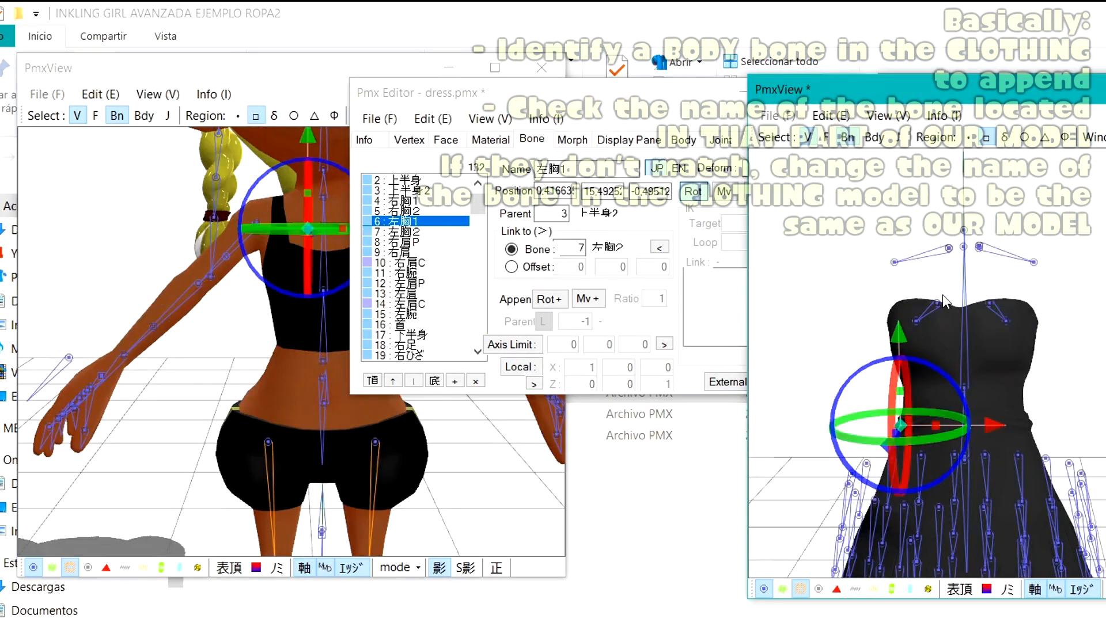
left_click_drag(1045, 331, 895, 281)
left_click_drag(1064, 361, 858, 280)
left_click(1095, 273)
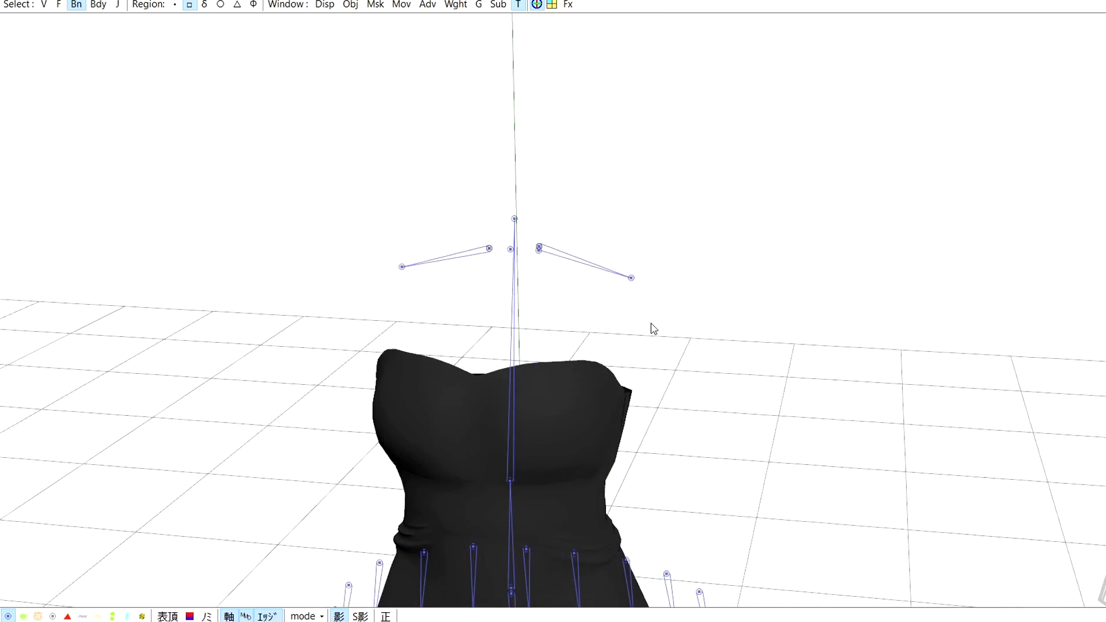
scroll(654, 330, "down", 5)
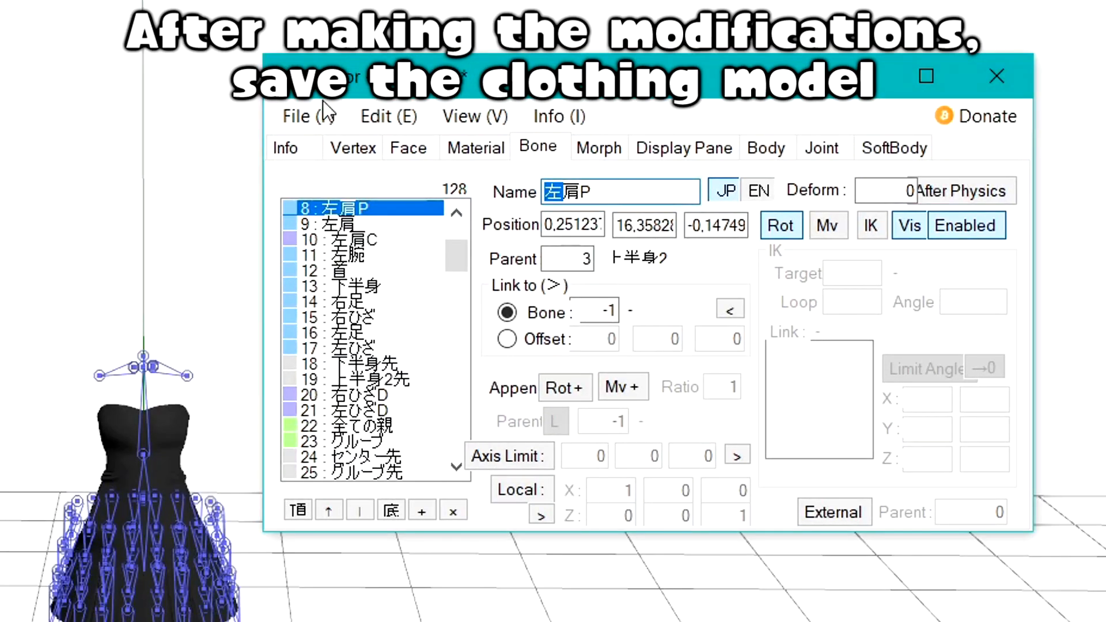
Save the edited dress model, and copy the dress and 1 files into the INKLING GIRL AVANZADA EJEMPLO ROPA2 folder.
left_click(314, 115)
left_click(453, 209)
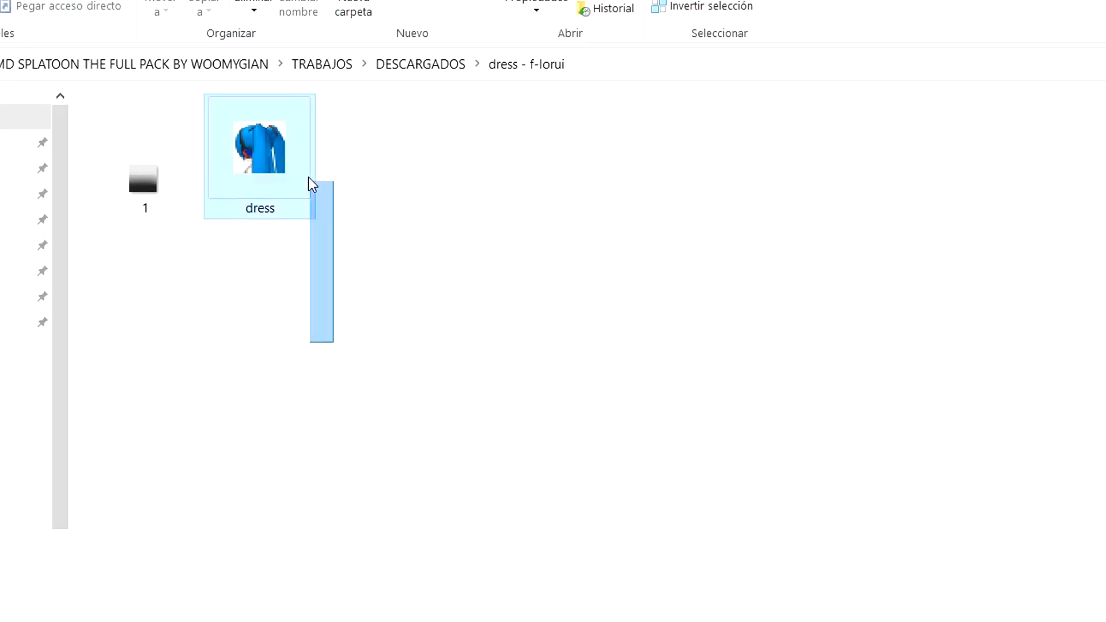
left_click_drag(308, 177, 148, 161)
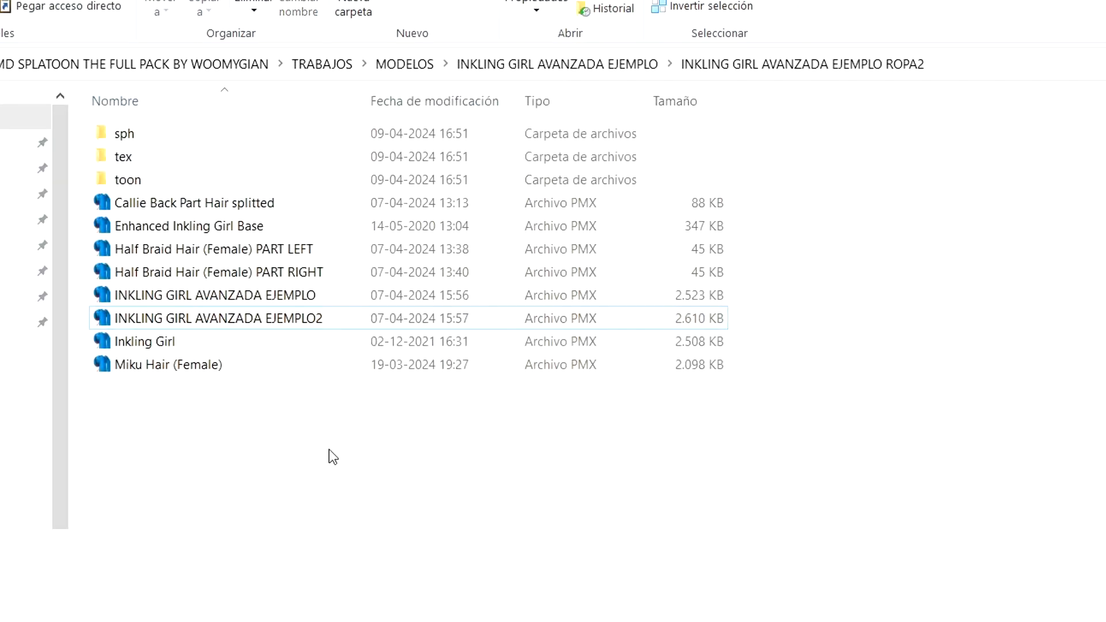
key("ctrl+v")
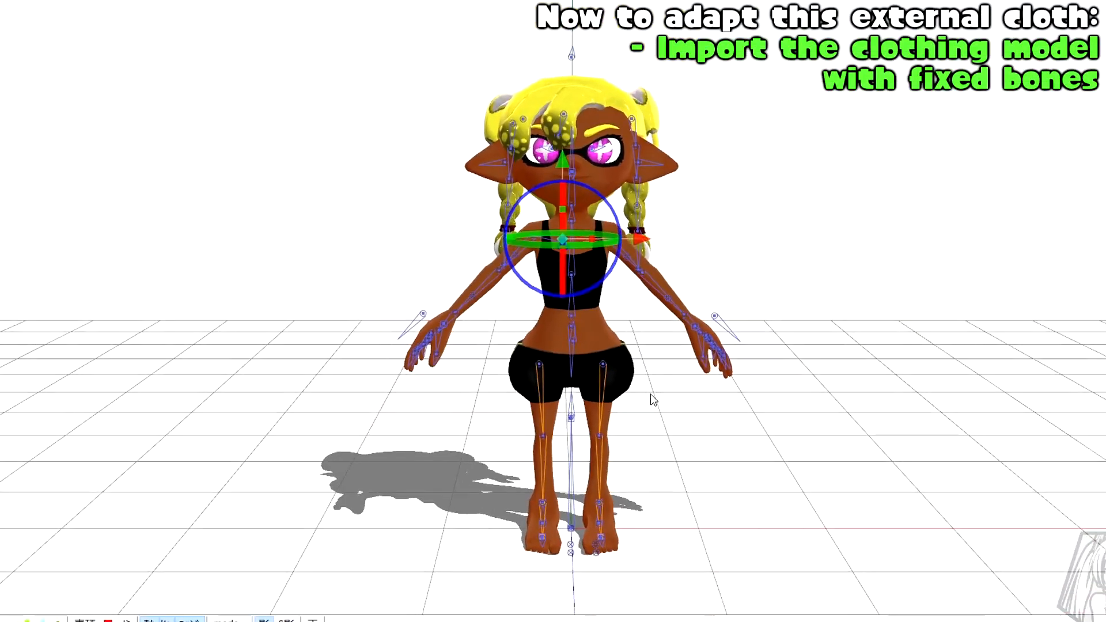
Import the dress model into INKLING GIRL AVANZADA EJEMPLO2 with Add, merging bones and keeping a custom scale of 1.
scroll(651, 395, "down", 2)
left_click(301, 619)
left_click(284, 600)
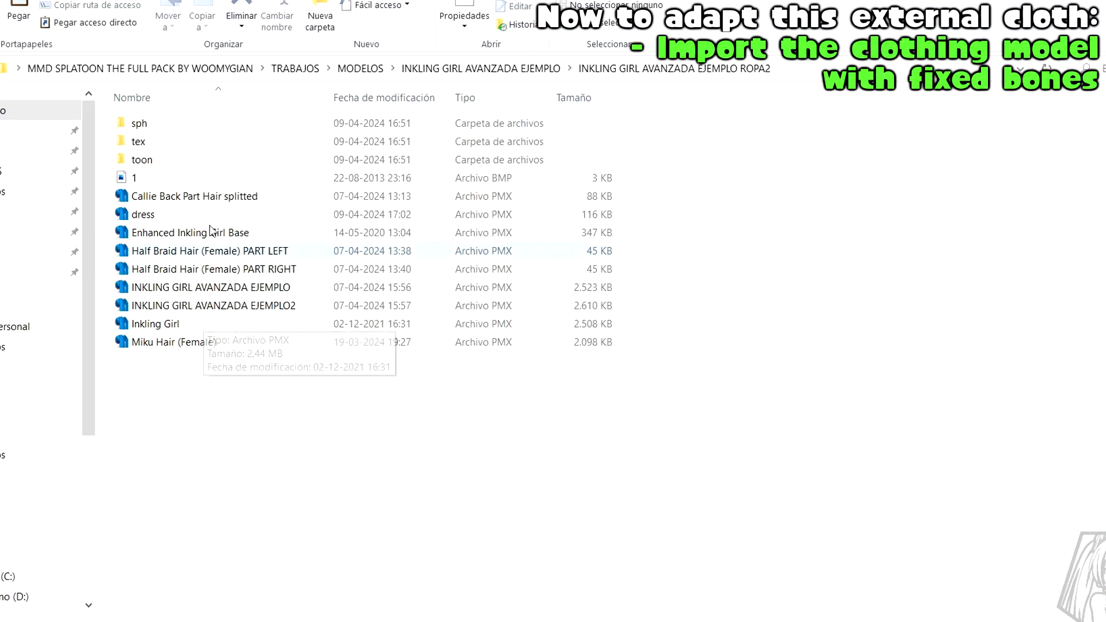
left_click(251, 219)
left_click_drag(500, 619, 596, 370)
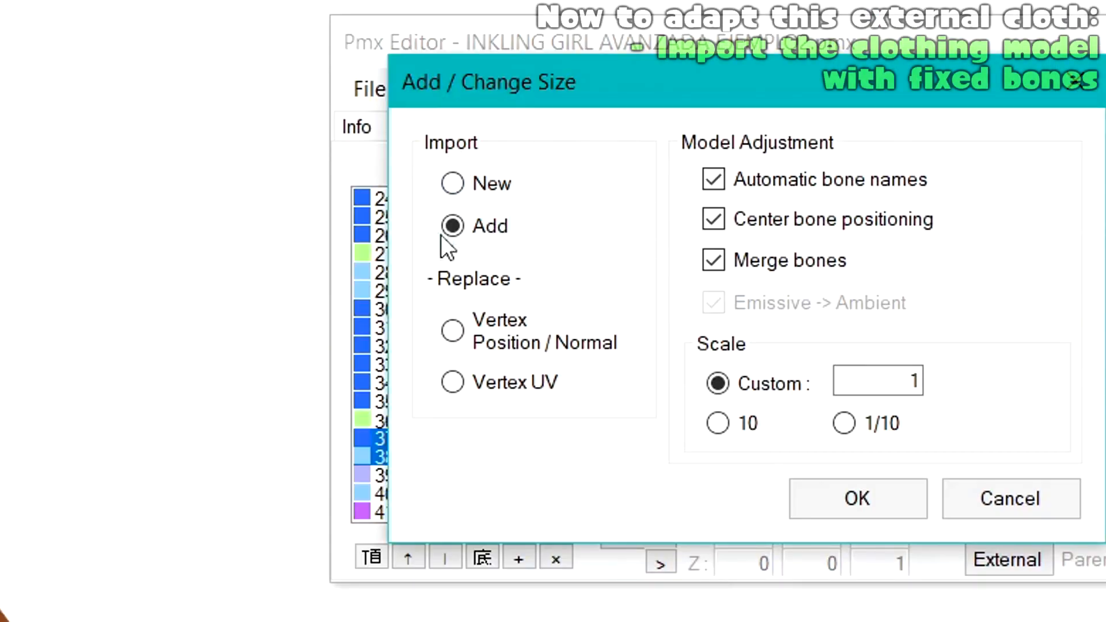
left_click(853, 498)
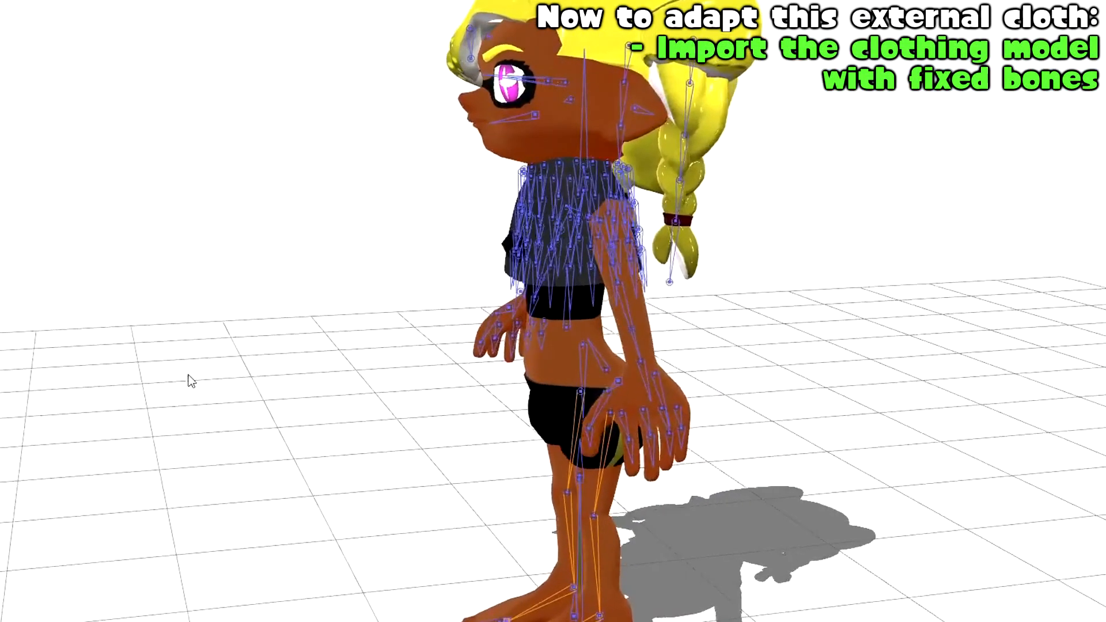
Examine how the imported dress sits on the character, including its bones, rigid bodies and joints, from several angles.
right_click_drag(188, 375, 45, 507)
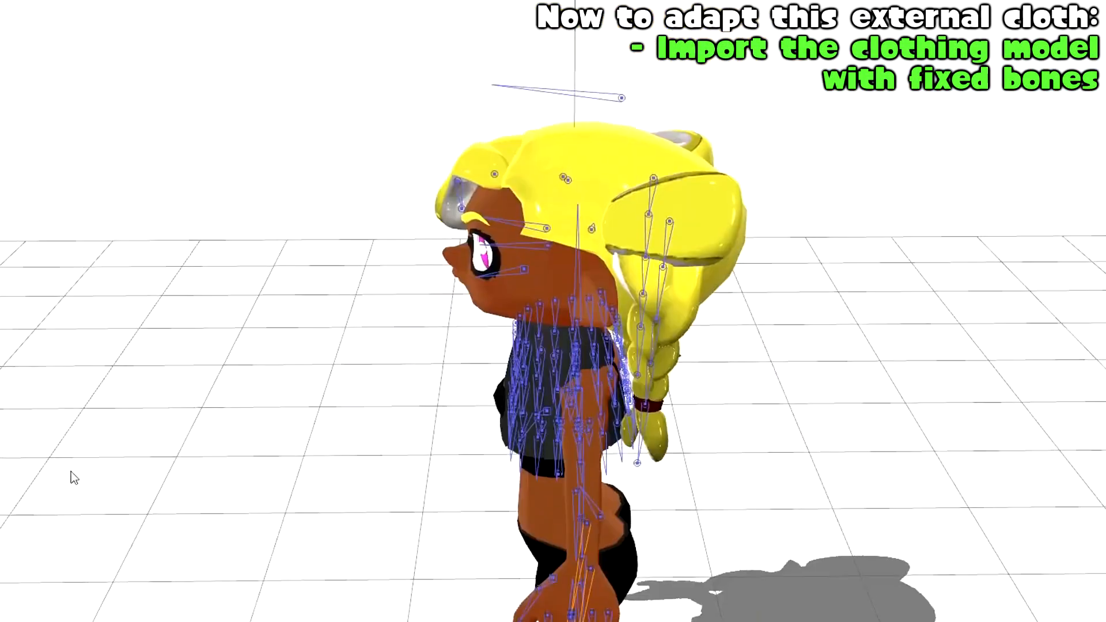
scroll(568, 195, "up", 6)
right_click_drag(578, 195, 541, 99)
left_click(592, 137)
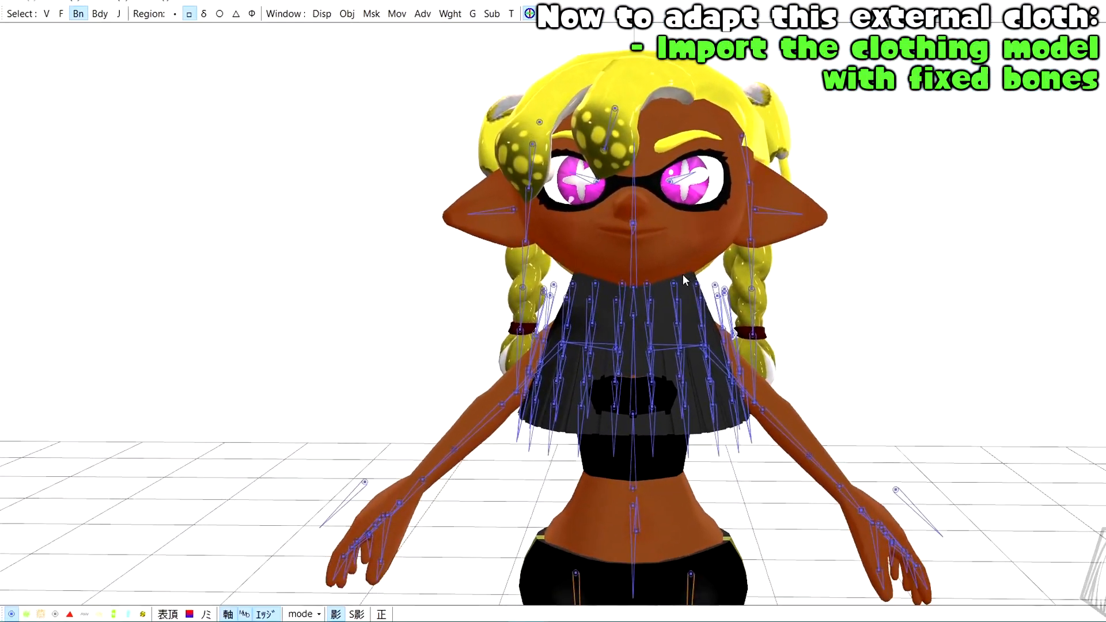
scroll(682, 274, "down", 5)
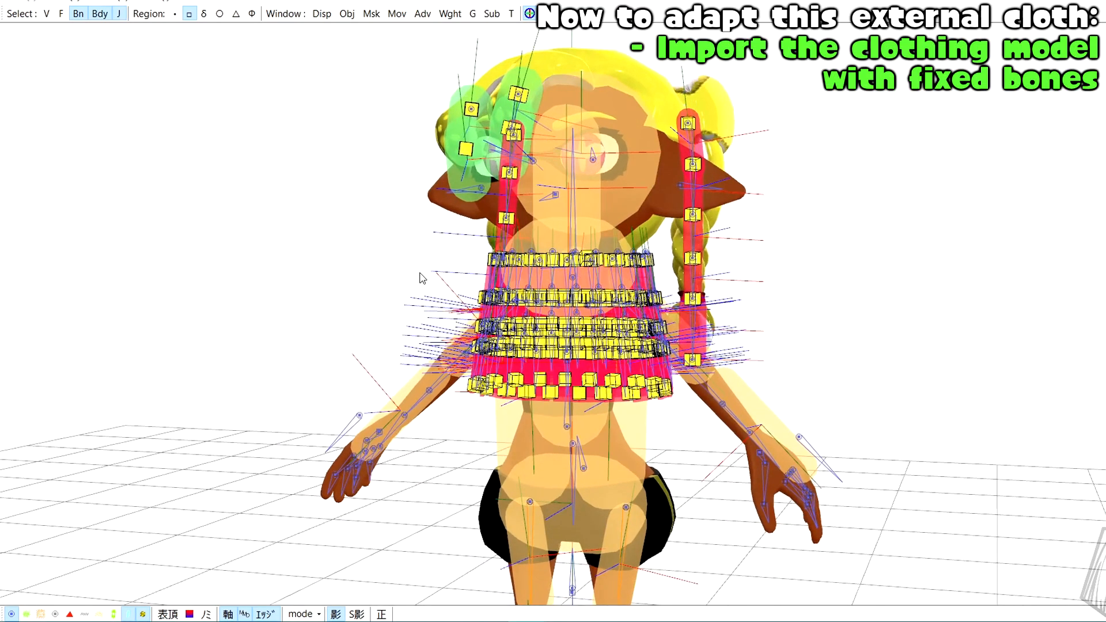
scroll(610, 415, "down", 5)
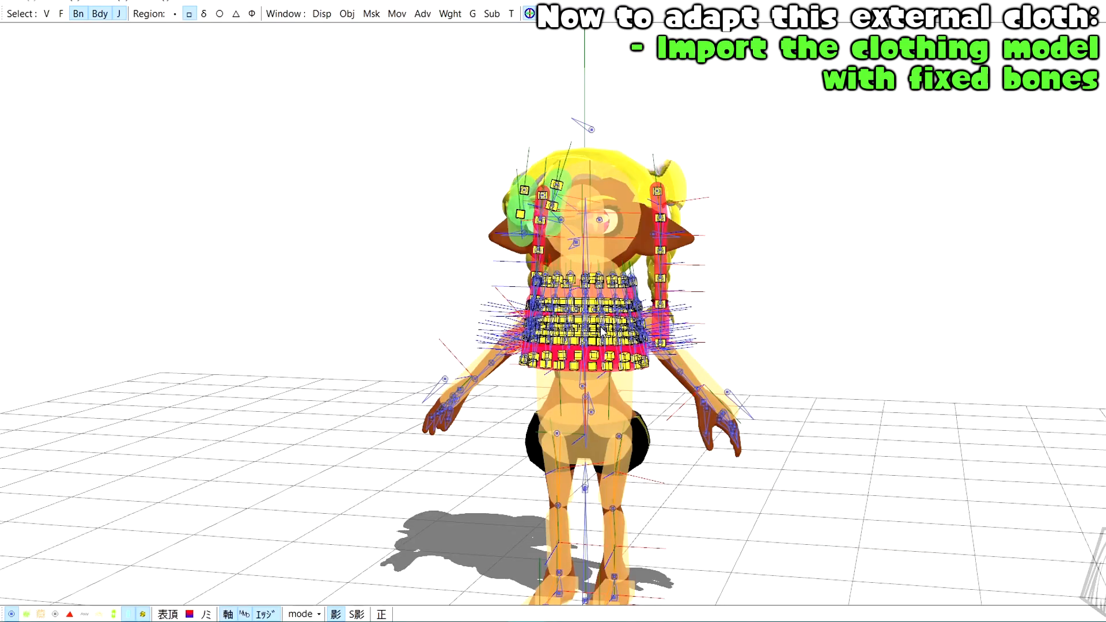
scroll(601, 330, "up", 2)
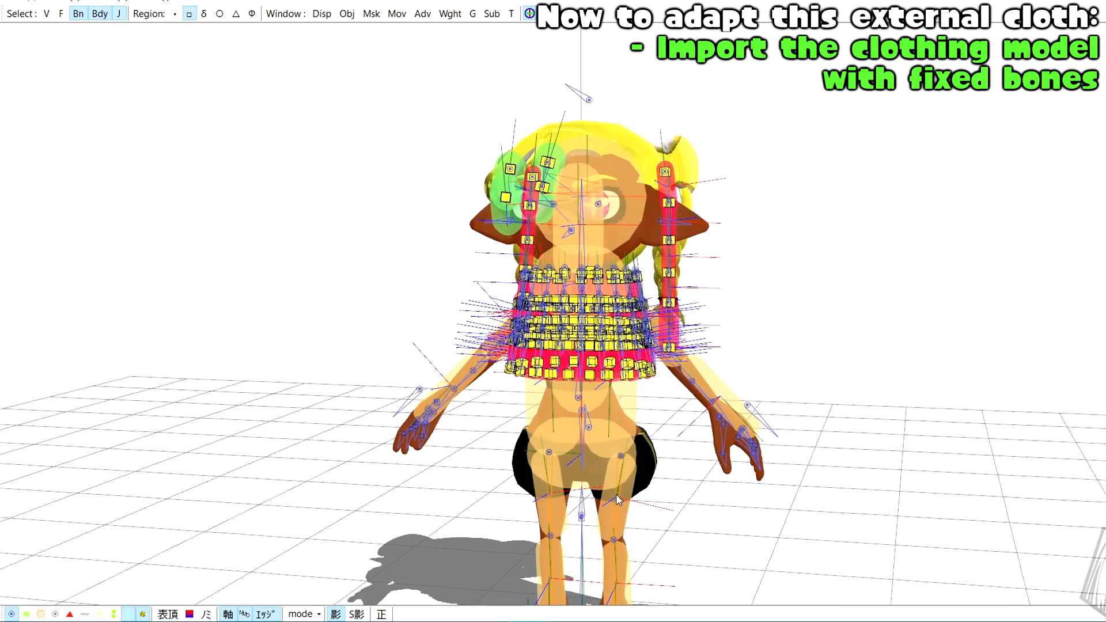
middle_click_drag(597, 513, 597, 450)
scroll(591, 366, "up", 1)
Limit selection to vertices, mask the model to show only material 30: 材質0, and select all of the dress's vertices.
left_click(119, 13)
left_click(100, 13)
left_click(73, 14)
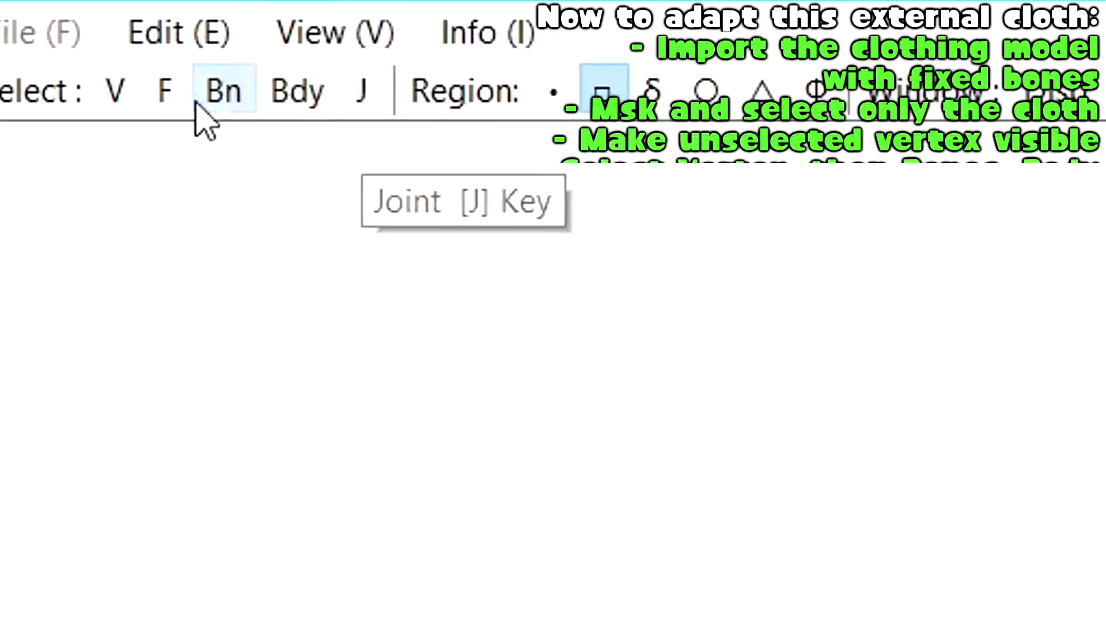
left_click(111, 78)
left_click(917, 59)
scroll(186, 579, "down", 7)
left_click(276, 541)
left_click(367, 93)
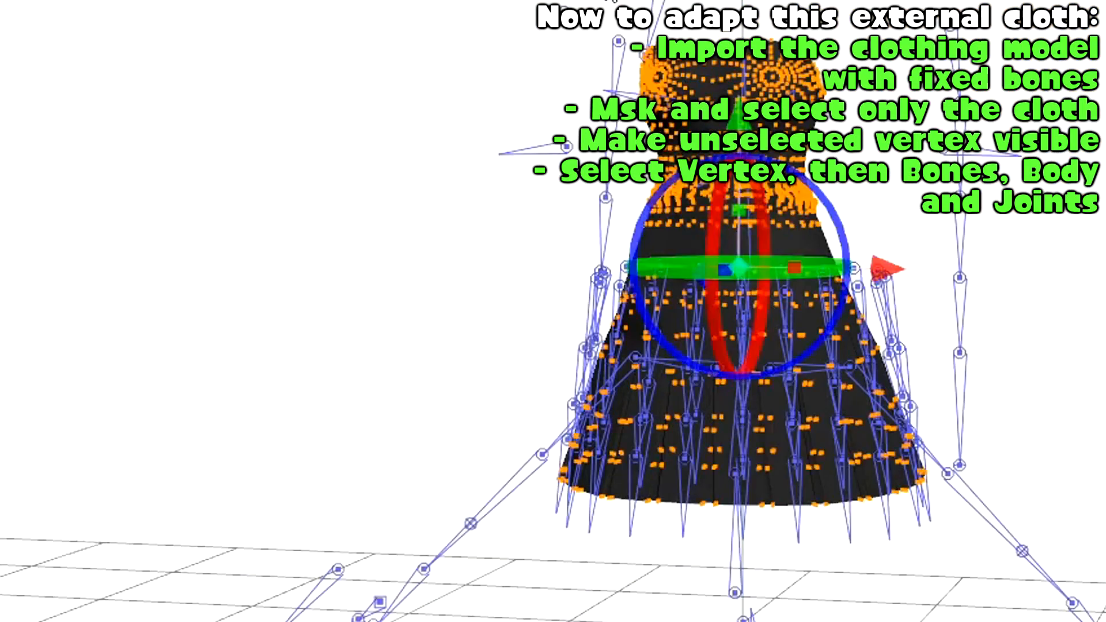
Enable selection of bones, bodies and joints as well, and select the dress's skirt bones from 左スカートA2 onward in the bone list.
left_click(125, 67)
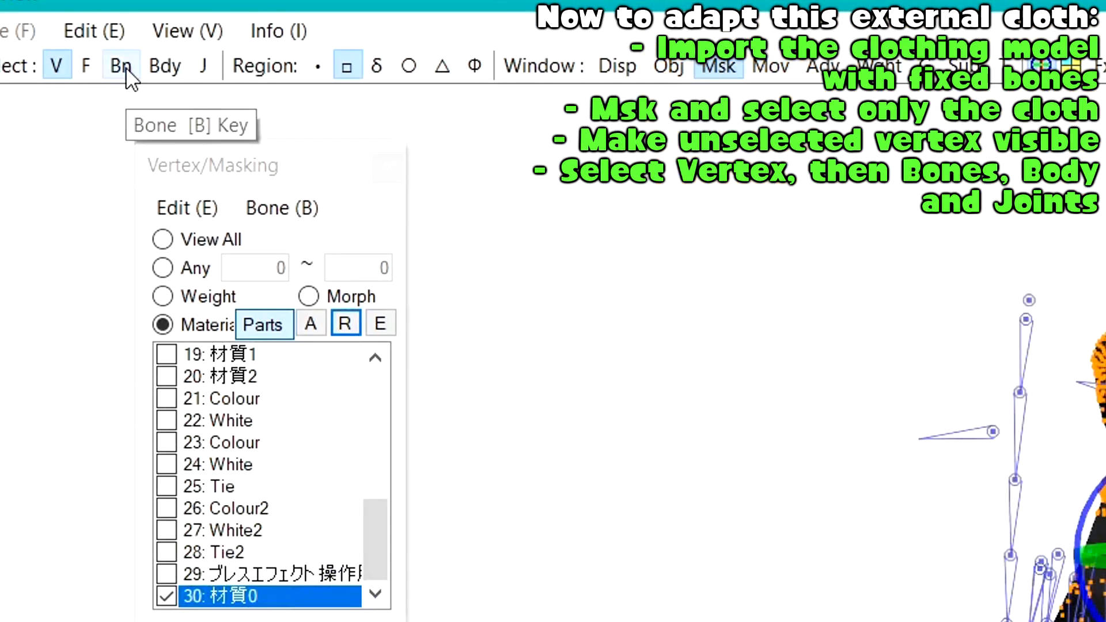
left_click(167, 67)
left_click(203, 65)
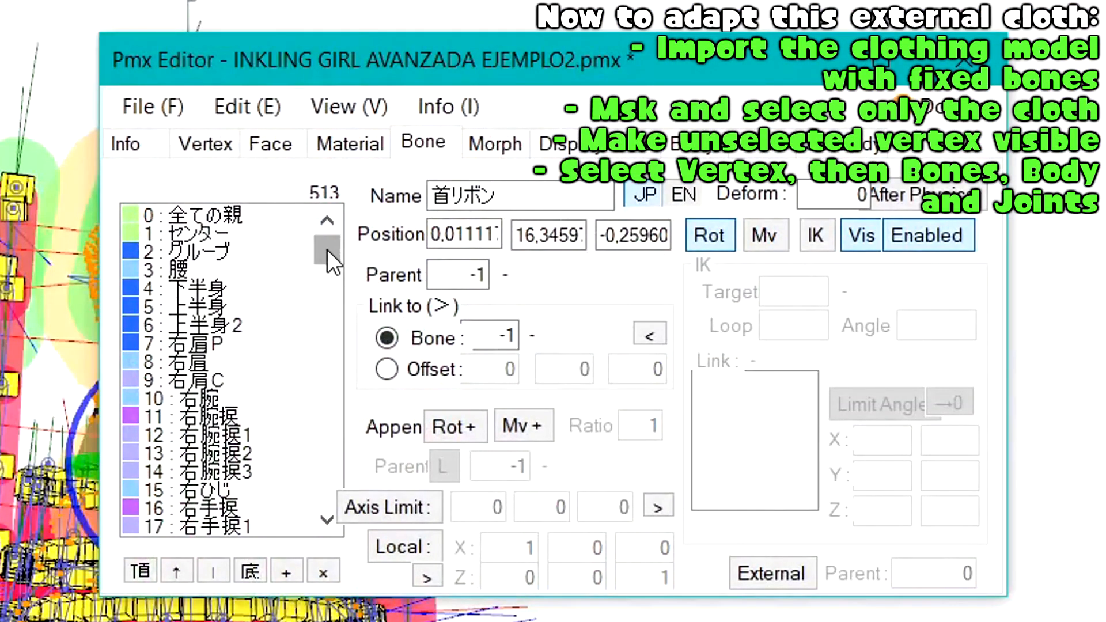
left_click_drag(377, 255, 429, 543)
scroll(247, 334, "up", 18)
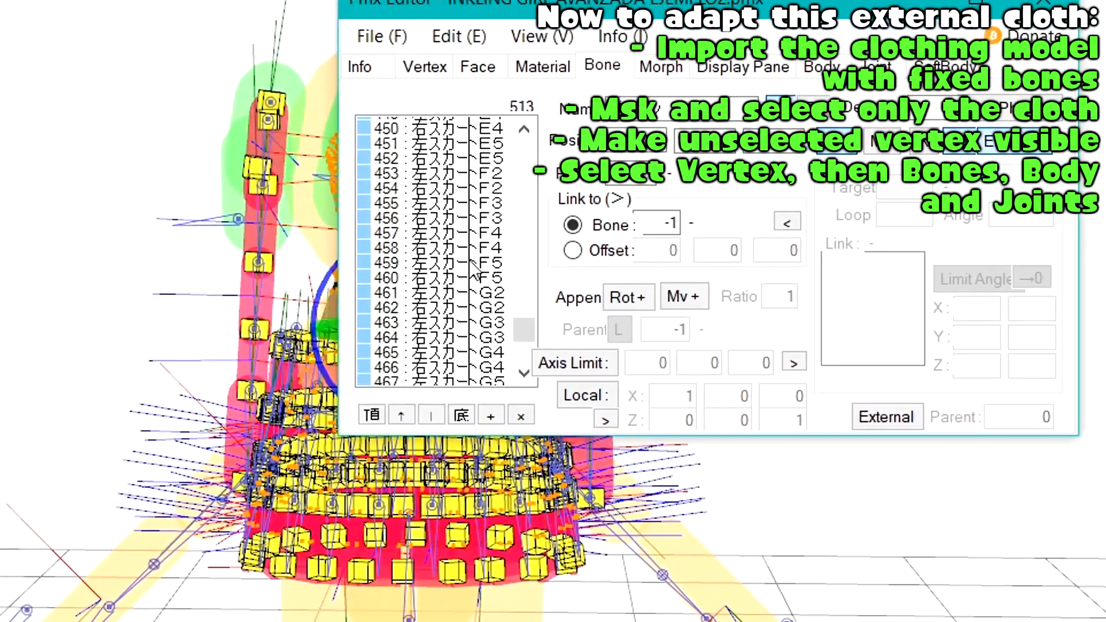
scroll(474, 270, "up", 16)
scroll(474, 271, "down", 4)
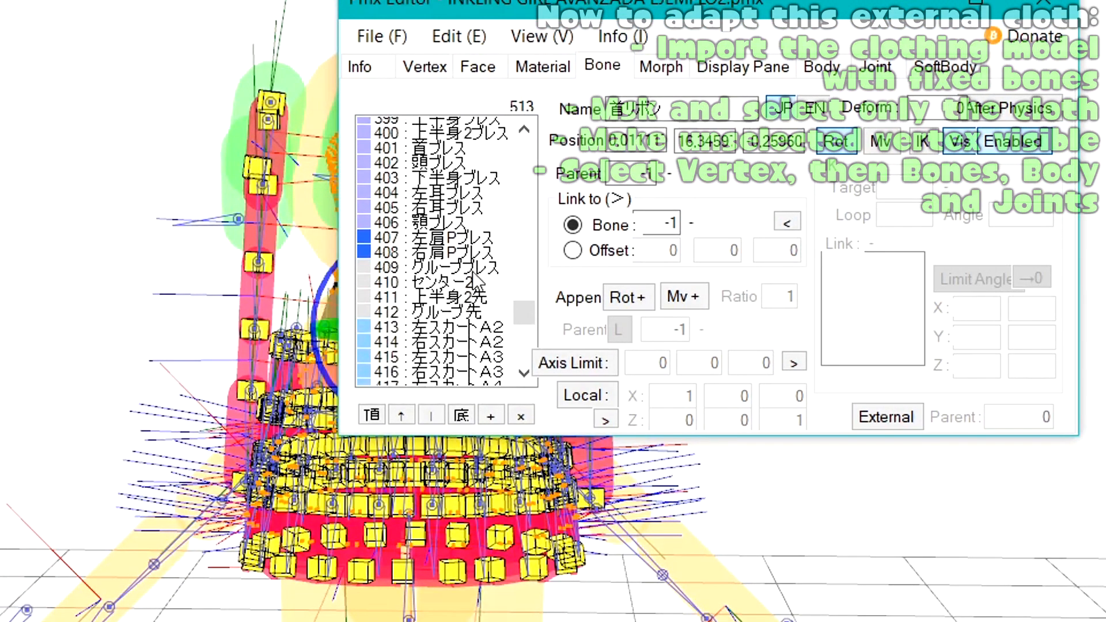
left_click_drag(439, 199, 192, 611)
Select the dress's rigid bodies and joints in their lists, and hide bodies and joints in the model view.
left_click(821, 66)
left_click_drag(524, 150, 529, 233)
left_click_drag(439, 214, 439, 426)
left_click(874, 66)
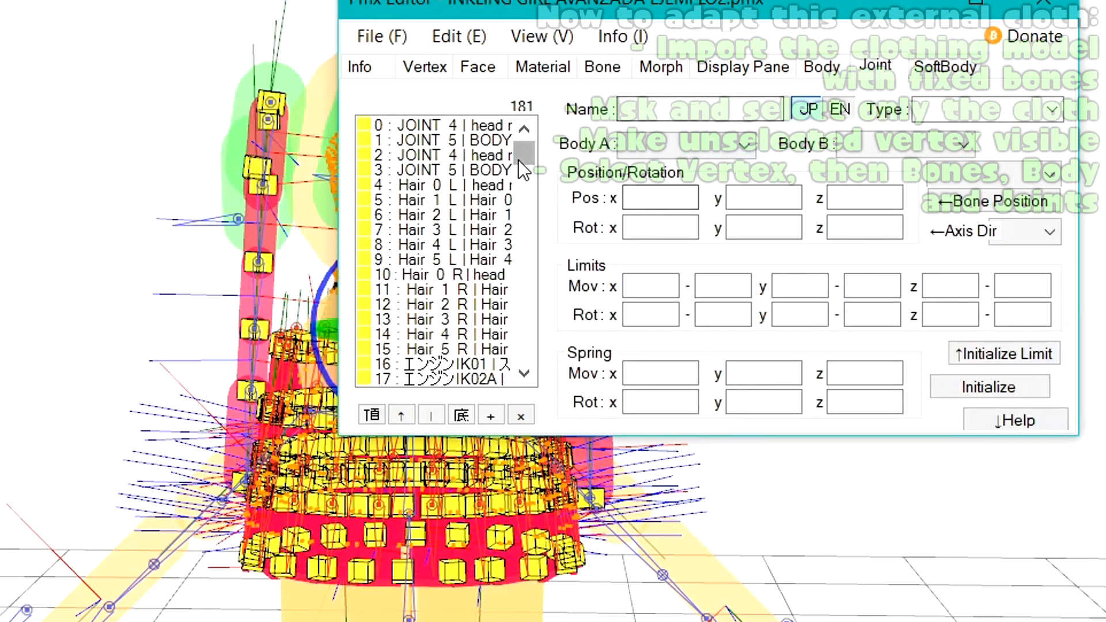
left_click_drag(517, 159, 518, 176)
left_click_drag(439, 229, 438, 426)
left_click(921, 5)
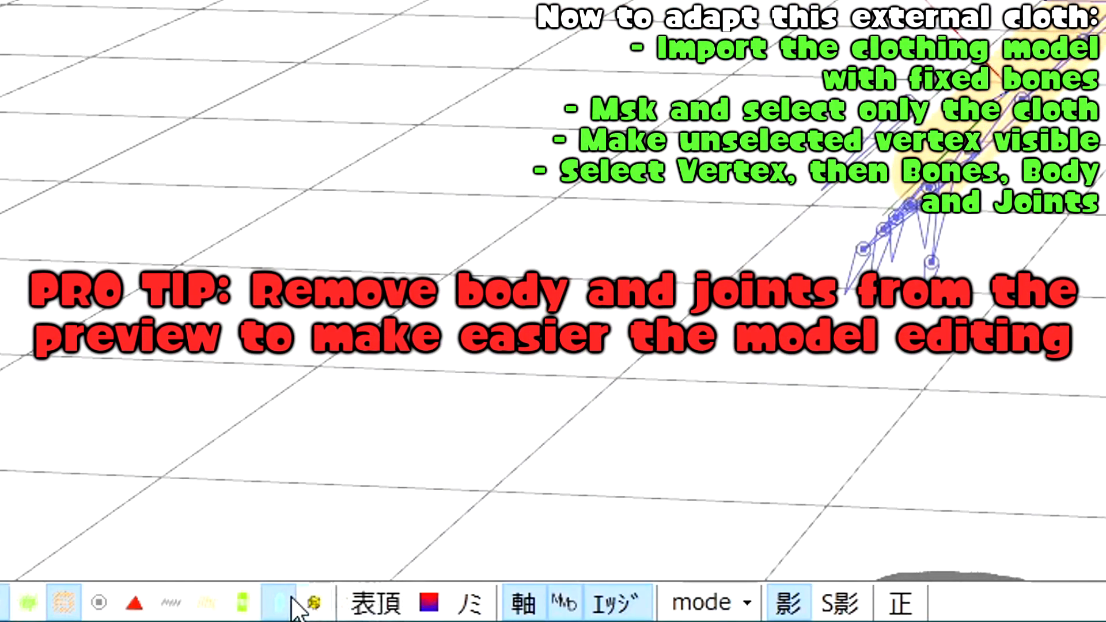
left_click(291, 599)
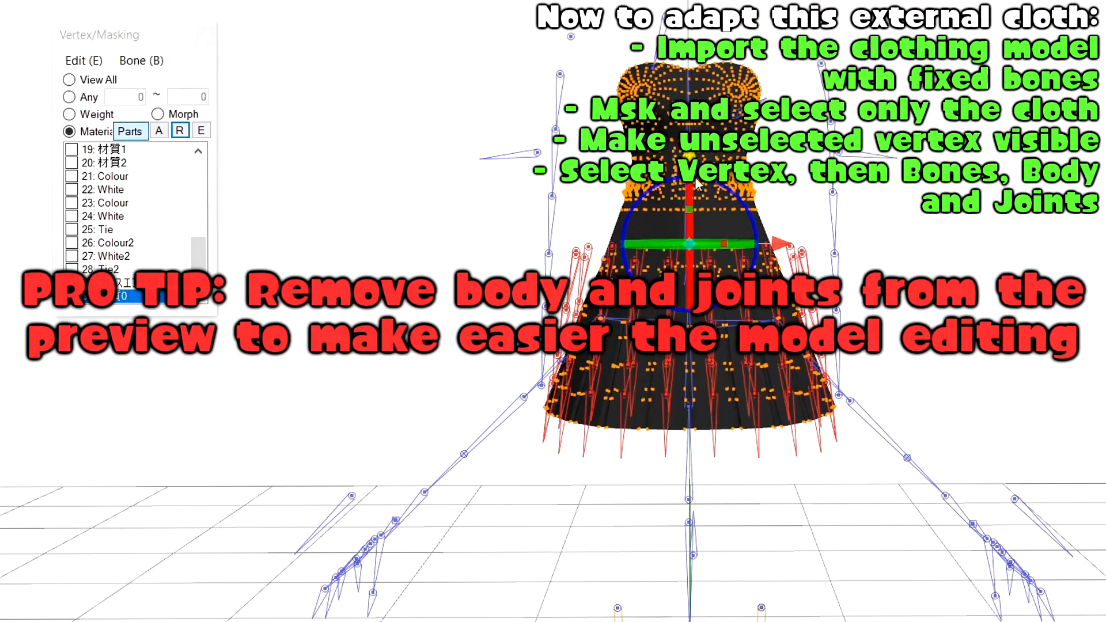
Show the rest of the character and move and scale the selected dress so its torso lines up with hers.
scroll(697, 183, "up", 5)
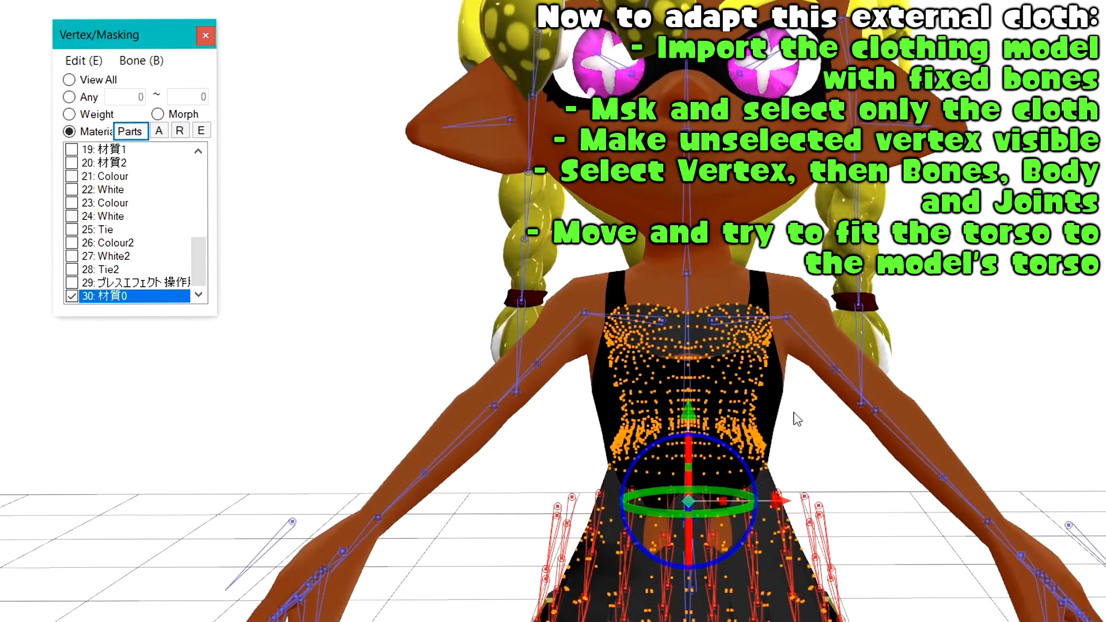
right_click_drag(797, 419, 984, 480)
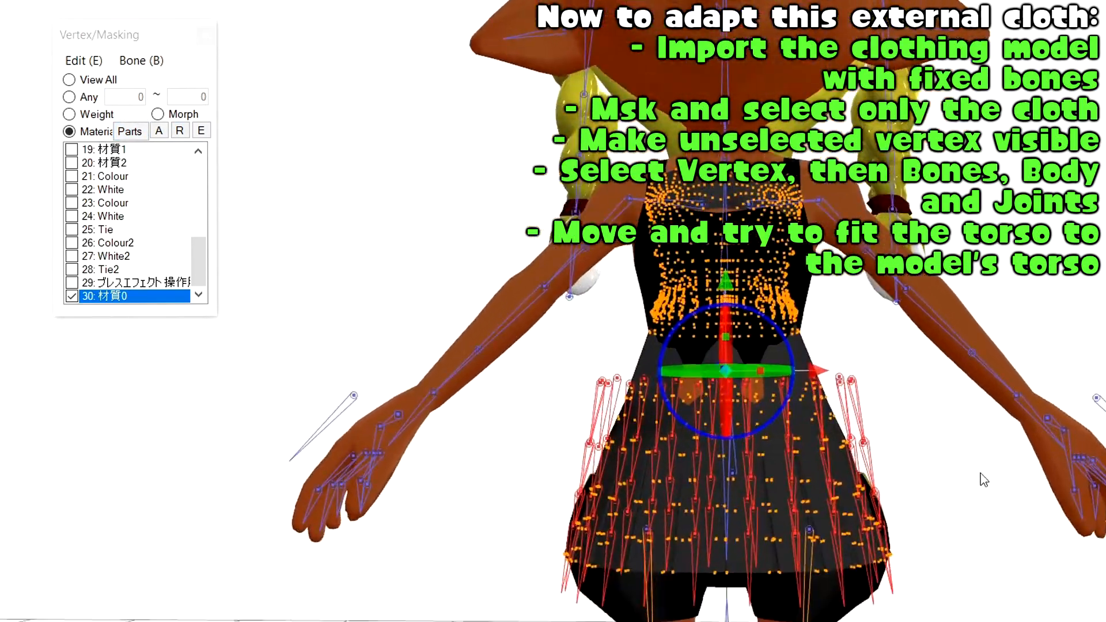
scroll(855, 467, "down", 4)
scroll(865, 472, "up", 4)
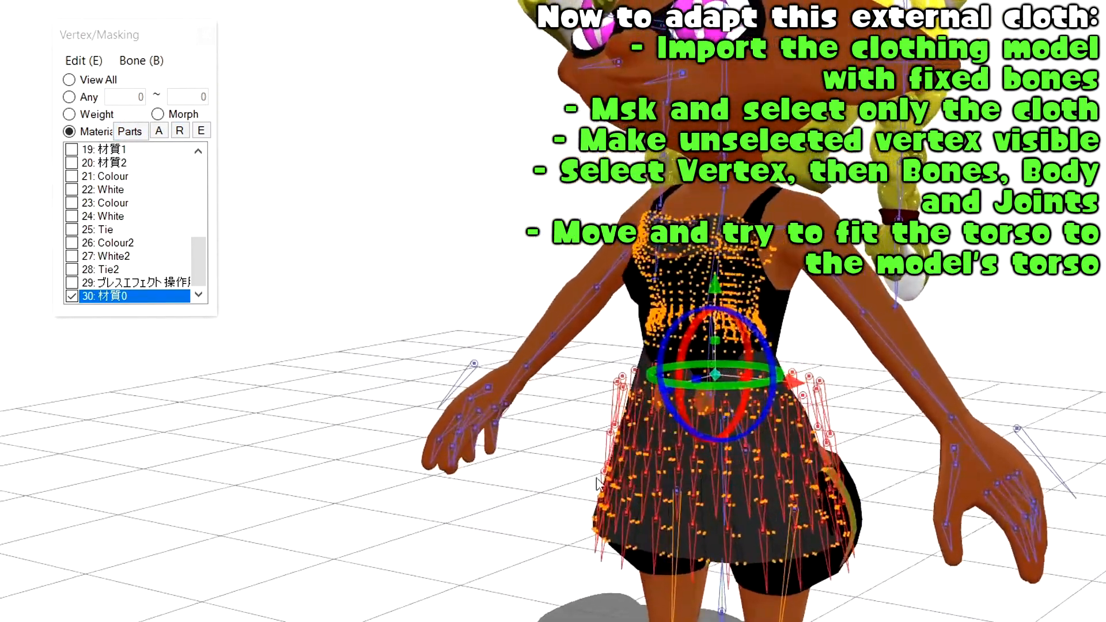
right_click_drag(866, 496, 872, 466)
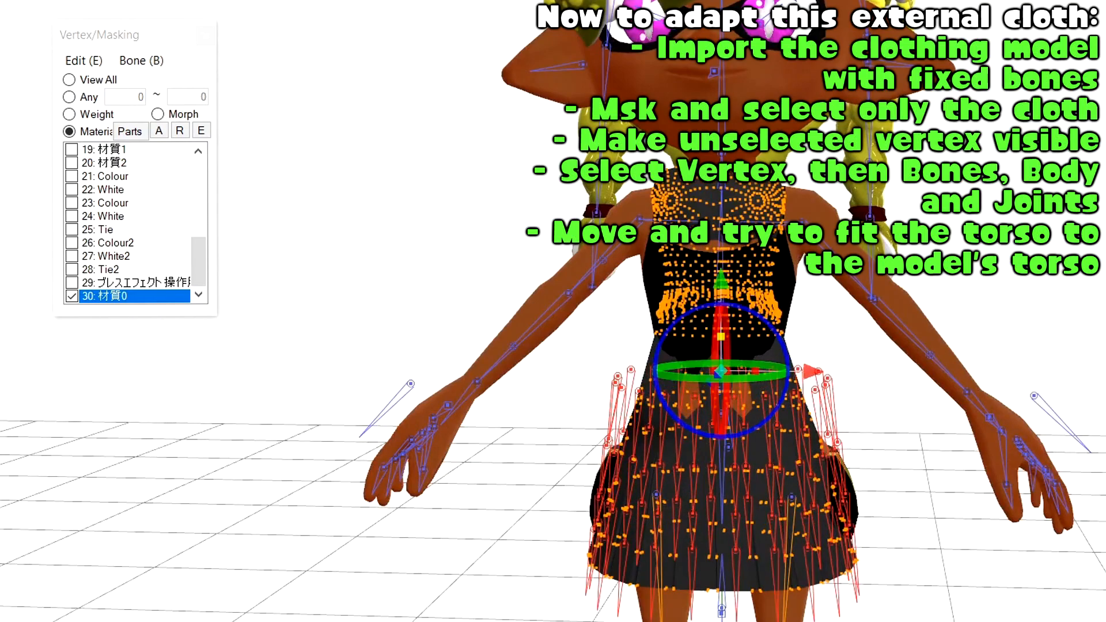
left_click_drag(721, 286, 716, 299)
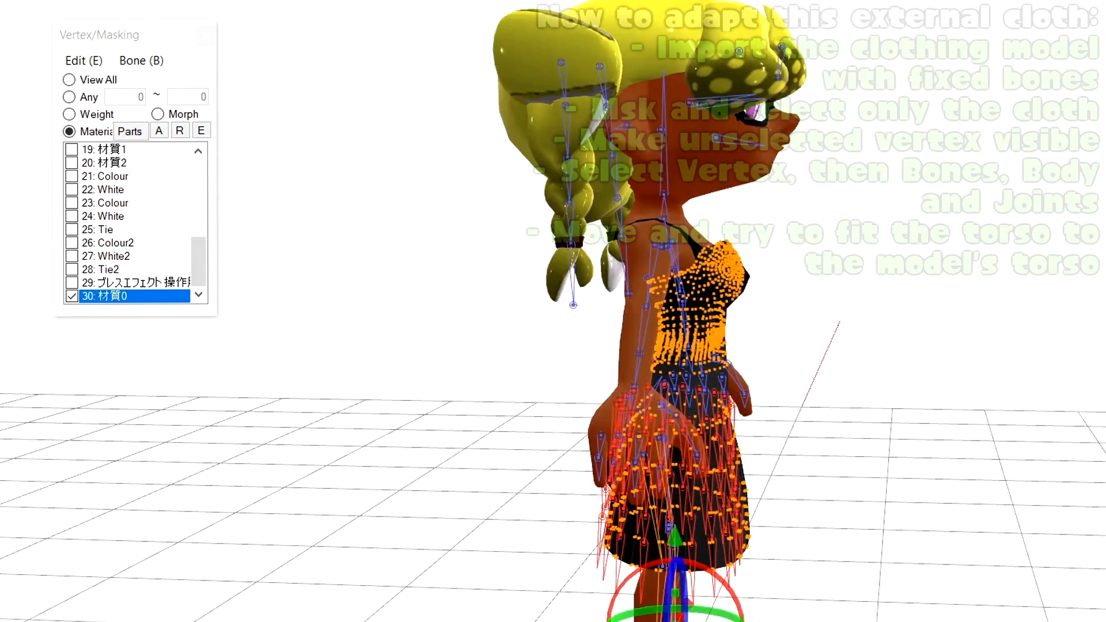
Adjust the dress's depth and width so its upper part wraps closely around the character's chest and waist.
left_click_drag(705, 599, 694, 600)
right_click_drag(766, 424, 574, 402)
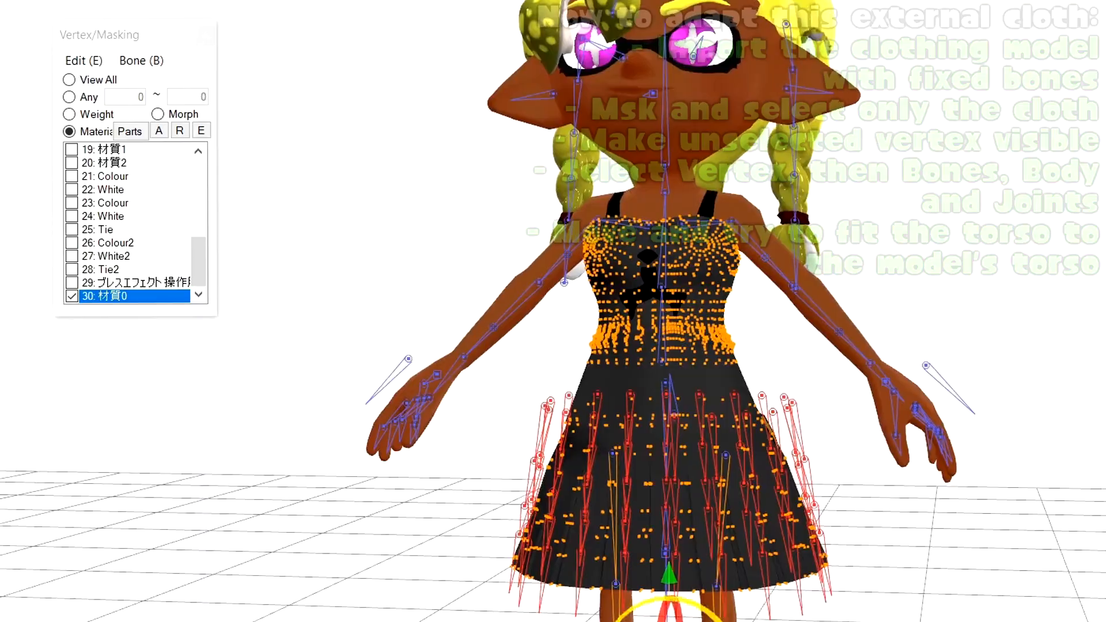
right_click_drag(720, 427, 609, 426)
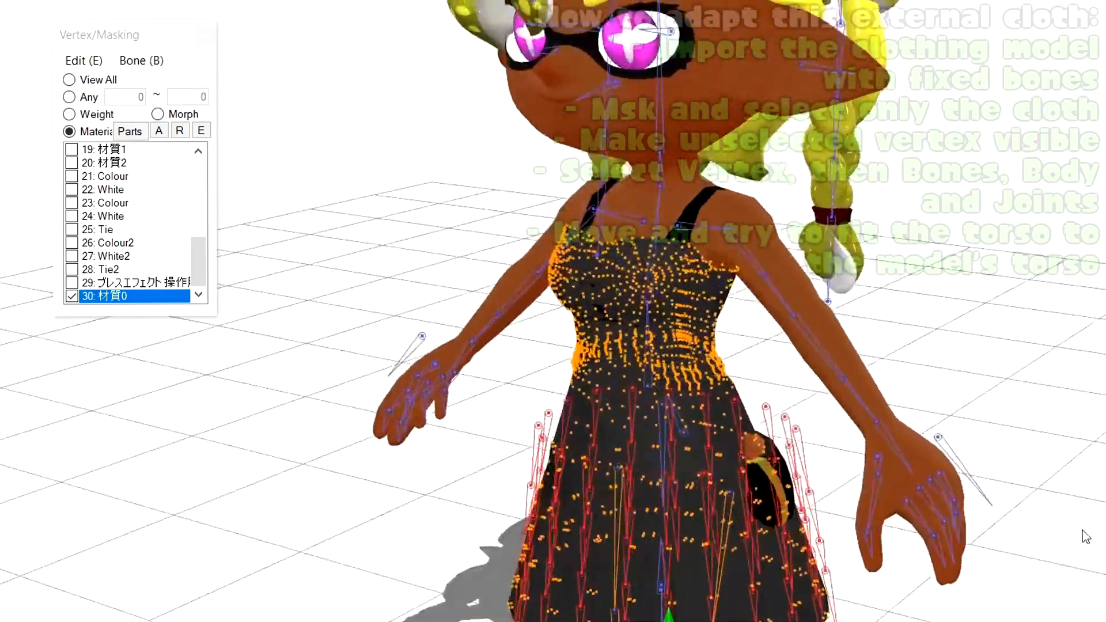
right_click_drag(1086, 537, 679, 609)
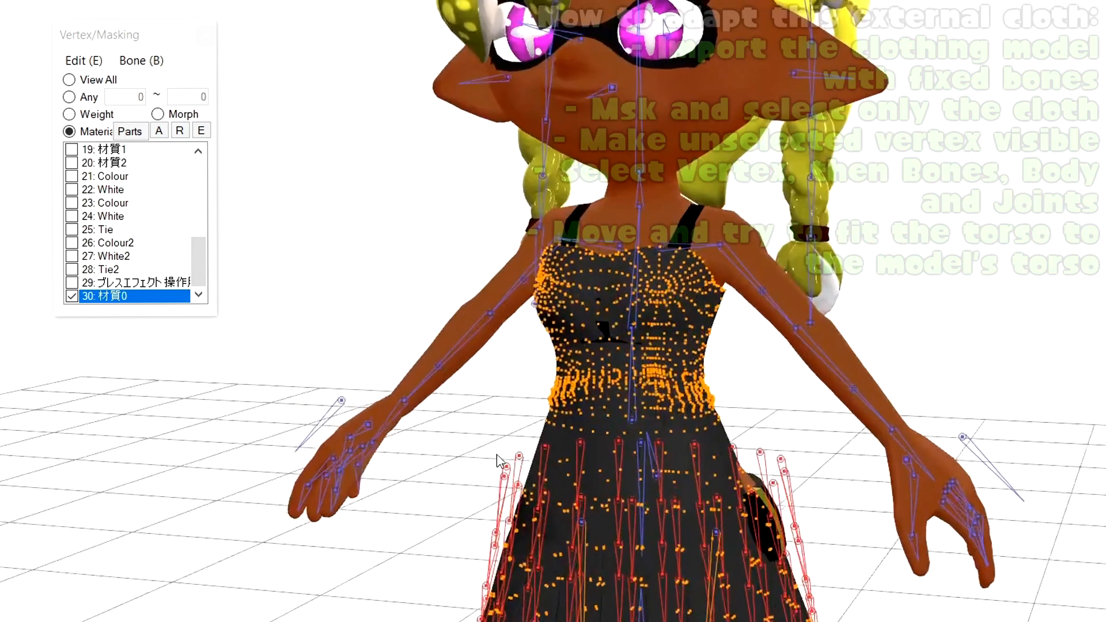
right_click_drag(498, 461, 611, 452)
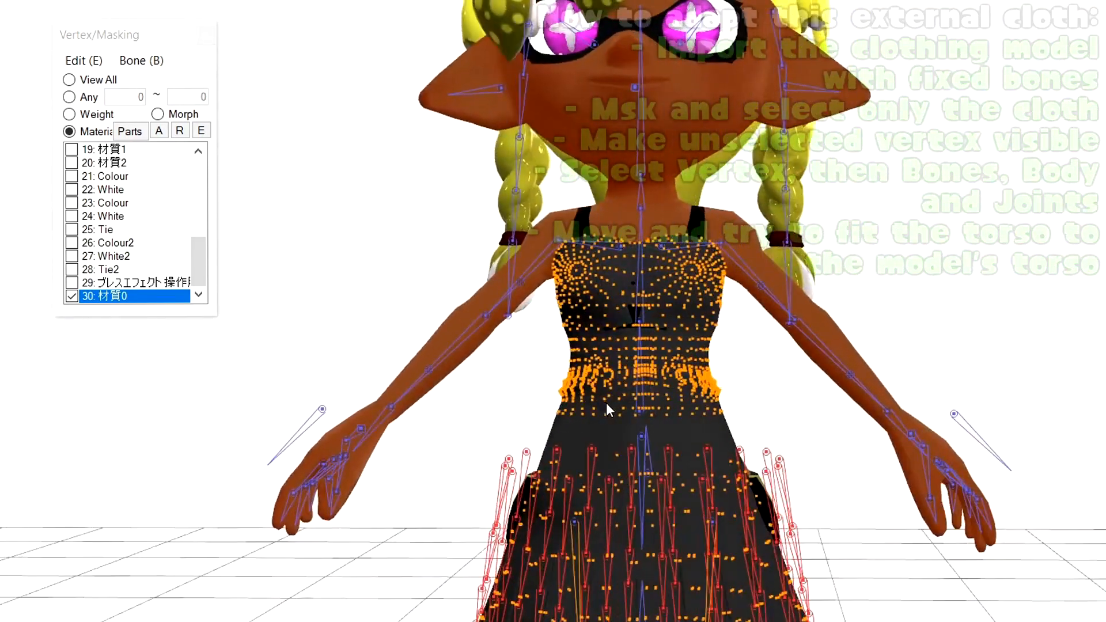
Deselect the dress's torso and upper skirt in stages, and scale the remaining skirt vertices and bones to reshape the skirt.
left_click_drag(539, 433, 749, 209)
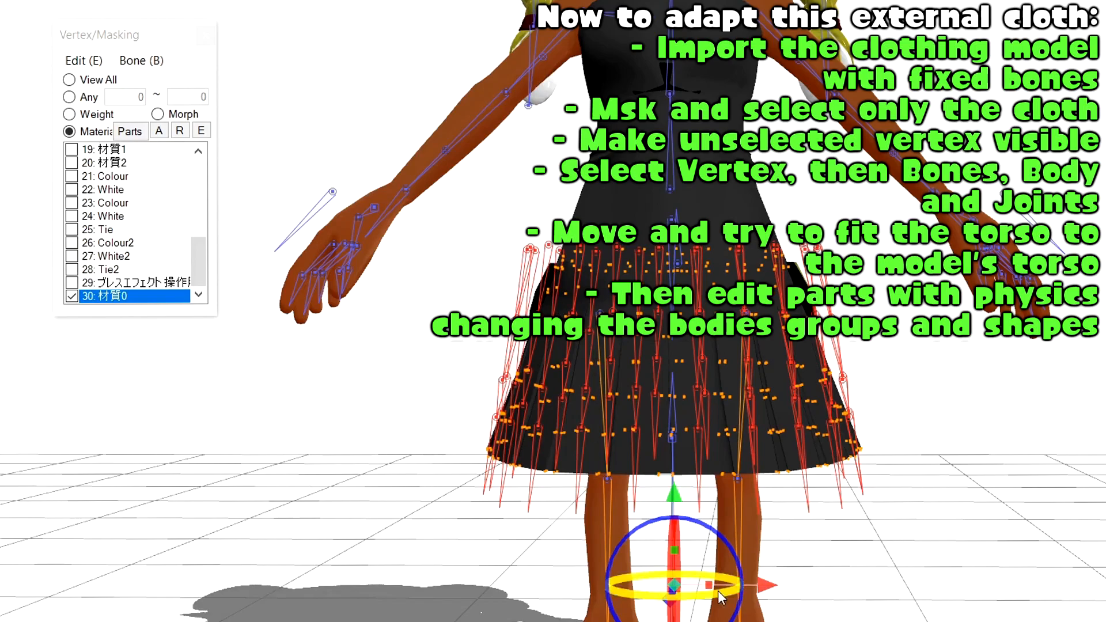
right_click_drag(707, 586, 171, 561)
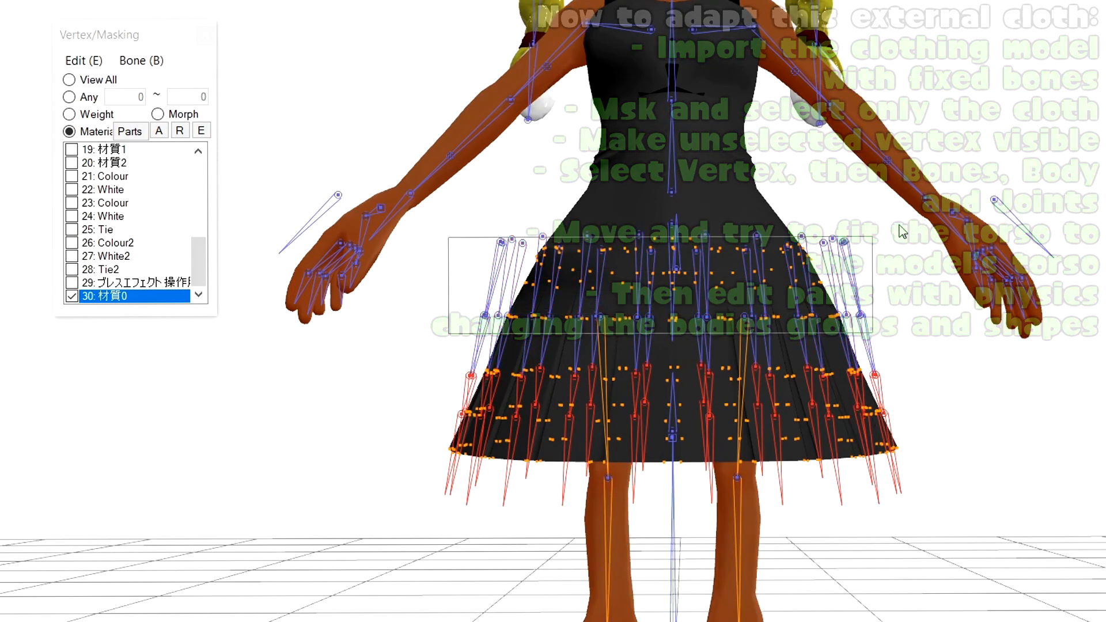
left_click_drag(913, 202, 914, 202, "ctrl")
mouse_move(704, 593)
left_mouse_down()
mouse_move(681, 592)
mouse_move(691, 599)
left_mouse_up()
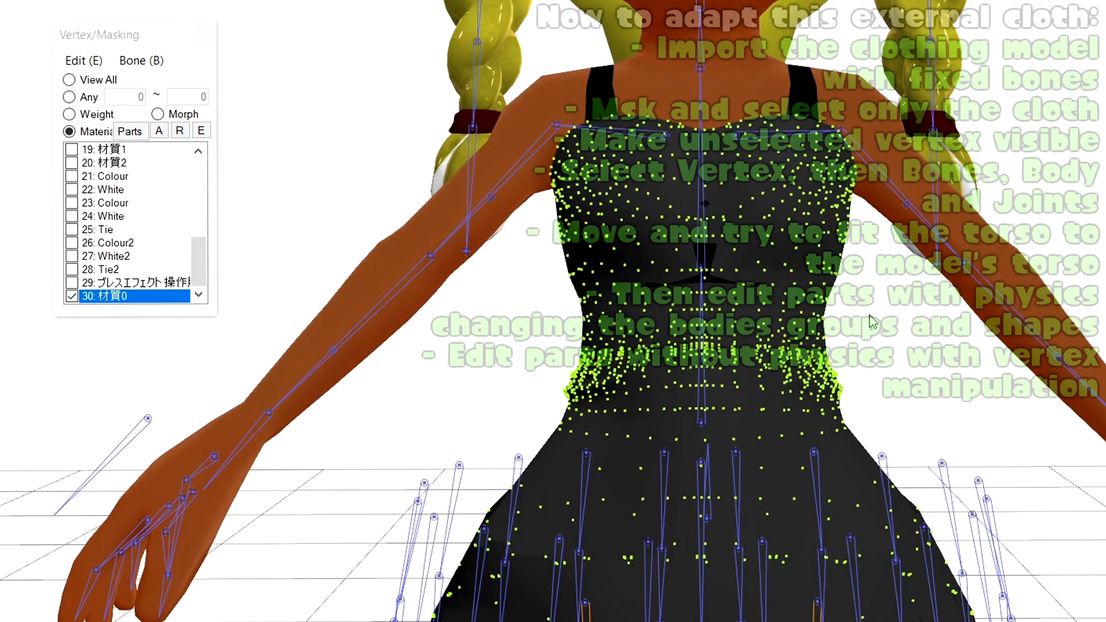
Select the dress's chest vertices without physics and reshape them to follow the character's bust and back.
left_click_drag(515, 96, 514, 97)
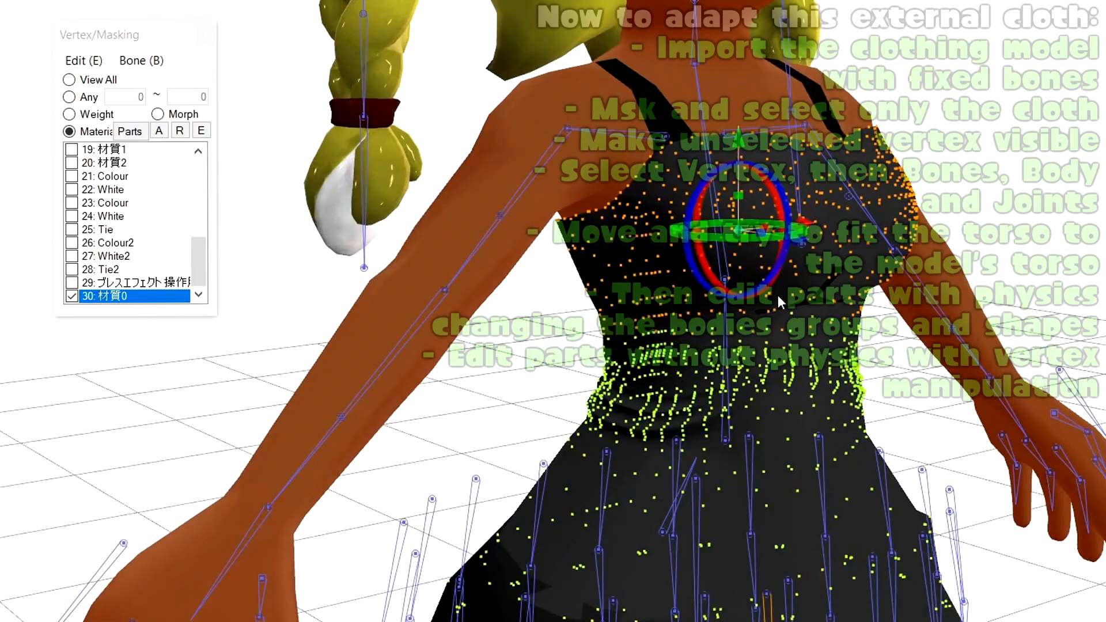
left_click_drag(805, 241, 803, 243)
right_click_drag(920, 381, 811, 366)
left_click_drag(946, 281, 588, 121)
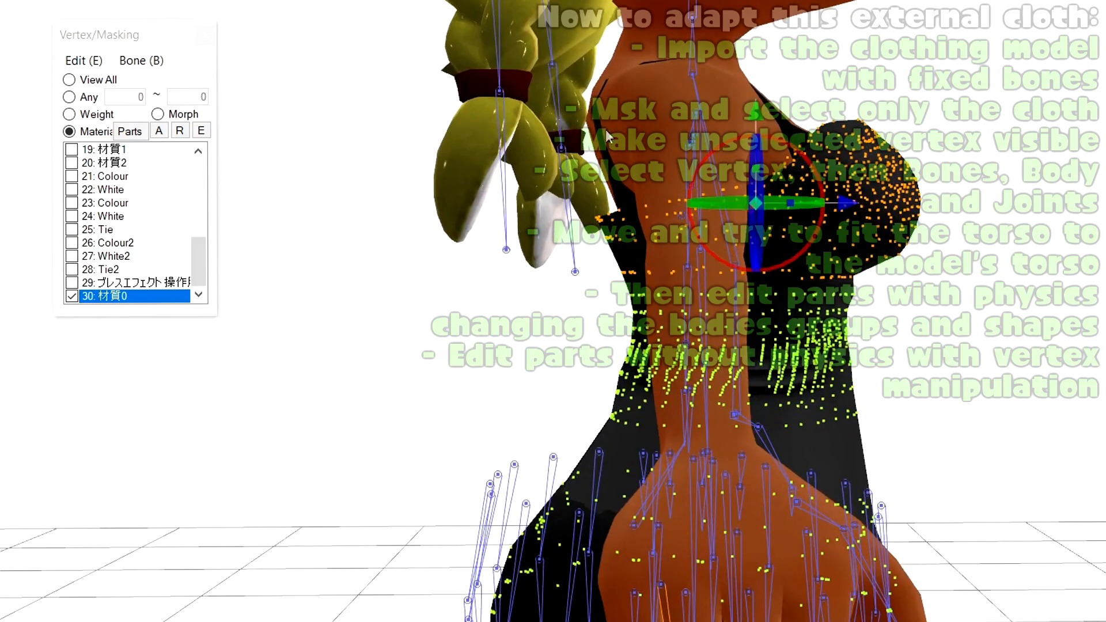
left_click_drag(790, 203, 774, 202)
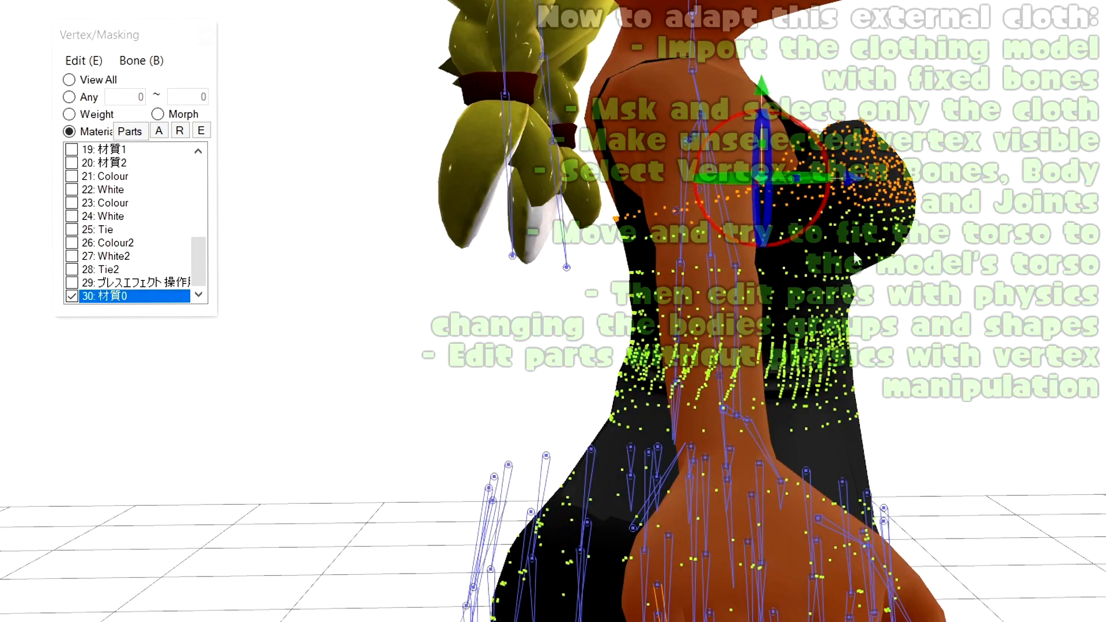
right_click_drag(959, 255, 763, 436)
middle_click_drag(762, 436, 661, 403)
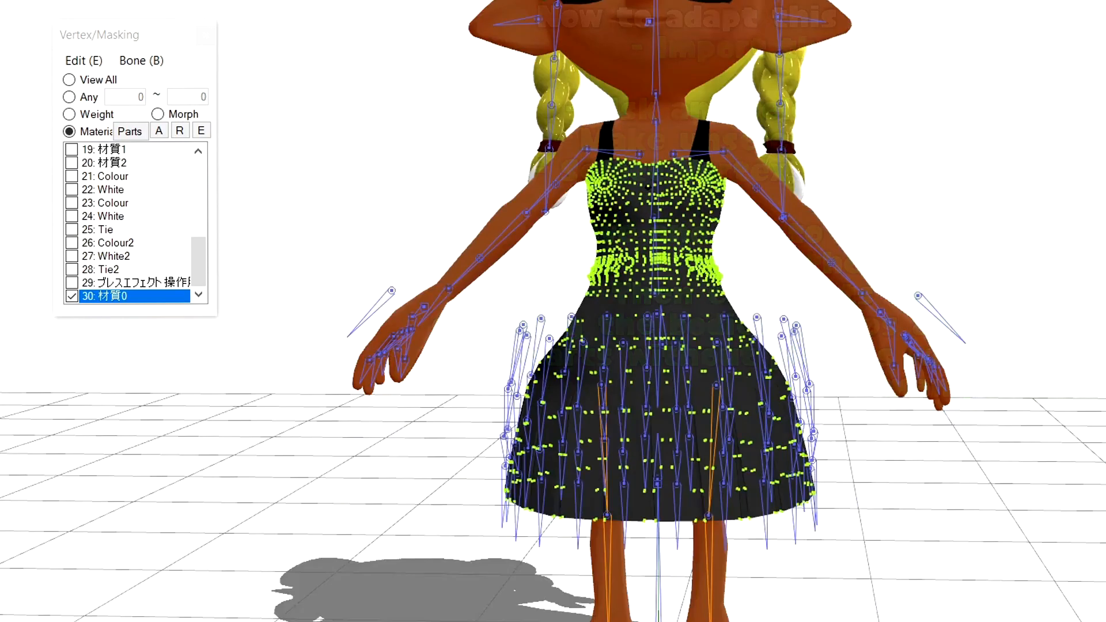
Open the model's bone list and check the assigned parent bone of the dress's last skirt bones, such as 左スカートJ2 and 右スカートJ2.
mouse_move(599, 621)
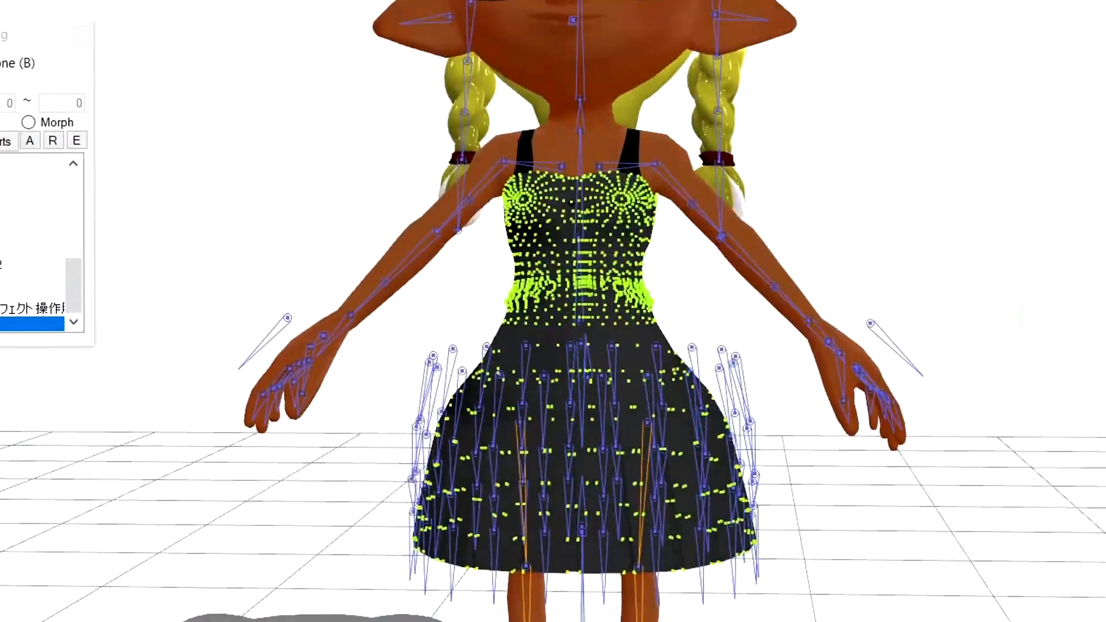
left_click(620, 616)
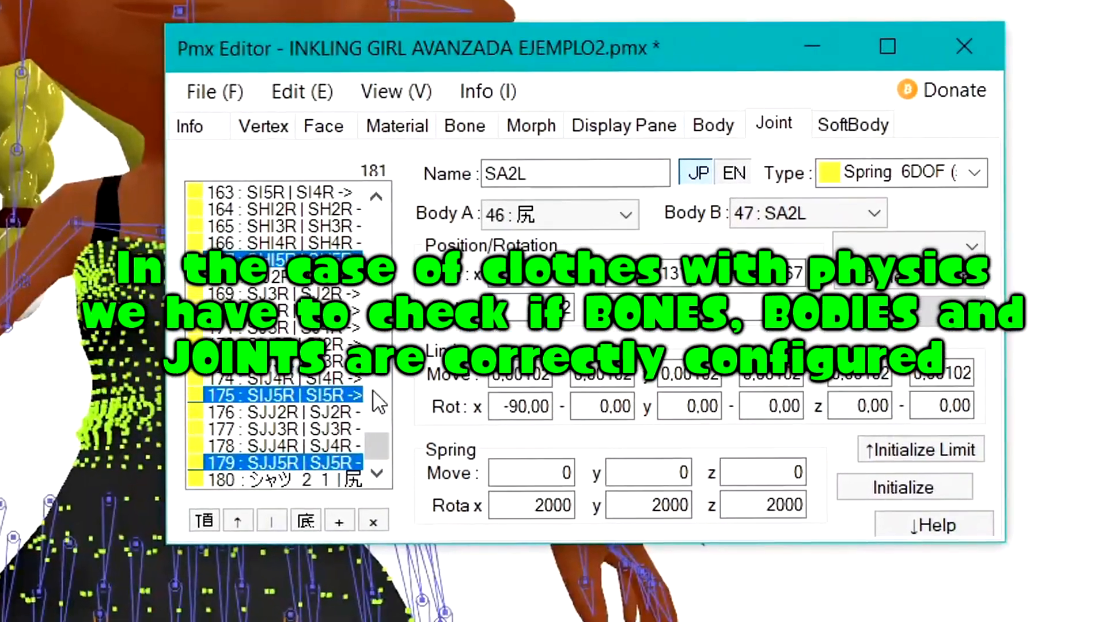
left_click(437, 130)
left_click(337, 486)
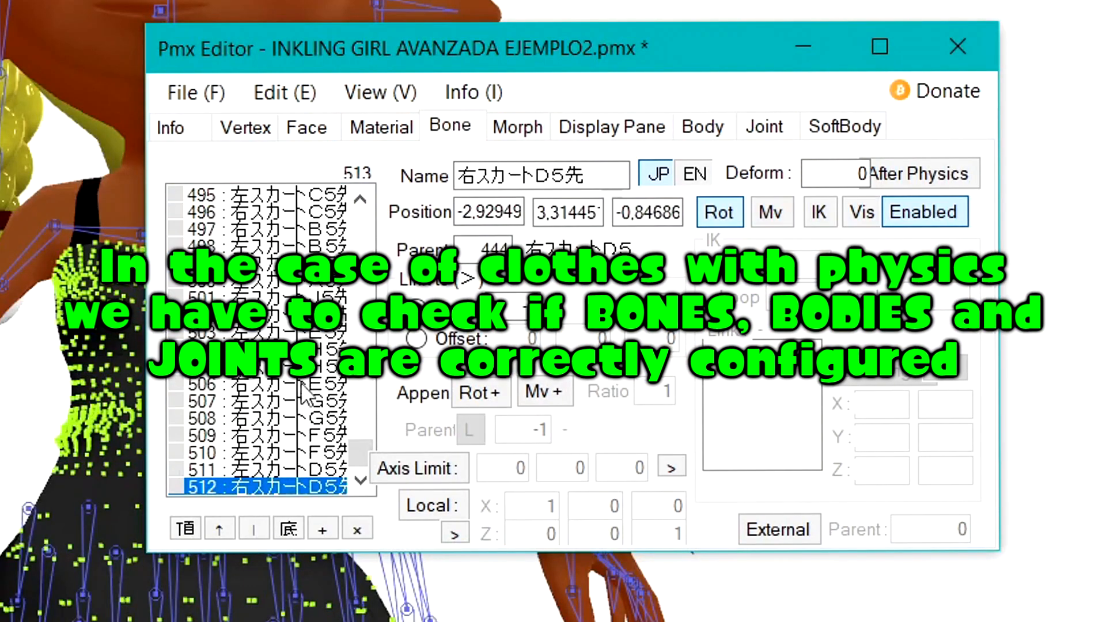
left_click(340, 469)
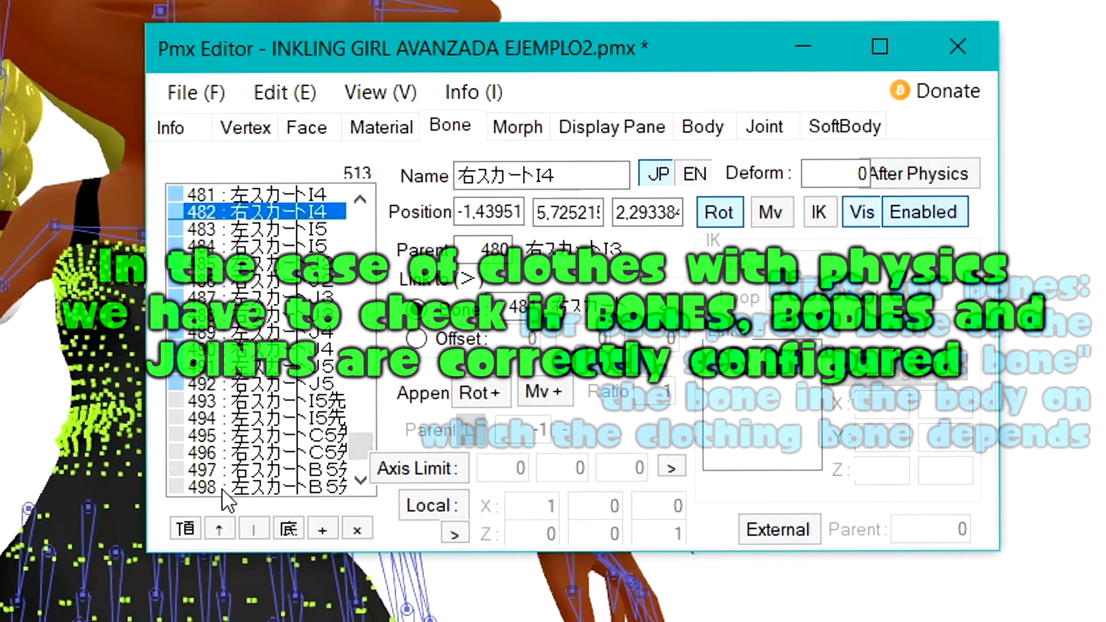
key("Down")
key("Down")
key("Down")
key("Down")
key("Down")
key("Up")
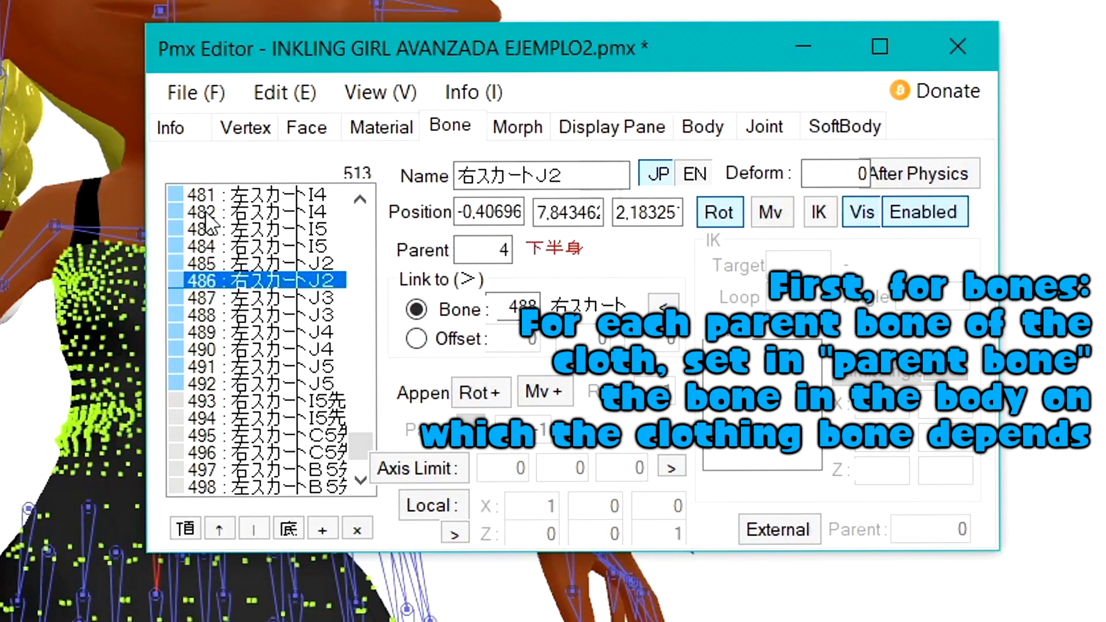
key("Up")
key("Up")
key("Down")
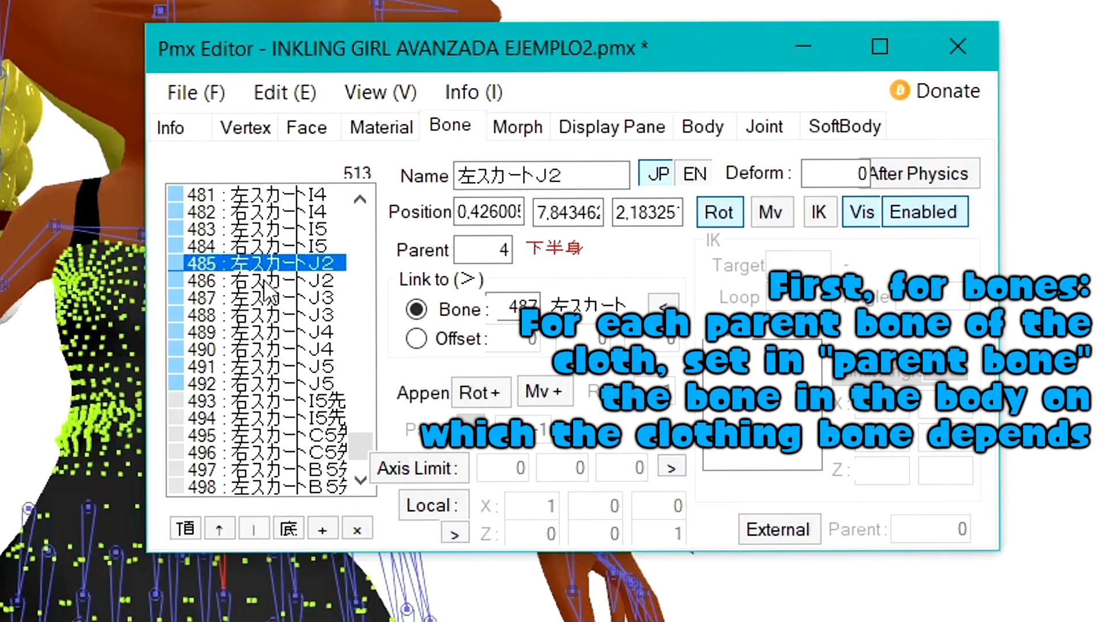
Go to the start of the skirt bones and check the parent and deform settings around 左スカートA2.
scroll(347, 291, "up", 20)
scroll(334, 415, "down", 20)
scroll(325, 444, "up", 18)
scroll(328, 444, "up", 7)
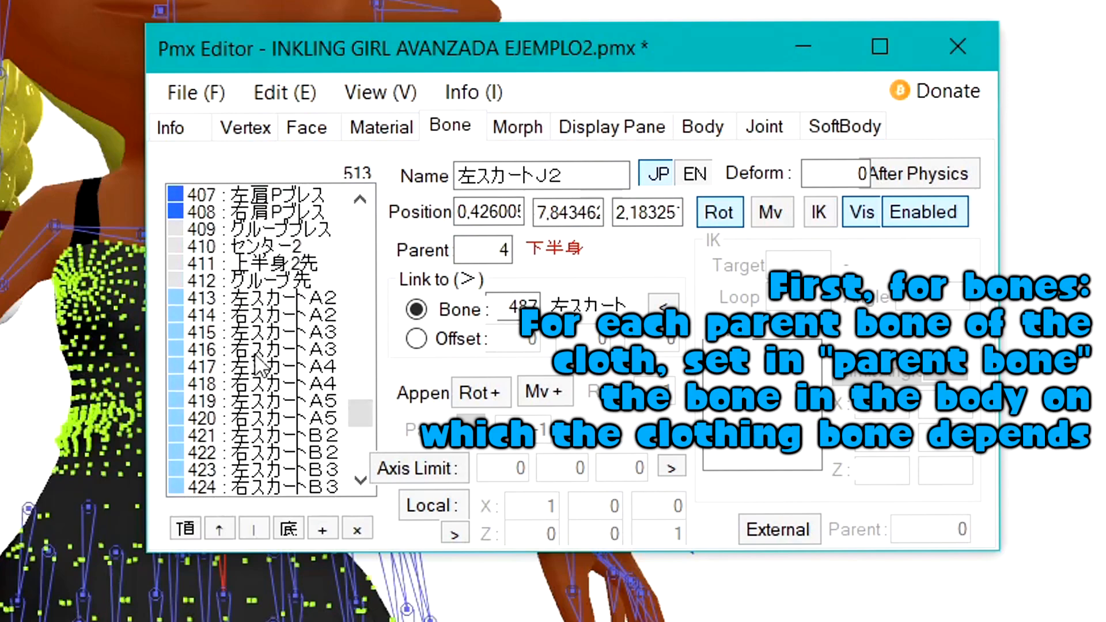
left_click(306, 247)
key("Down")
key("Down")
key("Down")
key("Down")
key("Down")
key("Down")
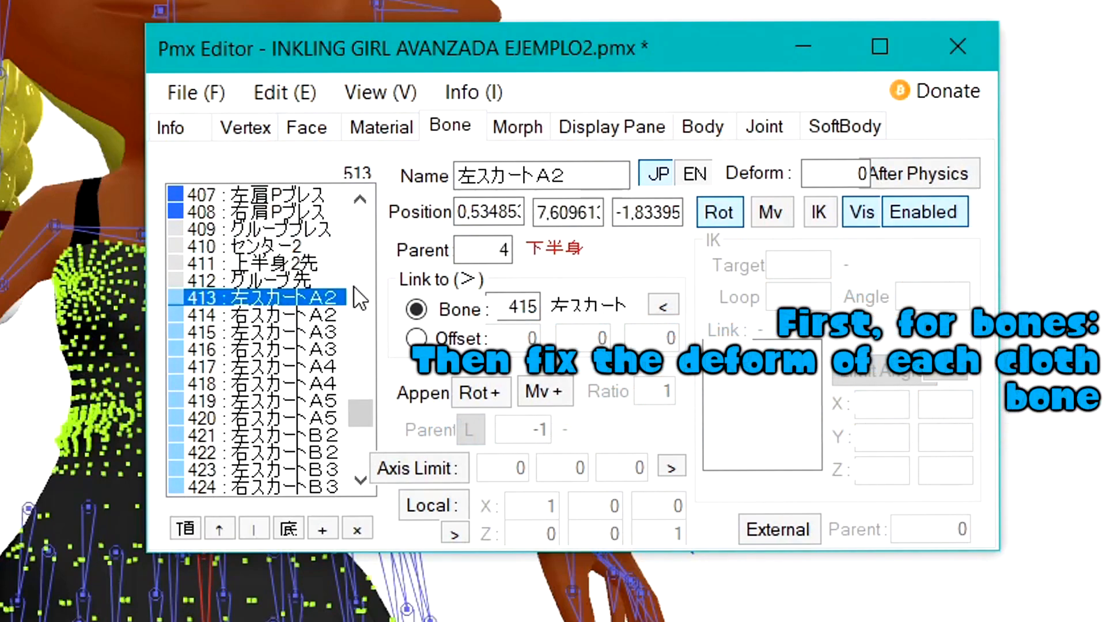
key("Up")
key("Up")
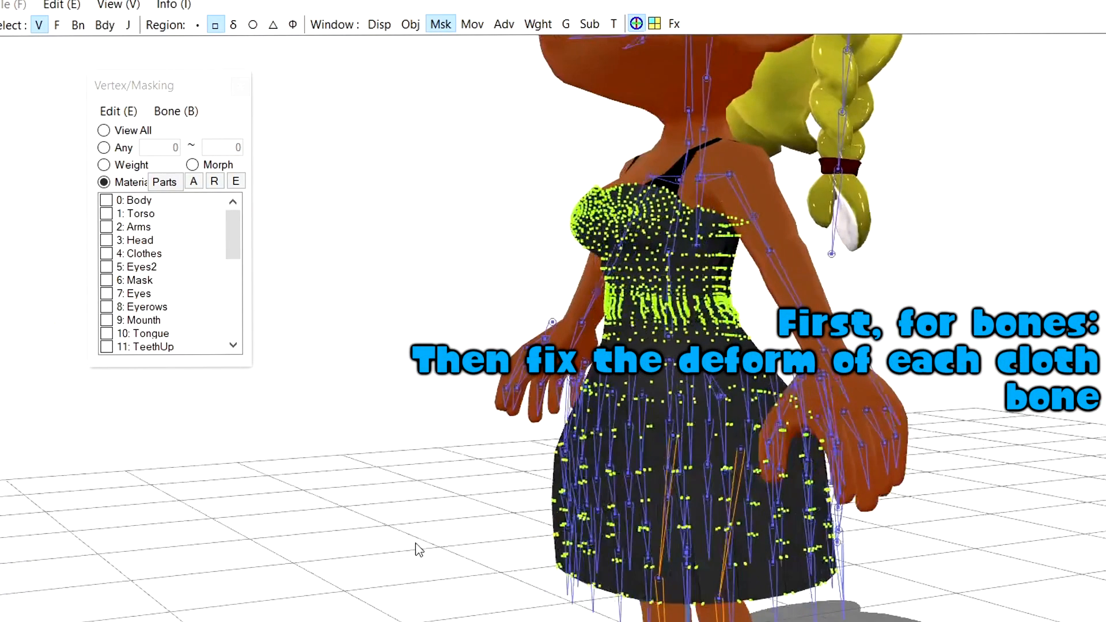
Display the rigid bodies and joints over the character and dress in the model view.
scroll(814, 499, "up", 5)
scroll(611, 467, "up", 3)
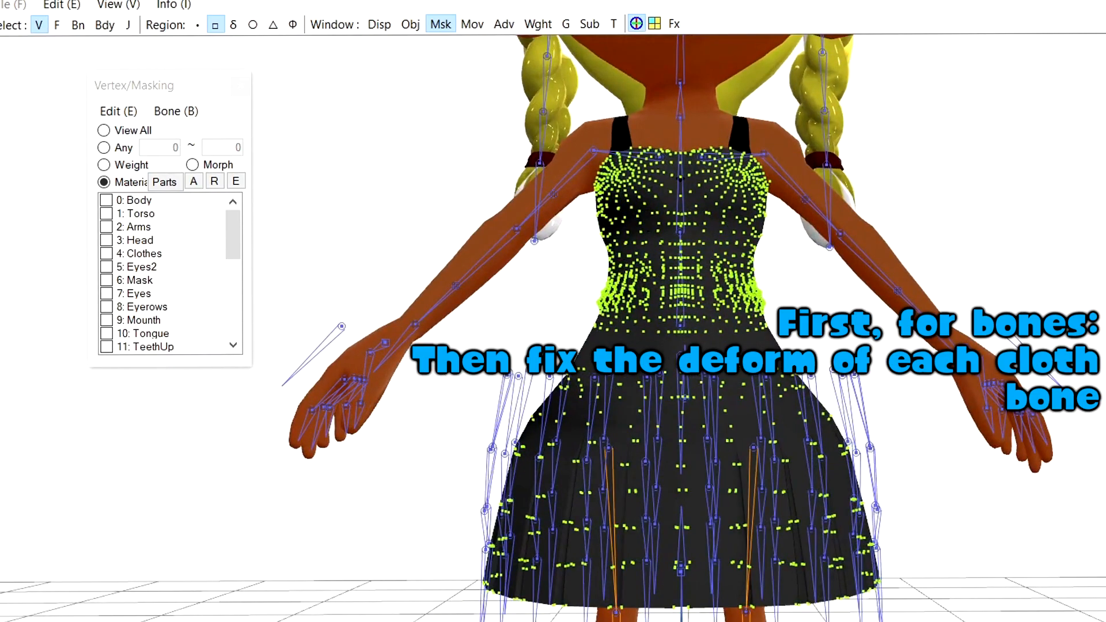
left_click(105, 25)
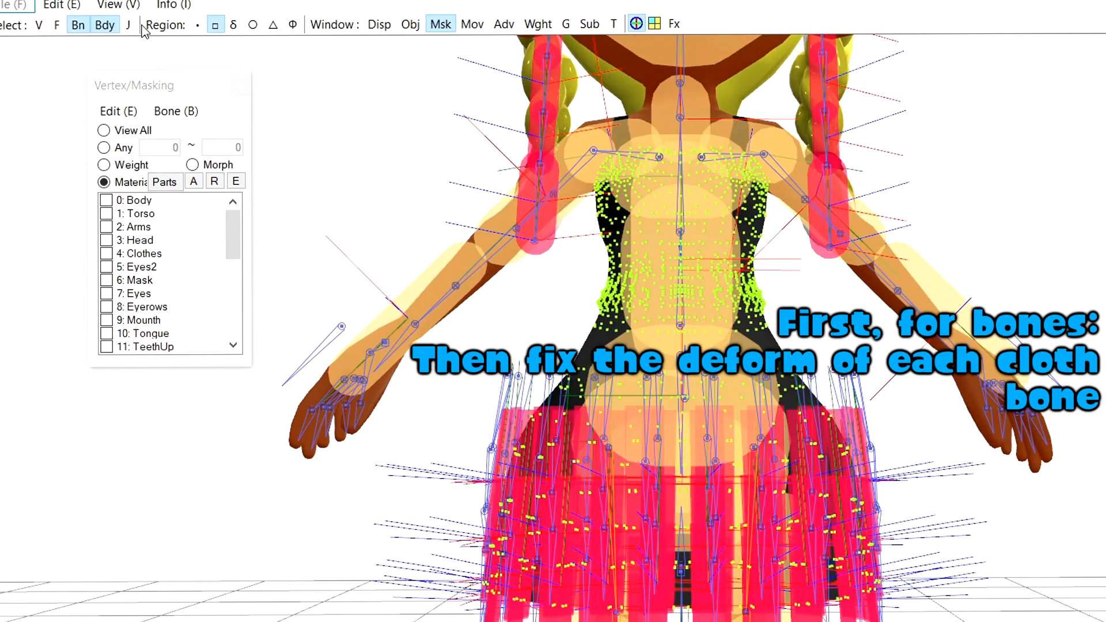
left_click(129, 25)
mouse_move(403, 287)
right_mouse_down()
mouse_move(334, 277)
mouse_move(403, 288)
right_mouse_up()
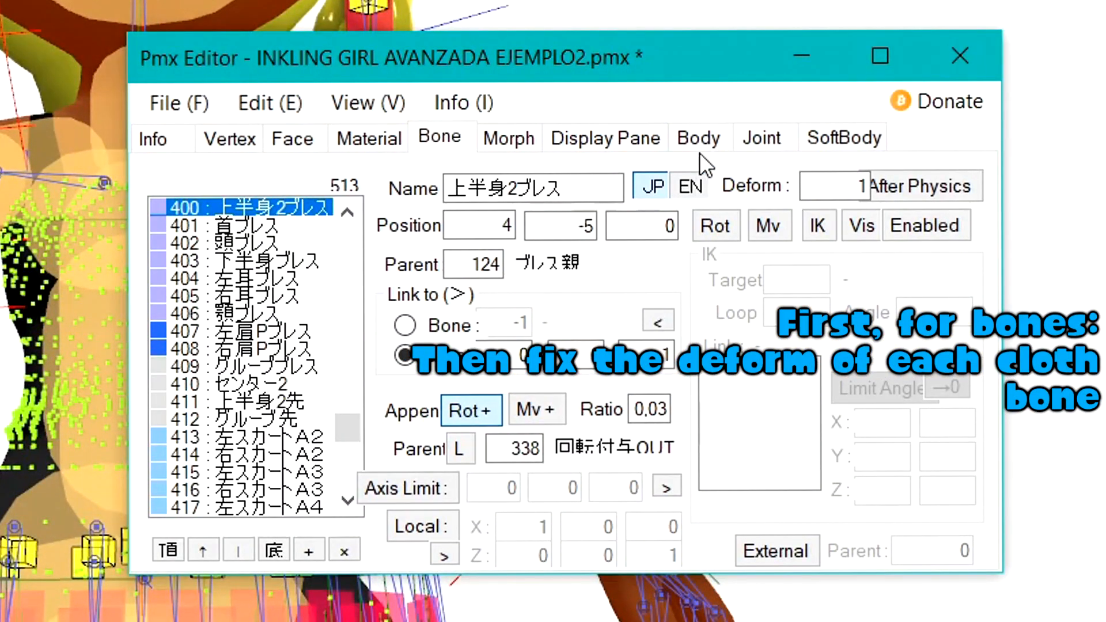
Select the skirt's upper bodies, bones and joints, draw them in toward the hips, and drop the second joint row from the selection.
left_click(699, 148)
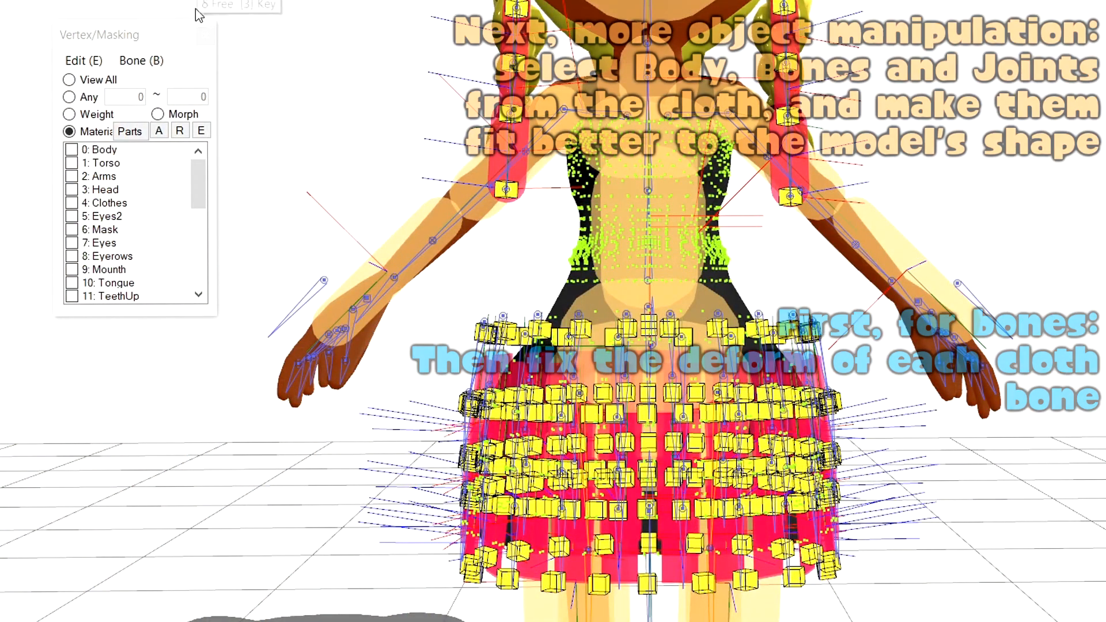
scroll(381, 336, "up", 2)
left_click_drag(743, 331, 844, 341)
right_click_drag(633, 322, 486, 345)
left_click(634, 314, "ctrl")
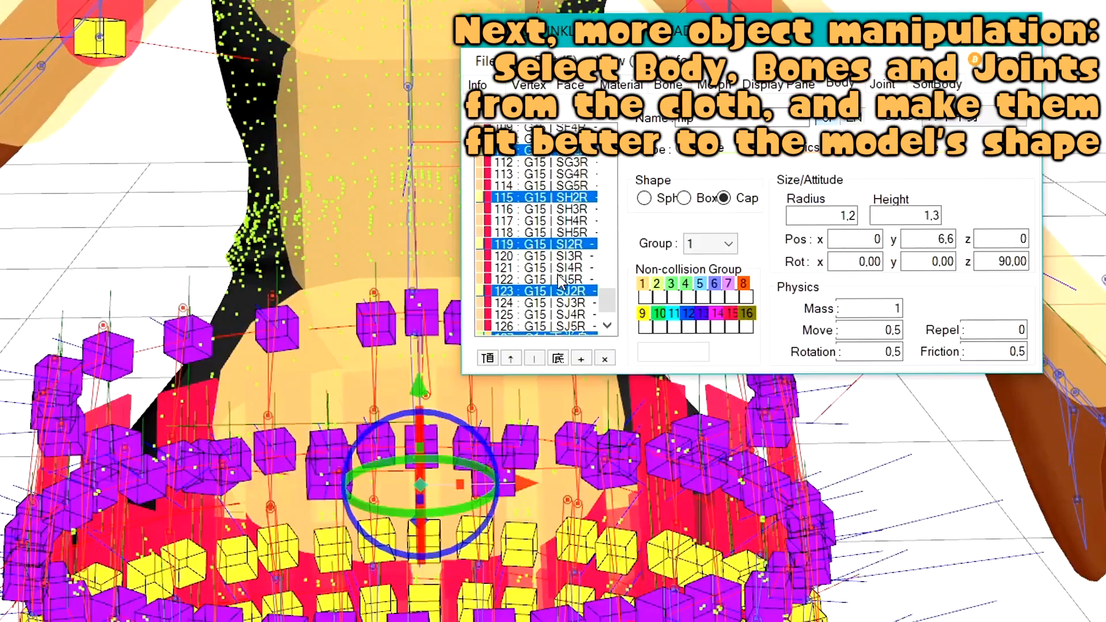
scroll(558, 282, "up", 2)
scroll(558, 282, "up", 4)
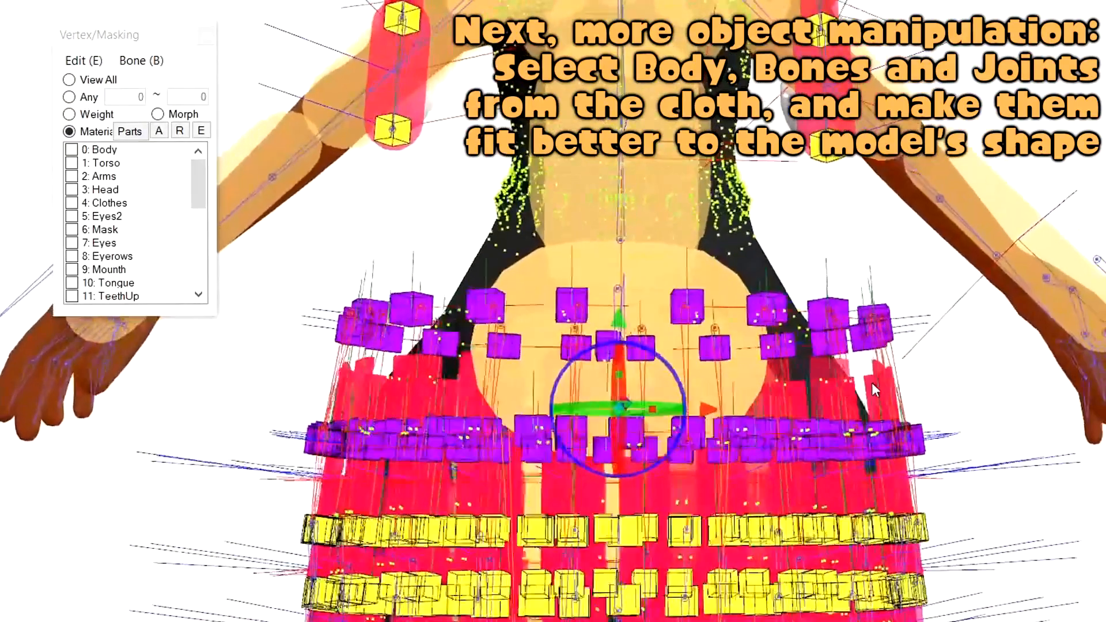
right_click_drag(872, 382, 855, 403)
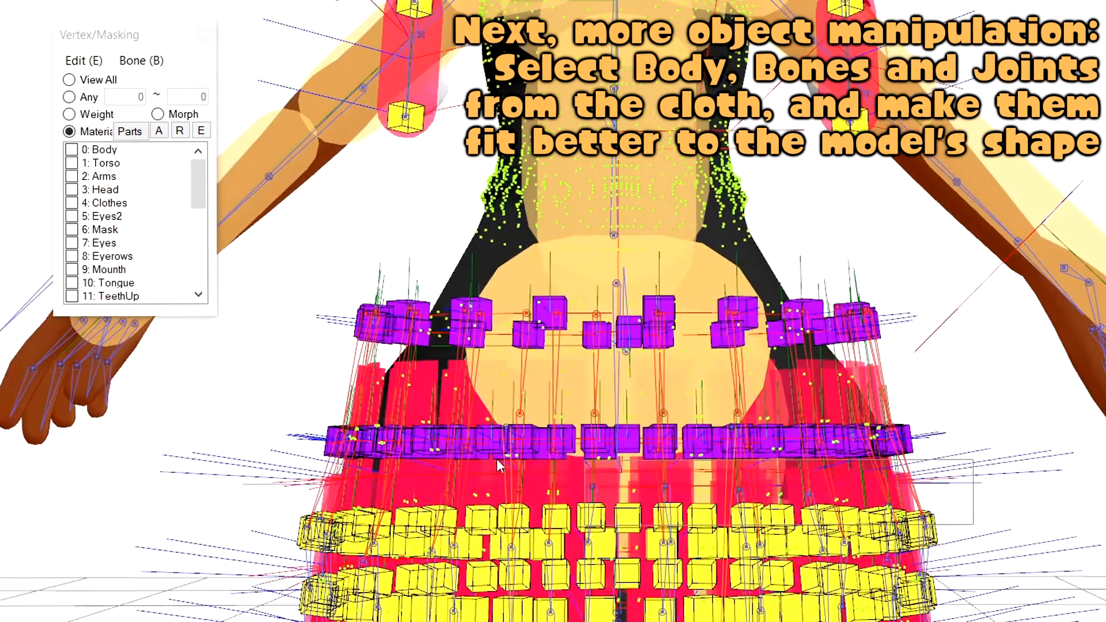
left_click_drag(973, 526, 224, 430)
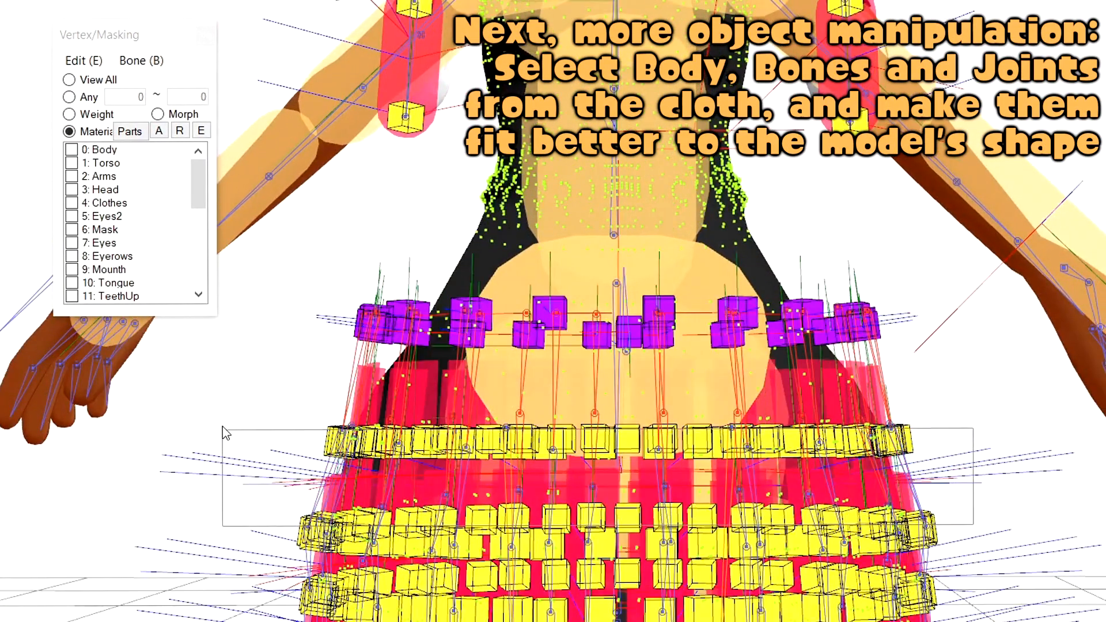
left_click_drag(273, 368, 267, 351)
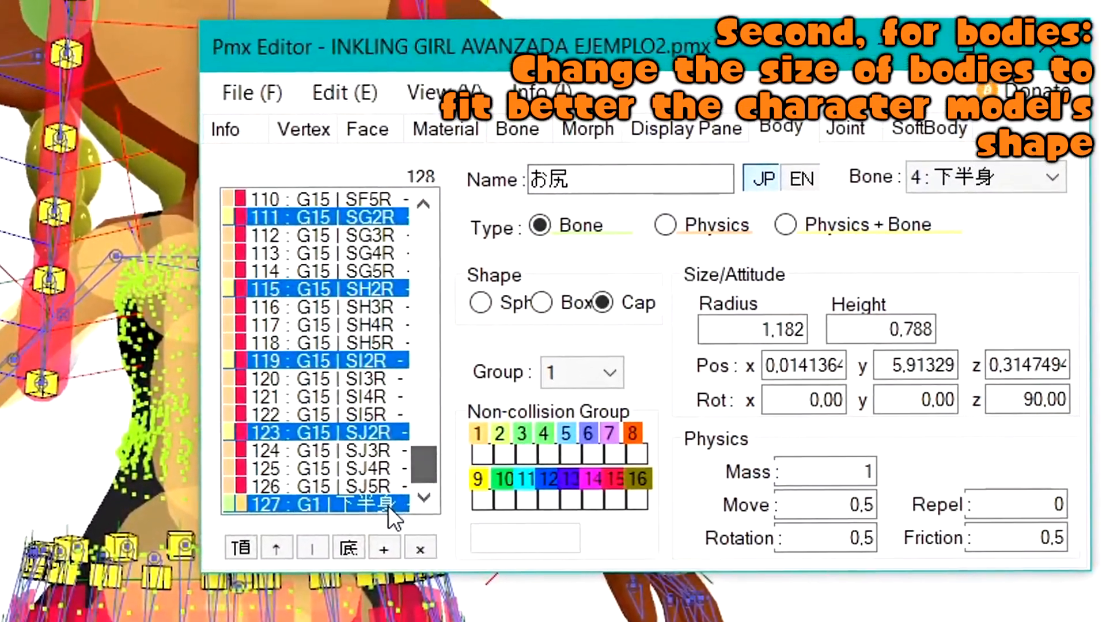
Check the size and position of the 下半身 rigid body and look through the skirt bodies.
left_click(388, 506)
scroll(306, 374, "up", 15)
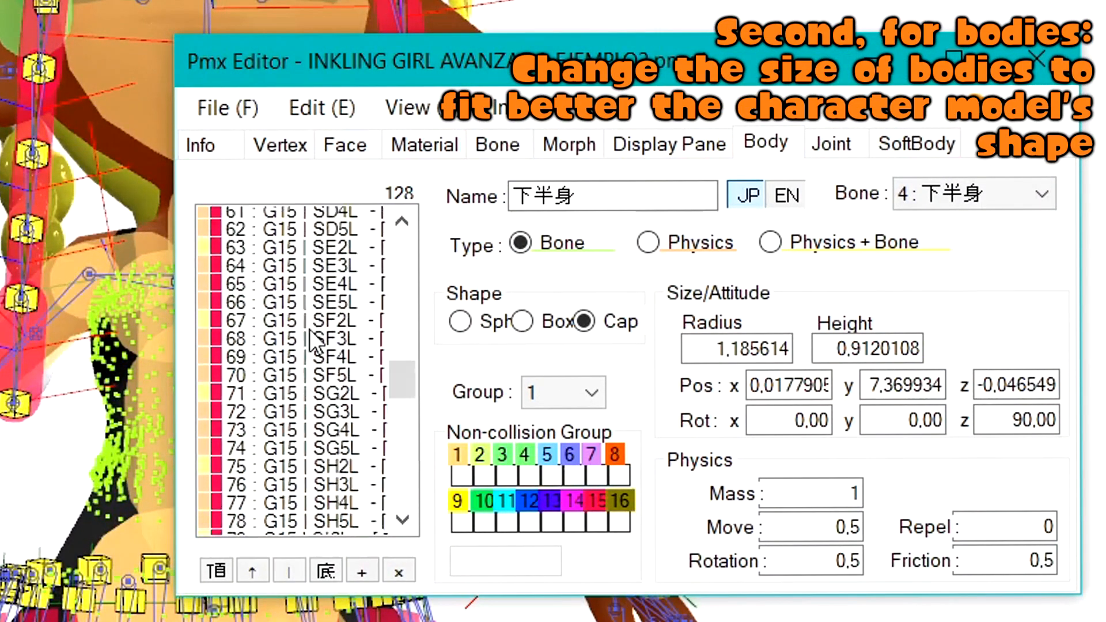
scroll(311, 339, "up", 2)
scroll(311, 374, "up", 9)
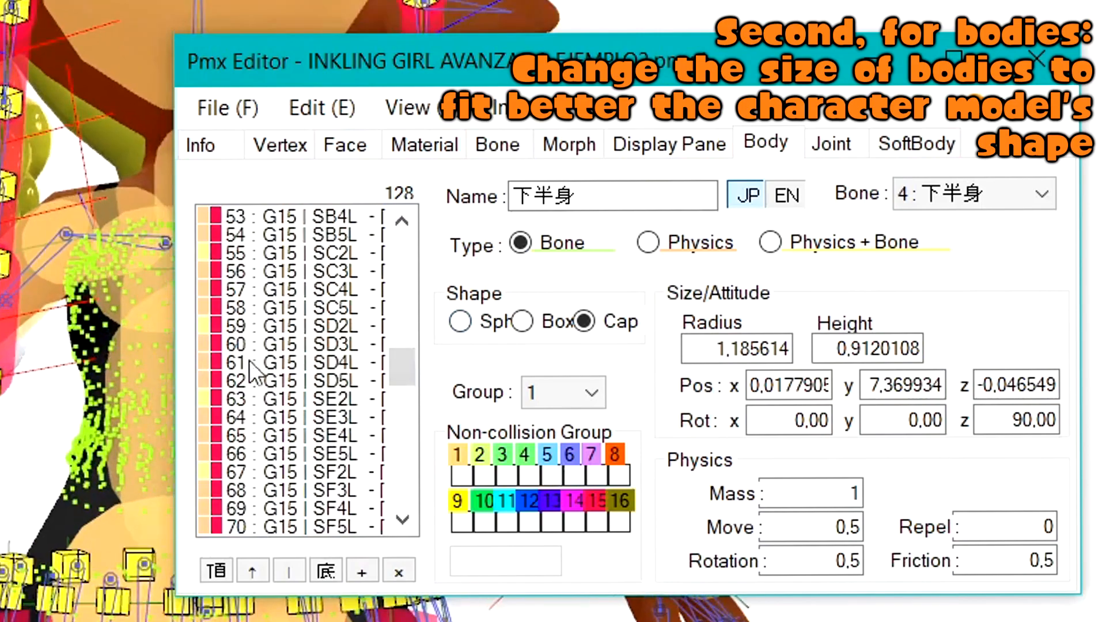
scroll(322, 426, "down", 2)
left_click(334, 411)
left_click_drag(333, 380, 333, 343)
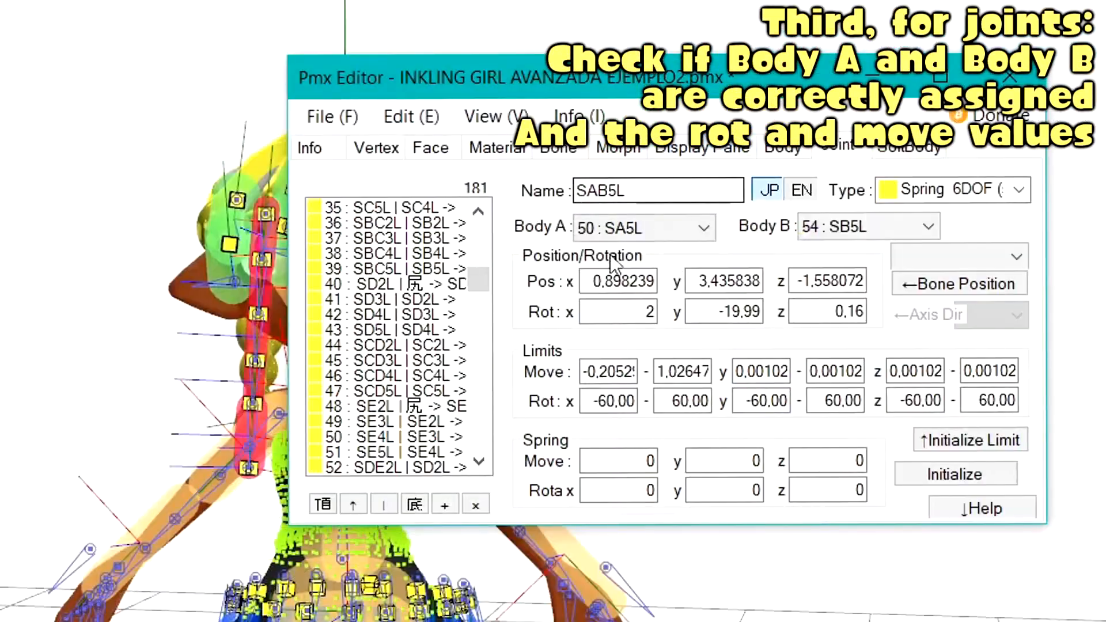
Check the skirt joints' Body A and Body B assignments and their movement and rotation limits.
left_click_drag(479, 271, 479, 470)
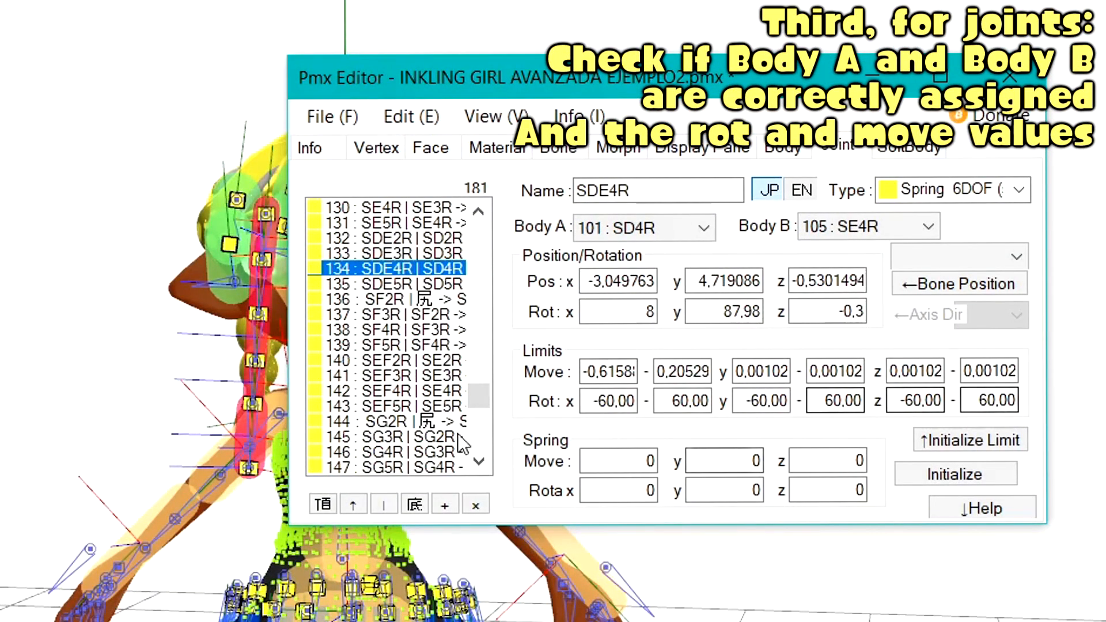
scroll(458, 434, "up", 6)
left_click(376, 331)
scroll(386, 357, "up", 5)
left_click(373, 345)
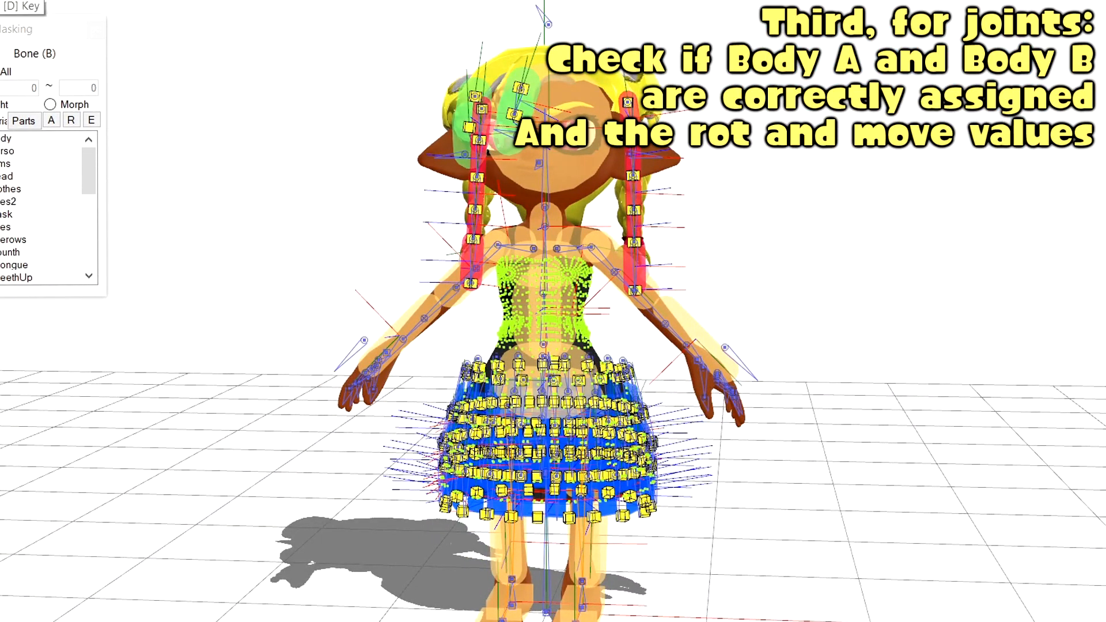
Hide the rigid bodies and joints so only the mesh and bones remain in the model view.
key("d")
key("j")
scroll(505, 281, "up", 6)
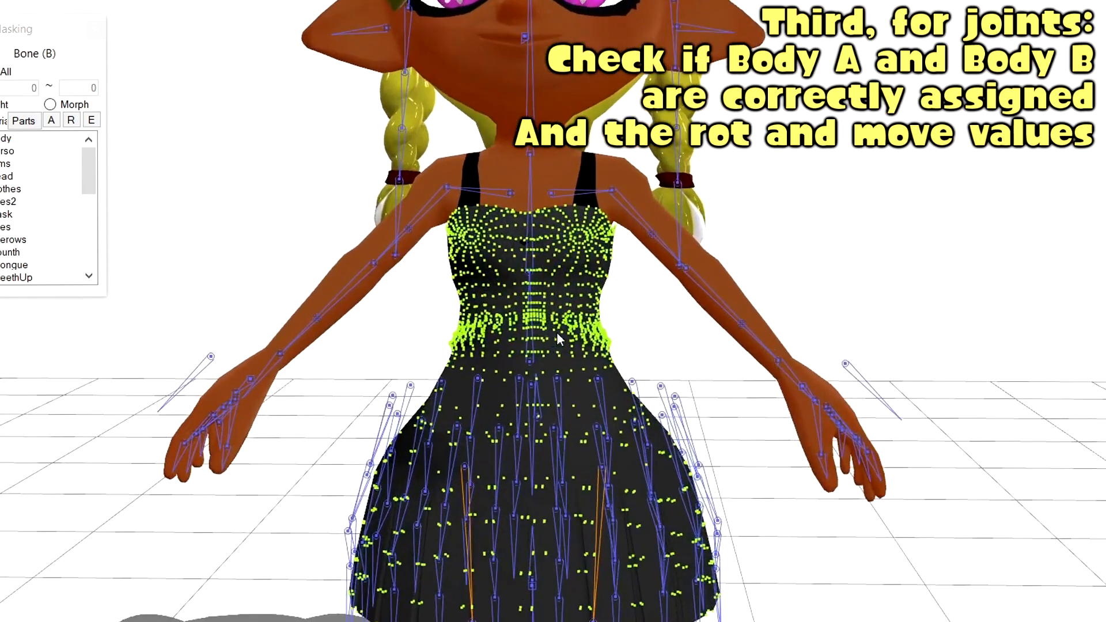
mouse_move(557, 332)
right_mouse_down()
mouse_move(668, 358)
mouse_move(548, 343)
right_mouse_up()
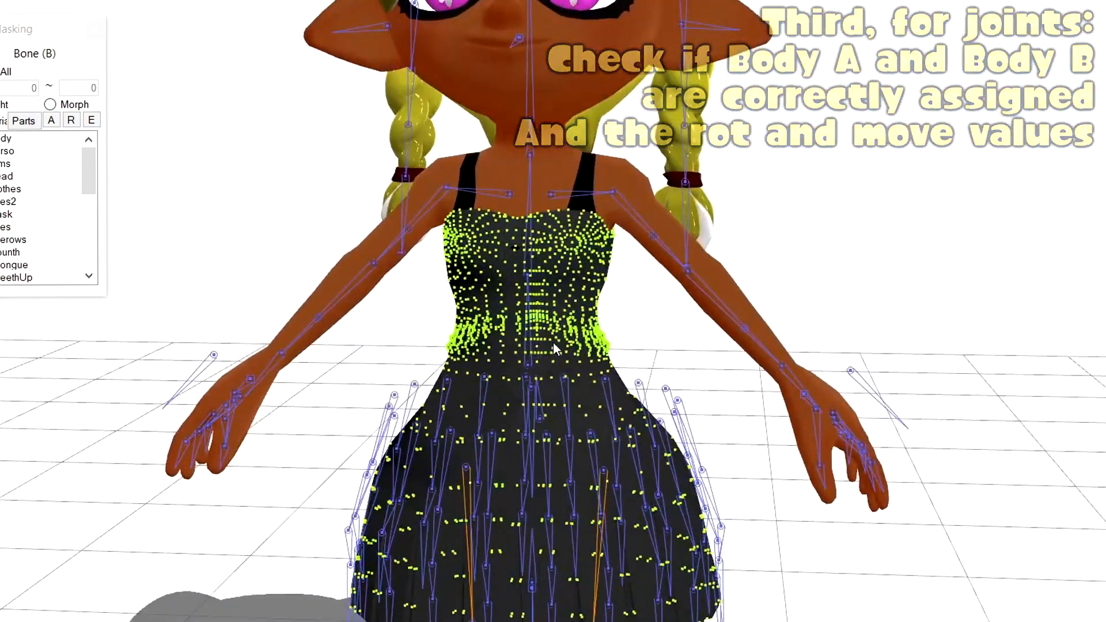
scroll(548, 343, "up", 5)
Reverse the material mask so the character's body vertices are exposed for editing instead of the dress's.
left_click(26, 153)
left_click(72, 120)
scroll(459, 271, "down", 2)
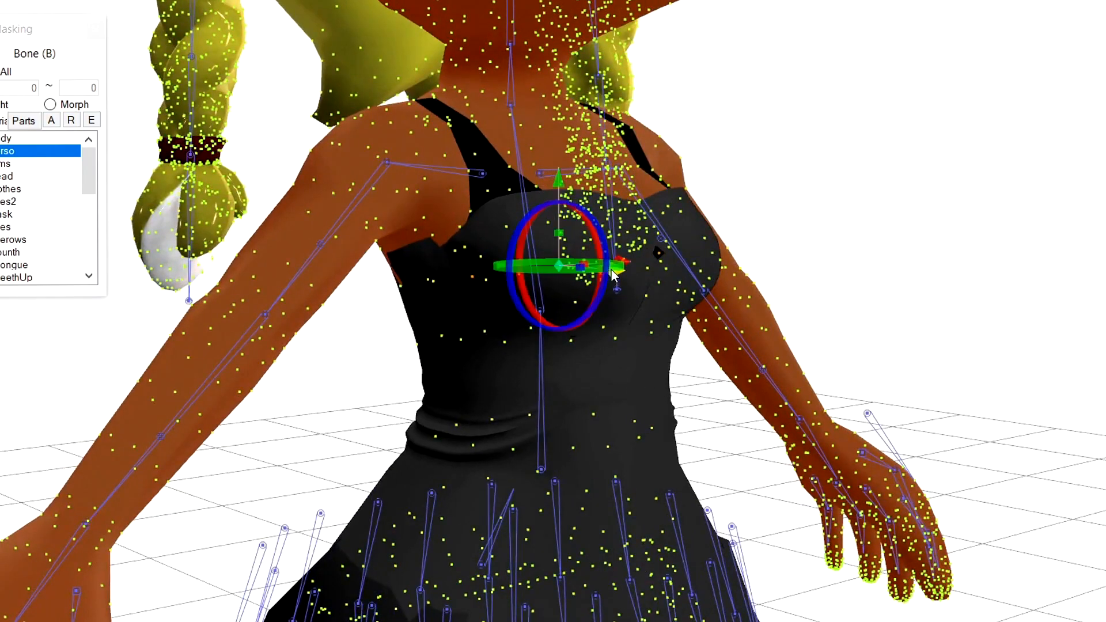
right_click_drag(610, 270, 735, 288)
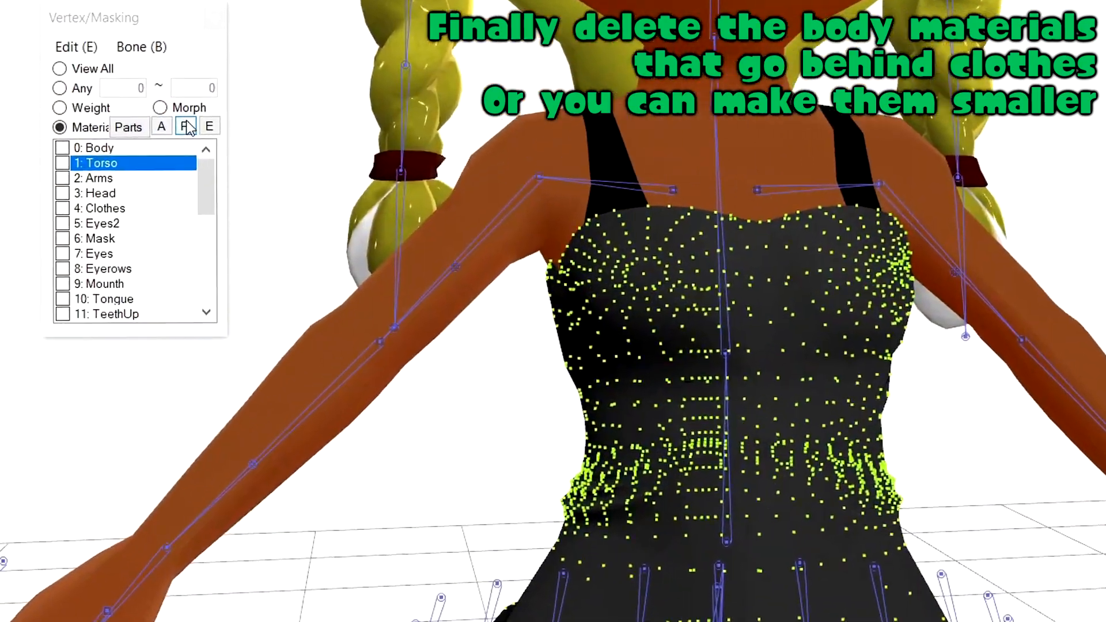
left_click(72, 120)
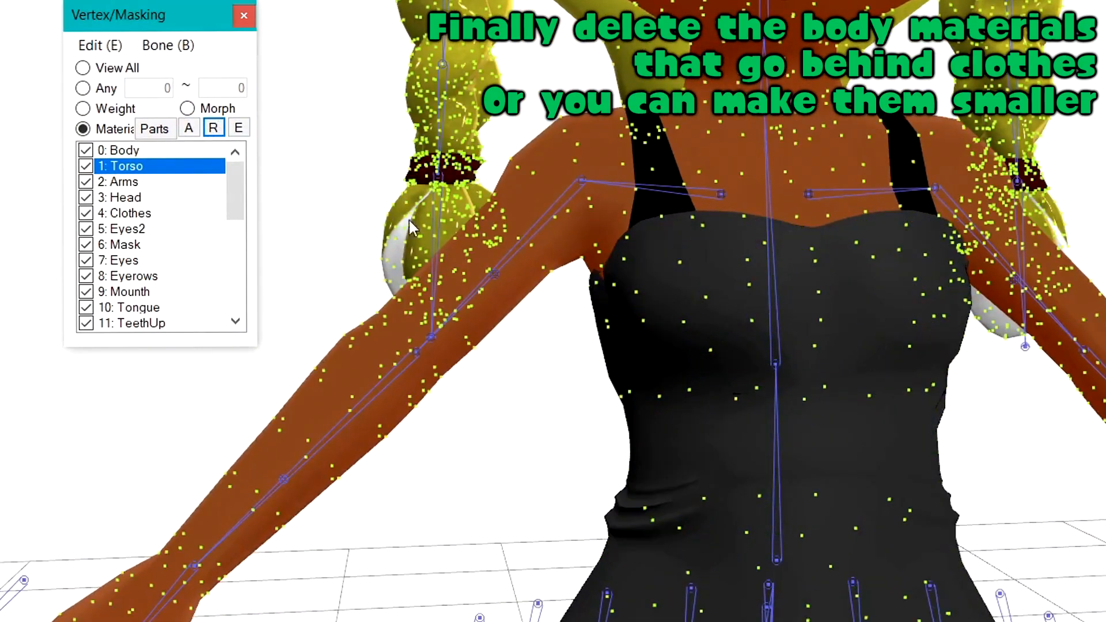
scroll(420, 329, "down", 3)
middle_click_drag(420, 329, 381, 444)
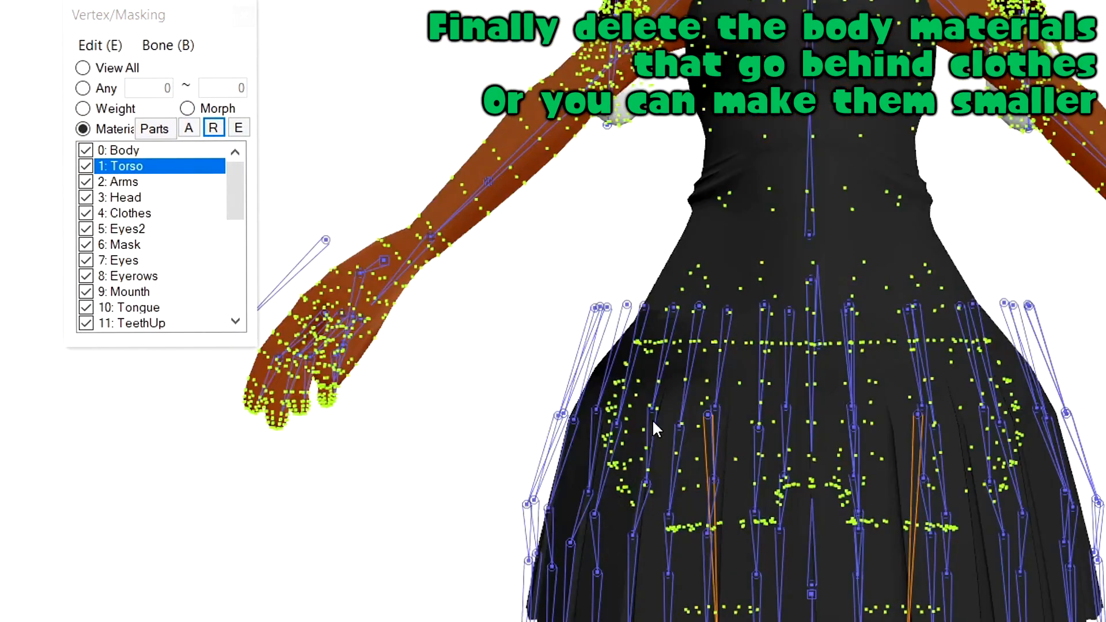
Select the body's torso and chest vertices behind the dress and pull them slightly inward.
left_click_drag(640, 327, 988, 118)
middle_click_drag(1008, 210, 996, 454)
right_click_drag(706, 415, 1072, 363)
left_click_drag(1073, 363, 990, 345)
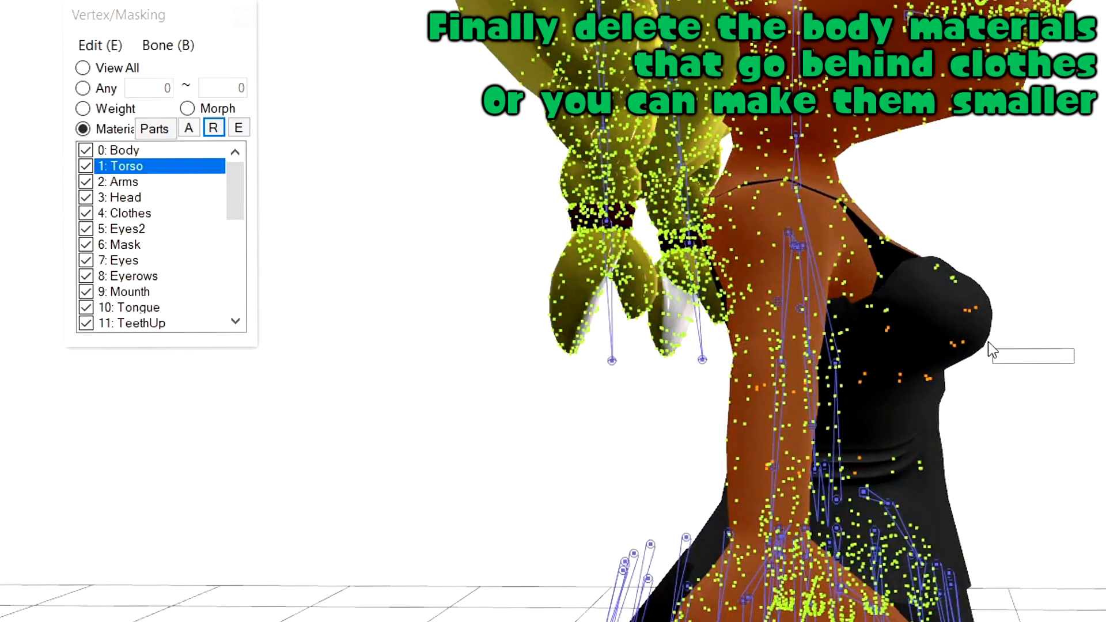
left_click_drag(879, 316, 876, 315)
Select the body's hip and upper-leg vertices beneath the skirt and narrow them toward the centre.
right_click_drag(877, 315, 1048, 317)
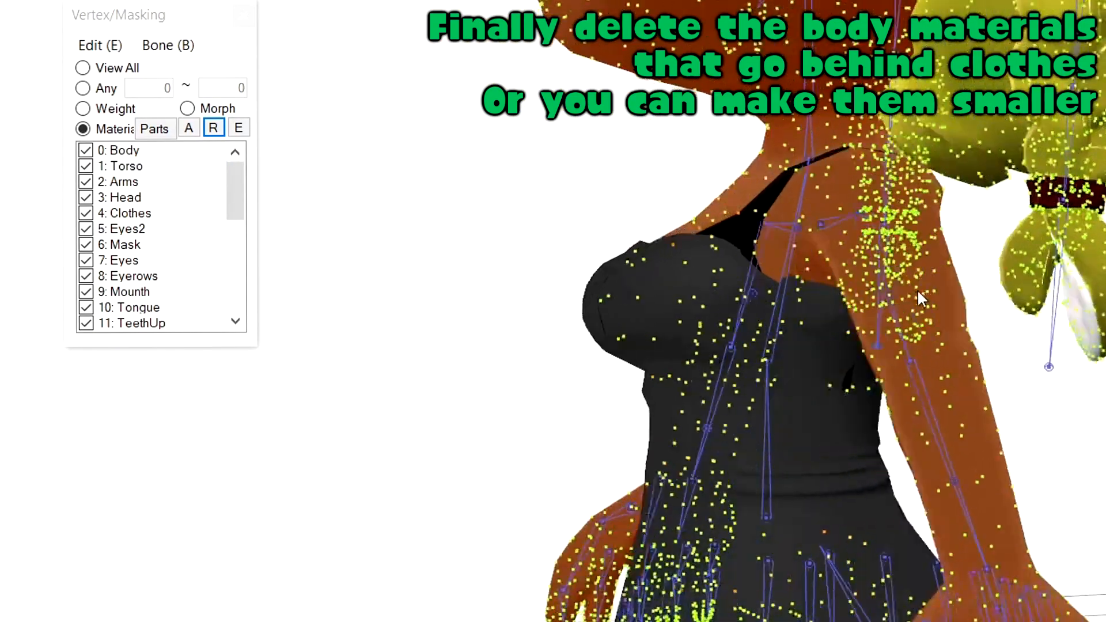
right_click_drag(916, 290, 857, 349)
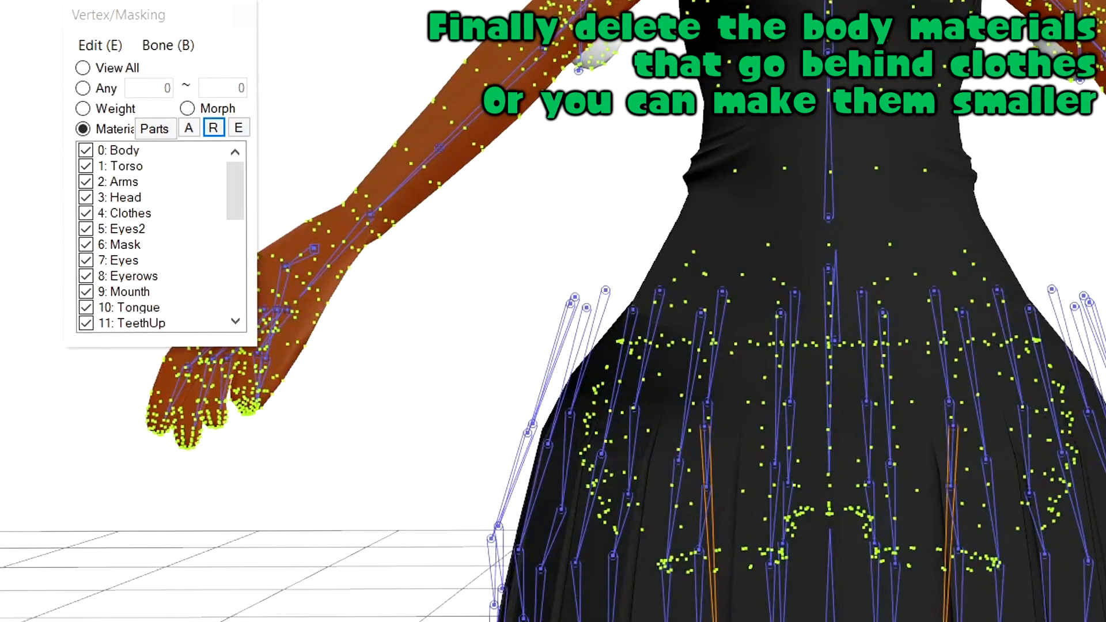
left_click_drag(1012, 596, 631, 521)
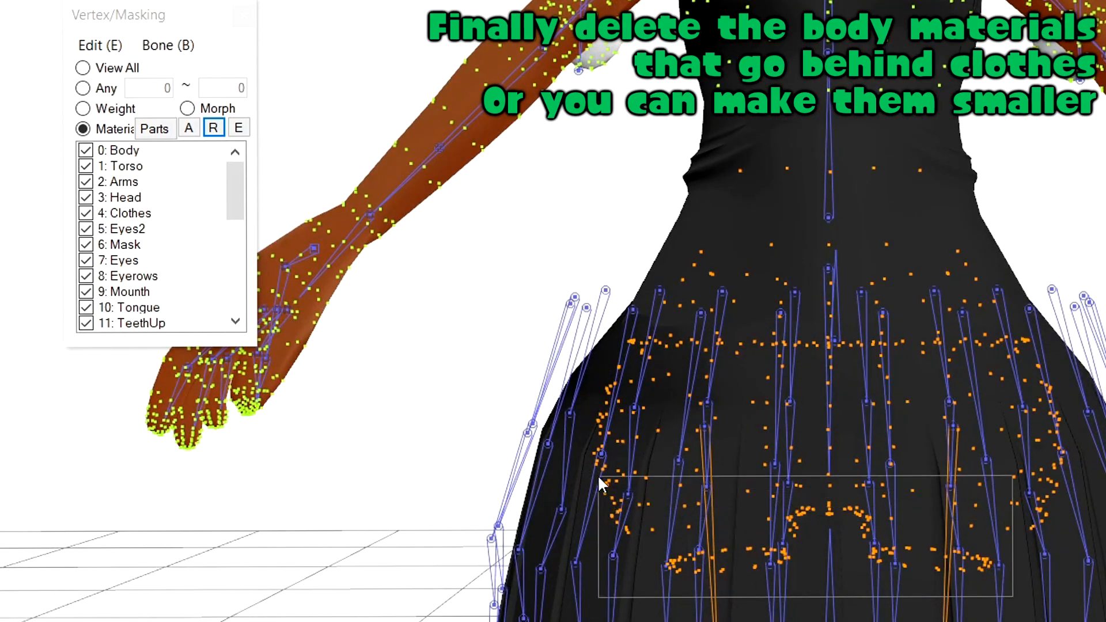
left_click_drag(599, 477, 599, 477)
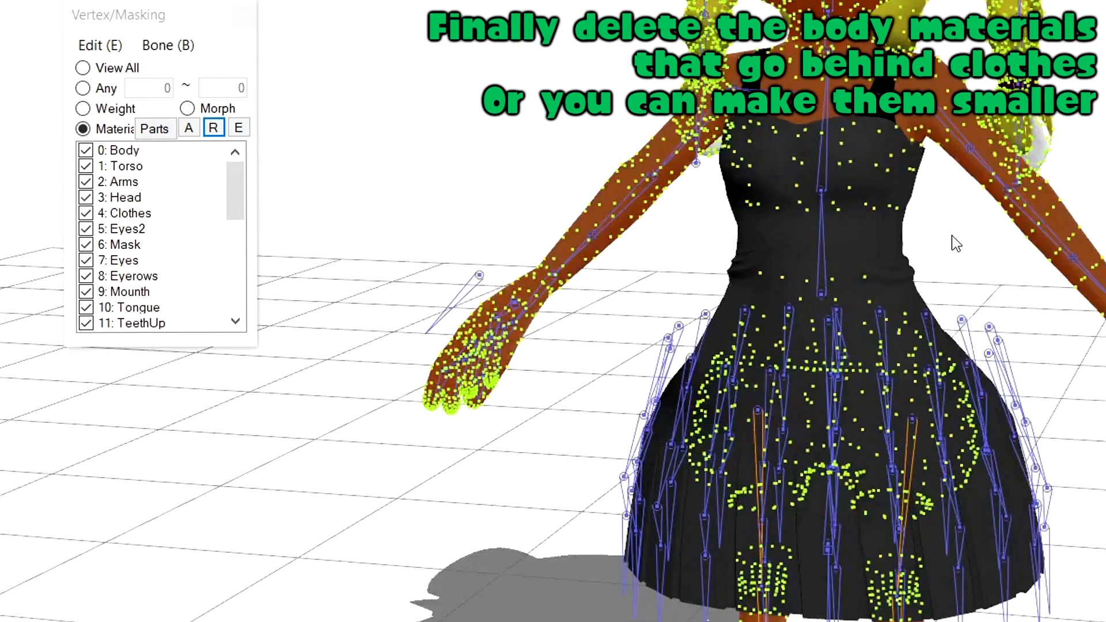
right_click_drag(952, 234, 895, 268)
key("F9")
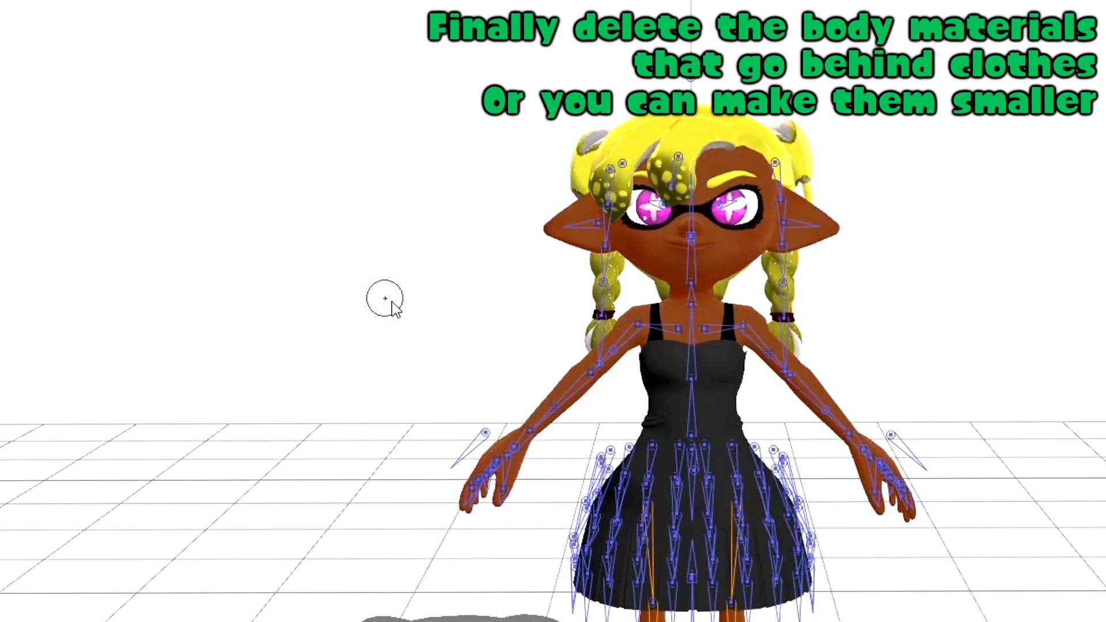
Test the dress in Transform View by posing the right knee bone and examining the skirt's physics from several angles.
right_click_drag(382, 296, 871, 294)
left_click(526, 276)
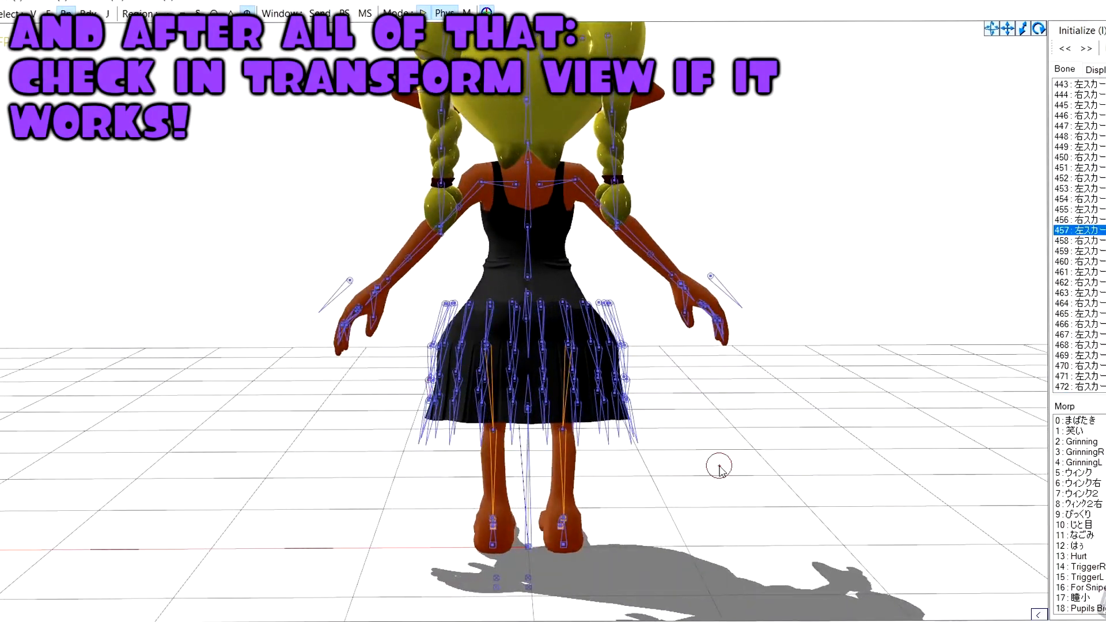
right_click_drag(719, 465, 541, 490)
left_click(528, 490)
left_click_drag(553, 486, 668, 536)
right_click_drag(748, 530, 557, 534)
left_click(561, 483)
scroll(593, 507, "up", 2)
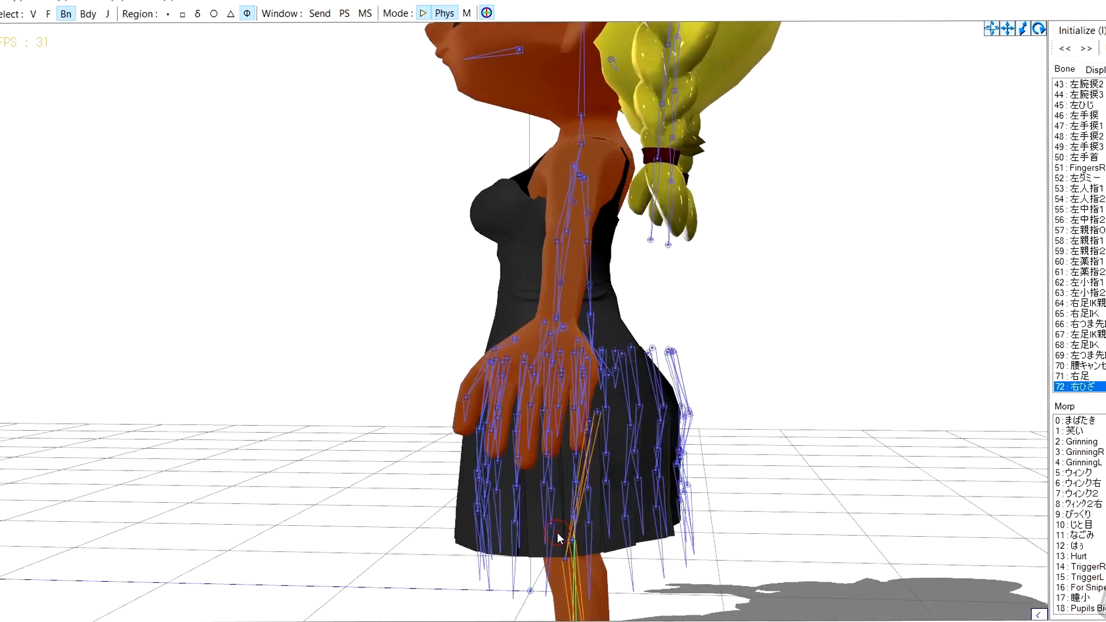
left_click(714, 432)
right_click_drag(714, 432, 705, 458)
right_click_drag(666, 518, 548, 461)
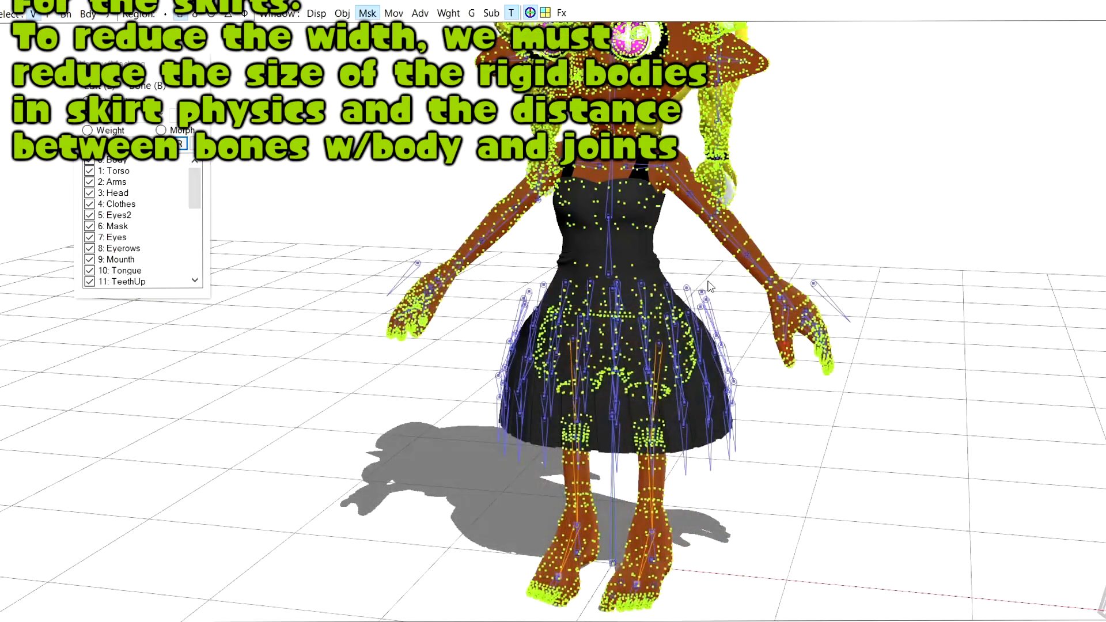
Display the rigid bodies and joints again over the dress and body in the model view.
right_click_drag(731, 275, 620, 384)
left_click(107, 14)
left_click(88, 14)
right_click_drag(542, 248, 707, 353)
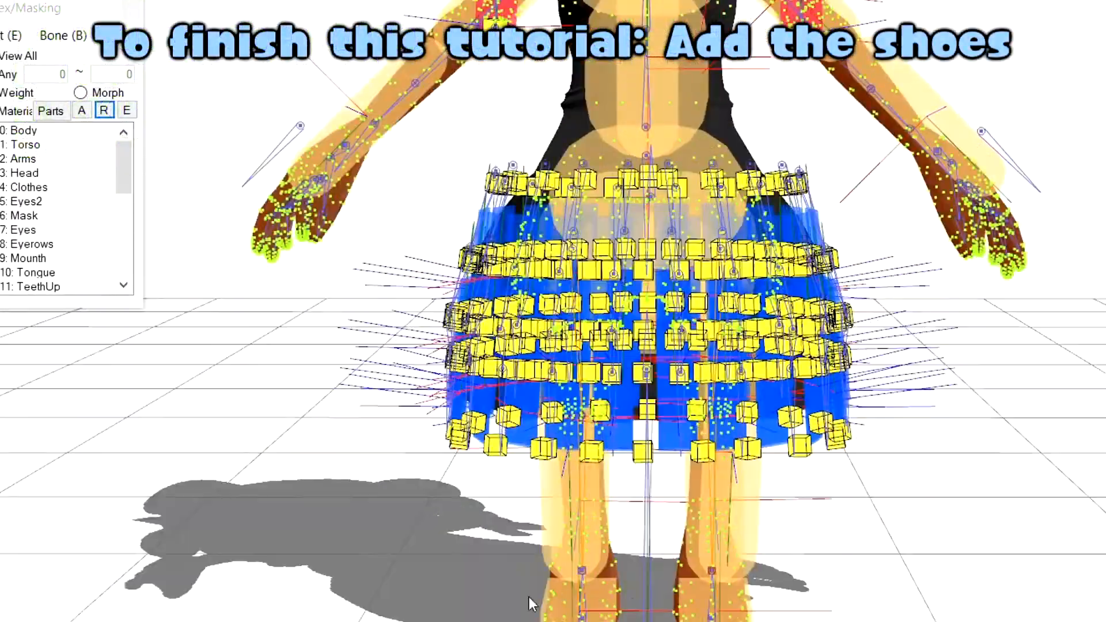
scroll(763, 561, "down", 2)
Switch to File Explorer and browse to the CLOTHING folder of SPLATOON MODEL PACK BY JOEYSANDBAG, checking HERO SET for shoes.
mouse_move(343, 621)
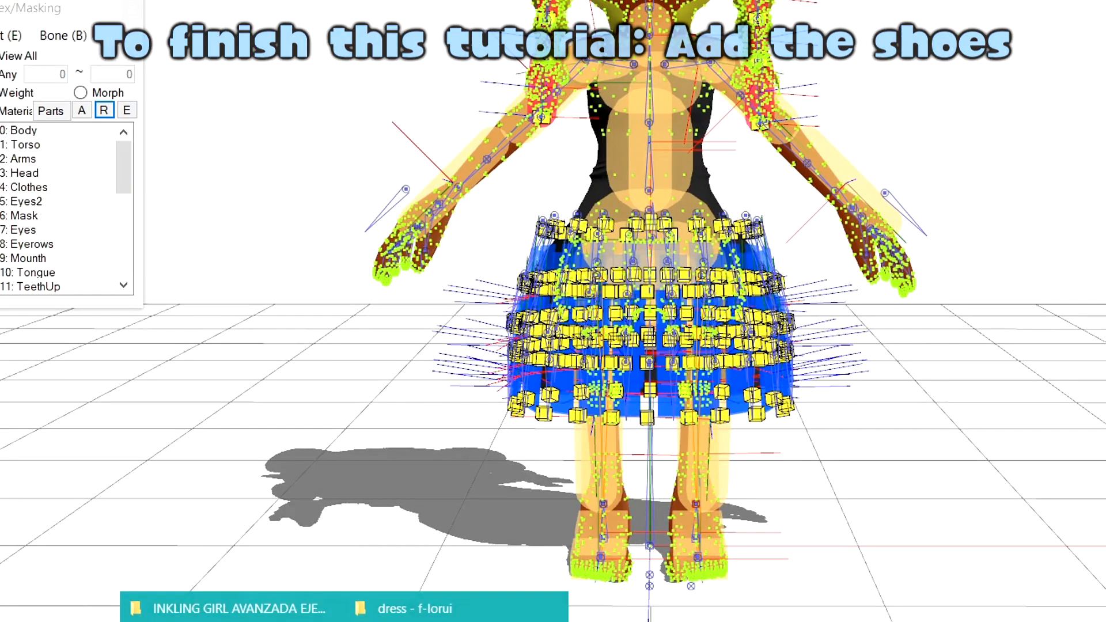
left_click(415, 608)
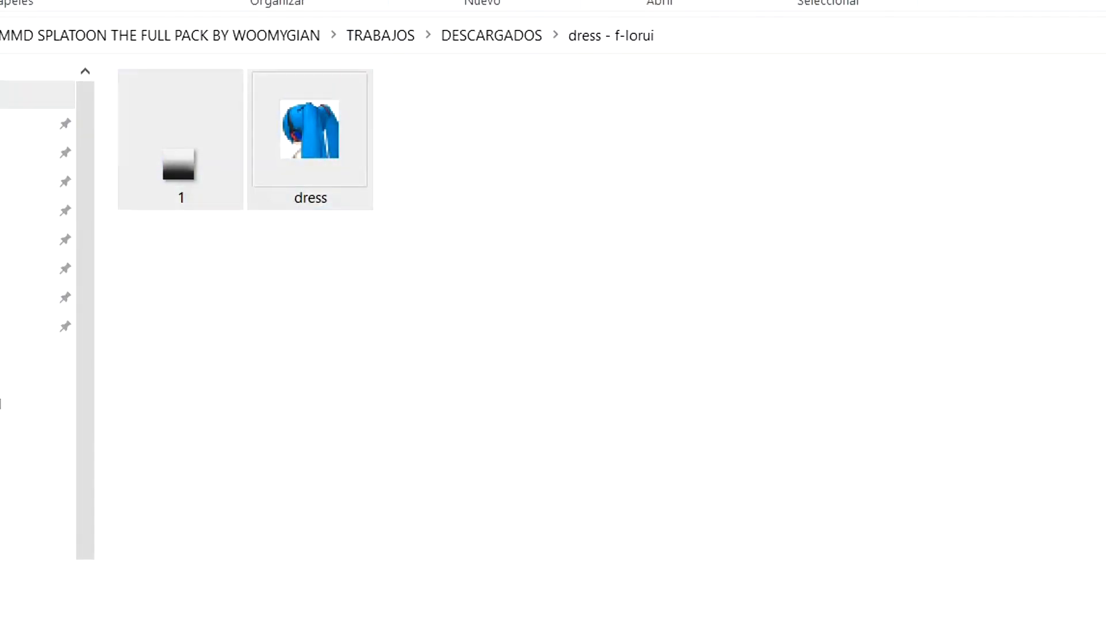
key("alt+Tab")
left_click(600, 38)
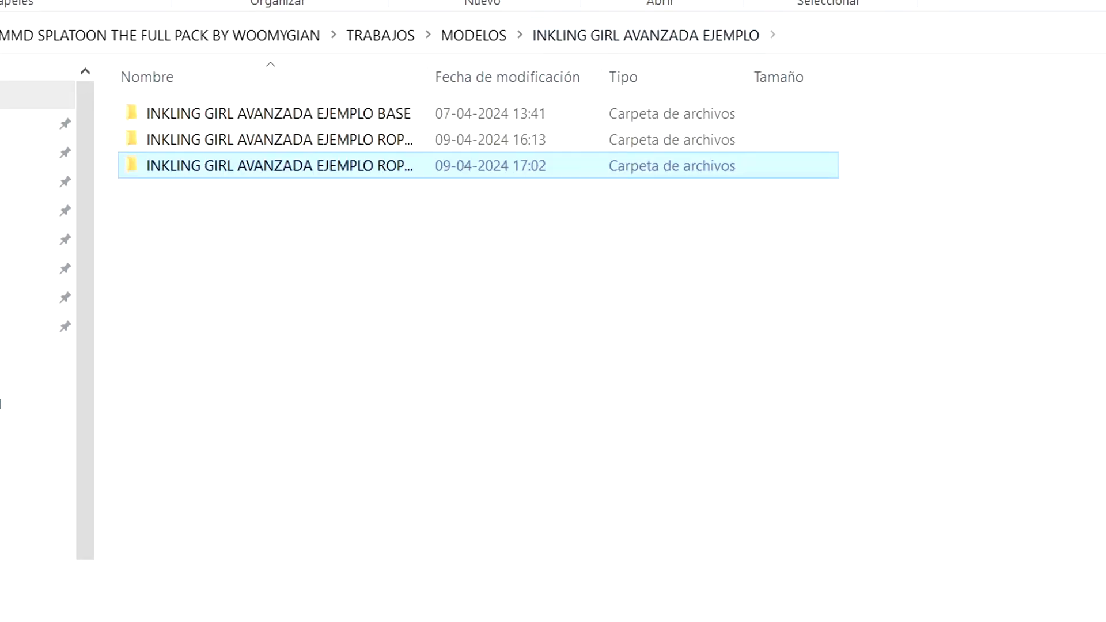
left_click(501, 40)
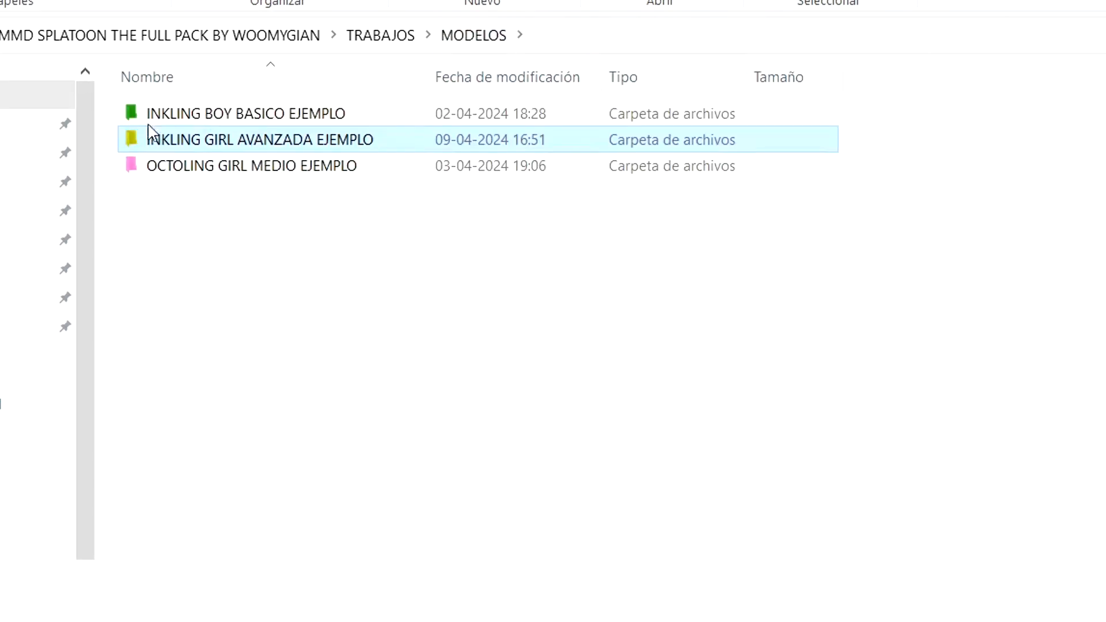
double_click(413, 149)
left_click(380, 38)
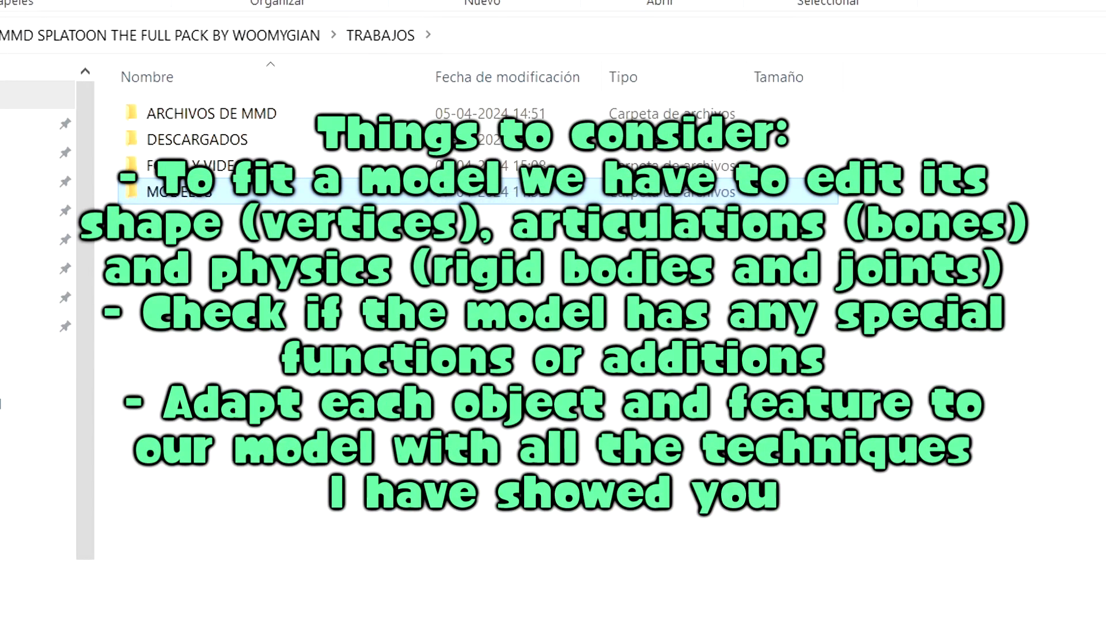
key("alt+Up")
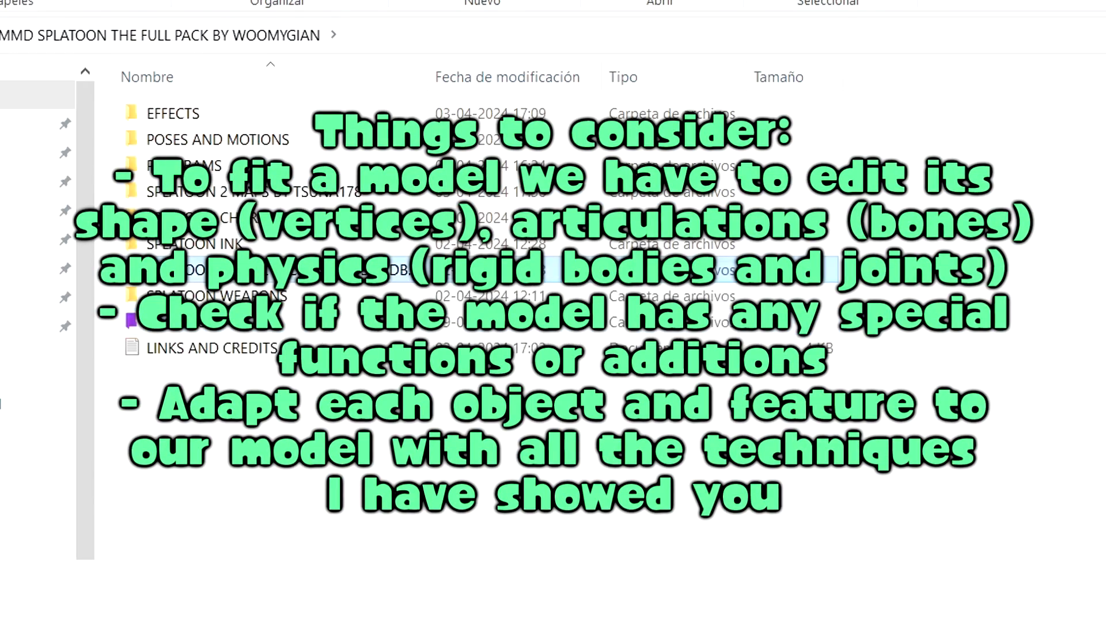
double_click(190, 166)
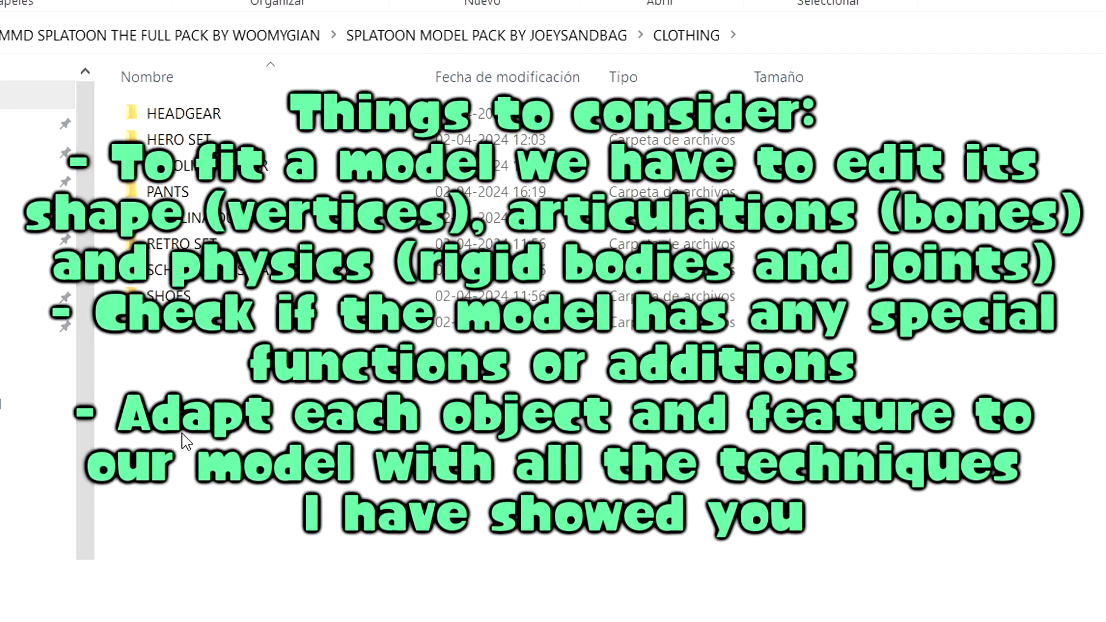
double_click(208, 140)
left_click(713, 39)
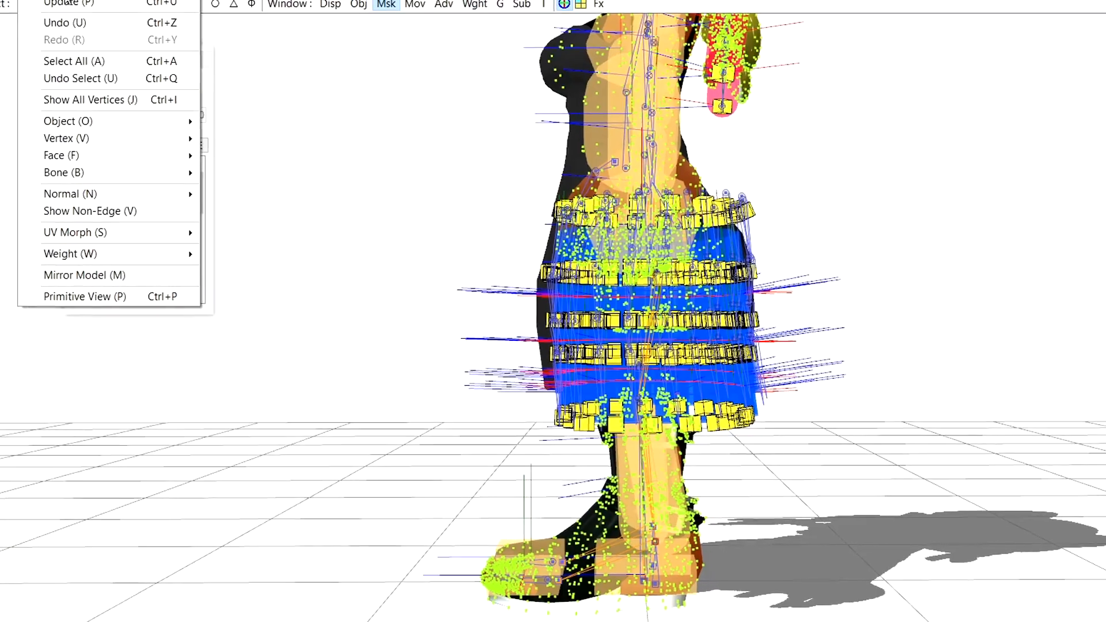
Isolate the boot materials M_Shs_RVL001_F and 新規 and scale their vertices by 1.15, 1.1 and 1.2 to cover the feet.
left_click(68, 5)
left_click(99, 20)
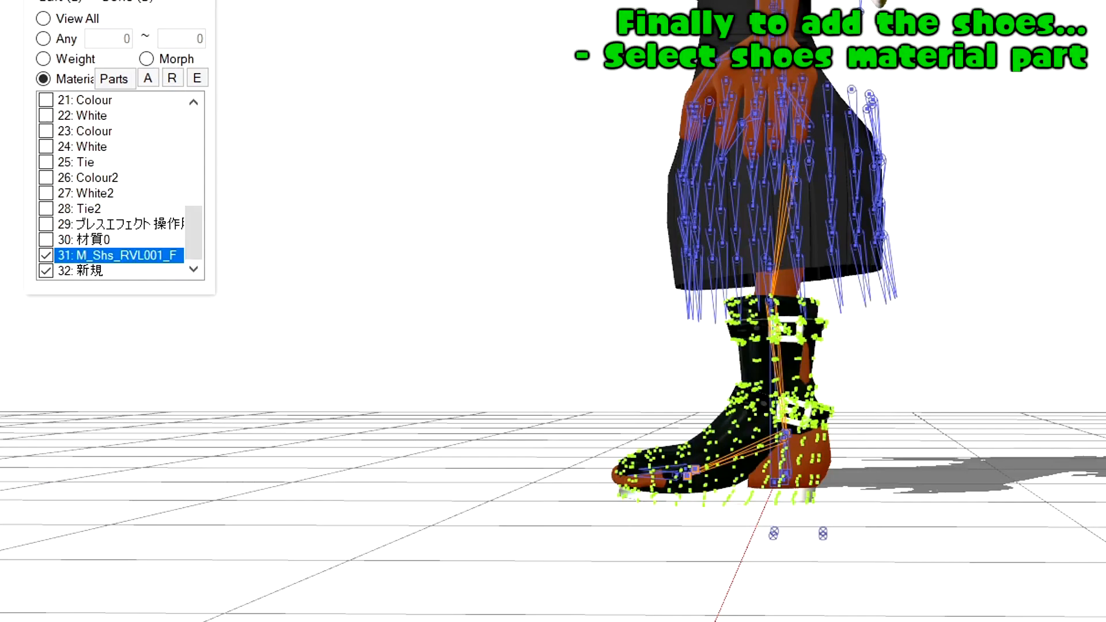
left_click_drag(588, 526, 588, 526)
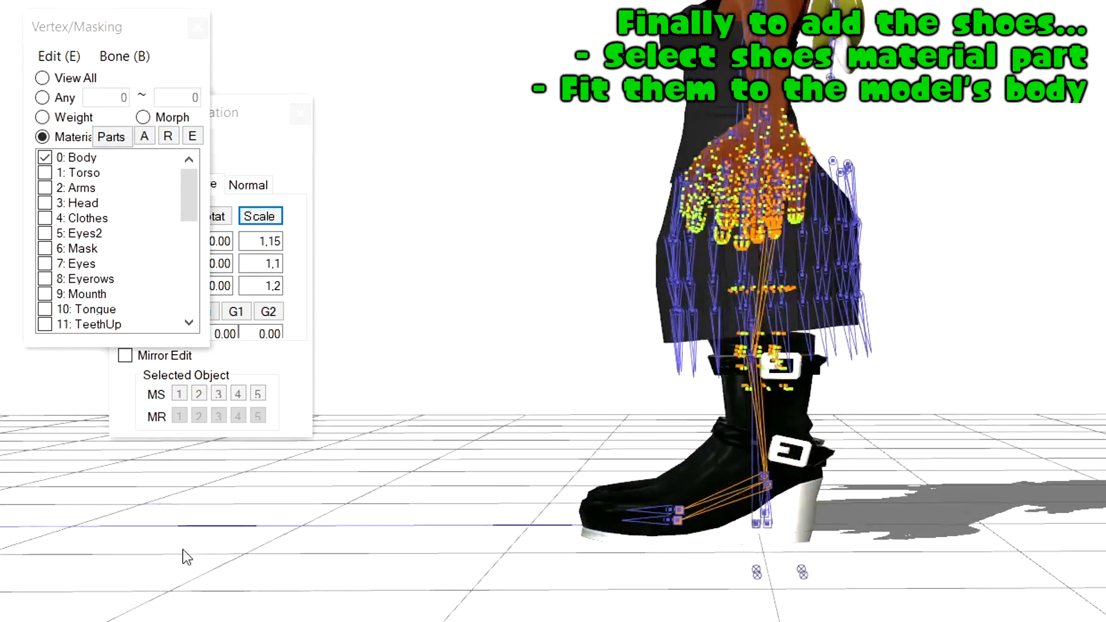
Limit the exposed vertices to the boot materials and check how the boots fit around the feet and lower legs.
left_click(112, 168)
scroll(115, 242, "down", 7)
scroll(574, 481, "up", 2)
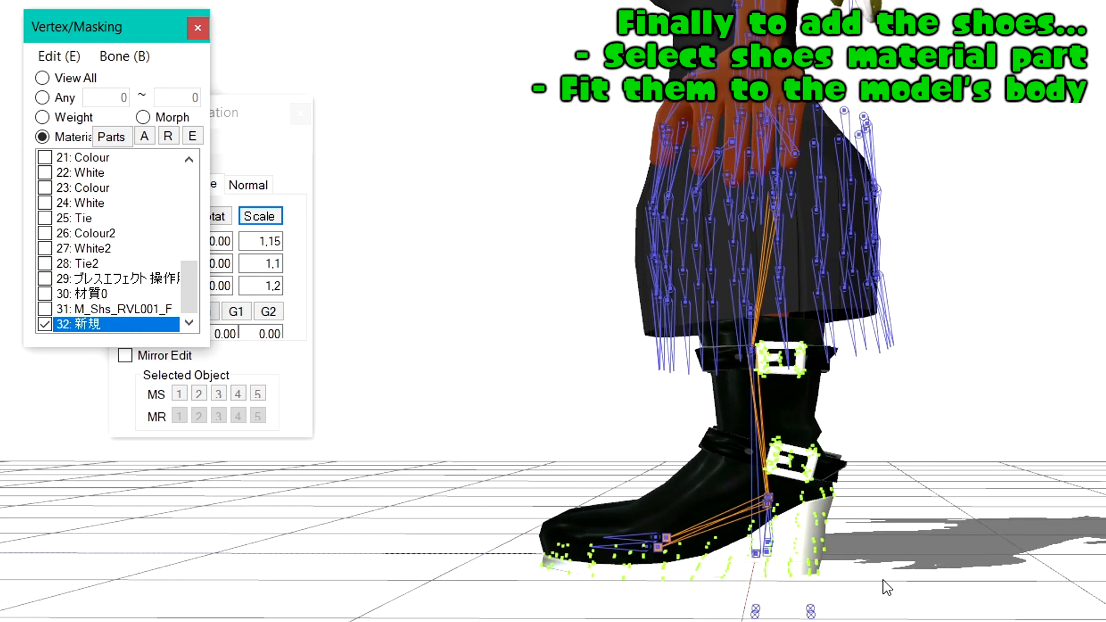
right_click_drag(881, 580, 894, 568)
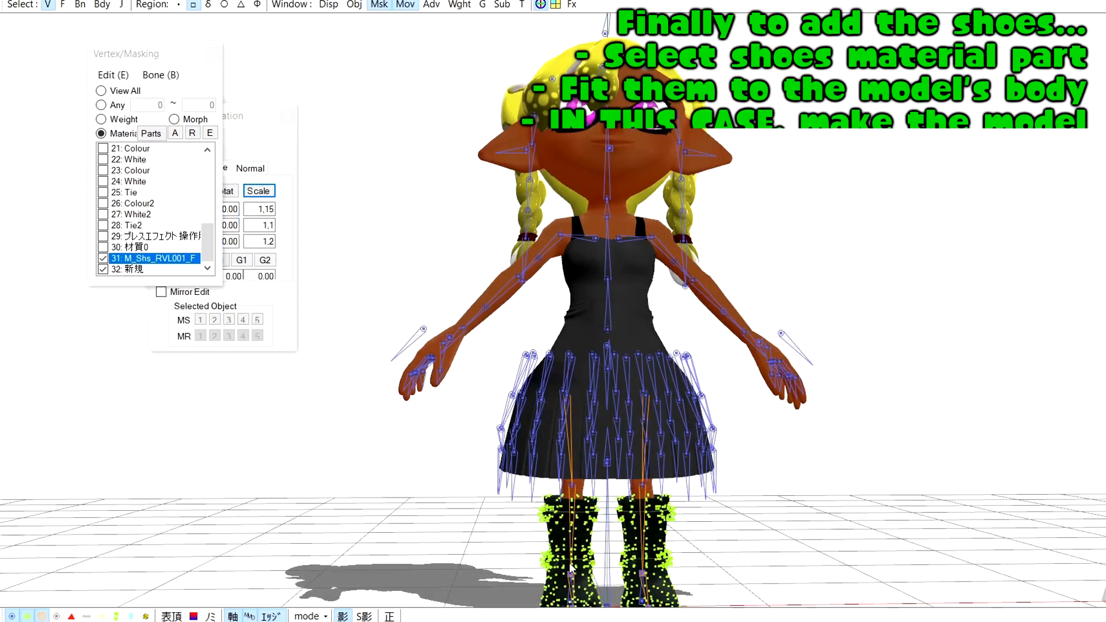
Mask out the boot materials M_Shs_RVL001_F and 新規, and select all other vertices, bones, rigid bodies and joints above the feet.
mouse_move(538, 621)
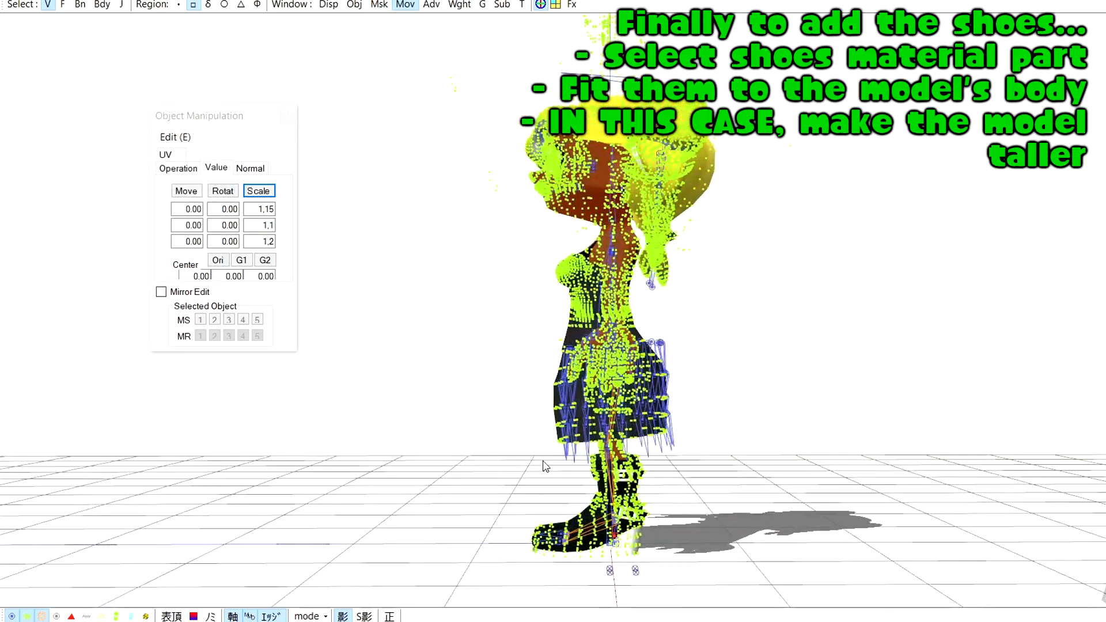
right_click_drag(613, 559, 638, 371)
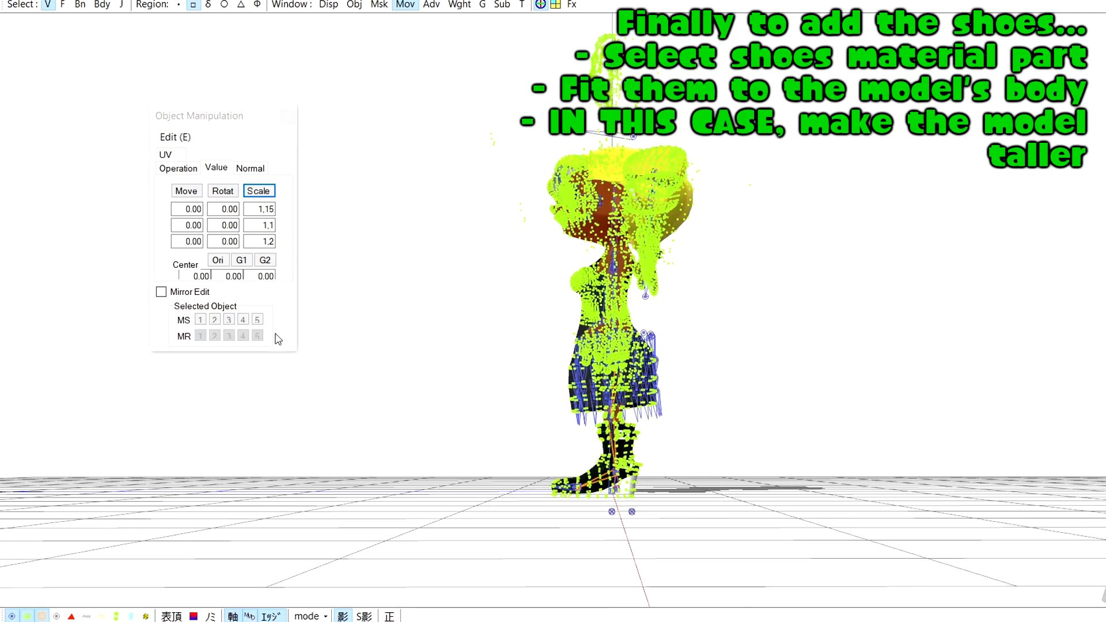
left_click(379, 4)
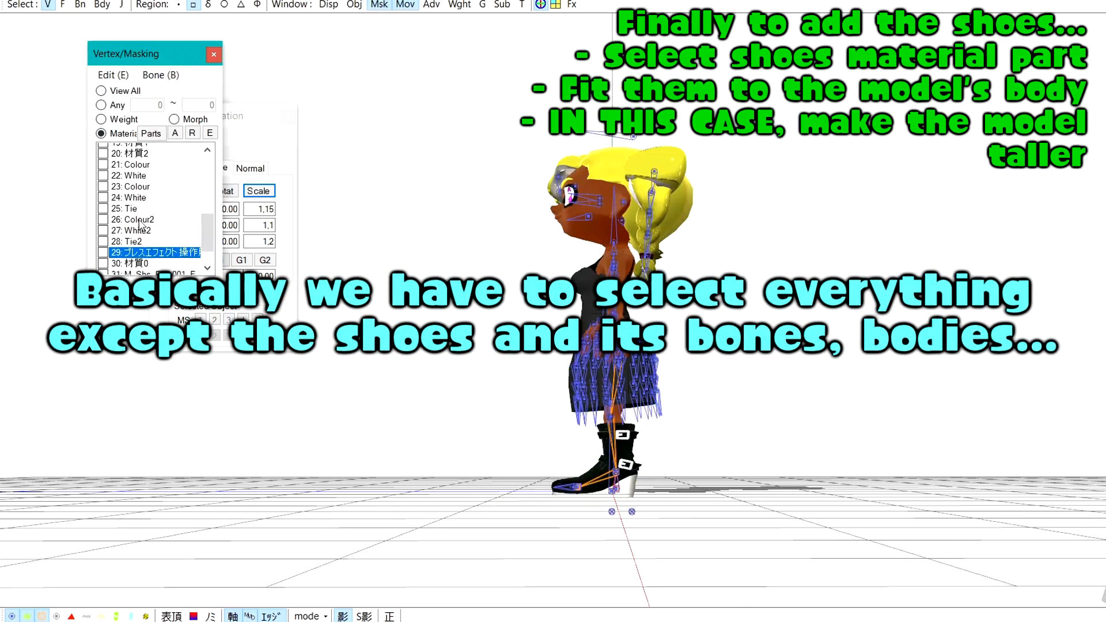
scroll(139, 230, "down", 1)
left_click(150, 258)
left_click(150, 269)
left_click(191, 133)
left_click_drag(464, 55, 745, 485)
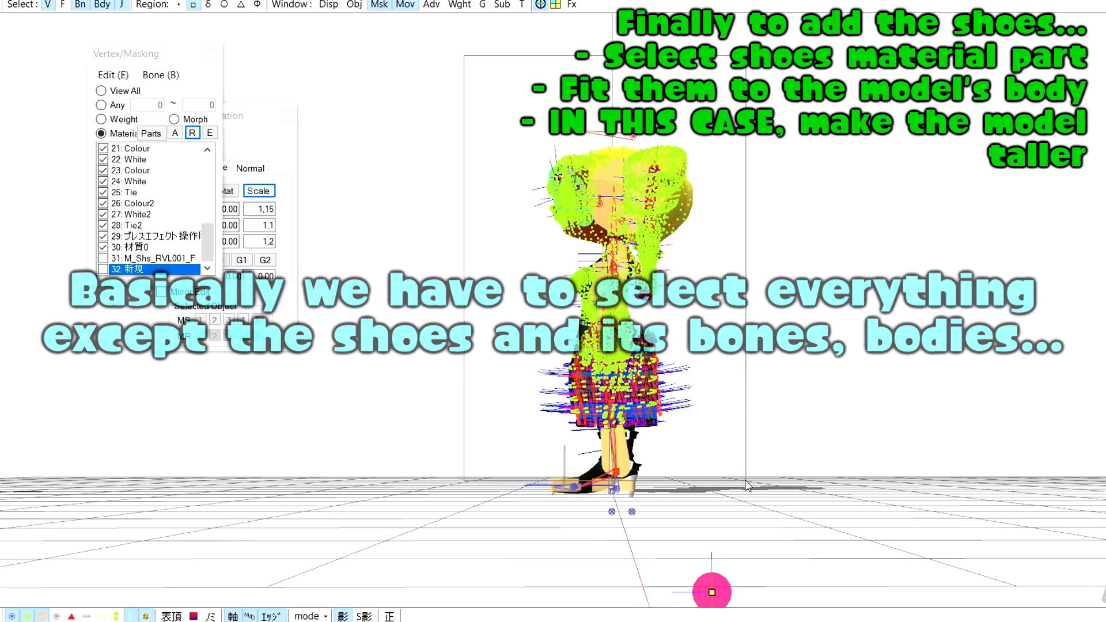
Add the round rigid bodies below the floor to the selection and raise the selected model slightly to make it taller.
scroll(615, 481, "up", 5)
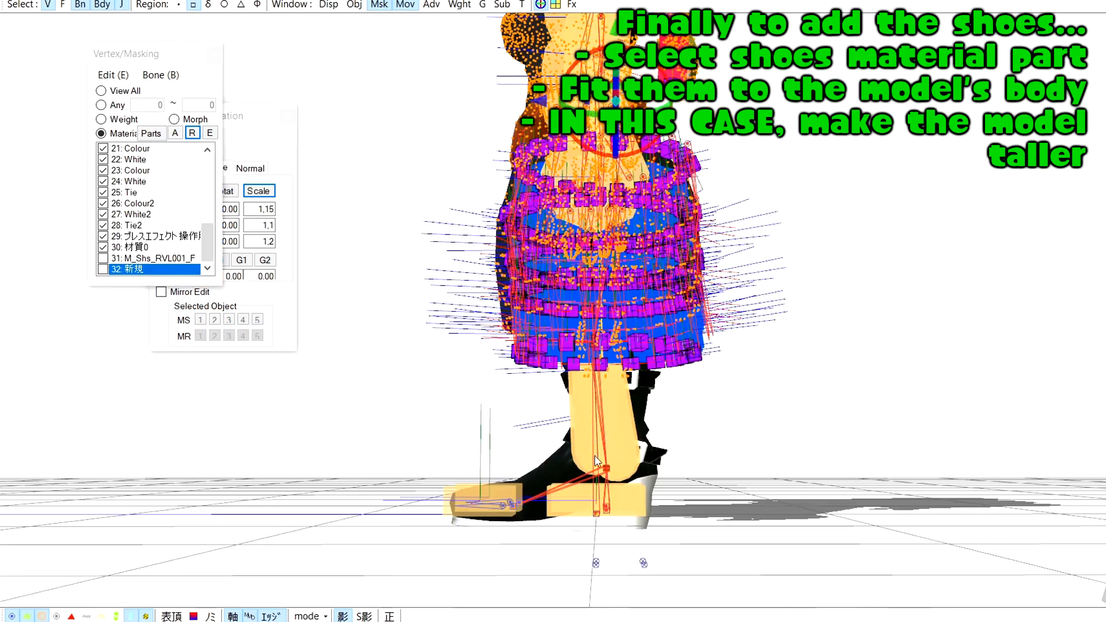
scroll(700, 530, "down", 5)
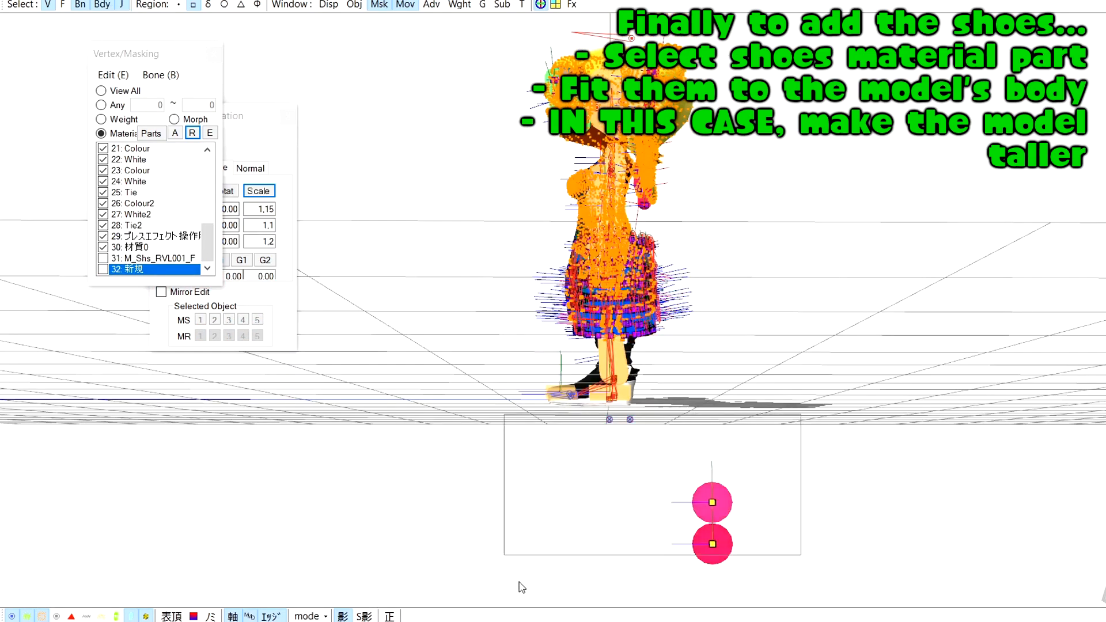
left_click_drag(519, 581, 519, 581, "ctrl")
scroll(626, 547, "up", 1)
scroll(707, 550, "up", 2)
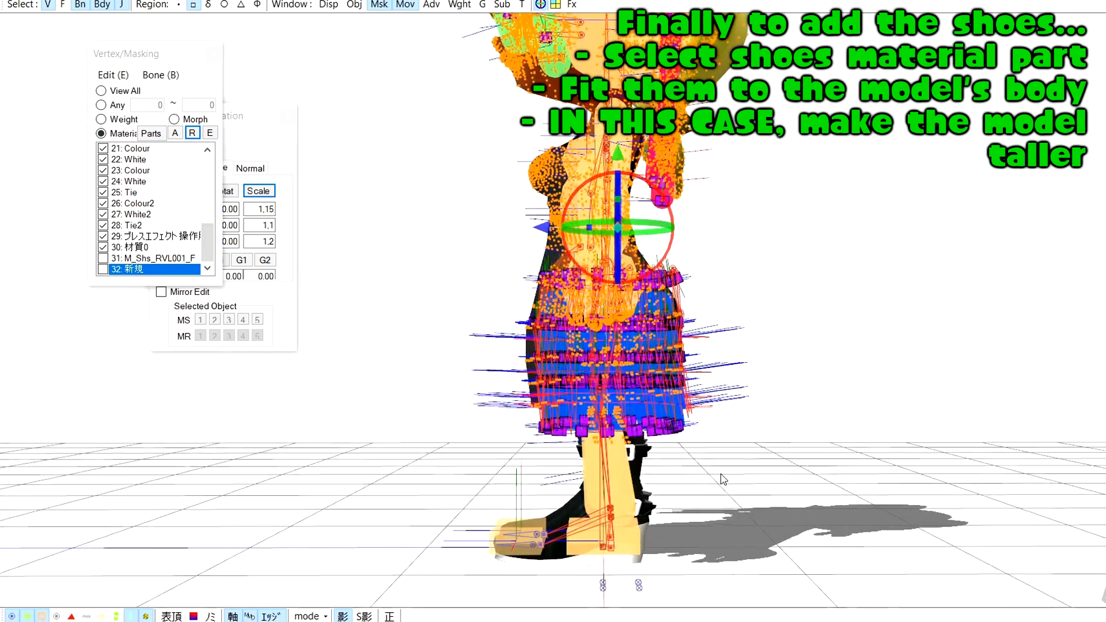
left_click_drag(621, 155, 621, 149)
left_click_drag(639, 546, 567, 515)
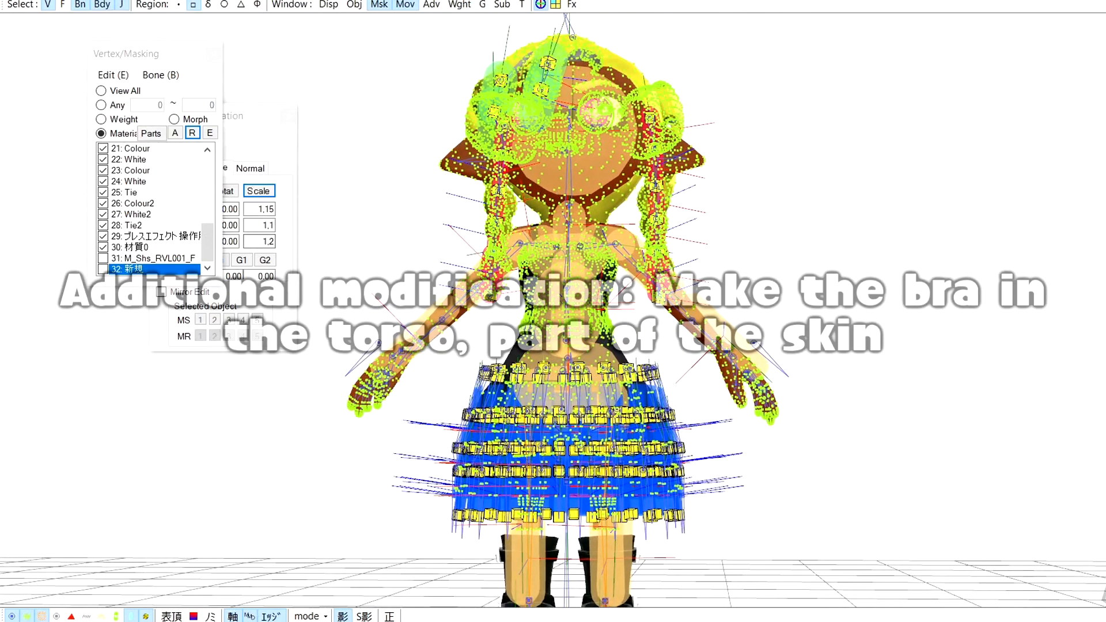
Limit selection to vertices by turning off bones, rigid bodies and joints, and close the vertex mask.
left_click(79, 5)
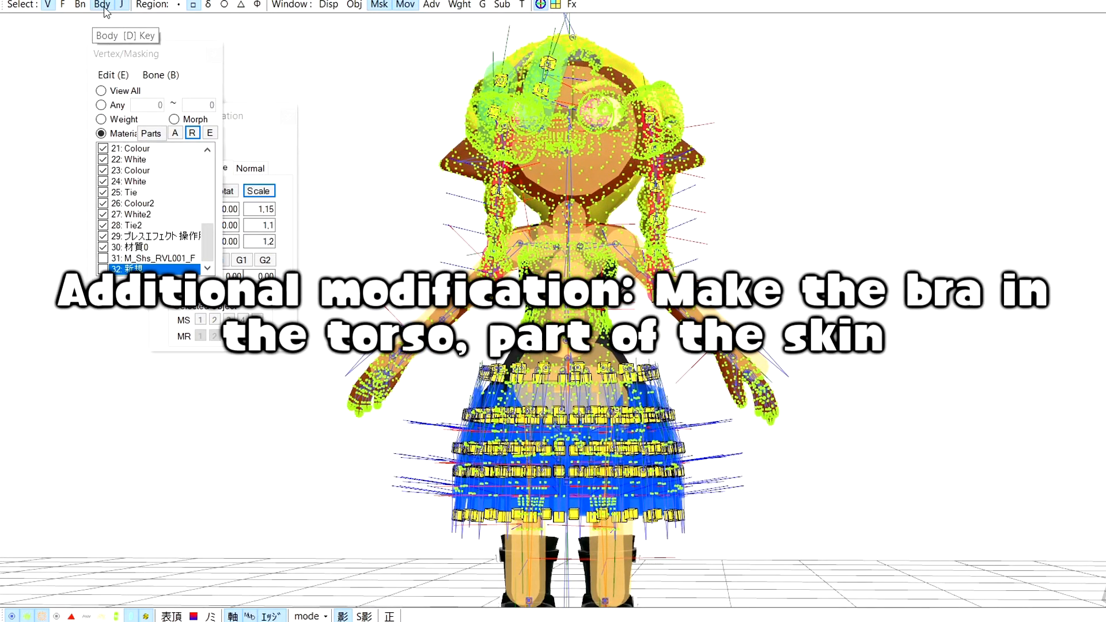
left_click(103, 4)
left_click(126, 5)
scroll(665, 242, "up", 5)
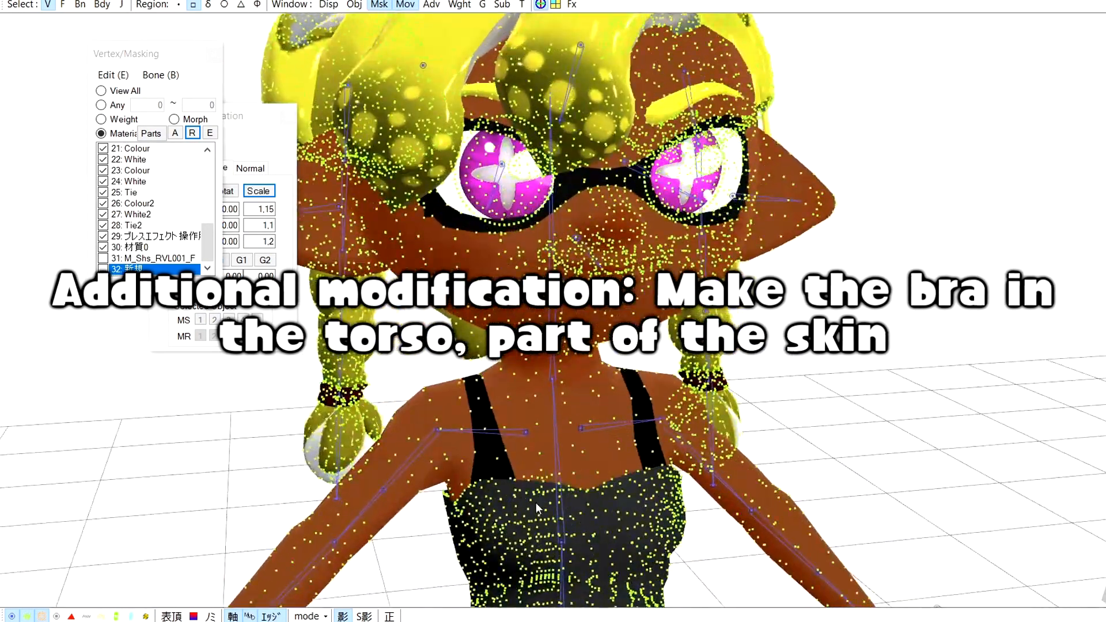
scroll(692, 422, "down", 4)
scroll(597, 465, "up", 4)
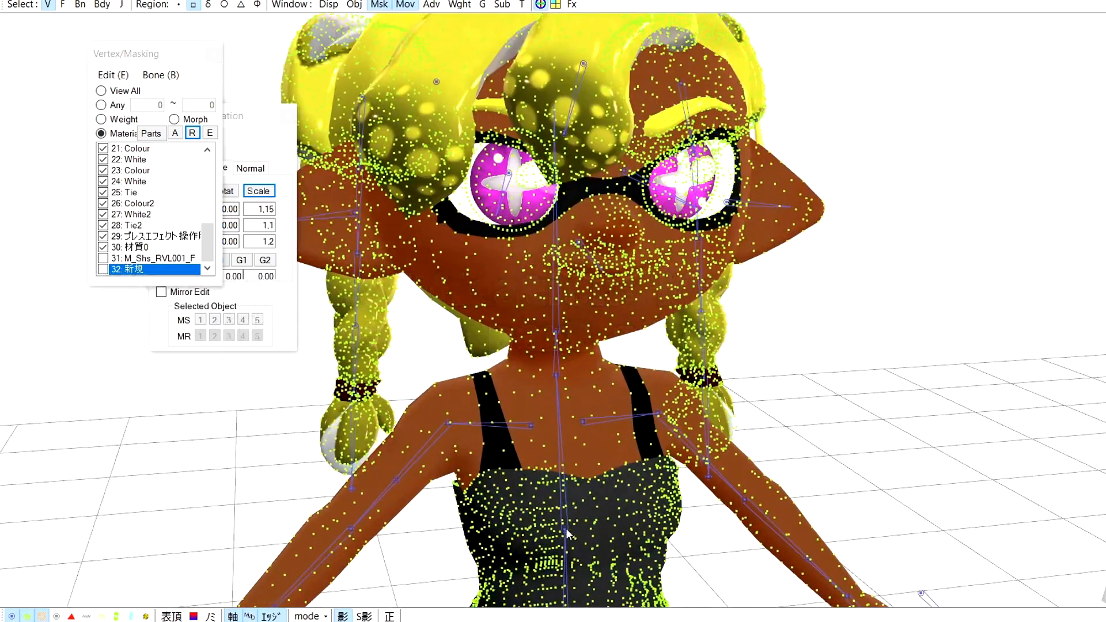
left_click(214, 56)
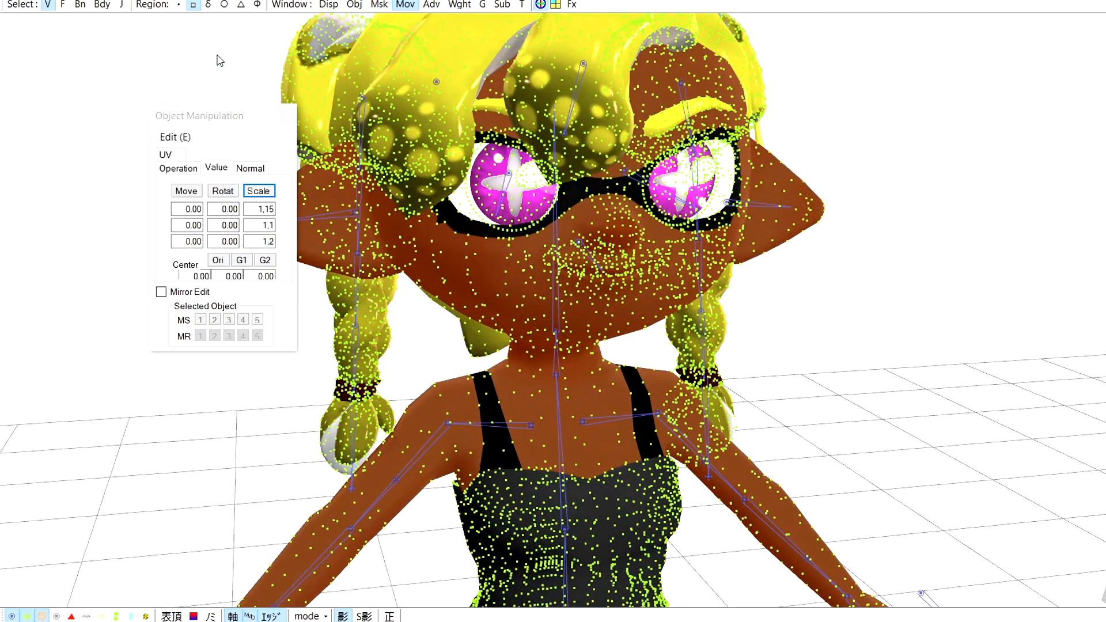
scroll(362, 316, "down", 6)
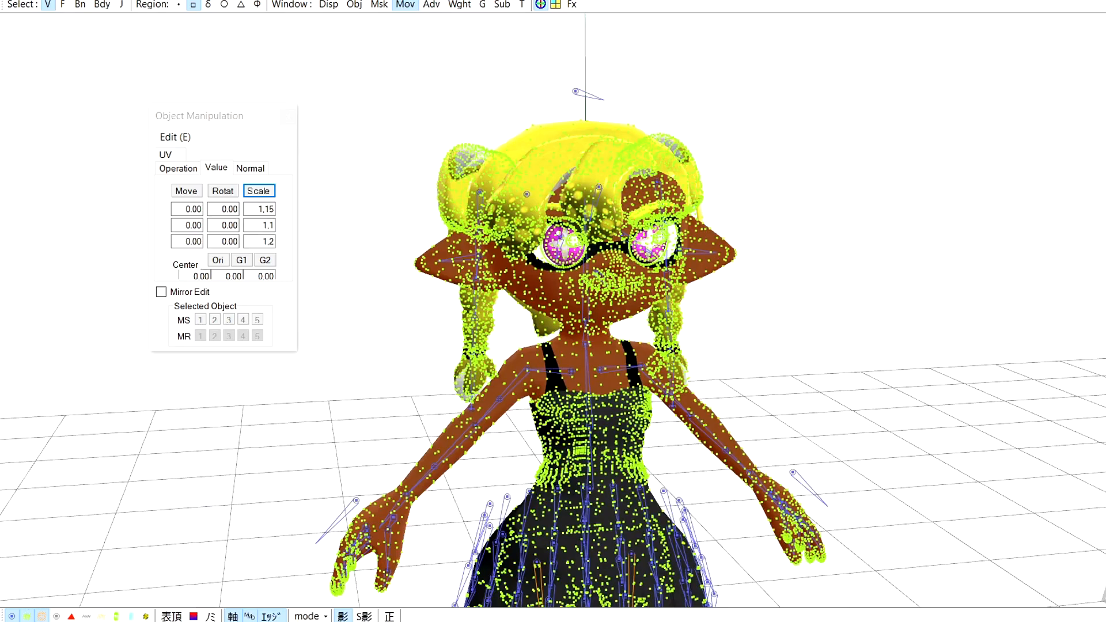
Switch to File Explorer and open the tex folder of INKLING GIRL AVANZADA EJEMPLO ROPA2.
left_click(411, 596)
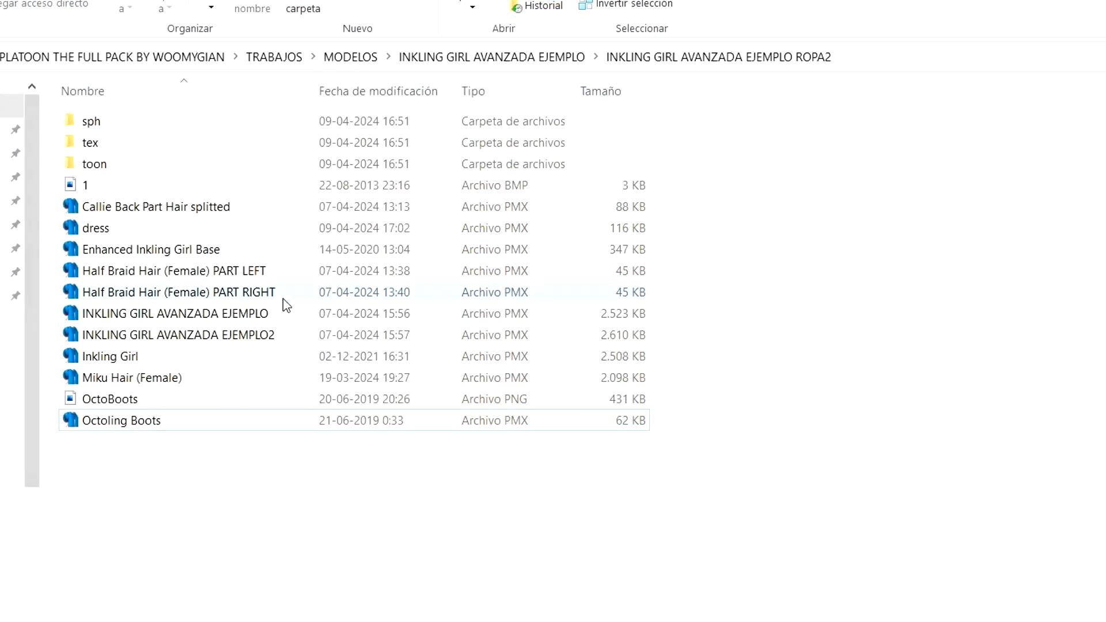
double_click(112, 147)
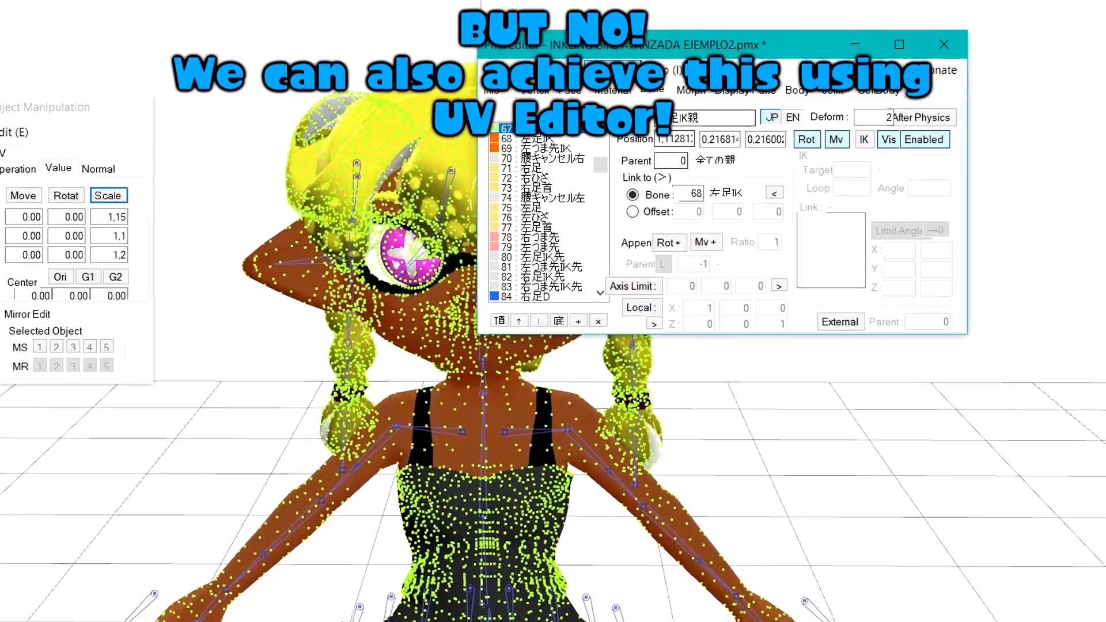
Launch the UV Editor plug-in, dismiss its update notice, and load the torso material's UV layout.
left_click(612, 70)
mouse_move(668, 411)
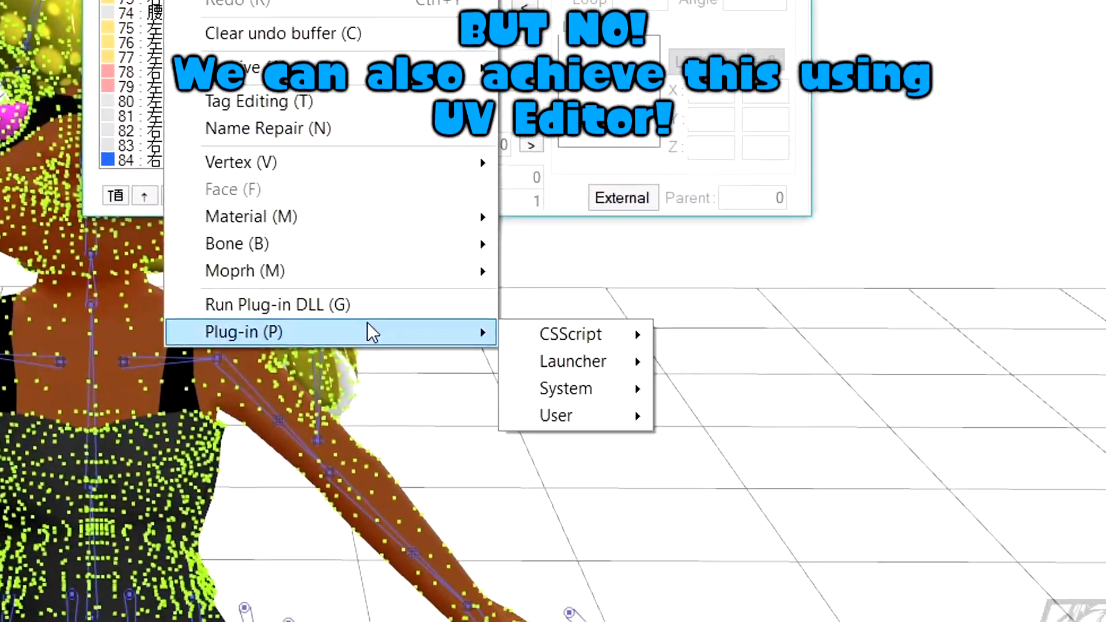
mouse_move(818, 452)
left_click(695, 560)
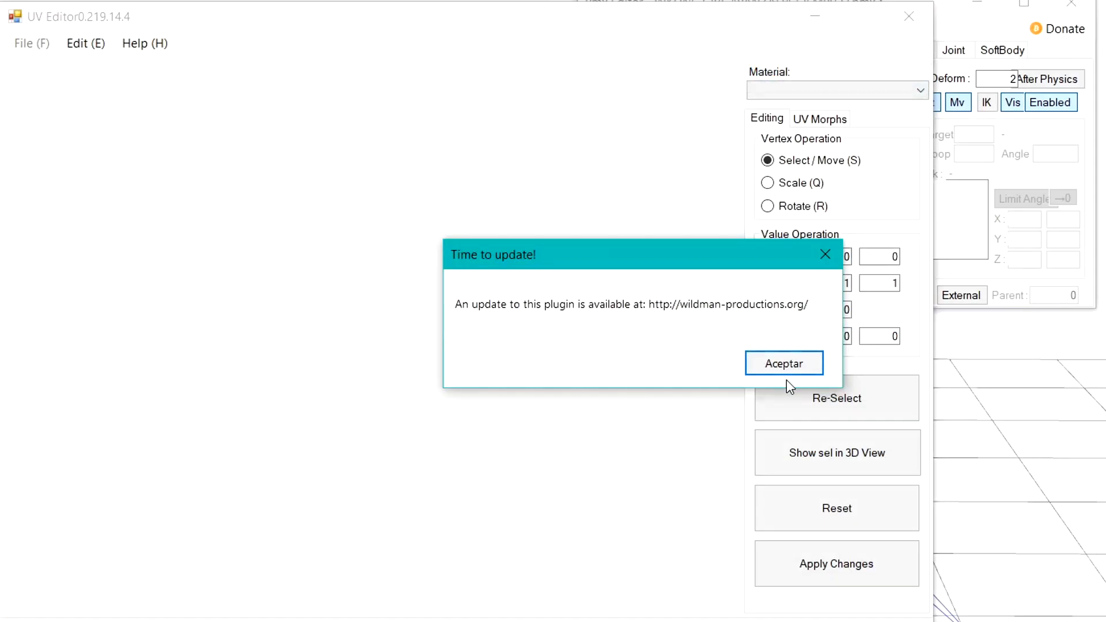
left_click(784, 371)
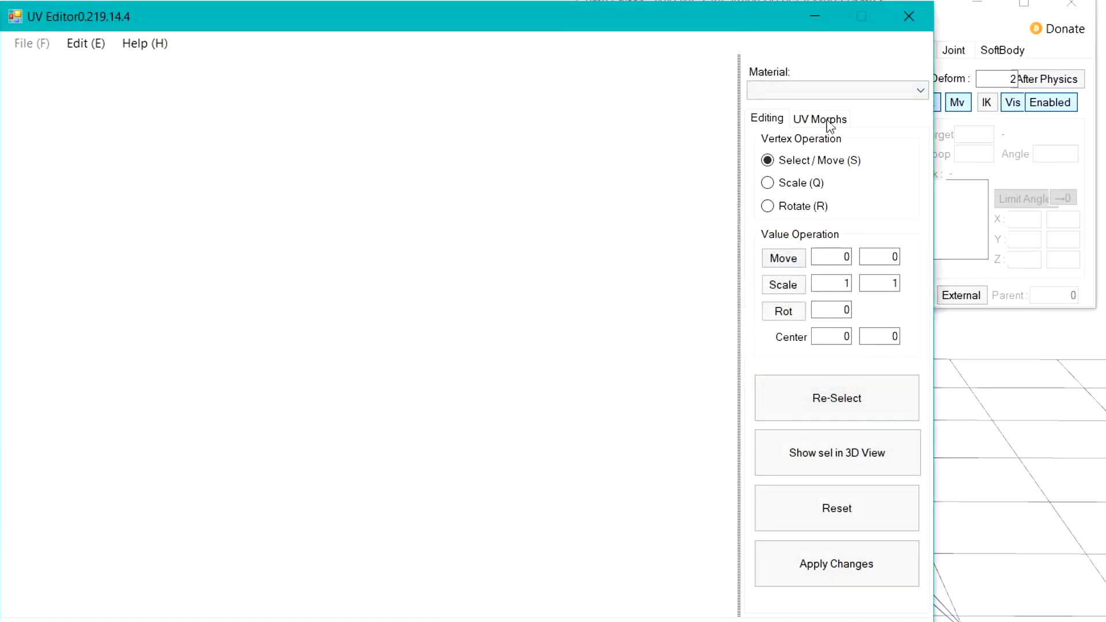
left_click(835, 89)
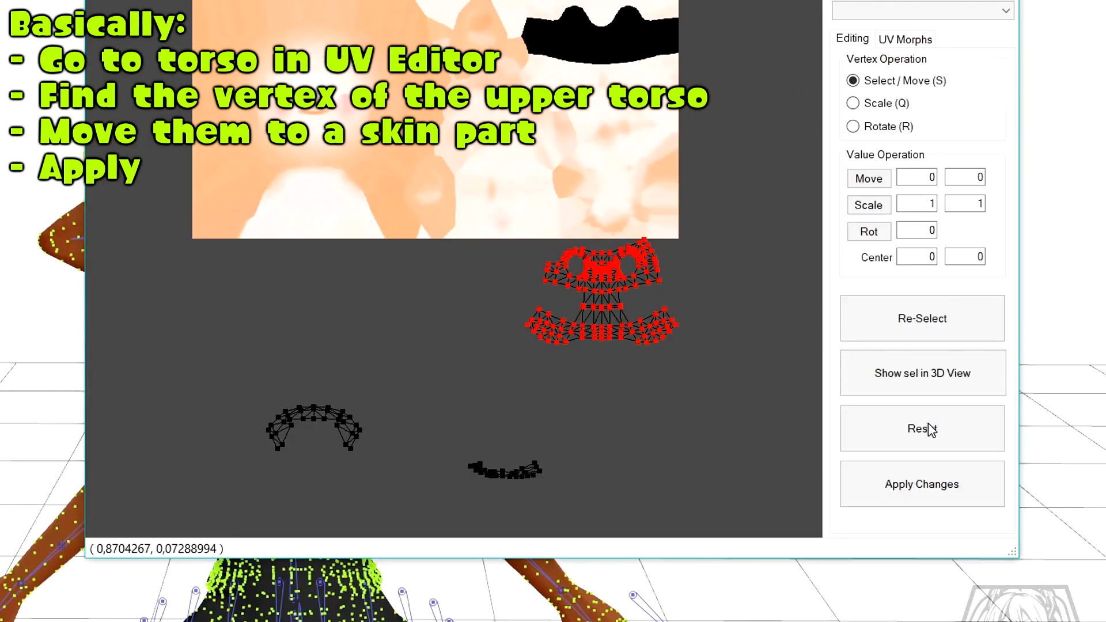
Show the selected torso UV vertices in the 3D view and examine which part of the upper body they cover.
left_click(937, 367)
left_click(195, 439)
scroll(689, 533, "up", 5)
right_click_drag(507, 447, 601, 403)
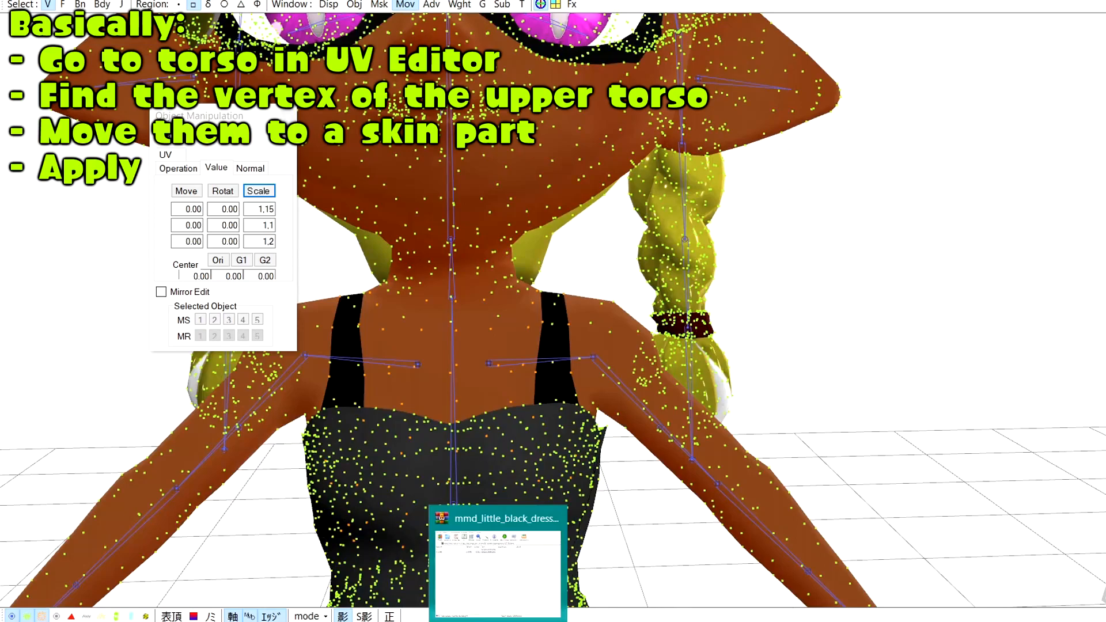
Select the lower band of the torso's UV mesh and check in the 3D view which body area it belongs to.
left_click(498, 619)
scroll(859, 311, "up", 4)
scroll(859, 317, "down", 3)
middle_click_drag(859, 316, 632, 327)
left_click_drag(854, 442, 558, 335)
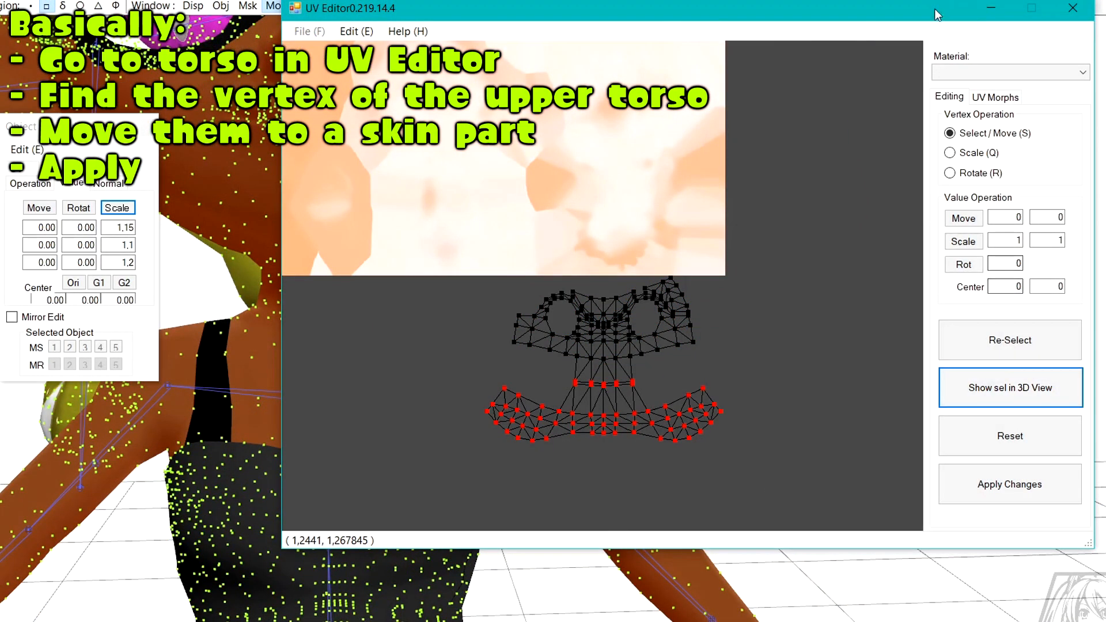
left_click_drag(935, 11, 1088, 47)
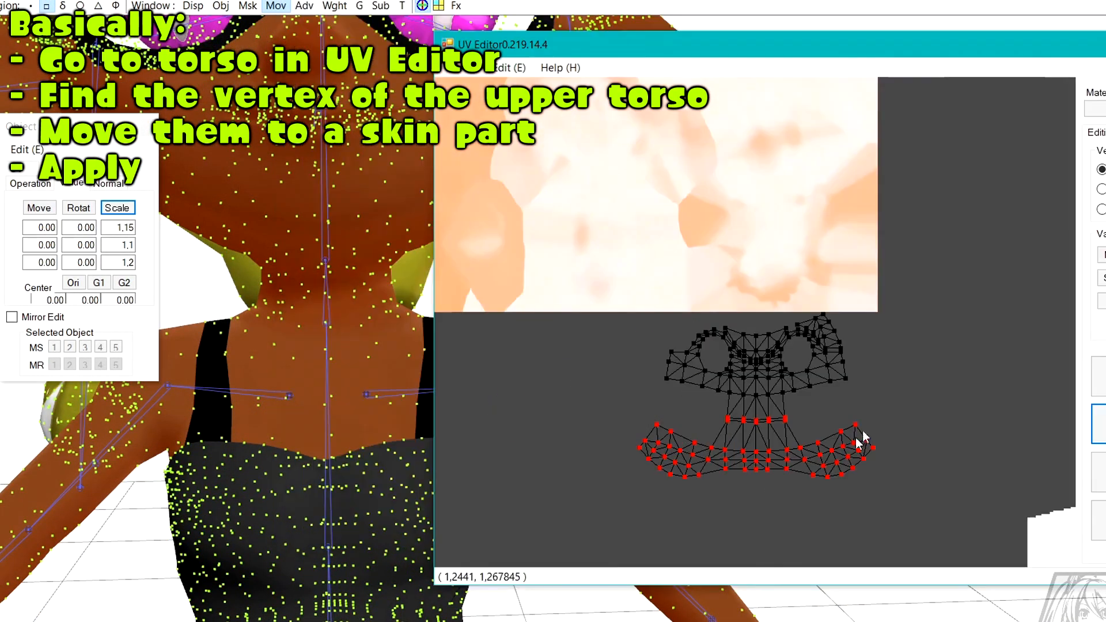
Select the upper torso's UV vertices and move them onto a skin area of the texture.
left_click_drag(887, 392, 637, 288)
scroll(826, 363, "down", 2)
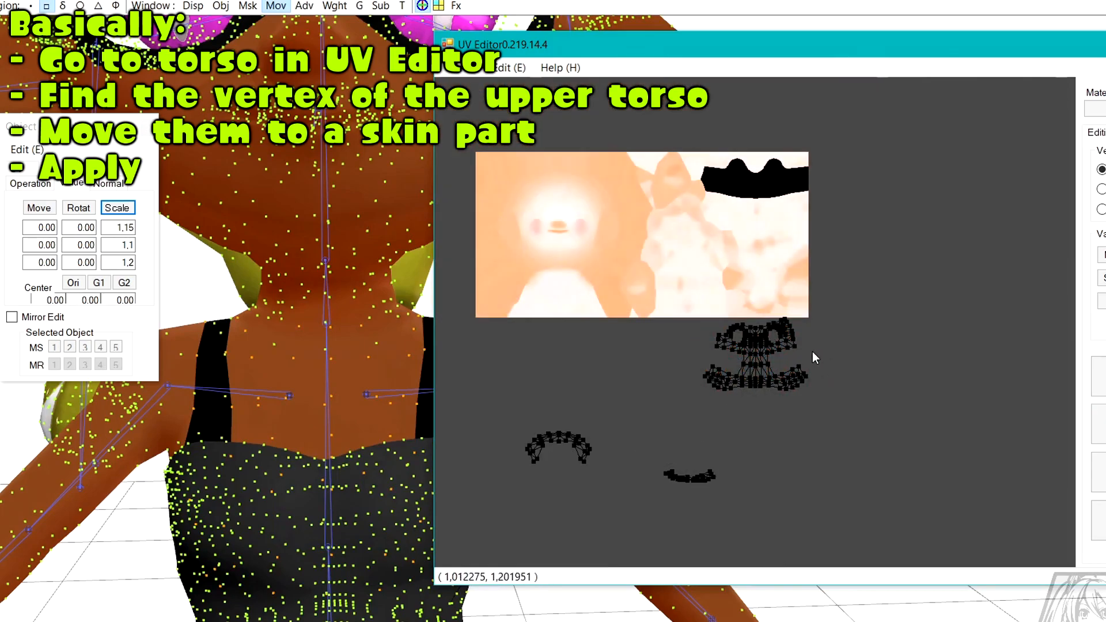
left_click_drag(812, 355, 667, 300)
scroll(770, 348, "up", 2)
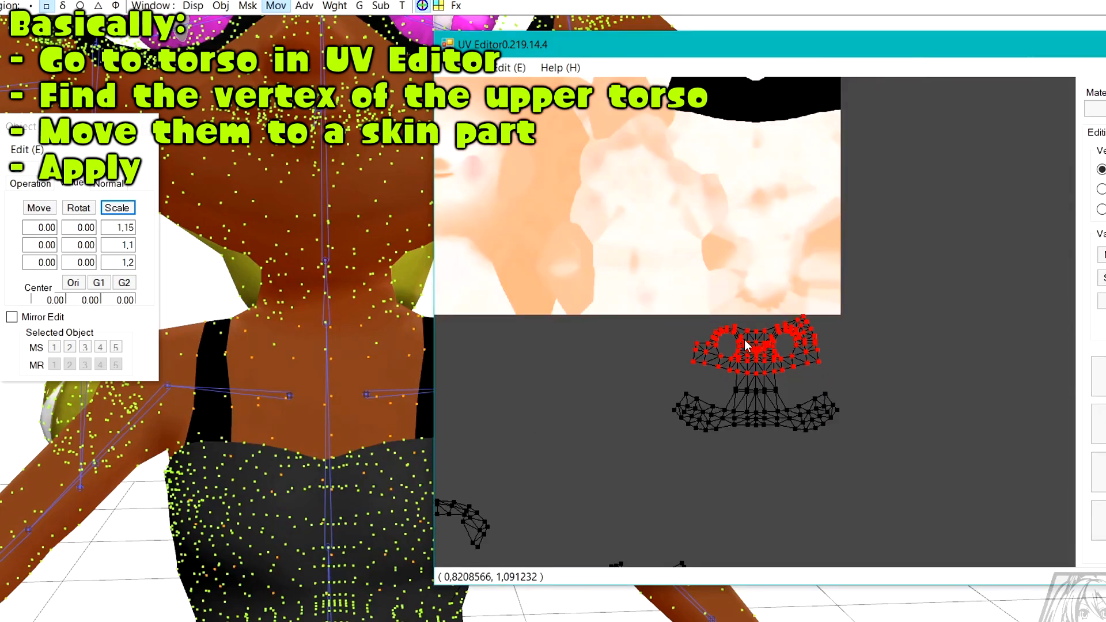
scroll(745, 345, "down", 2)
left_click_drag(745, 345, 755, 220)
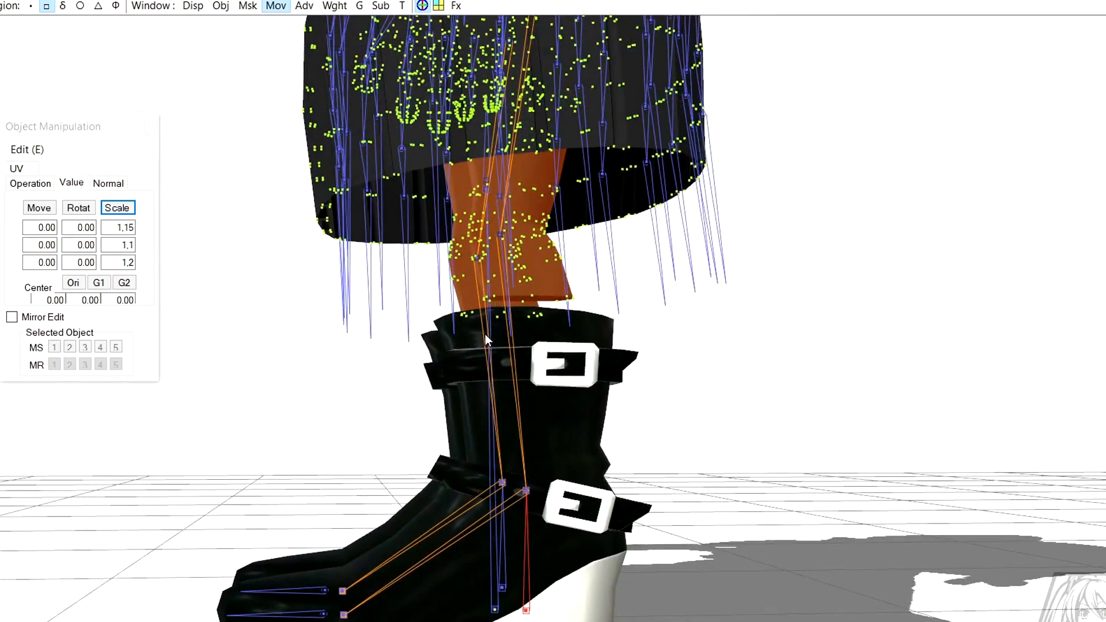
Examine the area where the legs meet the boots from several angles.
right_click_drag(478, 334, 591, 382)
right_click_drag(548, 309, 690, 349)
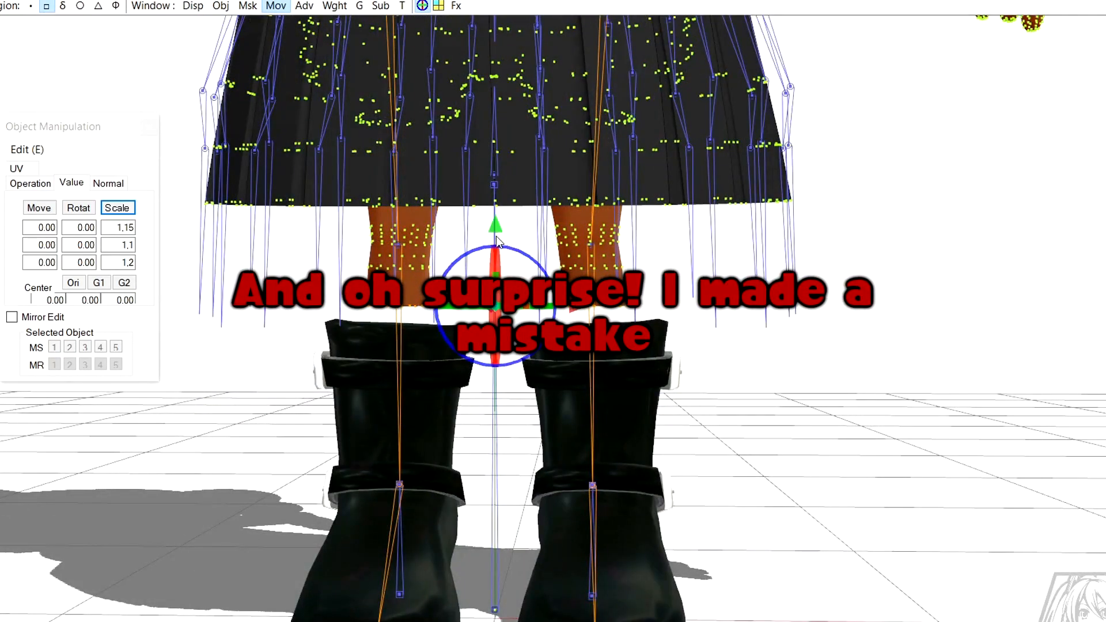
right_click_drag(555, 306, 501, 334)
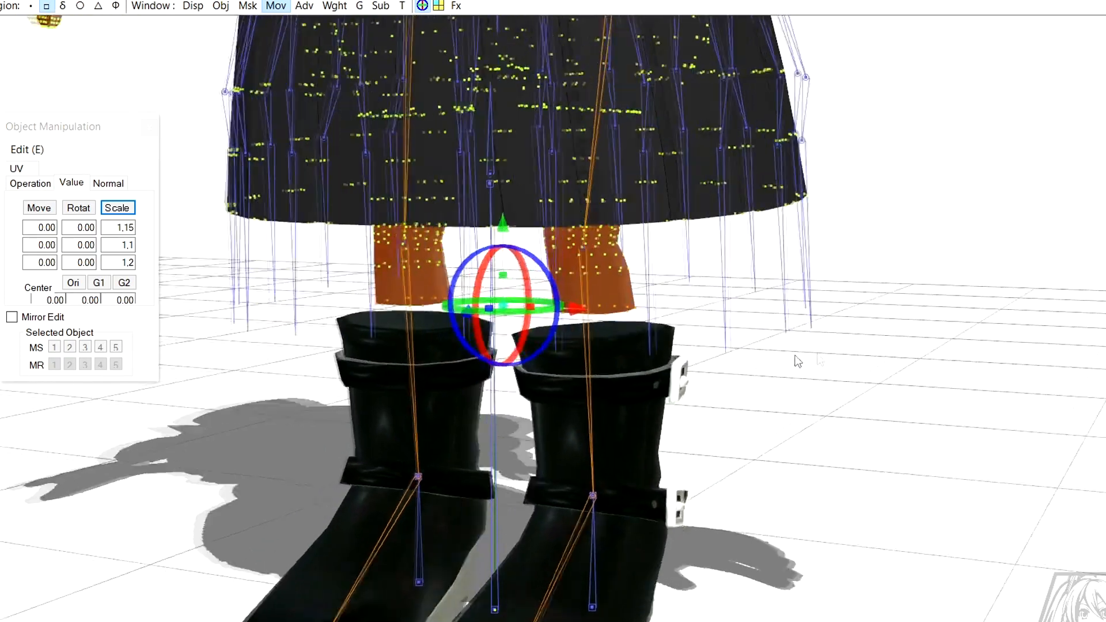
right_click_drag(795, 362, 812, 392)
Switch to File Explorer and open INKLING GIRL AVANZADA EJEMPLO2 from the INKLING GIRL AVANZADA EJEMPLO BASE folder in a maximised model view.
mouse_move(419, 621)
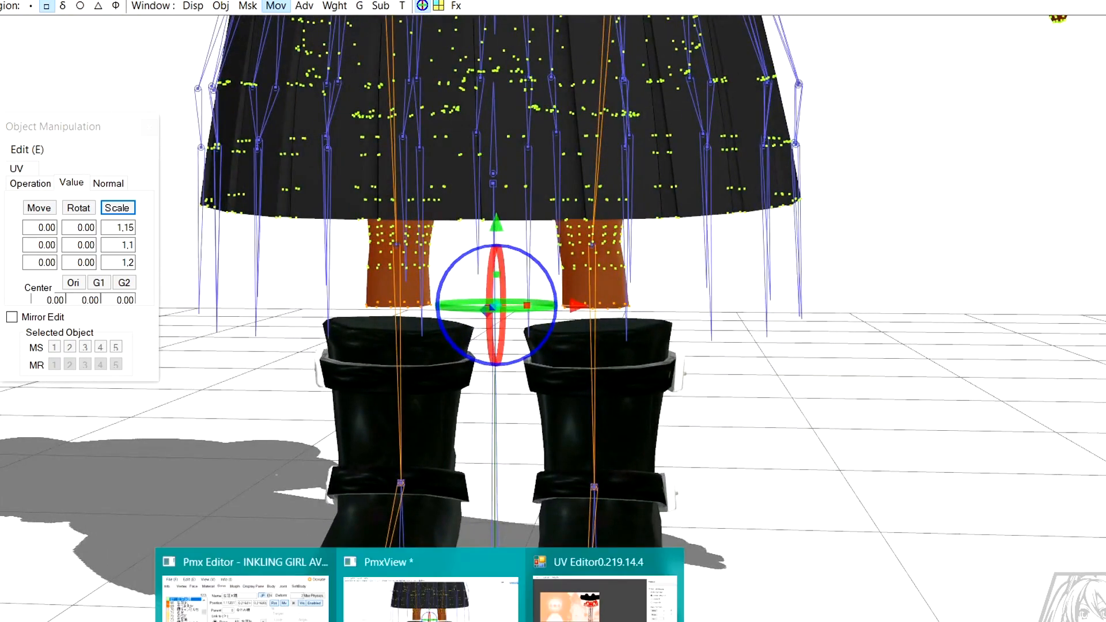
mouse_move(246, 621)
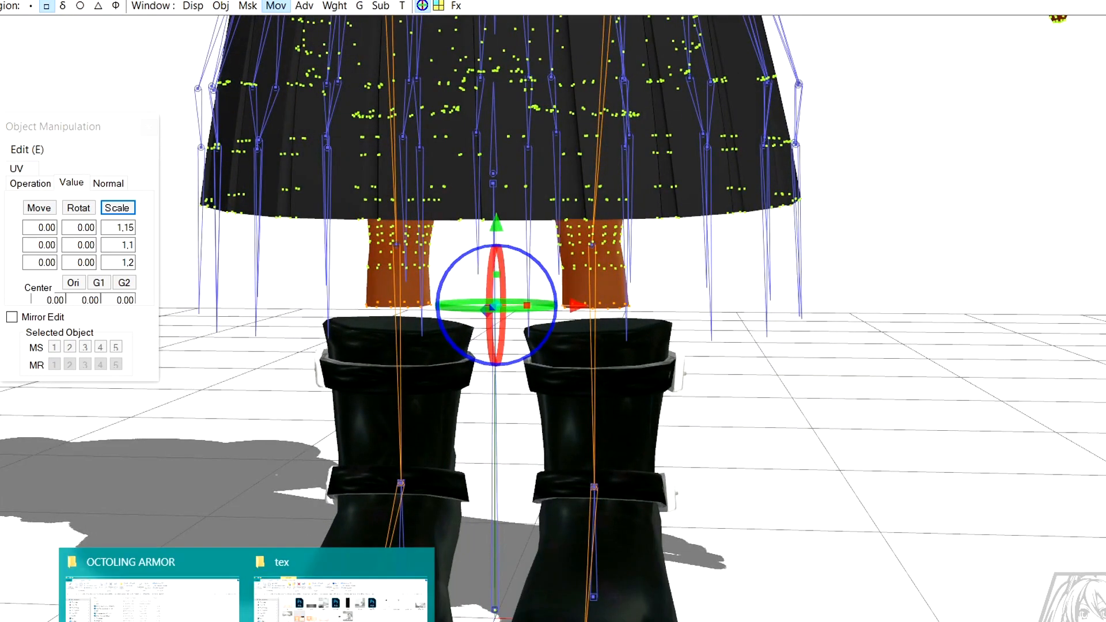
left_click(339, 593)
left_click(814, 33)
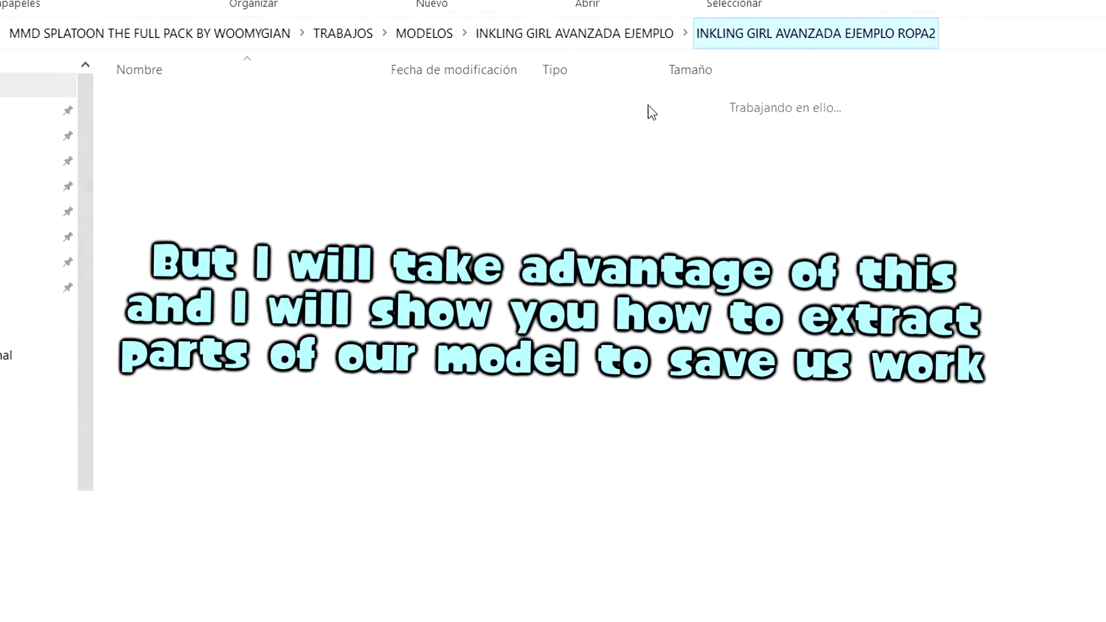
left_click(574, 33)
double_click(416, 107)
double_click(276, 283)
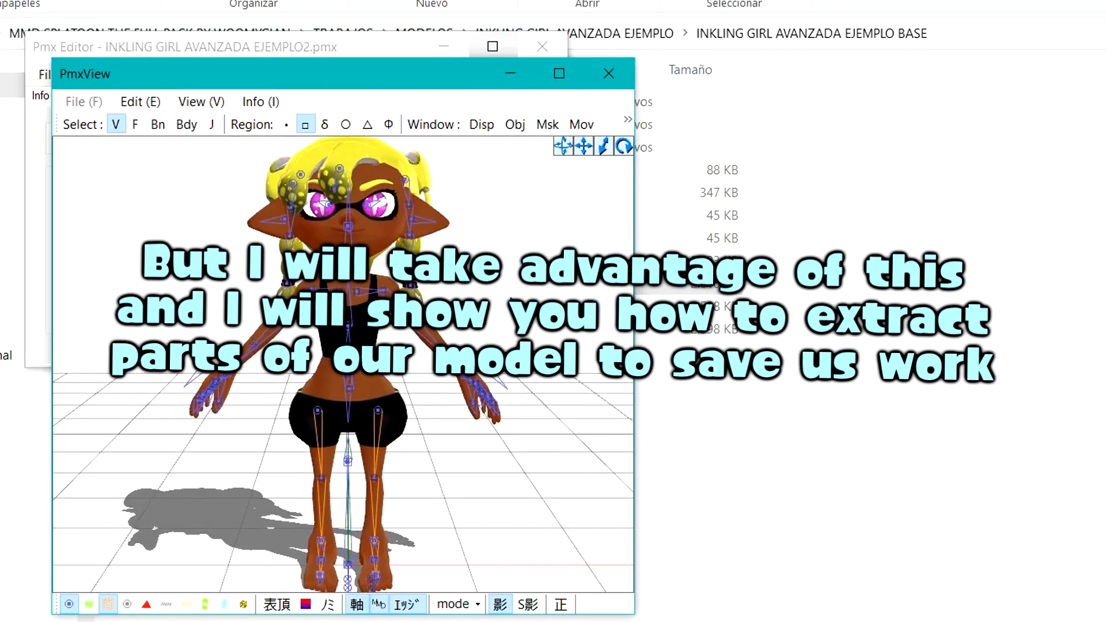
left_click(559, 73)
Use the vertex mask to display every material except Body and delete all their vertices.
left_click(376, 35)
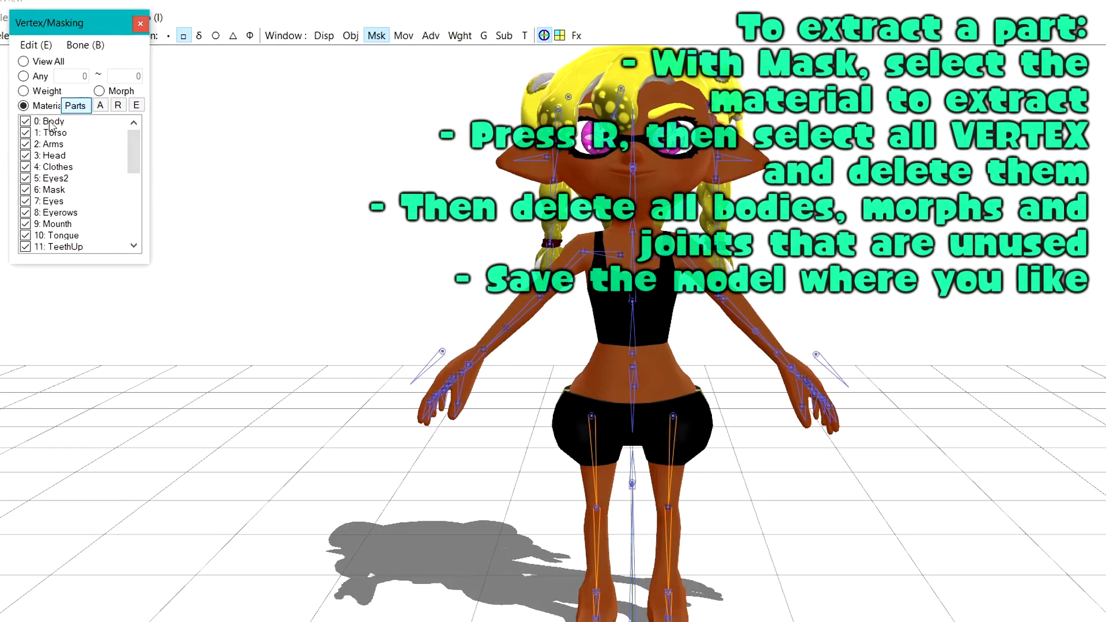
left_click(52, 122)
left_click(118, 105)
right_click_drag(242, 322, 329, 335)
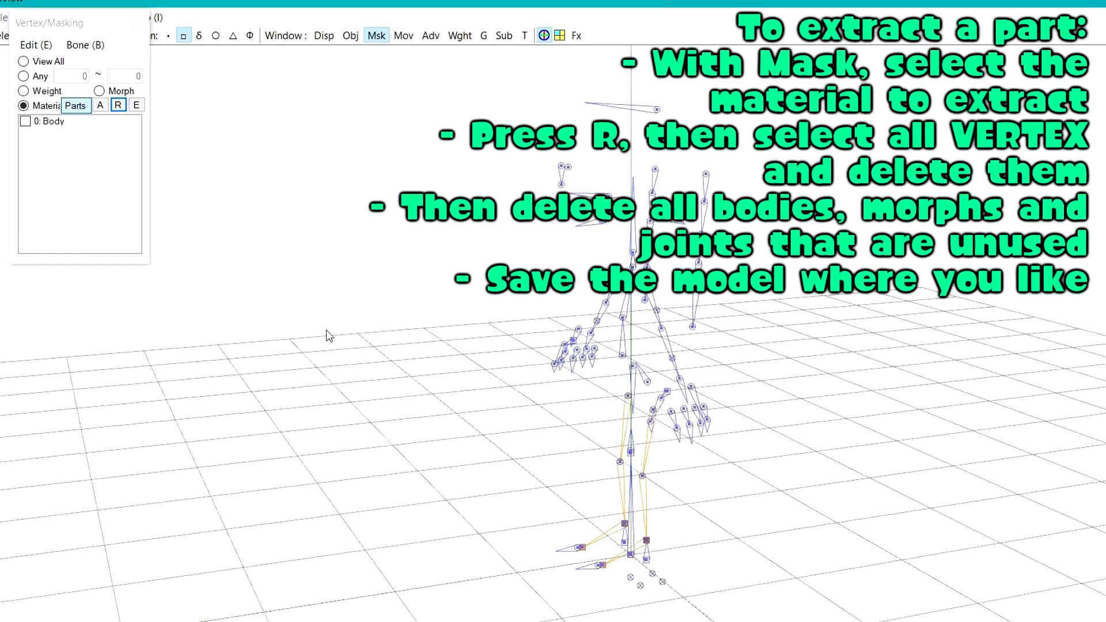
right_click_drag(329, 336, 564, 377)
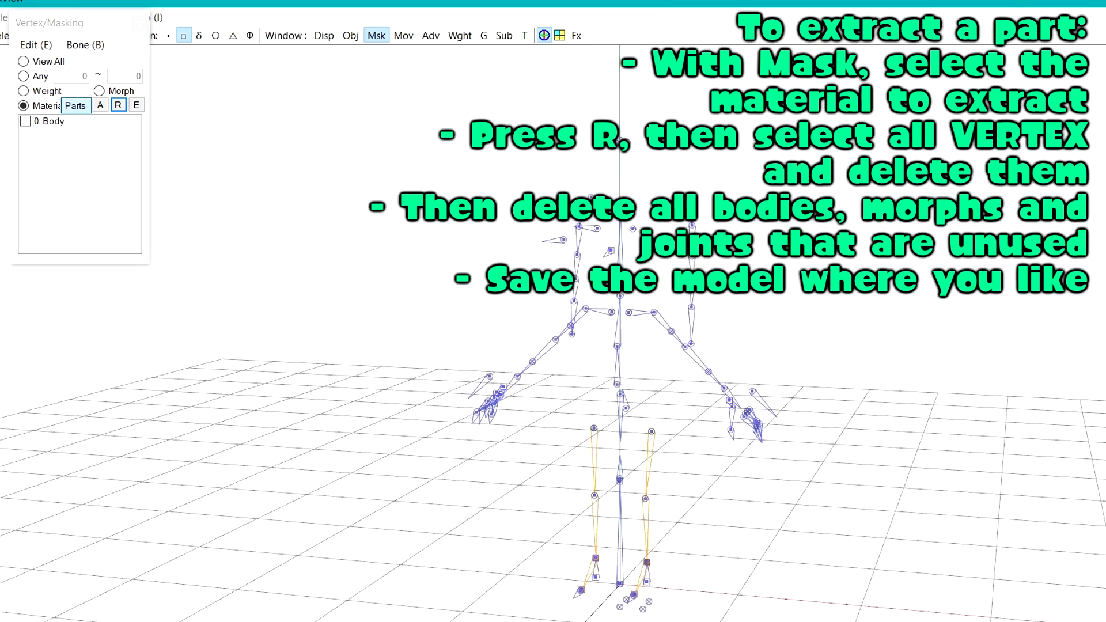
Switch to the base model's editor window and delete all of its rigid bodies and joints.
mouse_move(542, 621)
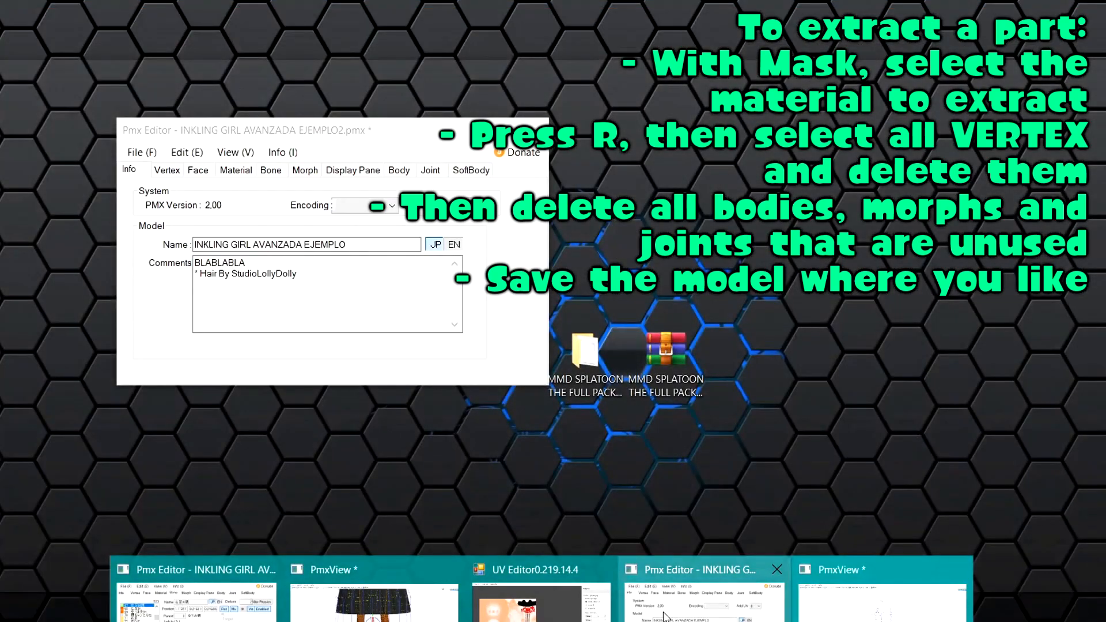
left_click(662, 615)
key("Delete")
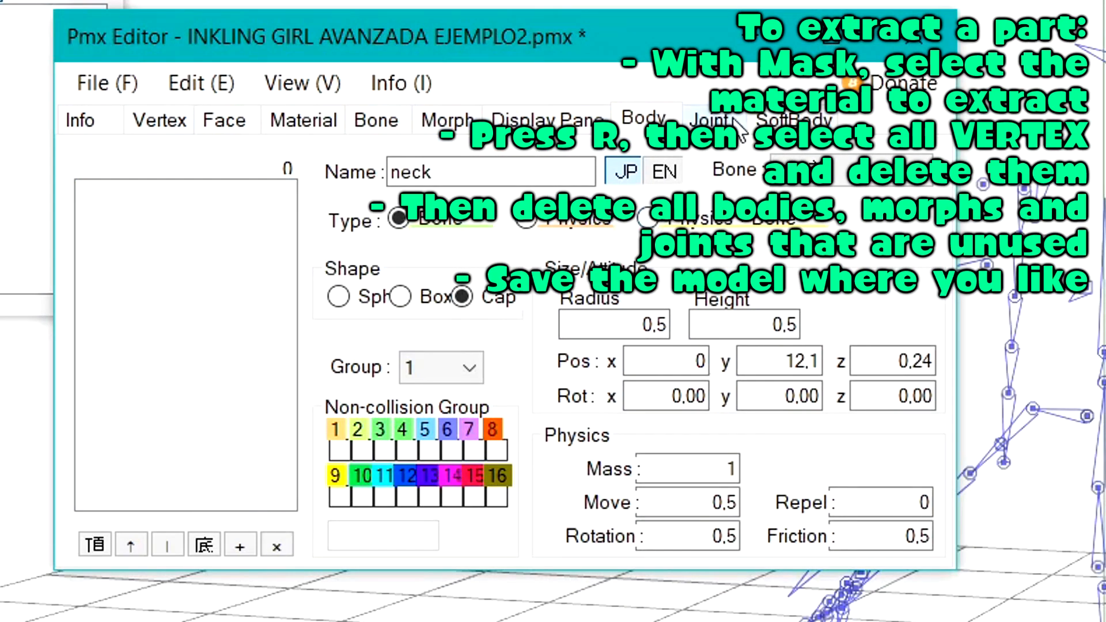
left_click(727, 119)
left_click_drag(192, 190, 253, 507)
key("Delete")
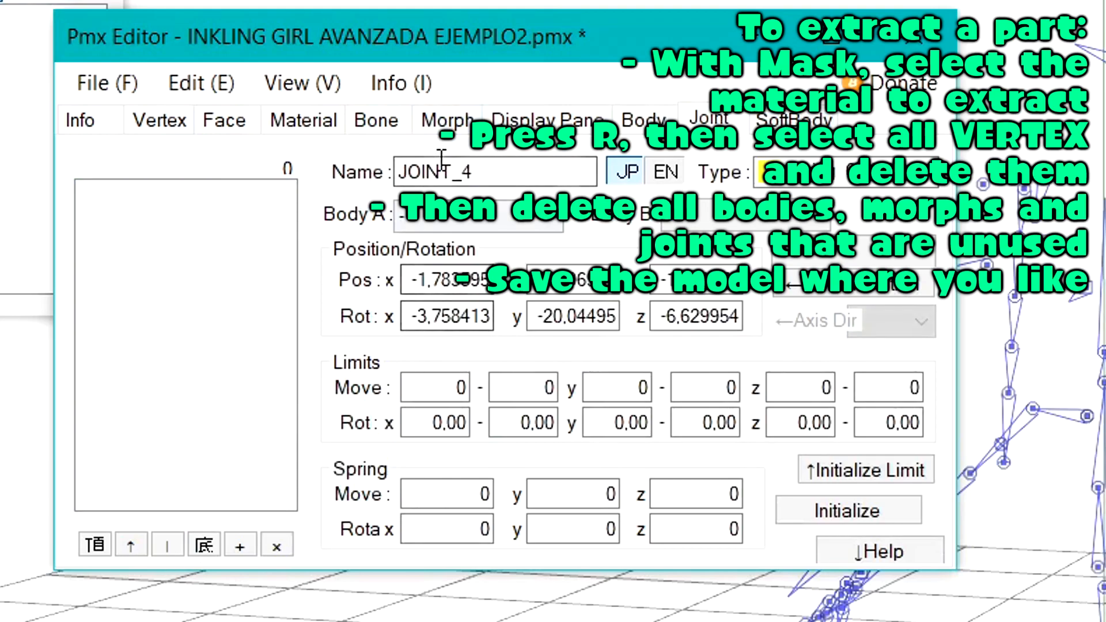
Delete all morphs from the extracted legs model.
left_click(447, 120)
left_click(202, 195)
key("ctrl+a")
key("Delete")
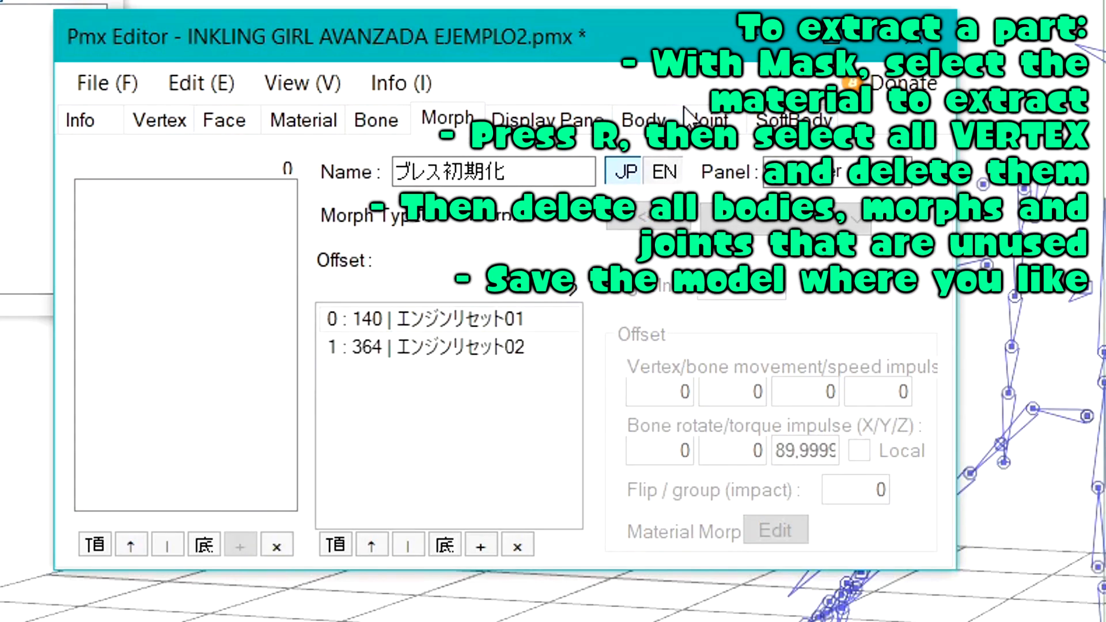
Review the extracted model's body, bone and material lists and display the Body material through the vertex mask.
left_click(646, 115)
left_click(366, 127)
left_click(303, 123)
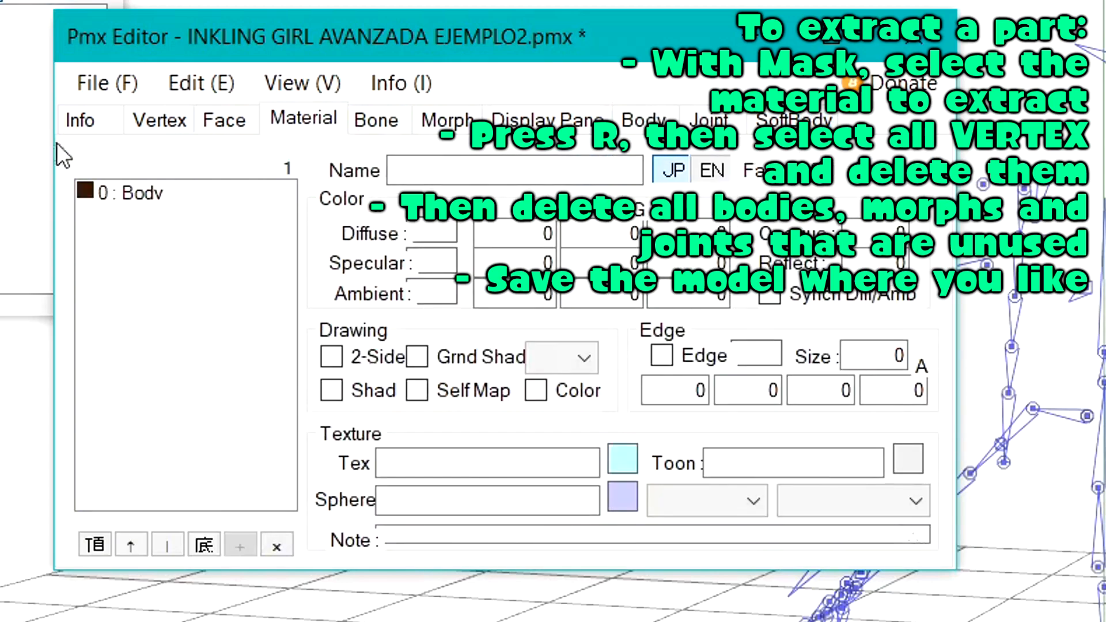
left_click(104, 89)
left_click(216, 193)
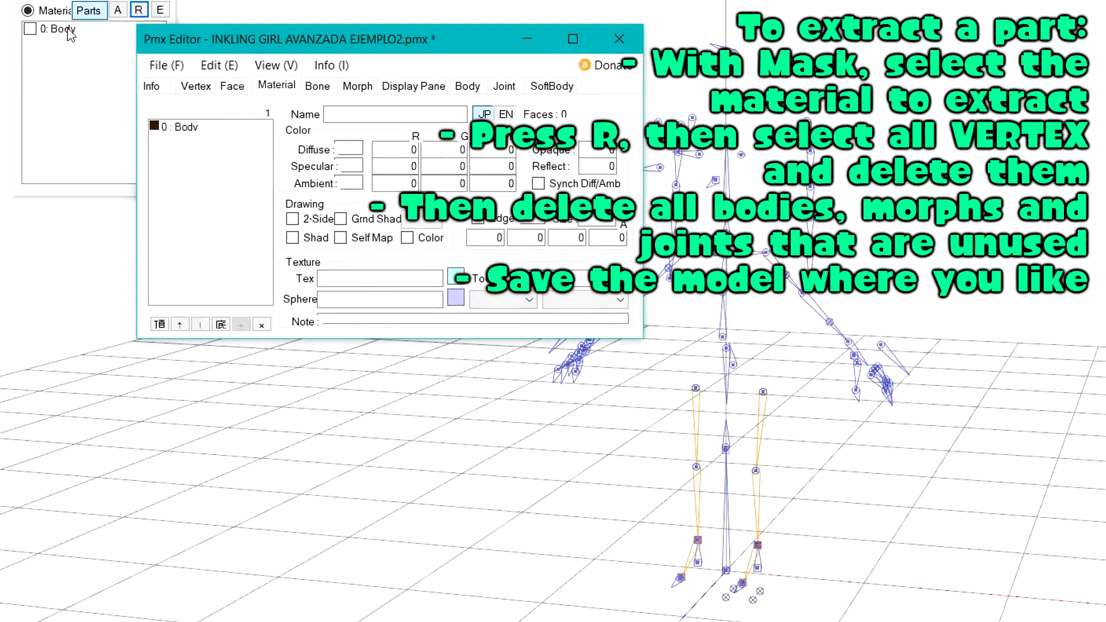
left_click(67, 30)
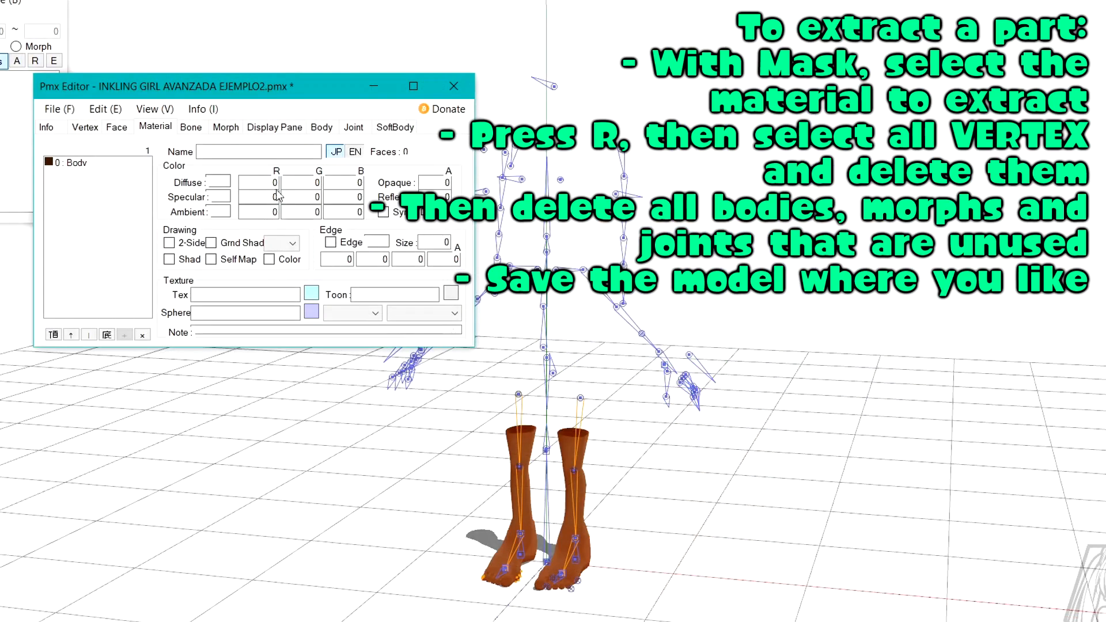
Save the extracted part as INKLING GIRL AVANZADA EJEMPLO legs in the INKLING GIRL AVANZADA EJEMPLO ROPA2 folder.
left_click(48, 127)
key("ctrl+shift+s")
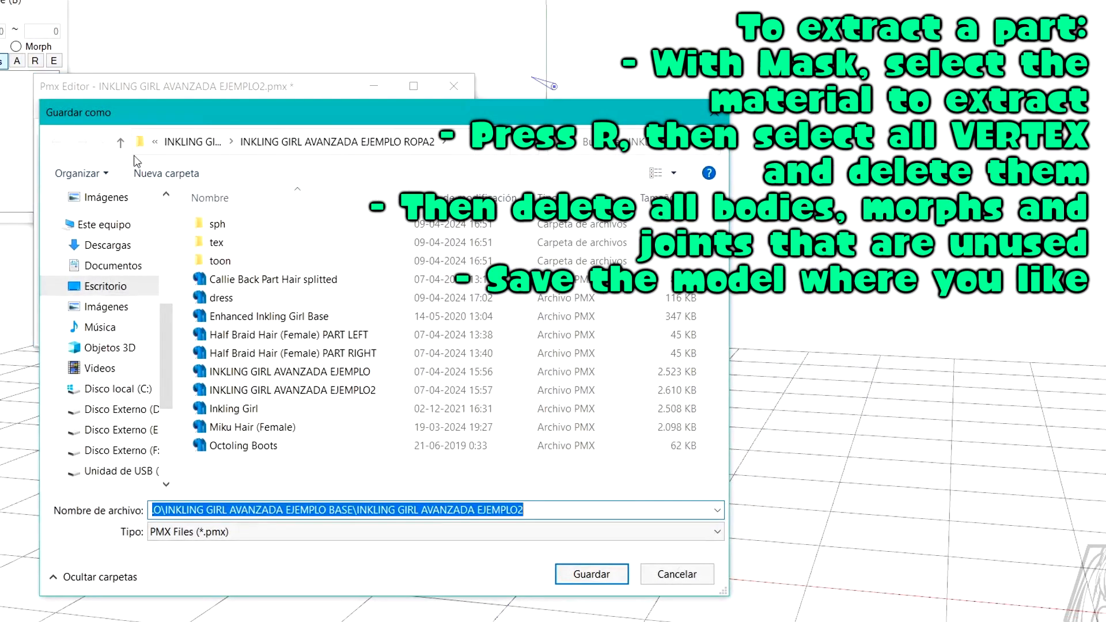
left_click(195, 142)
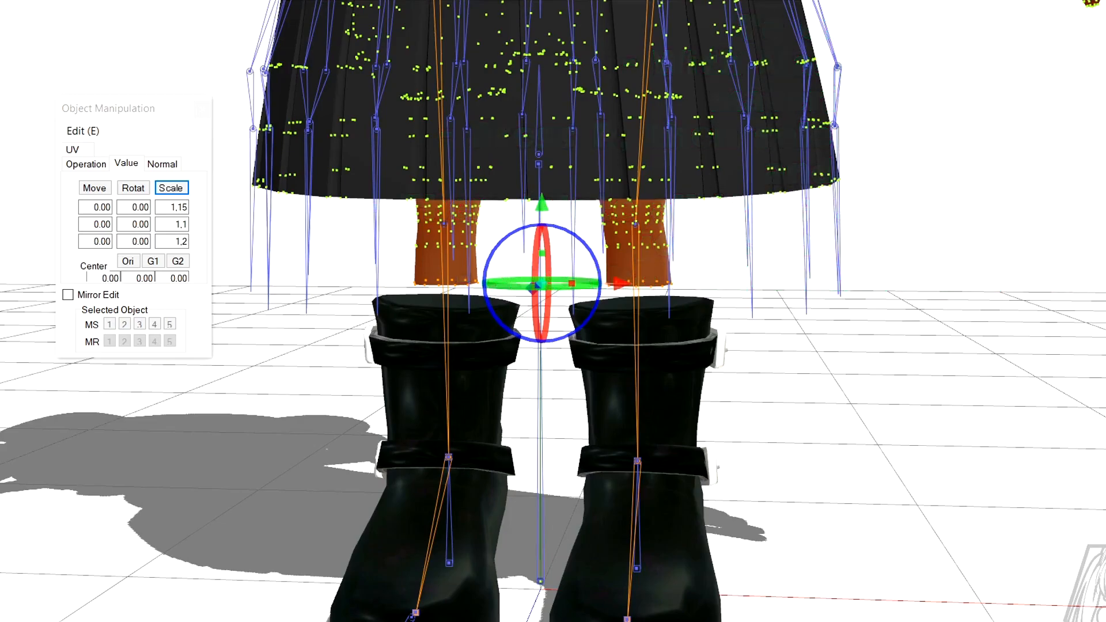
Return to the dressed model, isolate the Body material with the vertex mask and delete its leg vertices.
key("alt+Tab")
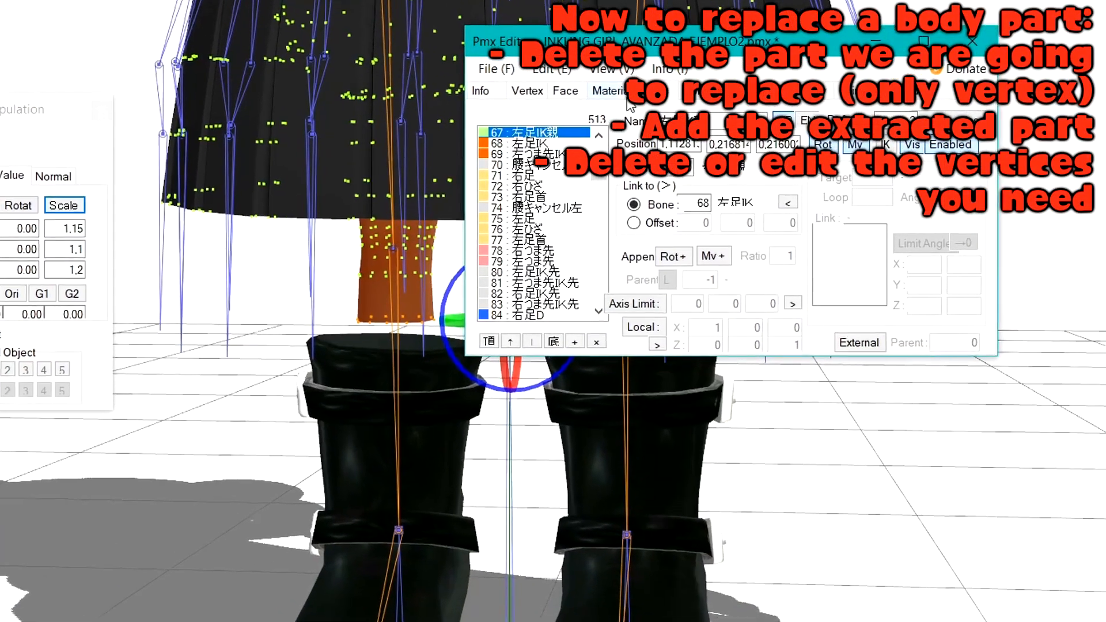
left_click(618, 92)
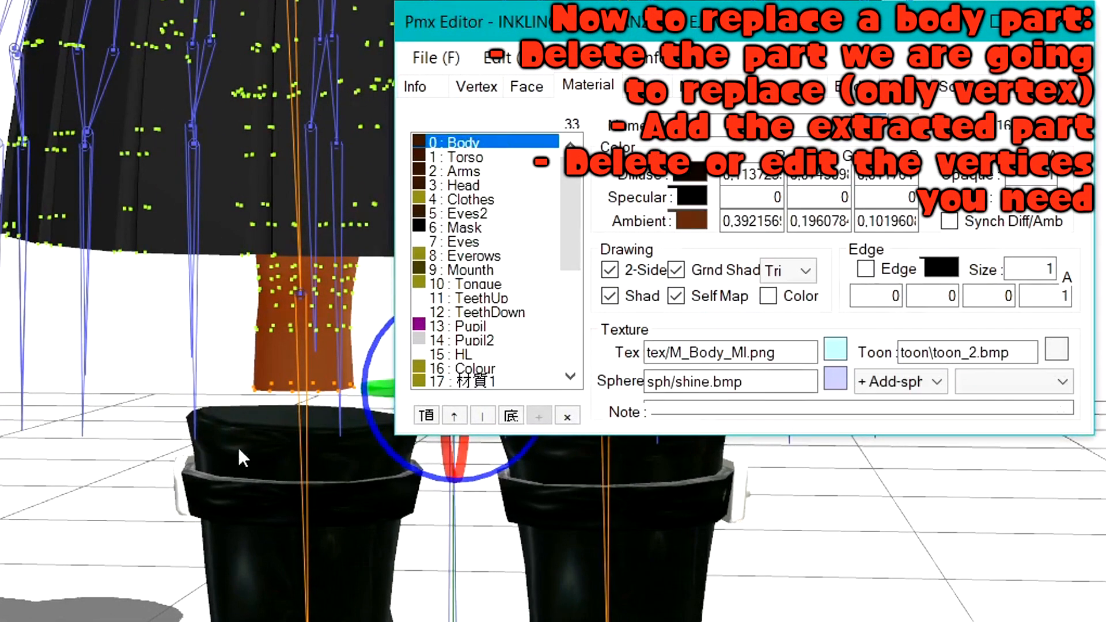
left_click(239, 456)
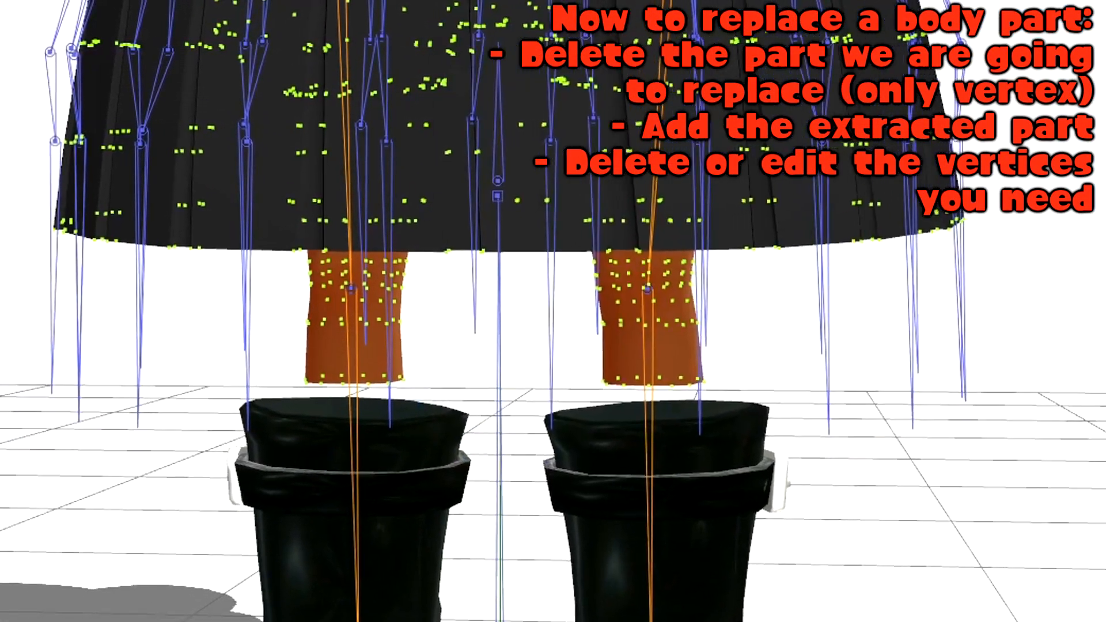
left_click(4, 157)
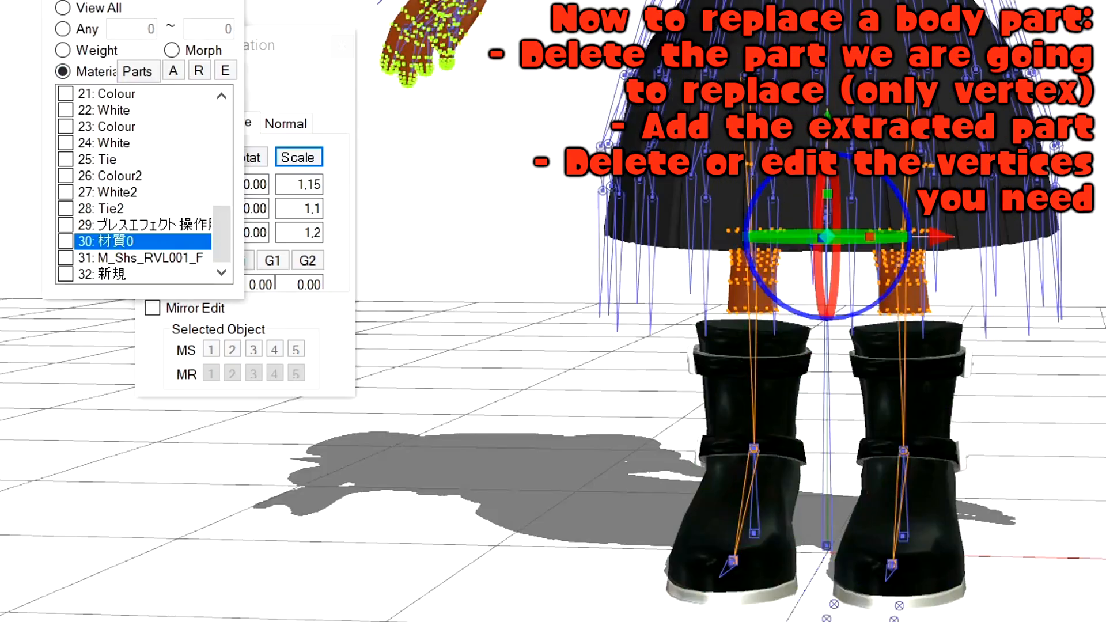
key("Delete")
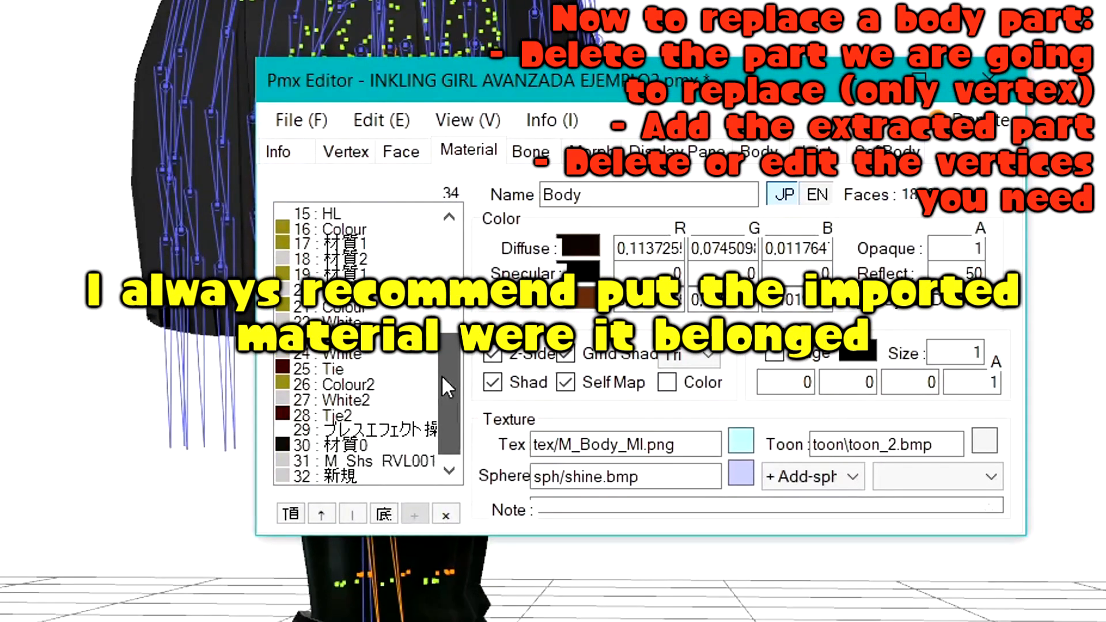
Move the imported Body material from the end of the material list to its original place at the start.
scroll(358, 465, "down", 1)
left_click(368, 473)
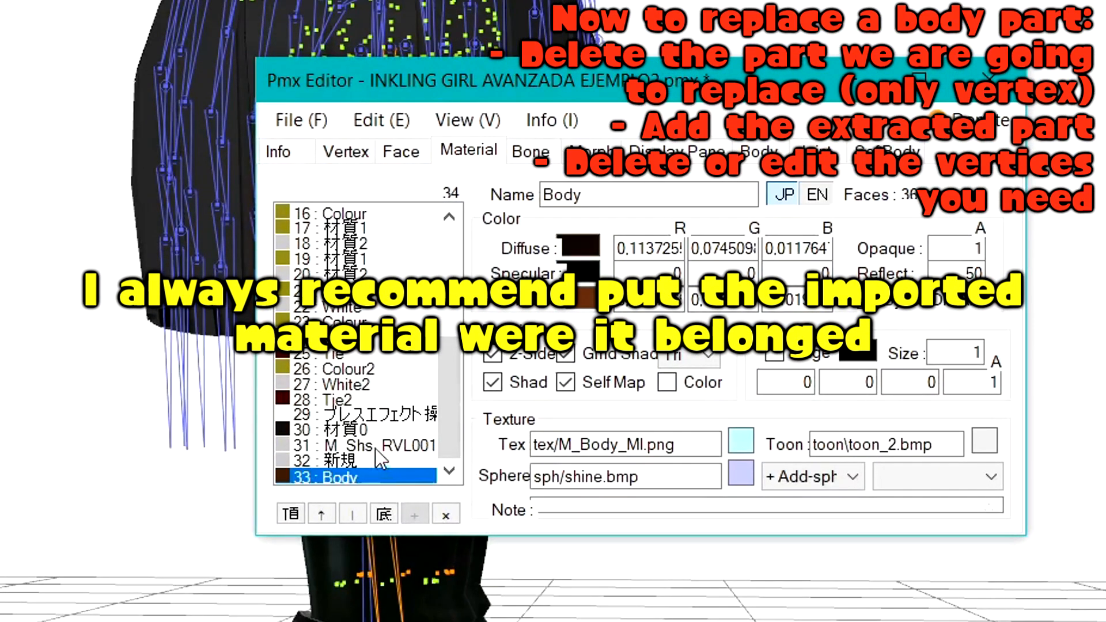
left_click_drag(444, 434, 416, 211)
left_click(394, 209)
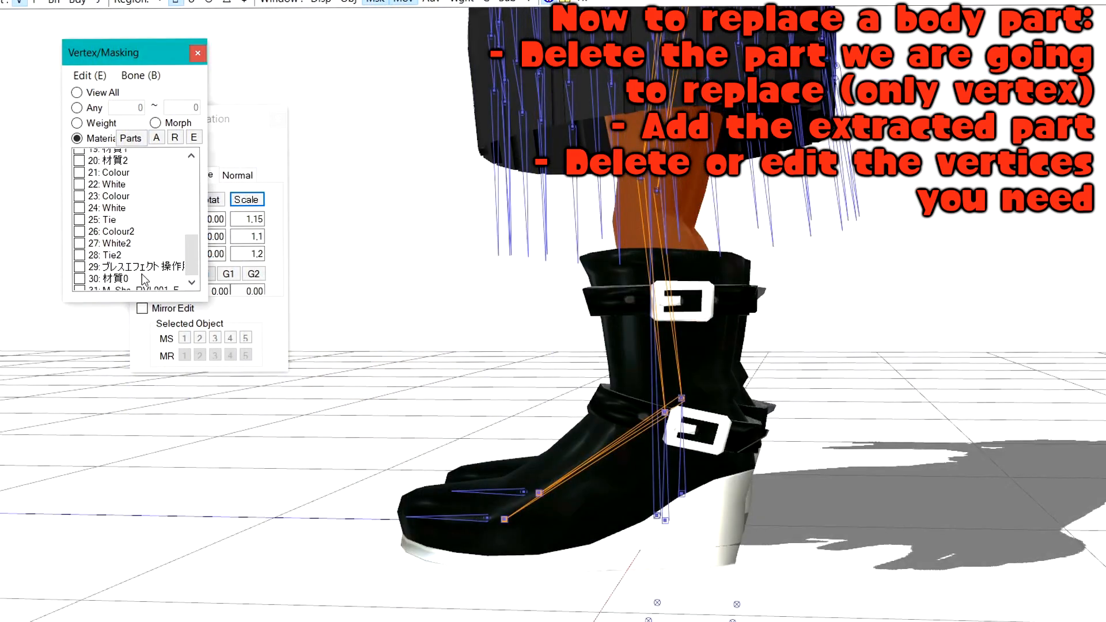
Limit the vertex mask to the boot materials M_Shs_RVL001_F and 新規 and select the boots' upper vertices.
left_click(123, 287)
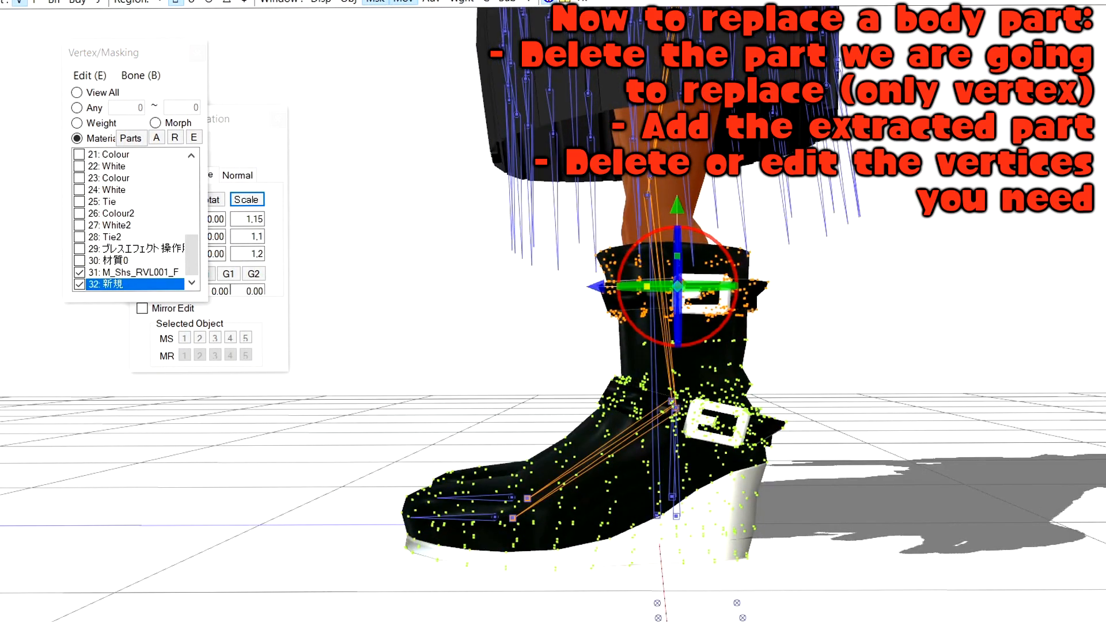
right_click_drag(748, 375, 701, 316)
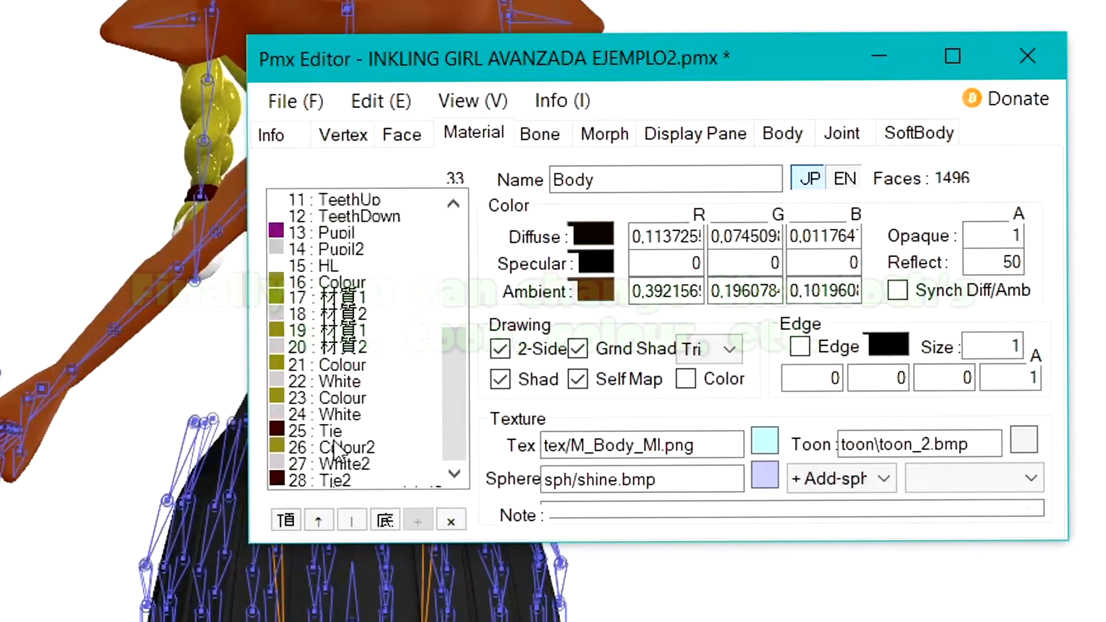
Set the dress material 材質0's toon to toon\toon_1.bmp and its sphere mode to Add-sphere.
scroll(357, 339, "down", 2)
left_click(357, 447)
left_click(363, 414)
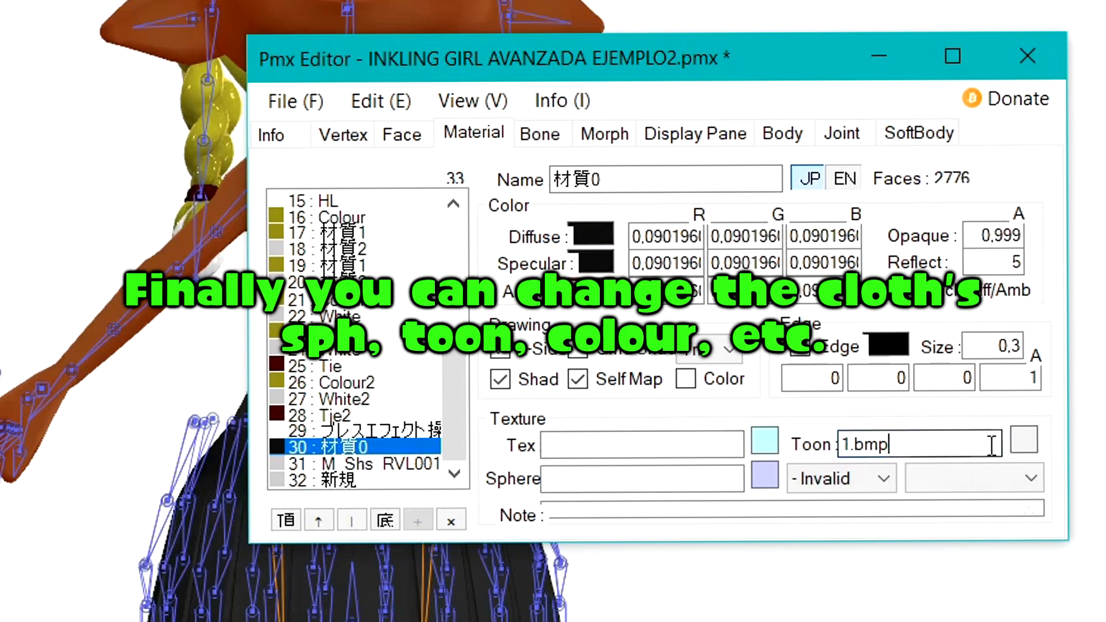
left_click(840, 478)
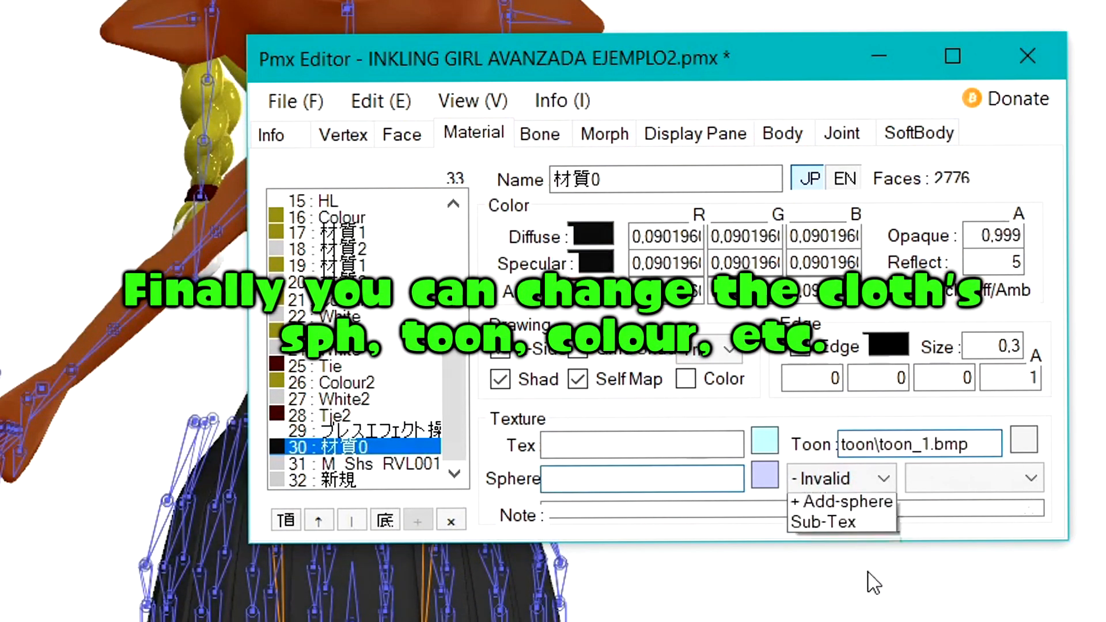
left_click(852, 548)
Load shine.bmp as the sphere texture of the dress material 材質0.
left_click(764, 475)
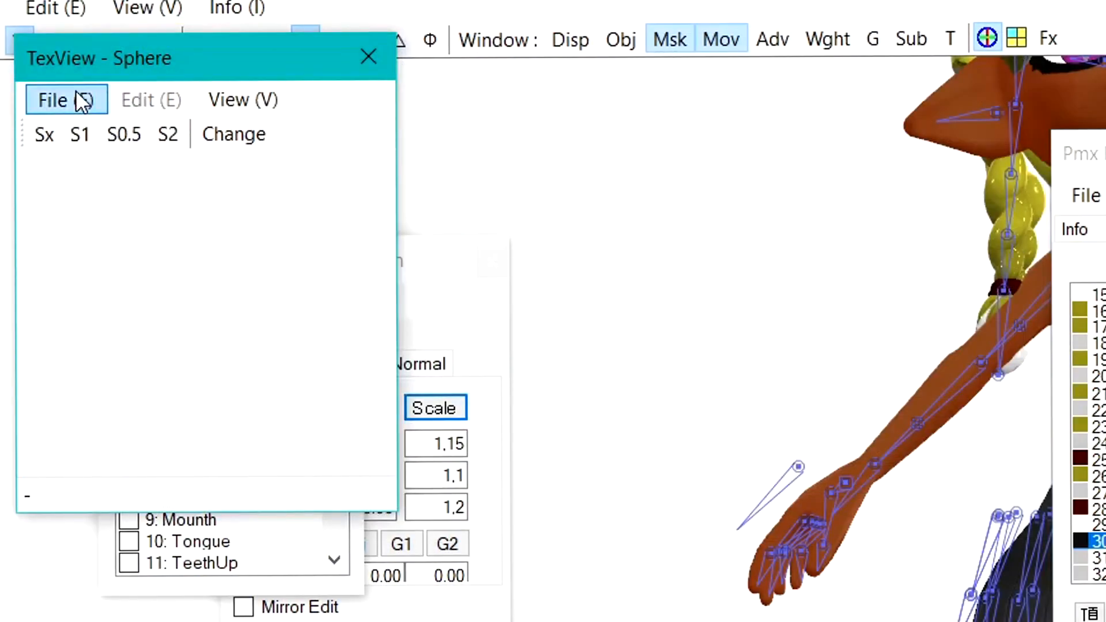
left_click(66, 100)
left_click(138, 146)
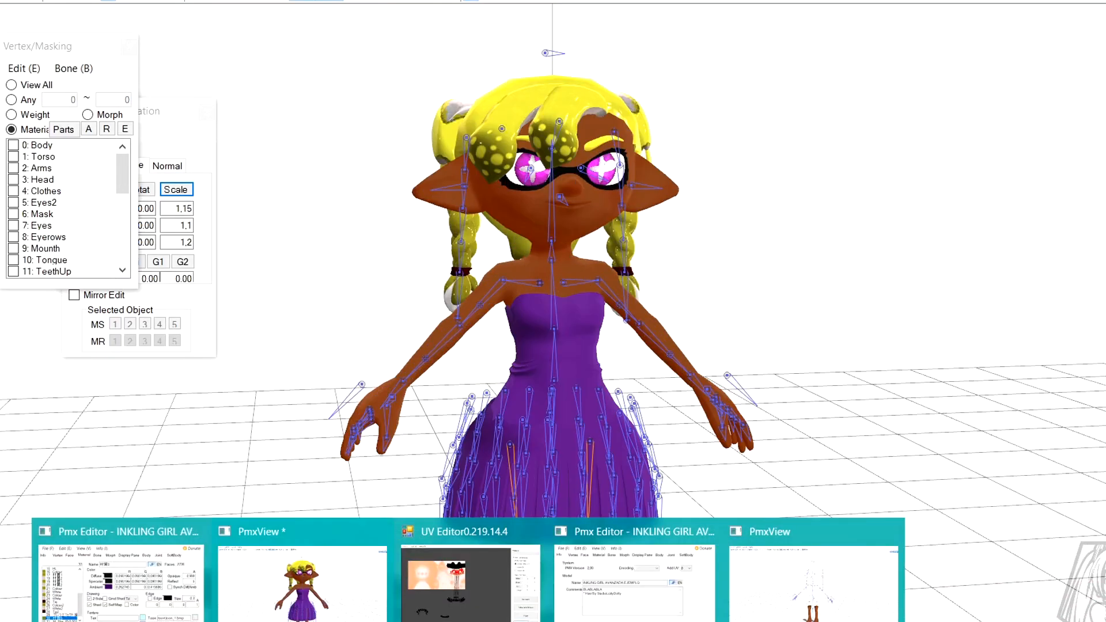
Save the dressed model over INKLING GIRL AVANZADA EJEMPLO2.pmx in the INKLING GIRL AVANZADA EJEMPLO ROPA2 folder, replacing the existing file.
left_click(121, 576)
left_click(528, 84)
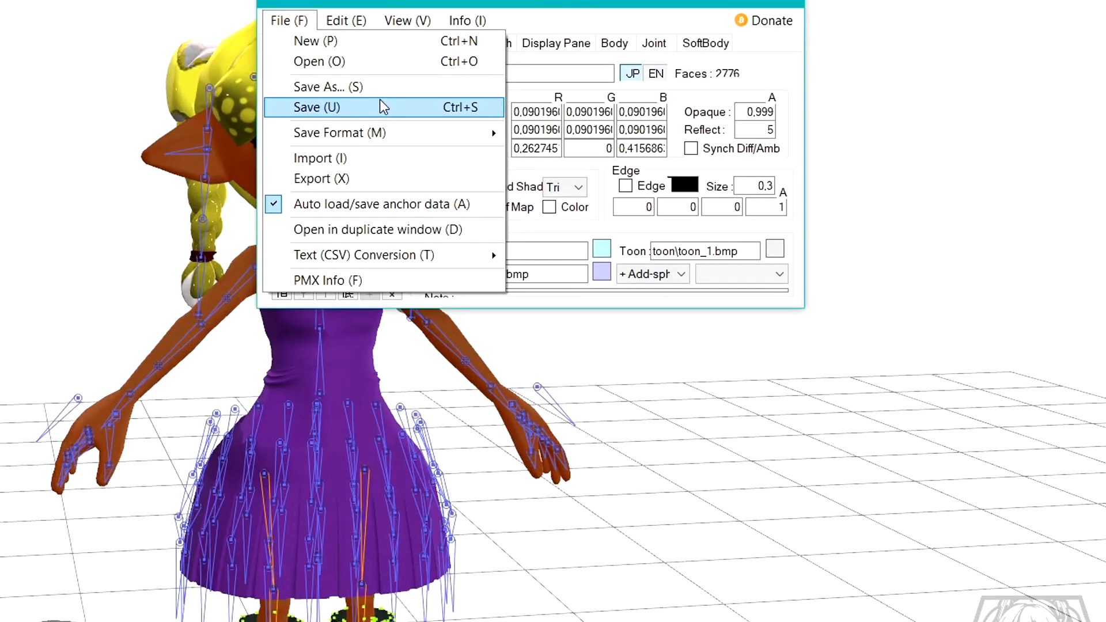
left_click(380, 104)
double_click(697, 394)
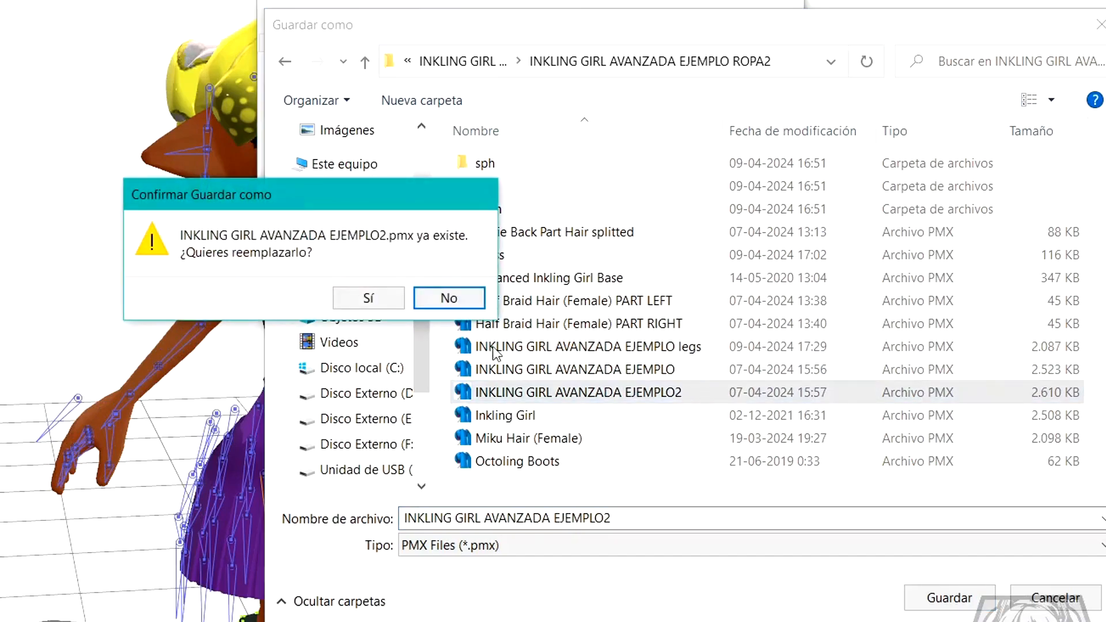
left_click(374, 298)
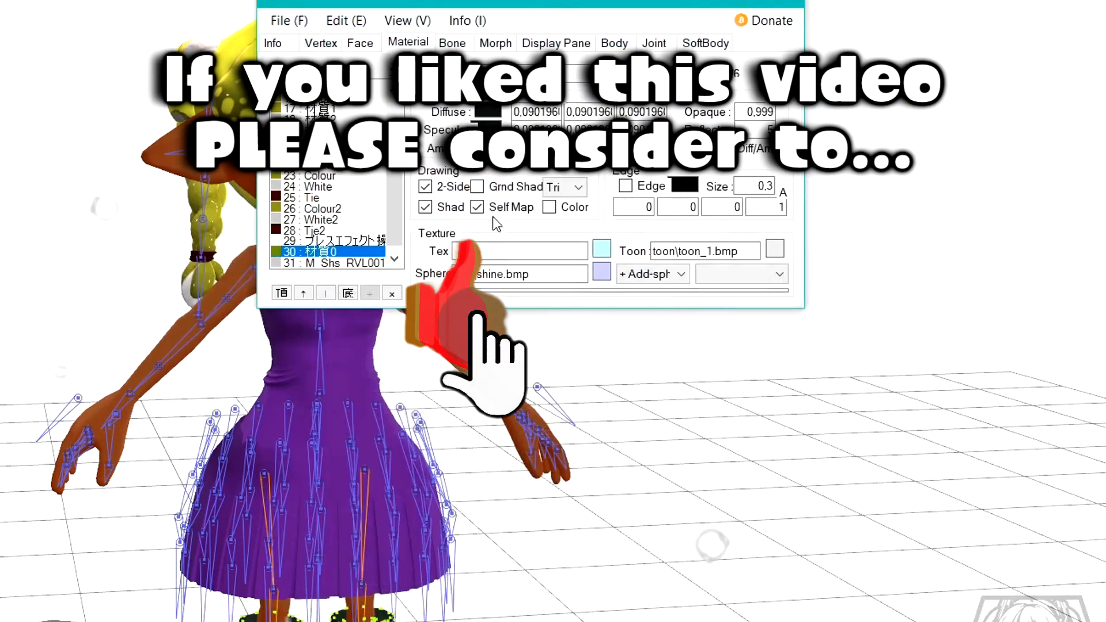